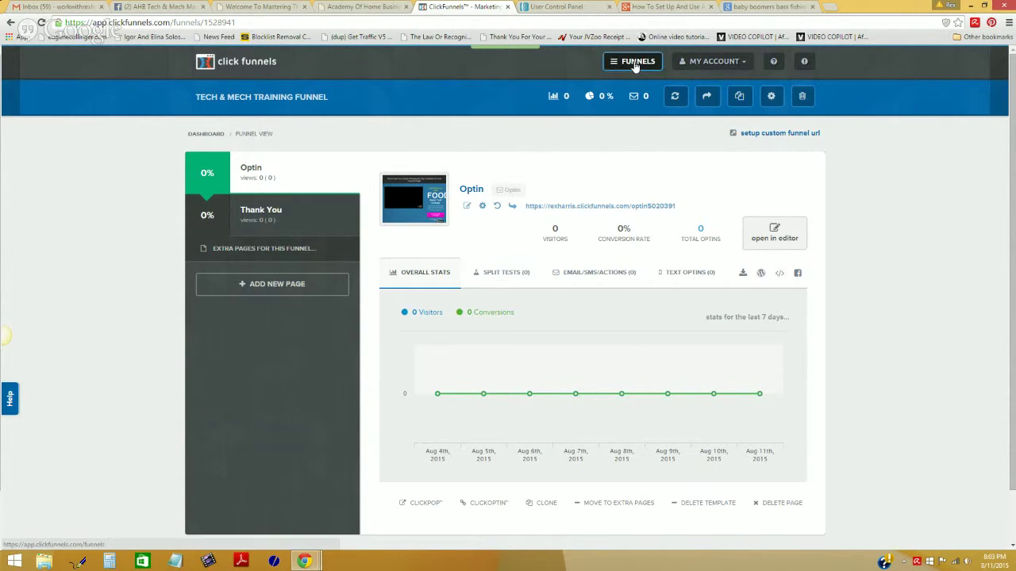
Step: Open the Mech & Tech Webinar funnel's Webinar Registration page from the funnels dashboard
left_click(635, 66)
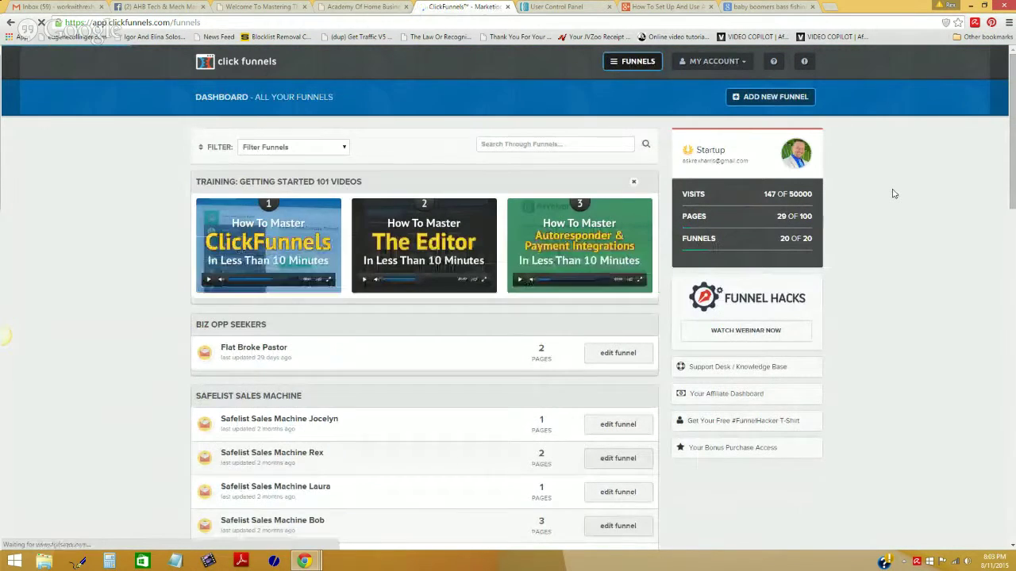
scroll(893, 194, "down", 3)
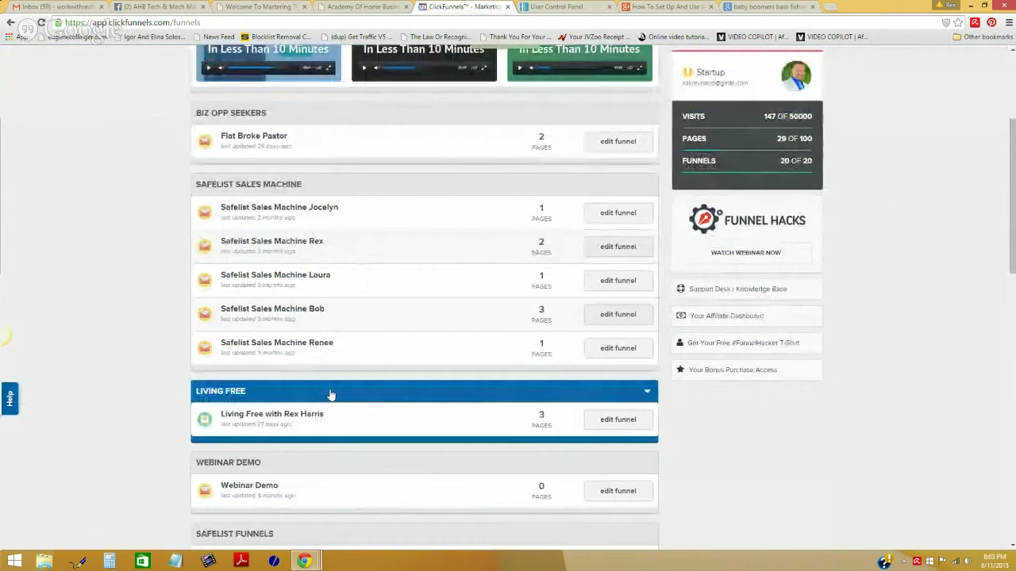
scroll(331, 394, "down", 1)
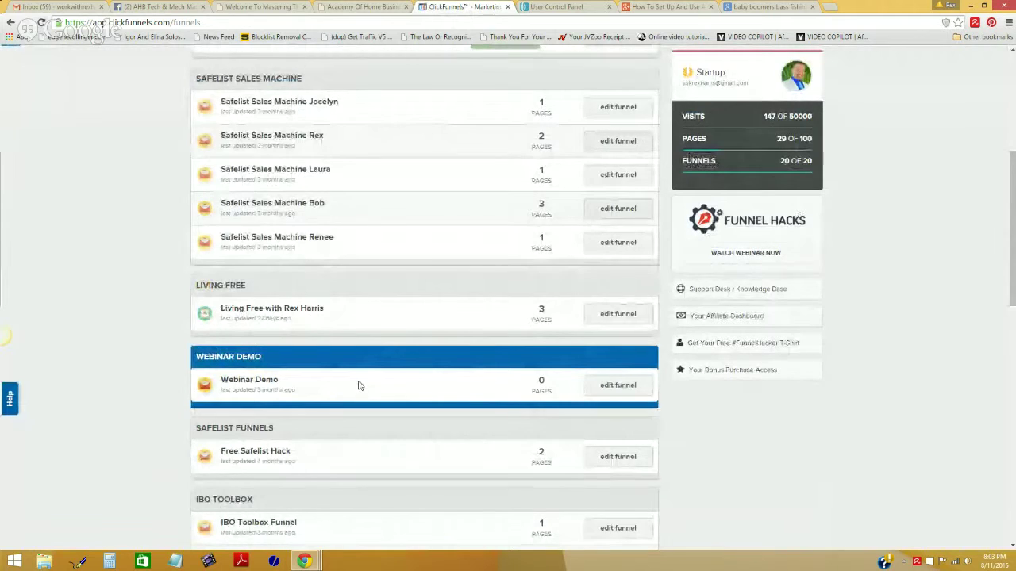
scroll(358, 386, "down", 2)
scroll(358, 386, "down", 1)
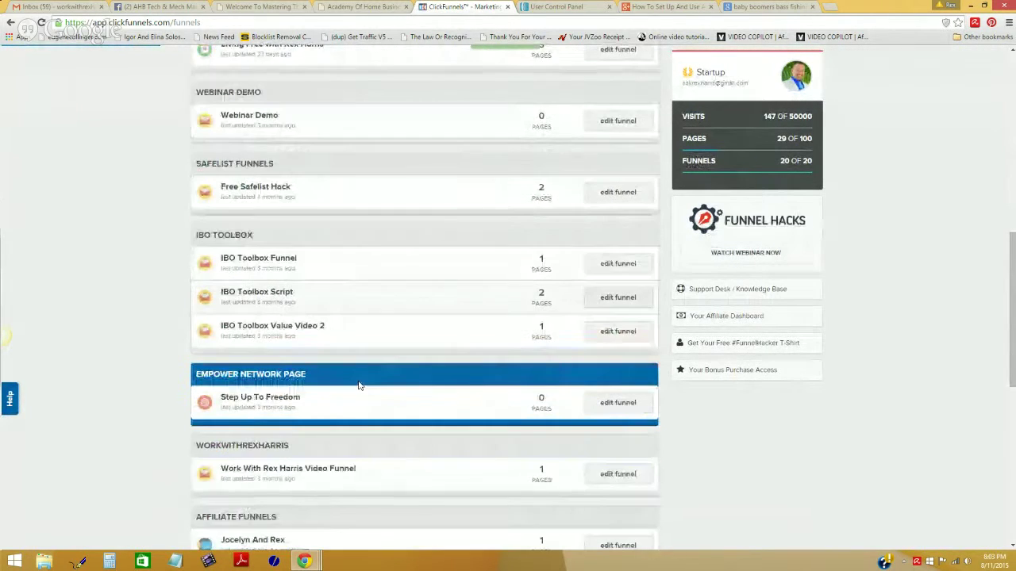
scroll(358, 386, "down", 1)
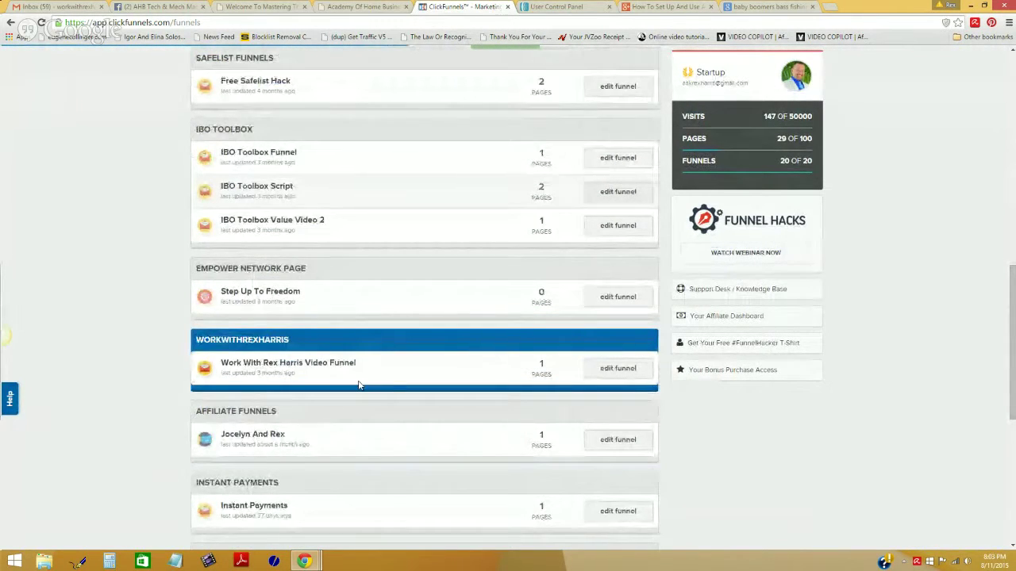
scroll(358, 386, "down", 3)
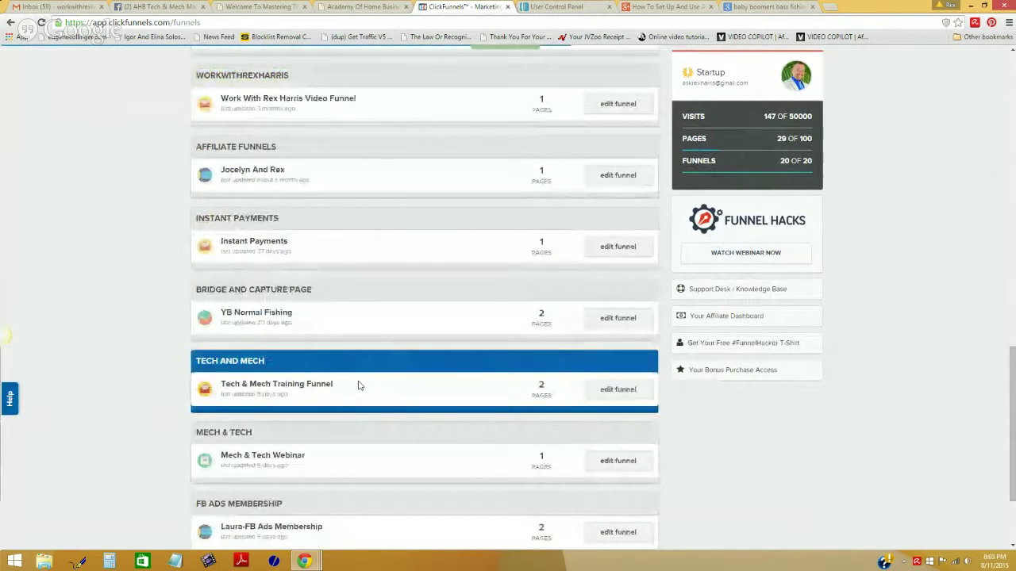
scroll(358, 386, "down", 1)
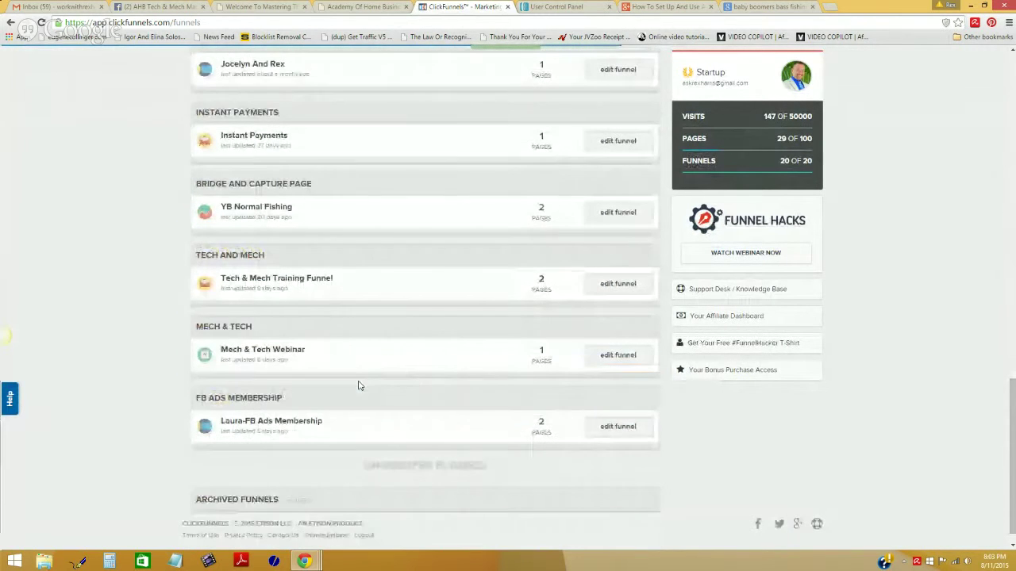
left_click(614, 358)
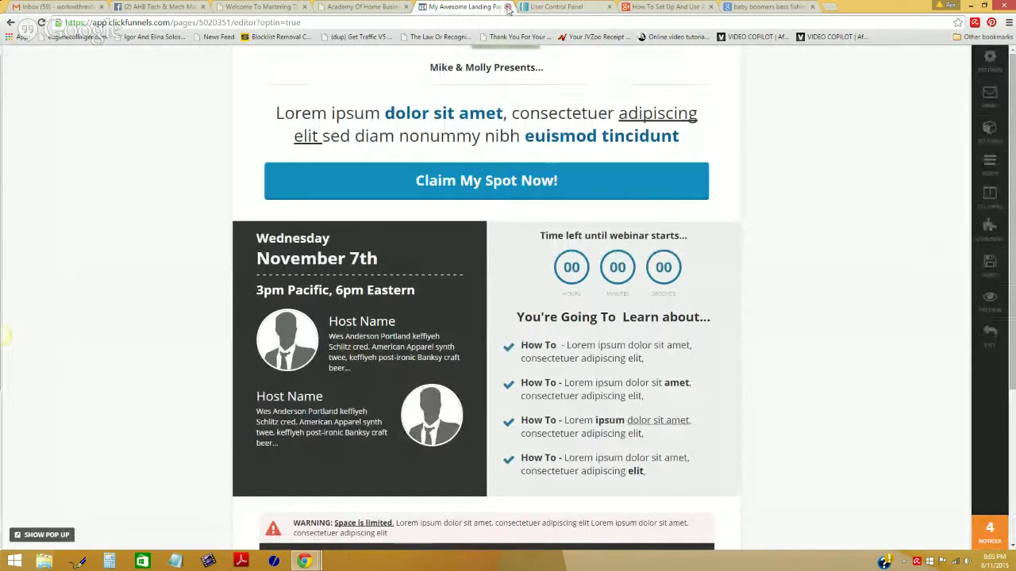
left_click(528, 8)
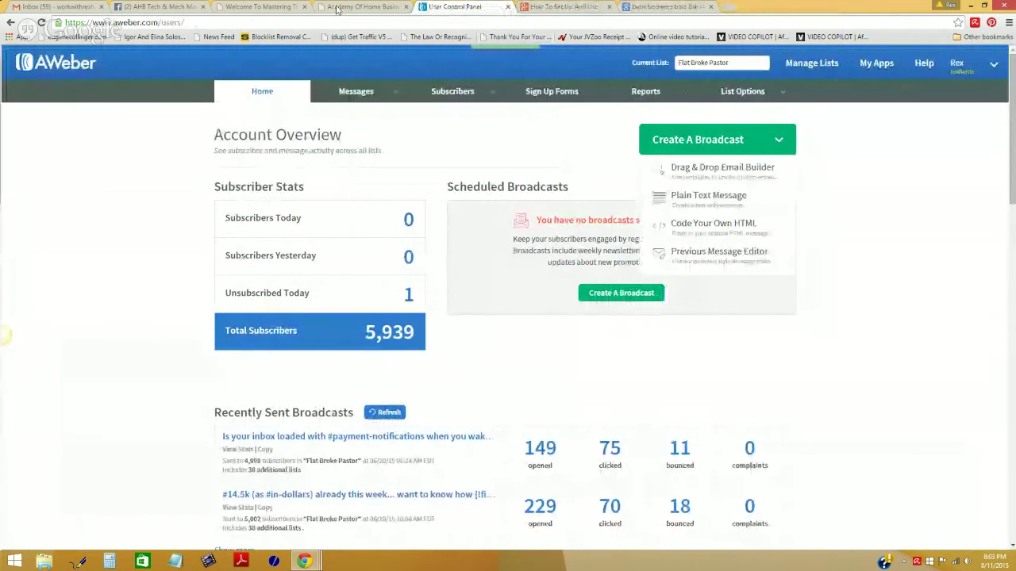
key("ctrl+shift+Tab")
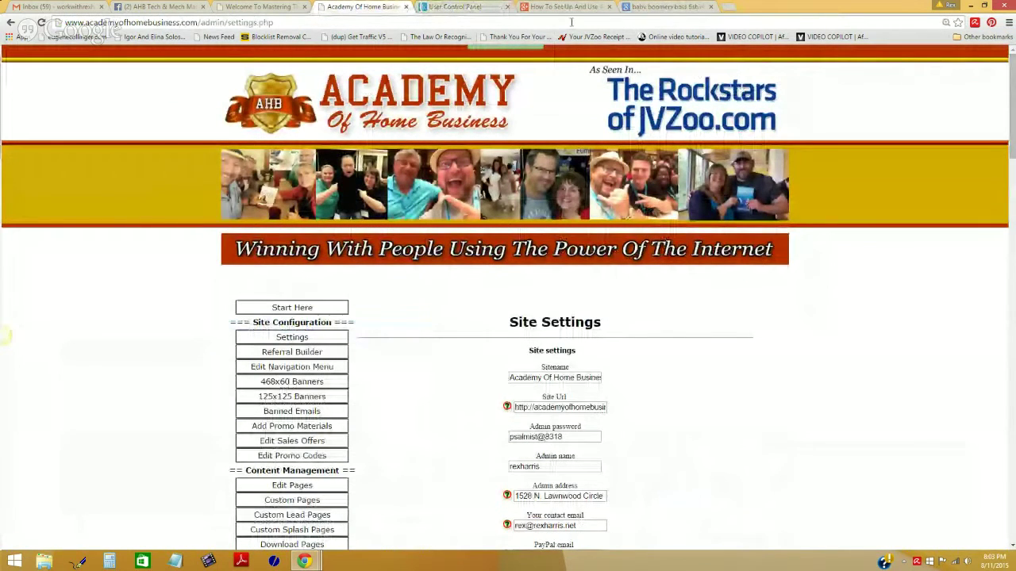
left_click(730, 8)
type("www.click")
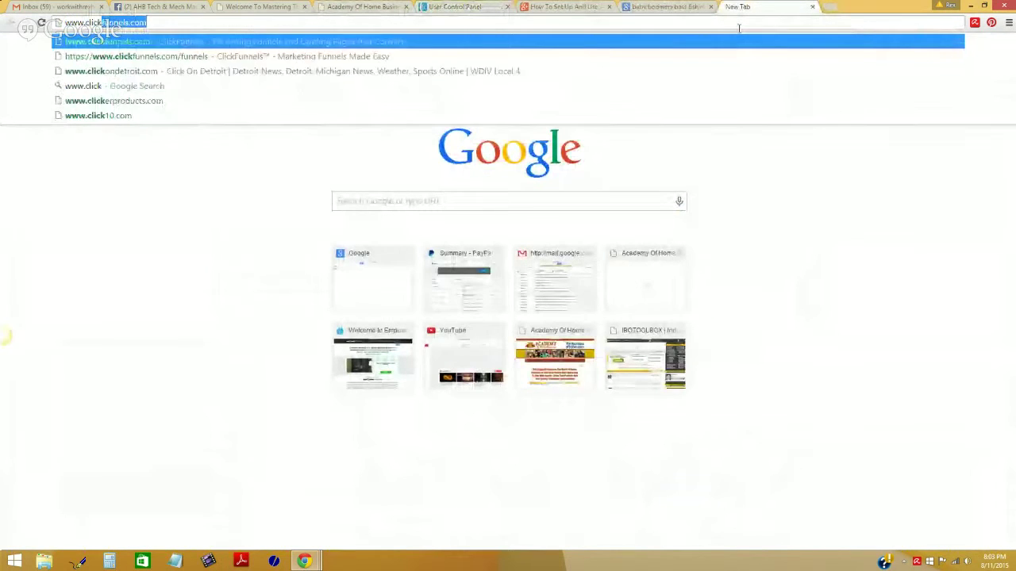
key("Return")
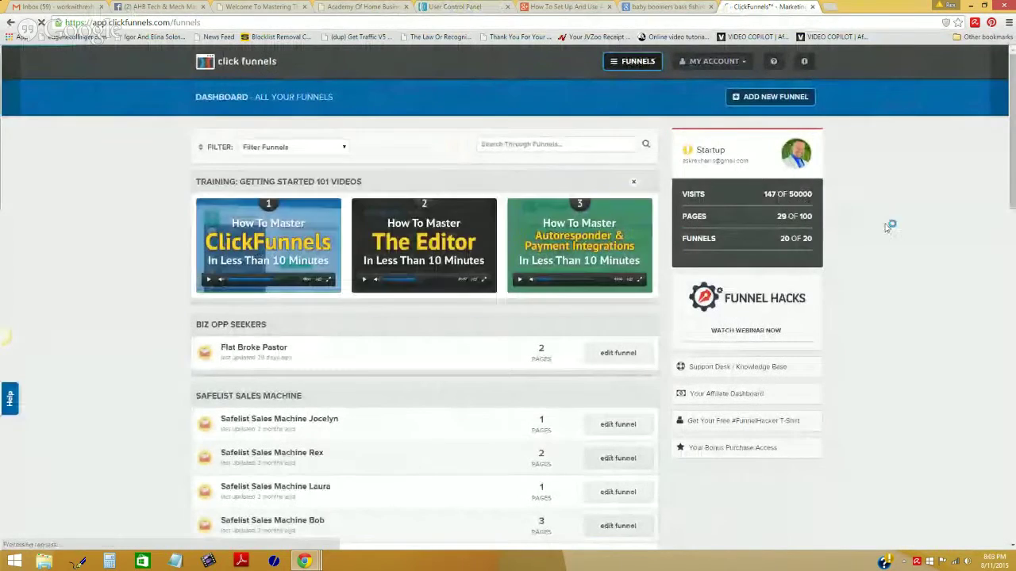
Step: Open the Tech & Mech Training Funnel's Optin page in the editor
scroll(448, 323, "down", 5)
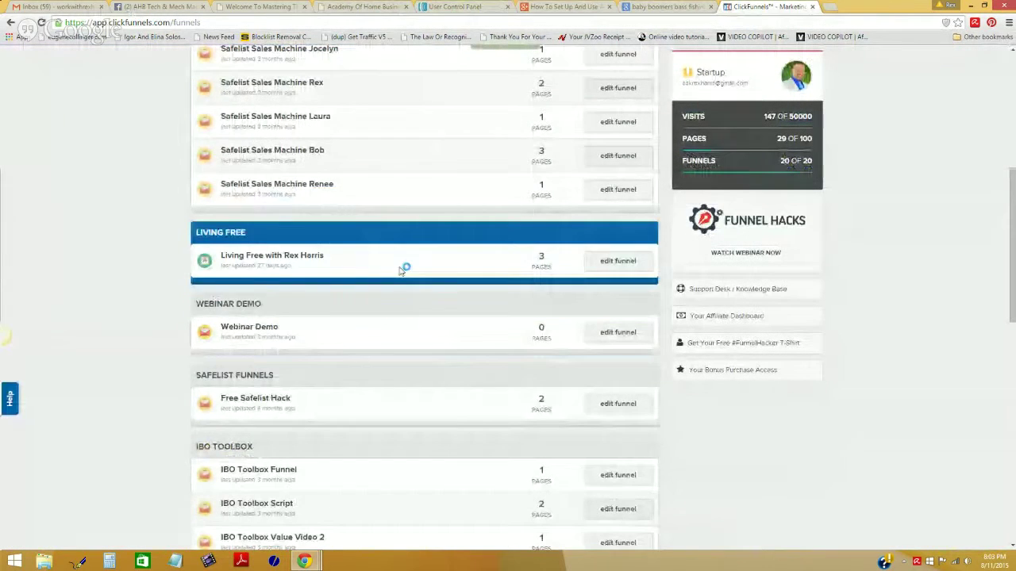
scroll(392, 277, "down", 3)
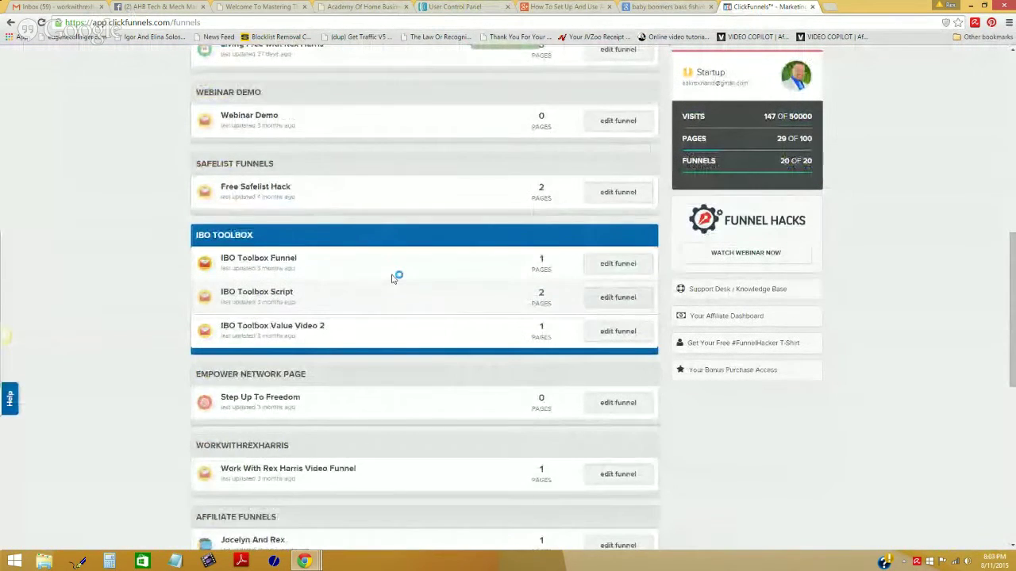
scroll(393, 278, "down", 2)
scroll(392, 279, "down", 2)
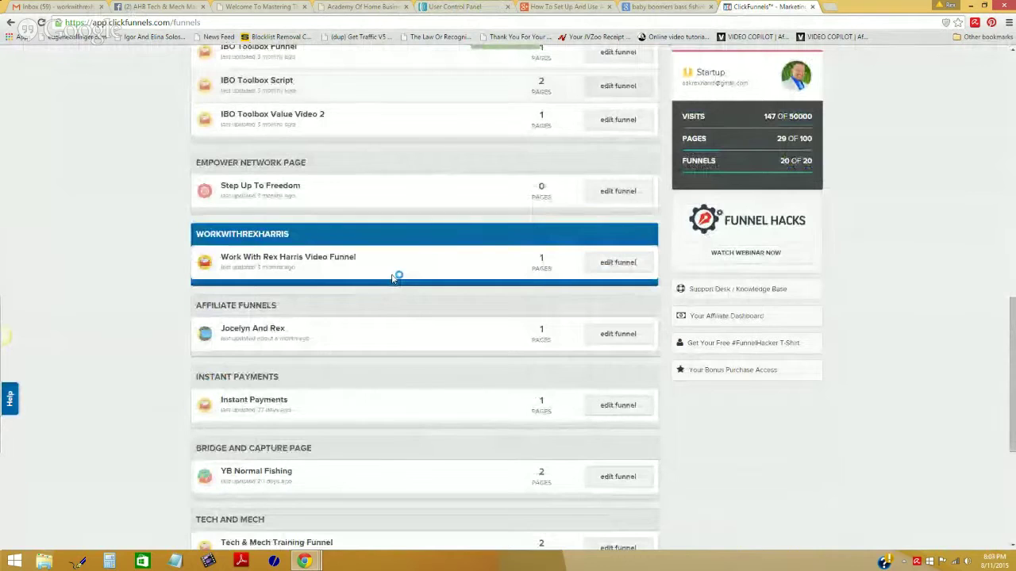
scroll(392, 280, "down", 1)
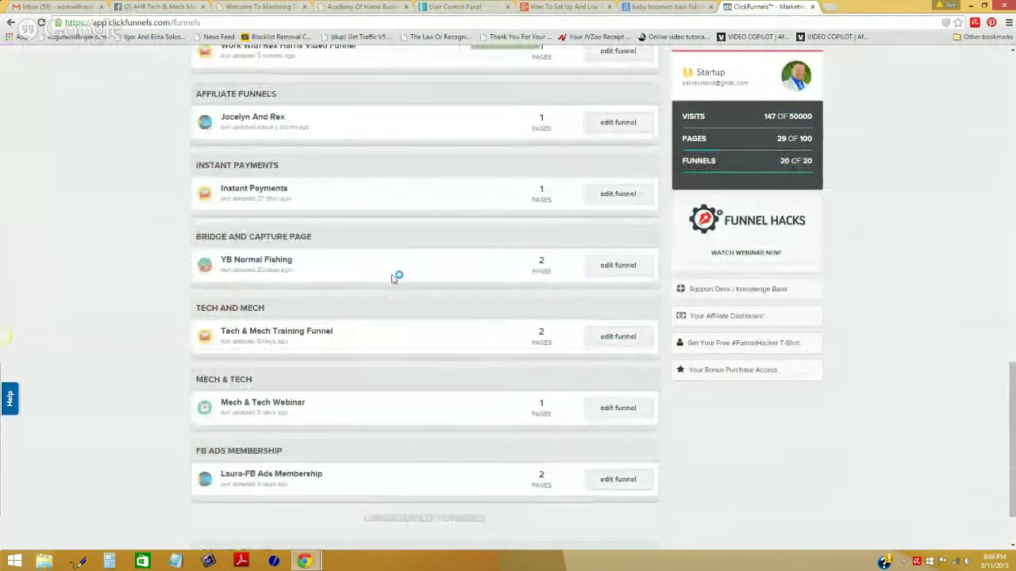
scroll(392, 278, "down", 1)
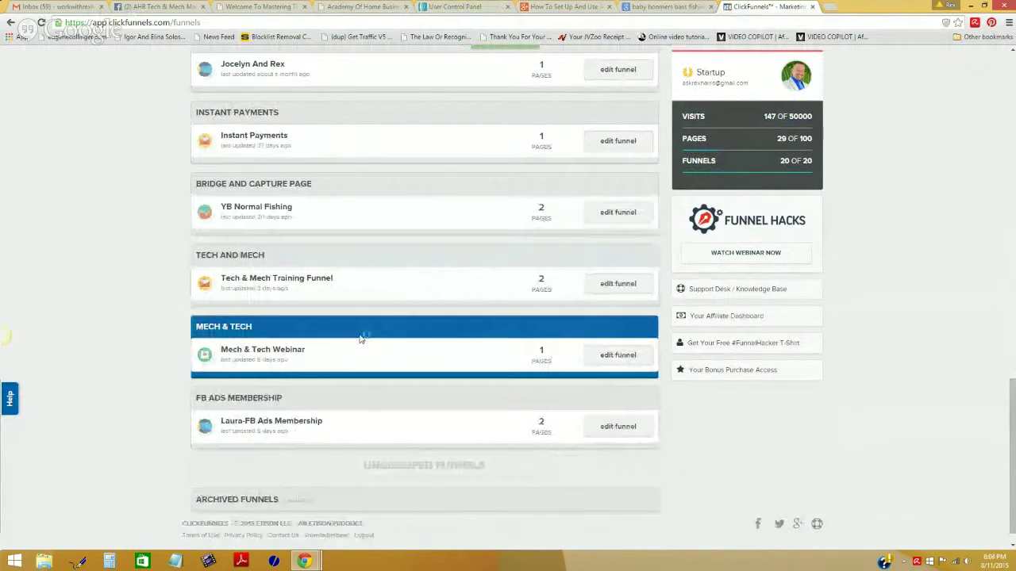
left_click(618, 284)
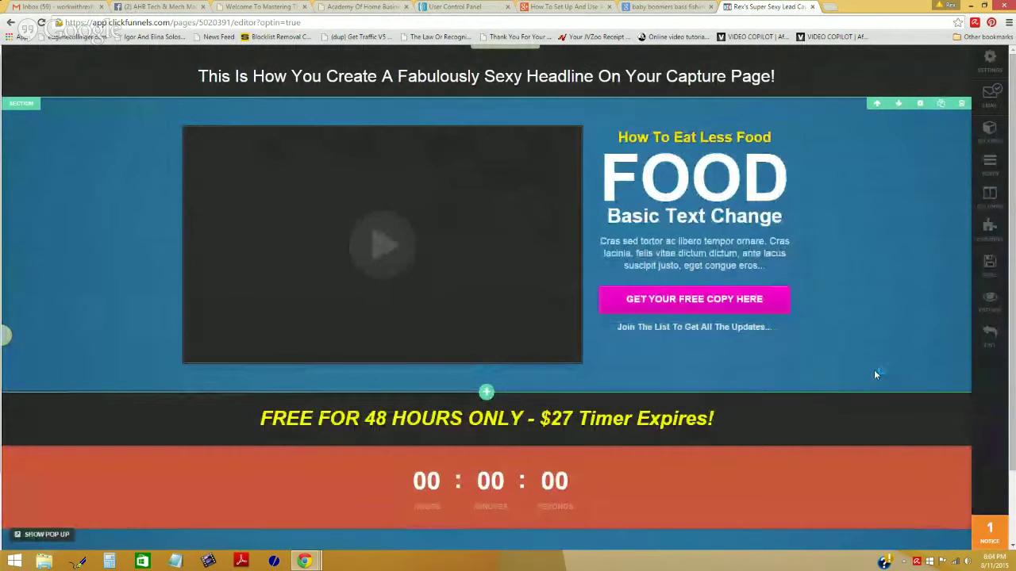
Step: Review the optin page's Email Integration Settings, then bring the AWeber account overview forward
left_click(991, 94)
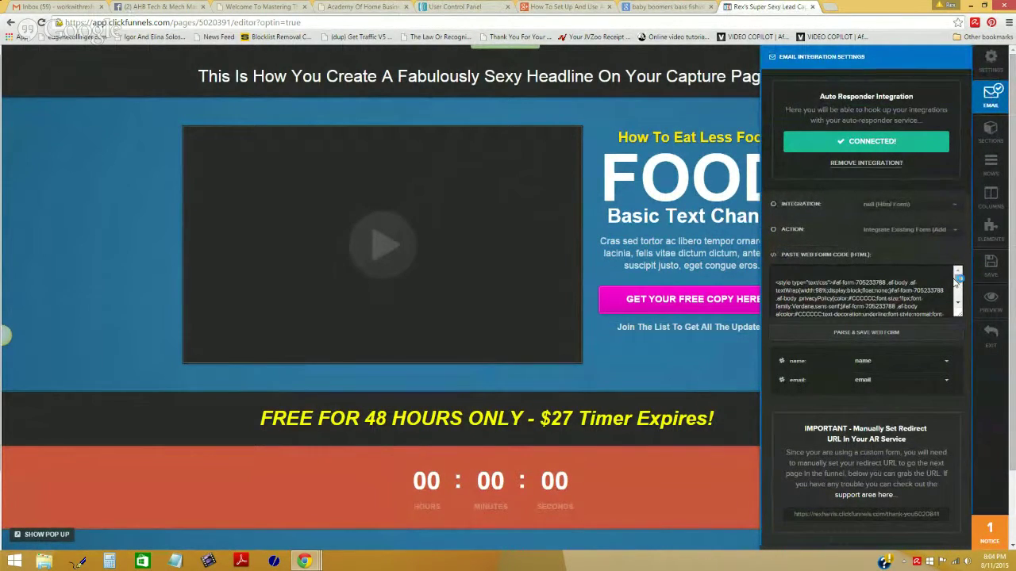
left_click_drag(956, 281, 957, 280)
left_click_drag(450, 8, 619, 10)
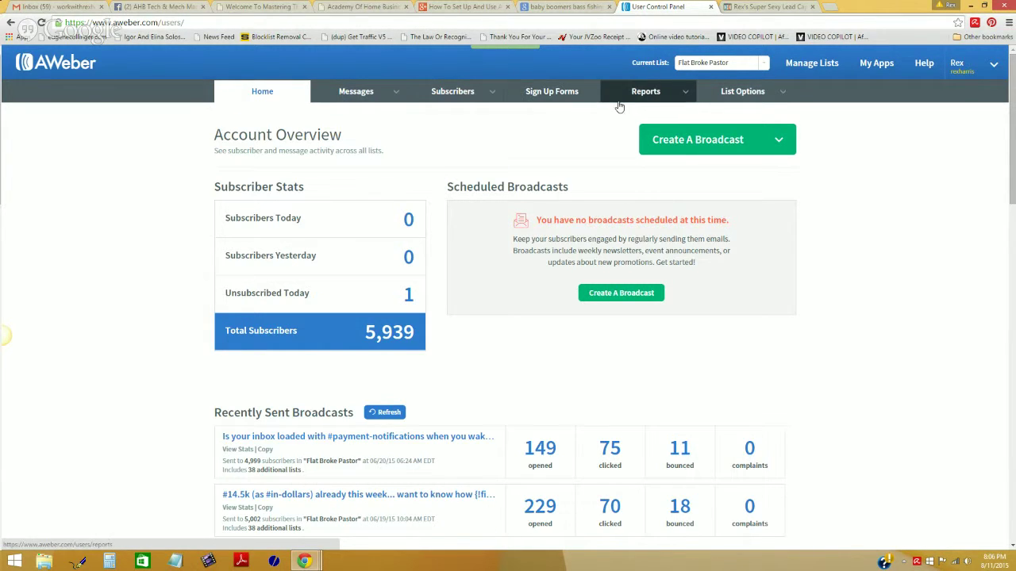
Step: Go to AWeber's Manage Your Lists page and scroll through the active autoresponder lists
mouse_move(747, 104)
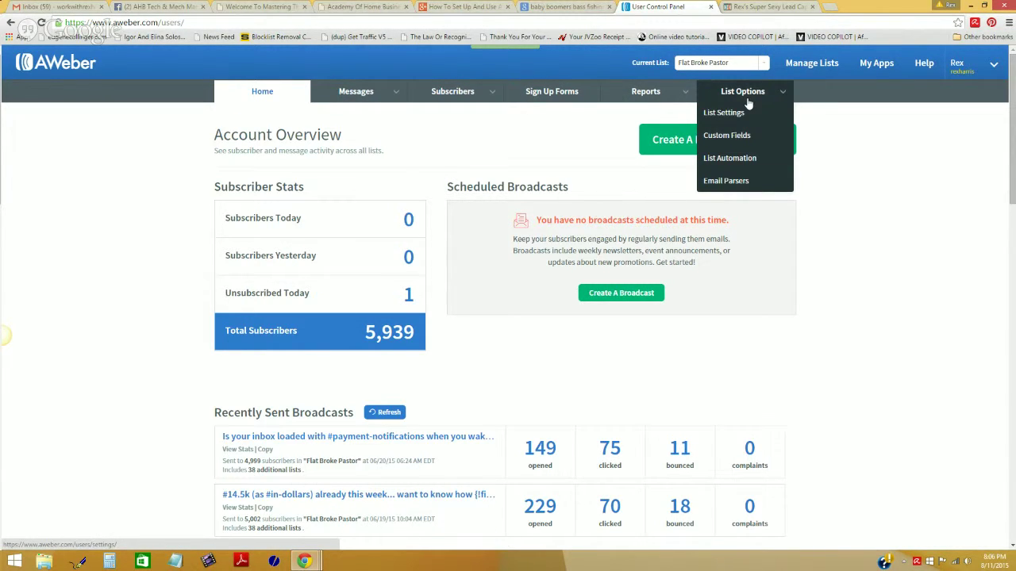
left_click(750, 107)
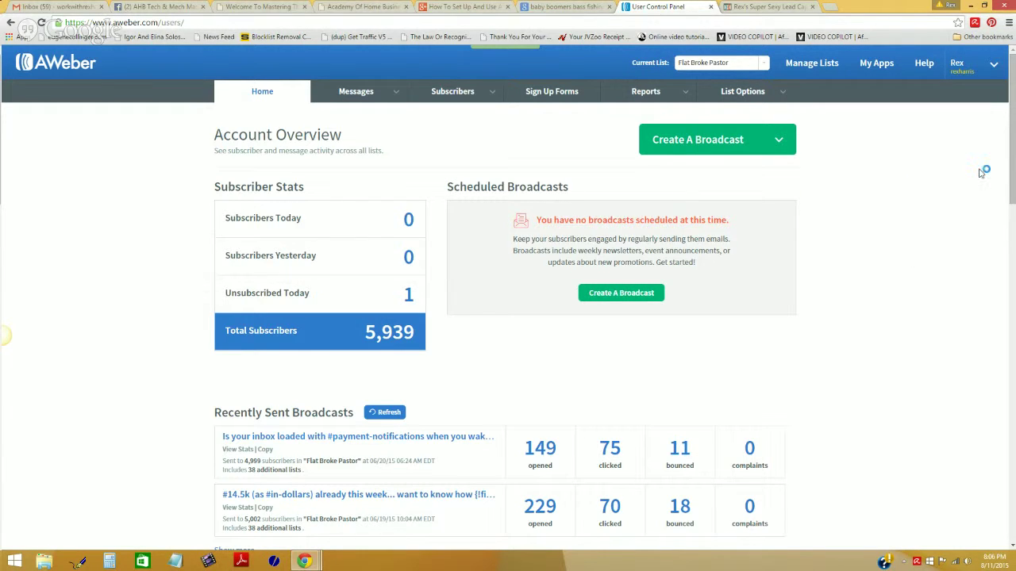
mouse_move(990, 68)
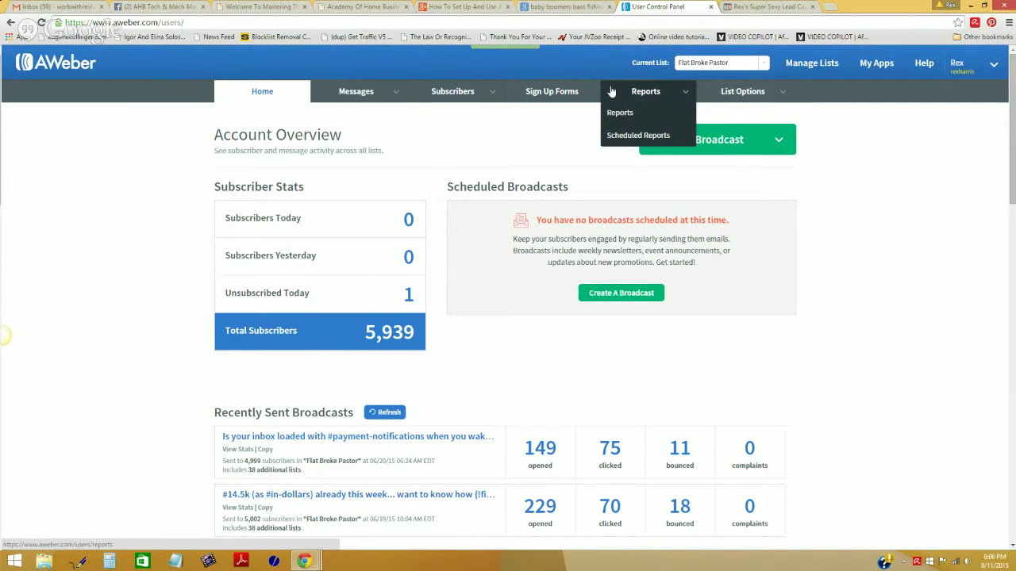
left_click(805, 73)
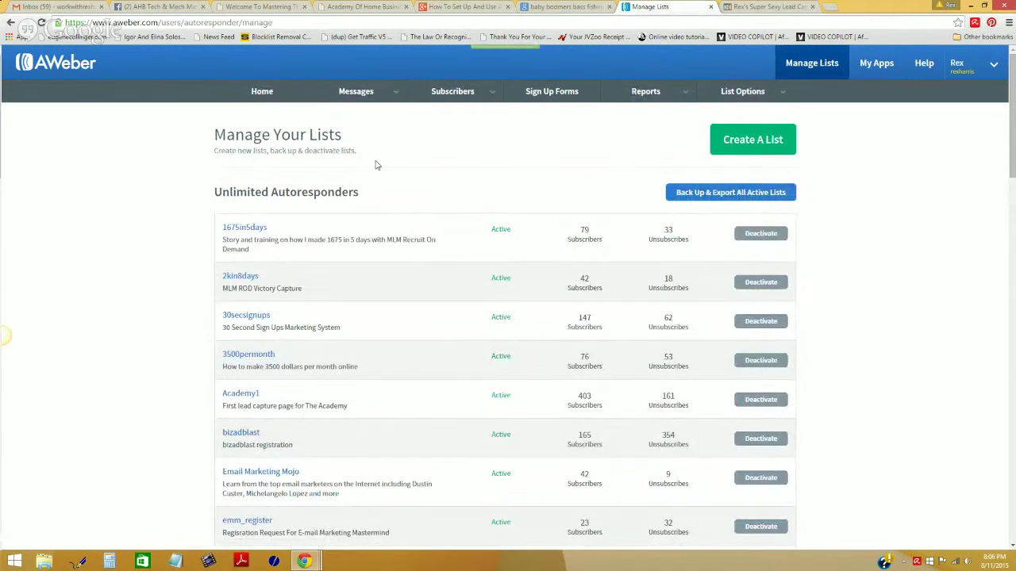
scroll(376, 163, "down", 4)
scroll(376, 165, "down", 12)
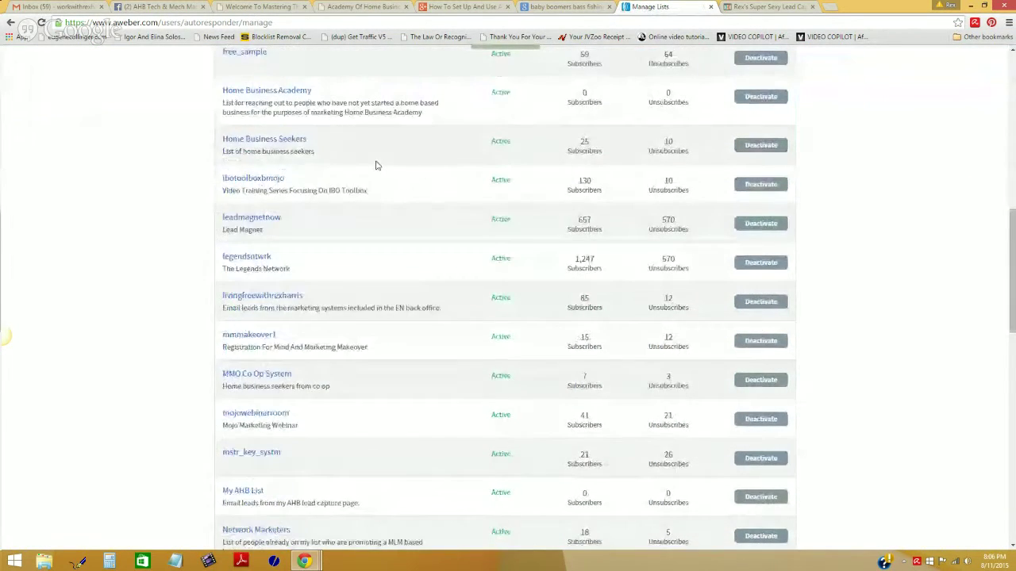
scroll(377, 164, "down", 6)
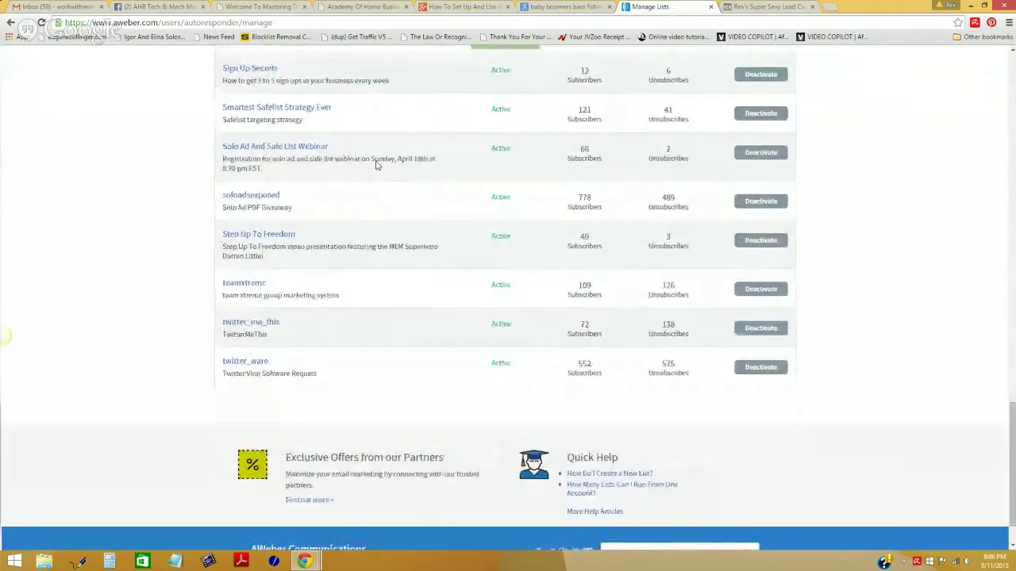
scroll(393, 157, "up", 4)
scroll(392, 156, "up", 15)
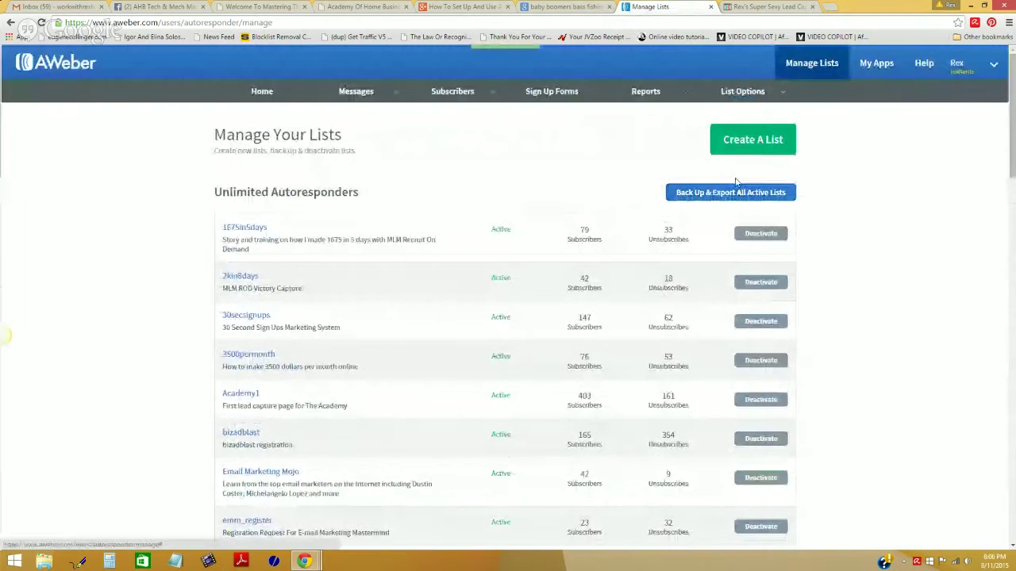
Step: Start a new list and replace the company name with 'Periscope Marketing Funnel'
left_click(749, 139)
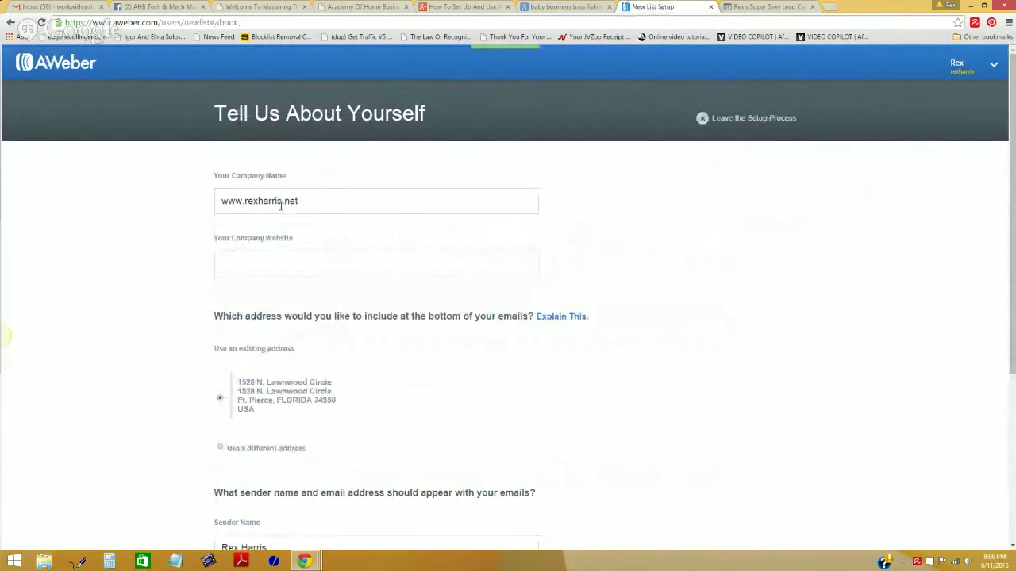
triple_click(313, 202)
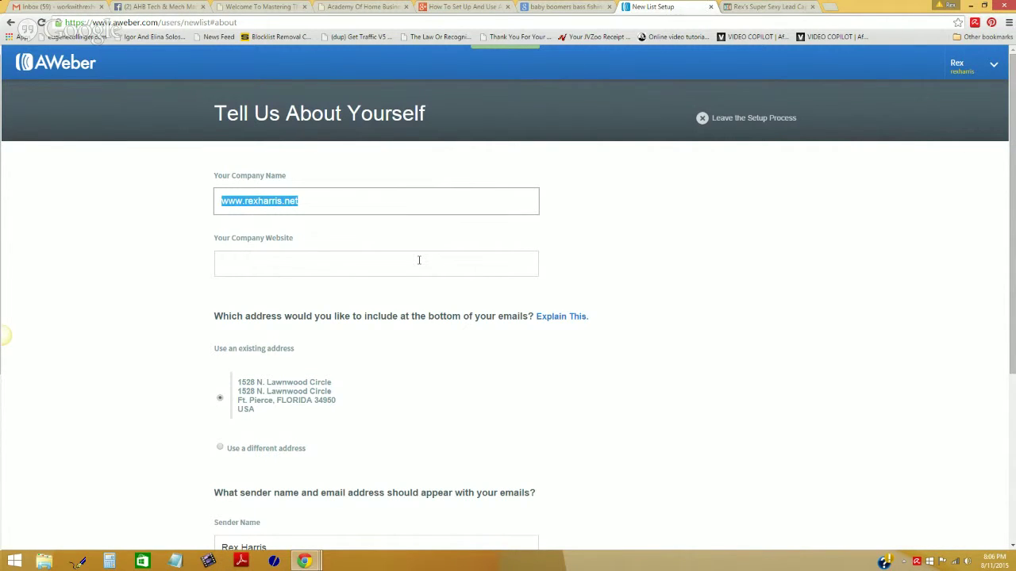
key("BackSpace")
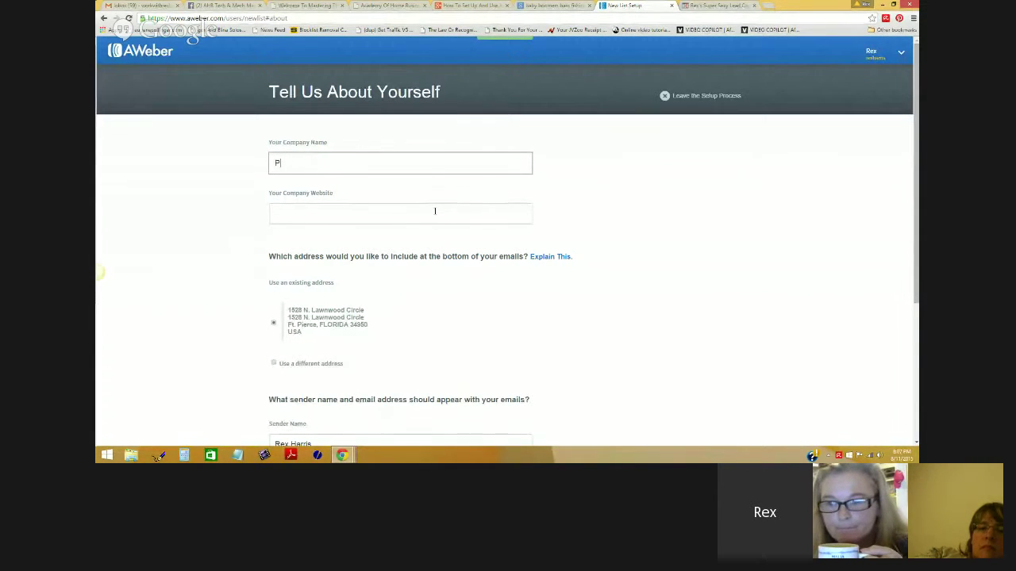
type("eriscope Marketing Funnel")
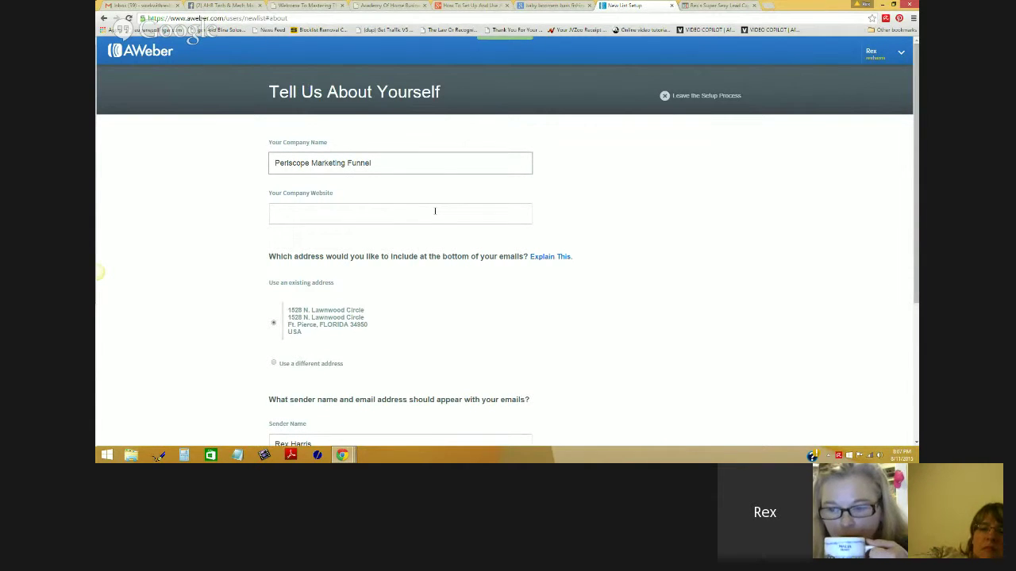
left_click(435, 211)
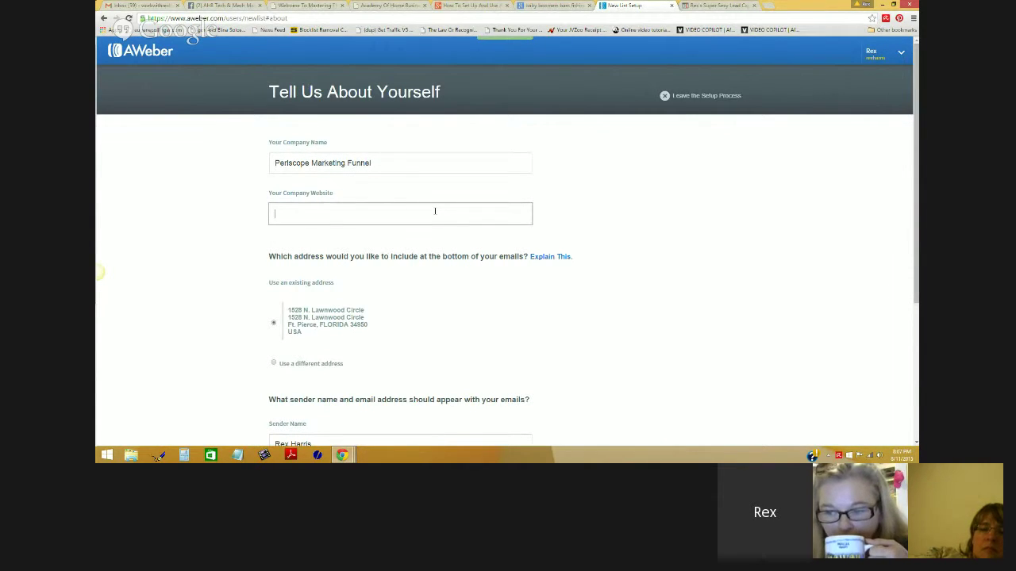
type("www")
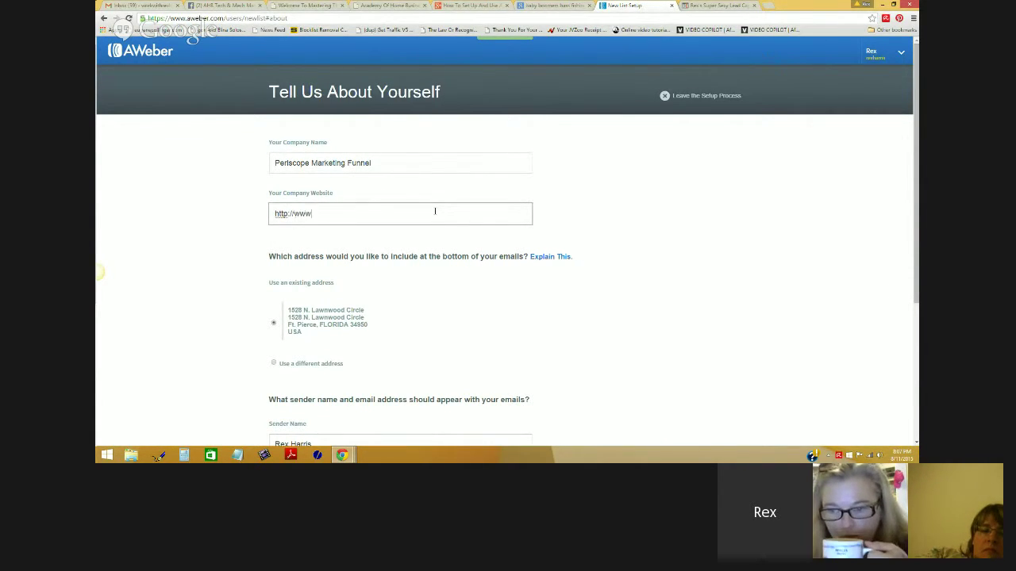
type(".rexharris.net")
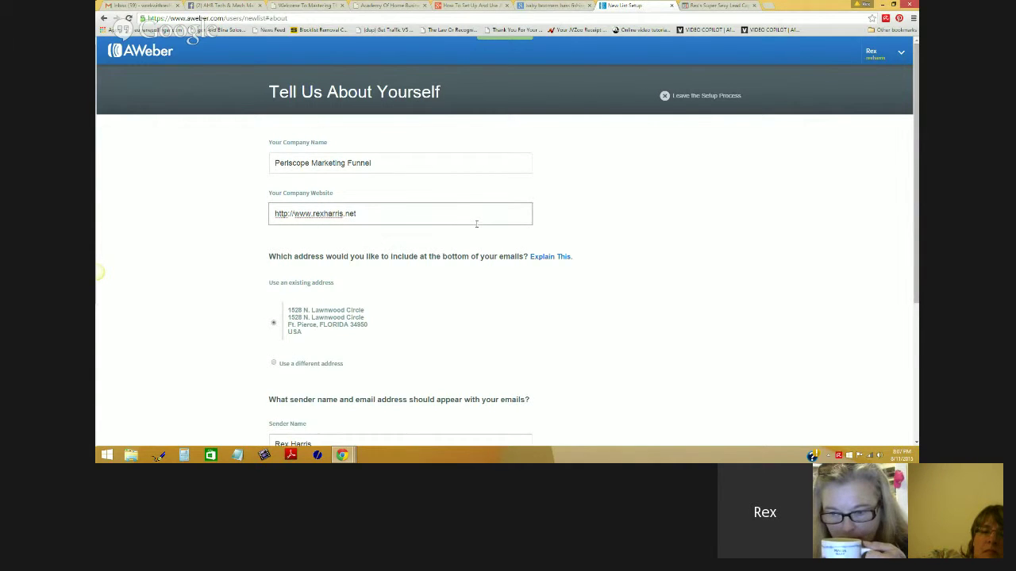
scroll(611, 254, "down", 1)
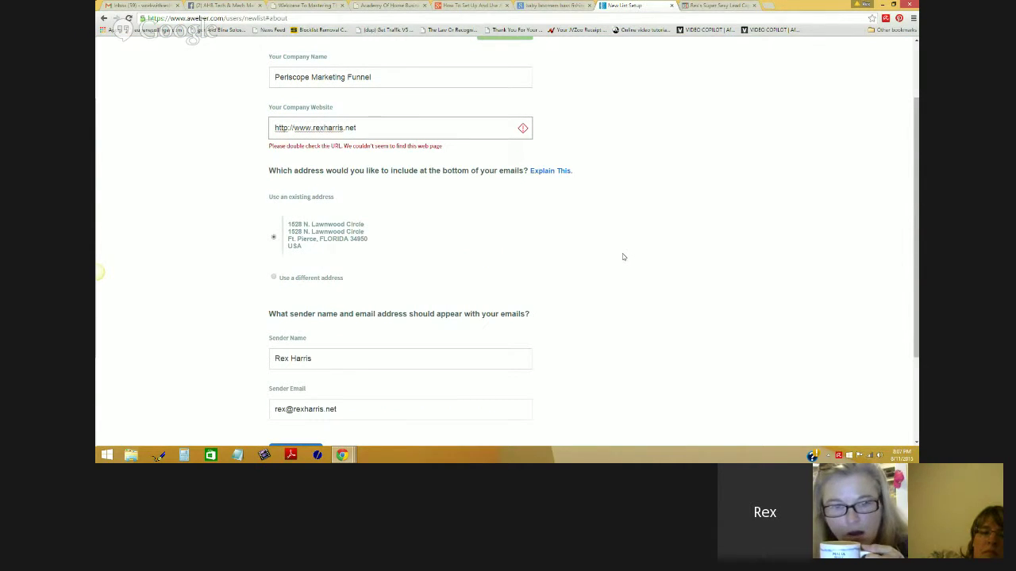
triple_click(405, 125)
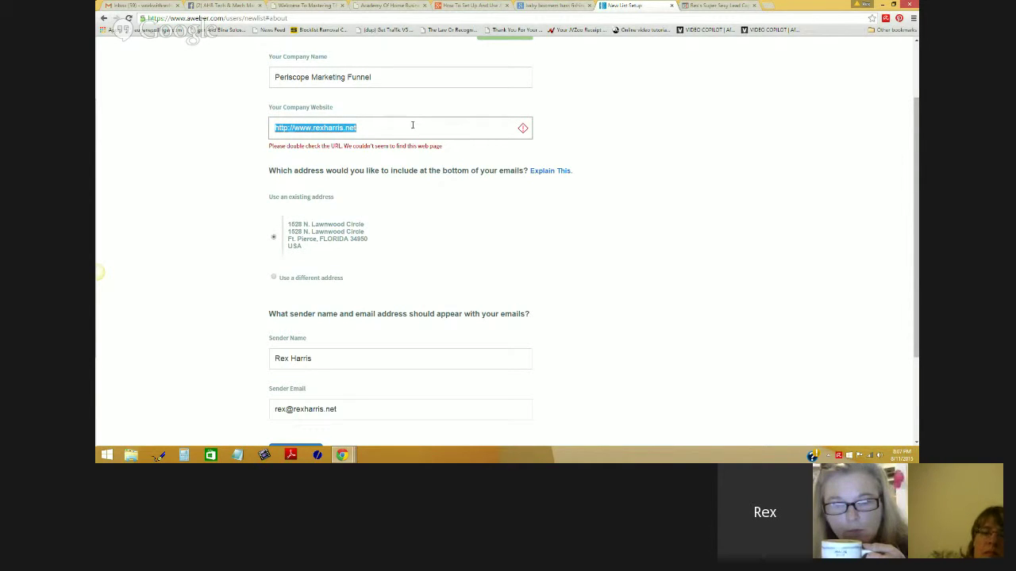
key("BackSpace")
type("http://www.")
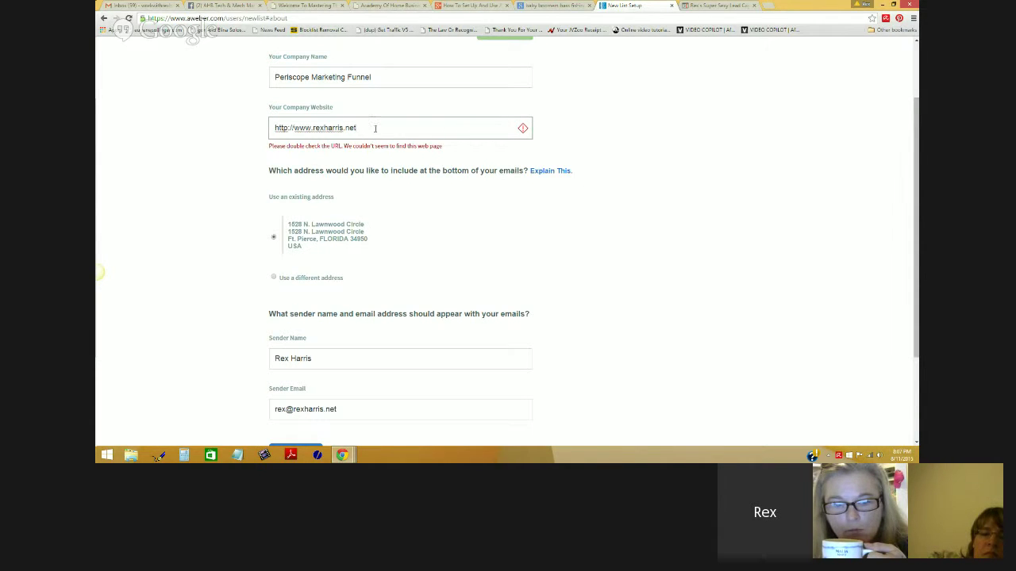
left_click(766, 6)
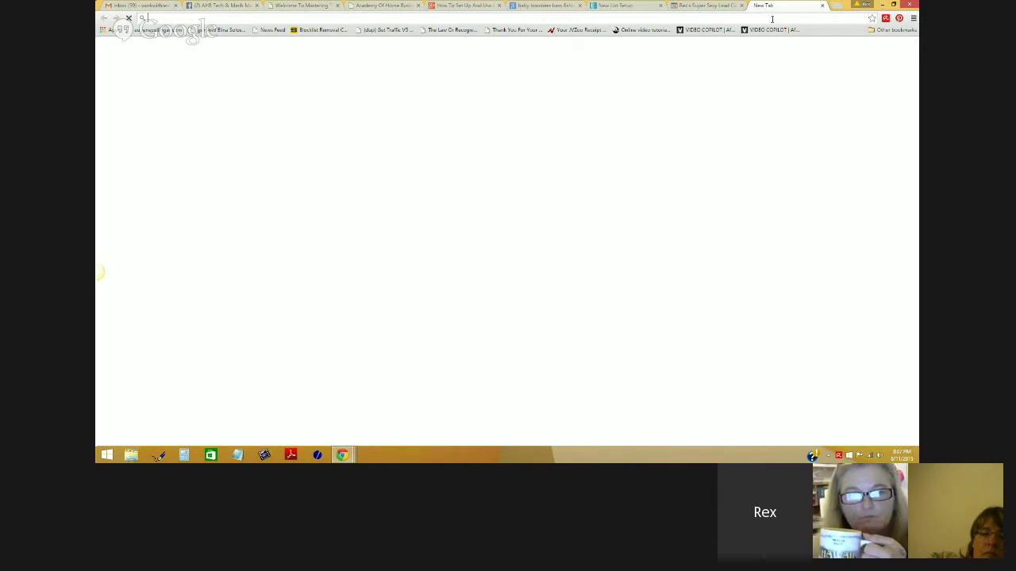
type("www.rexharris.net")
key("Return")
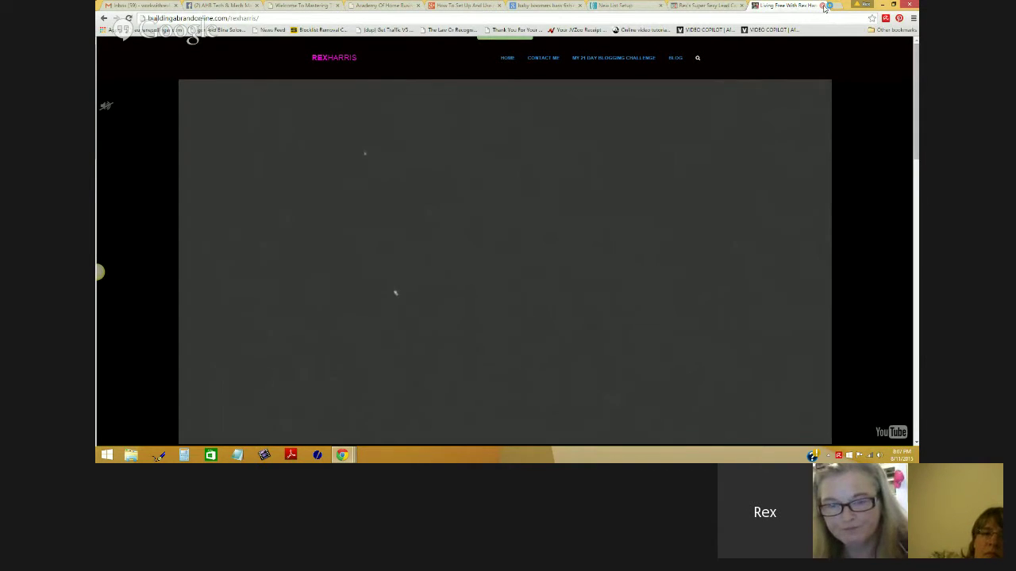
left_click(823, 5)
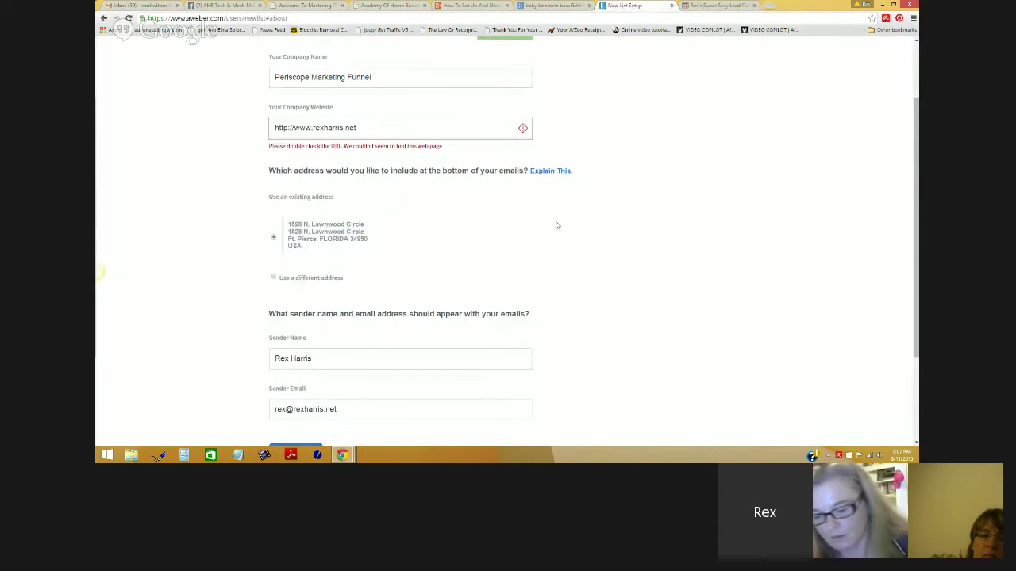
left_click_drag(370, 130, 295, 131)
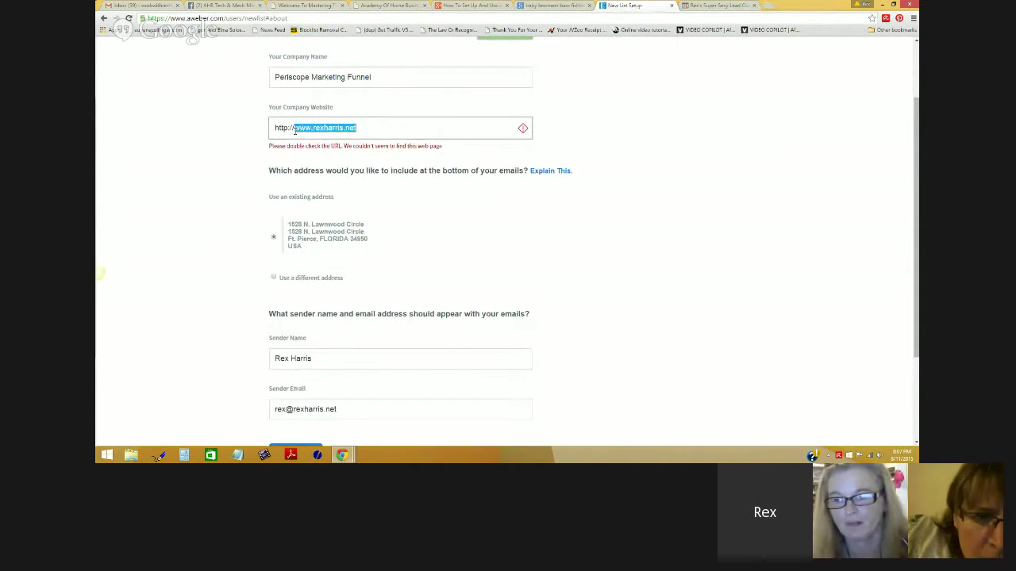
type("w")
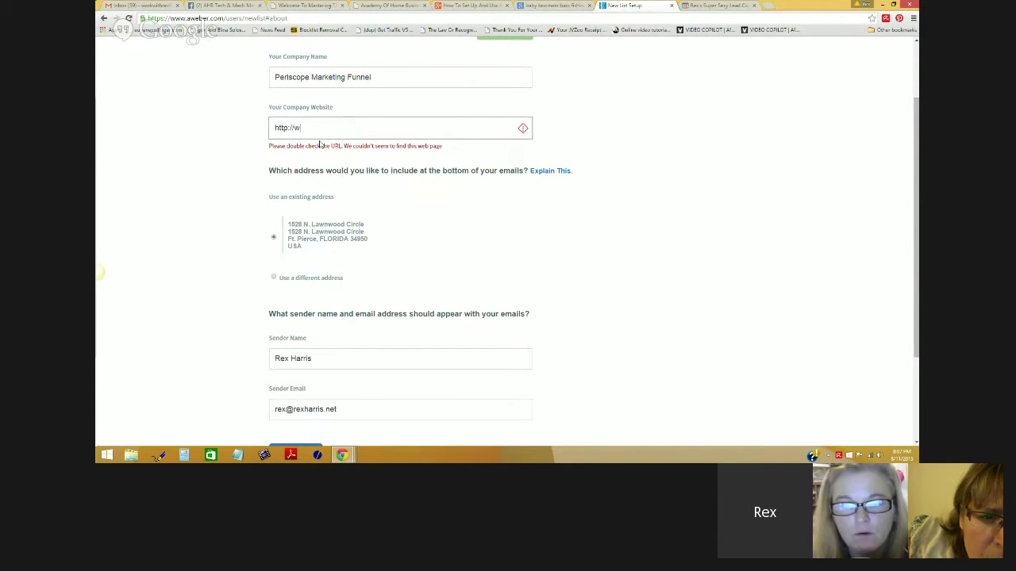
type("ww.grampana")
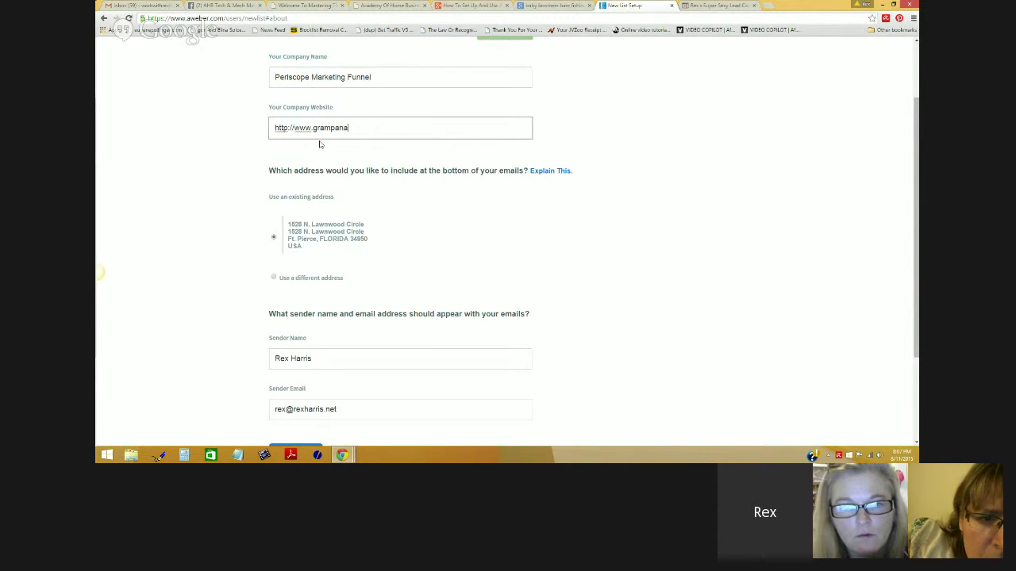
type("nny.com")
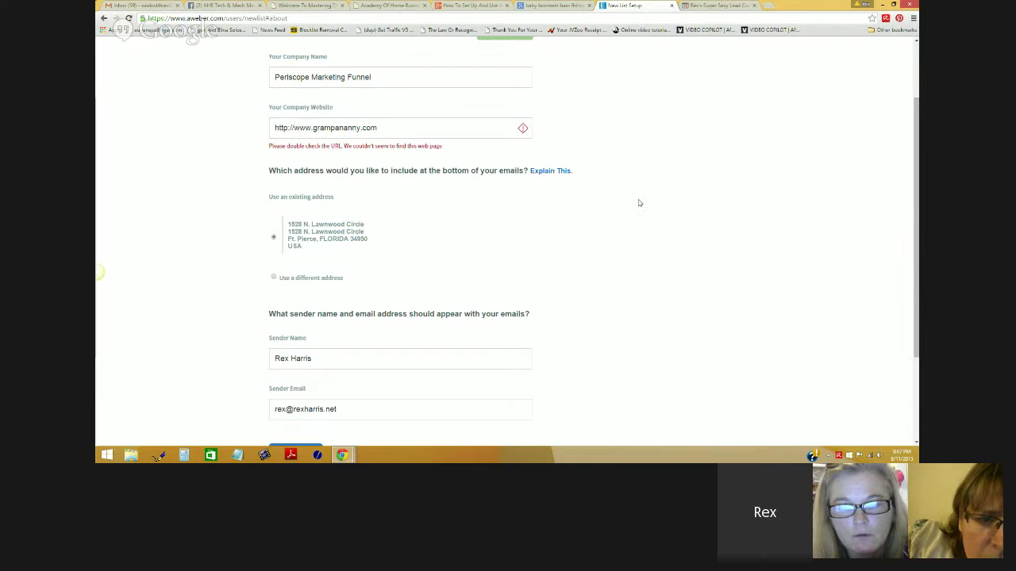
left_click_drag(379, 128, 292, 128)
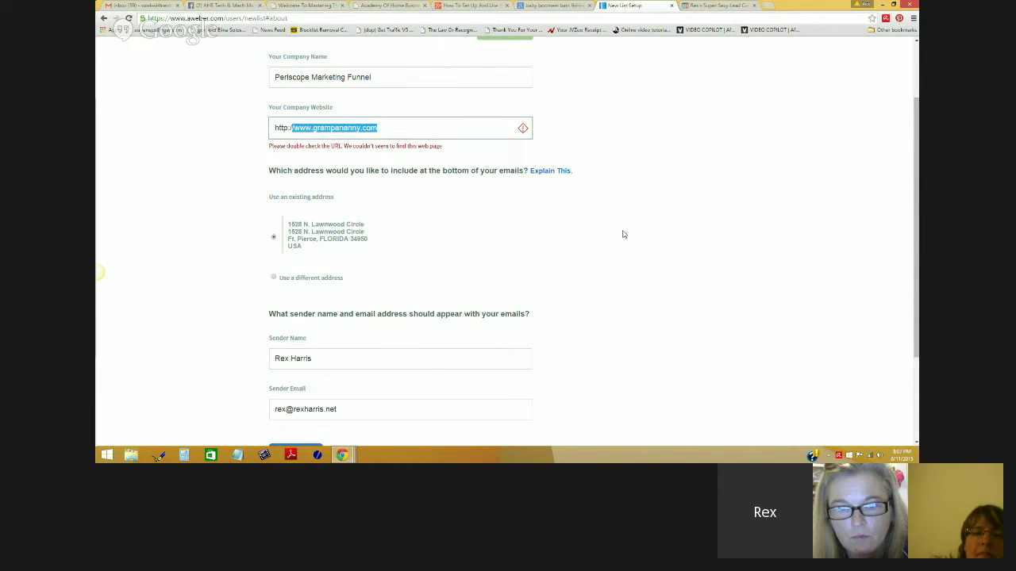
key("BackSpace")
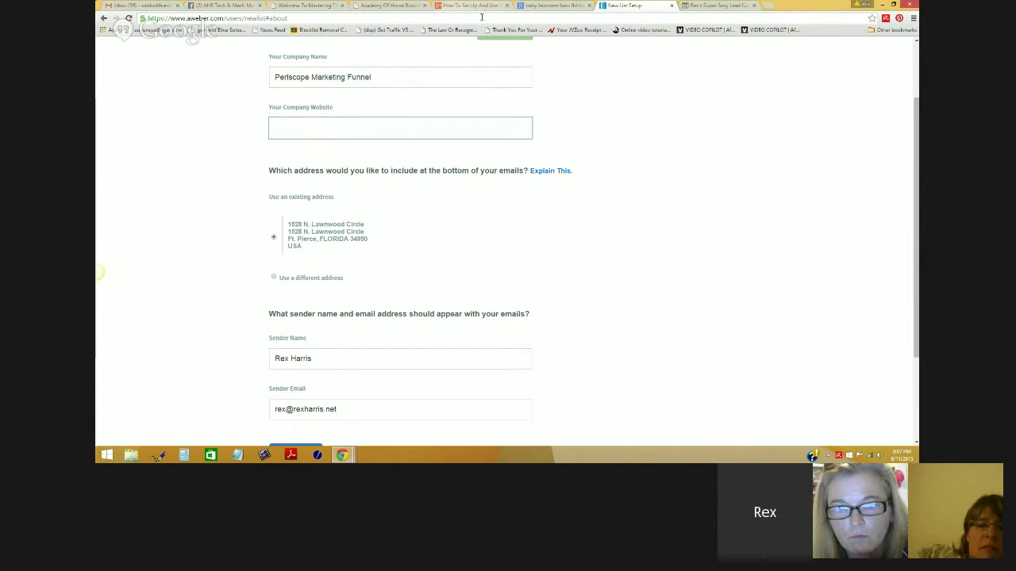
Step: Check the ClickFunnels Email Integration Settings, then open the Kalatu blog dashboard
left_click(702, 7)
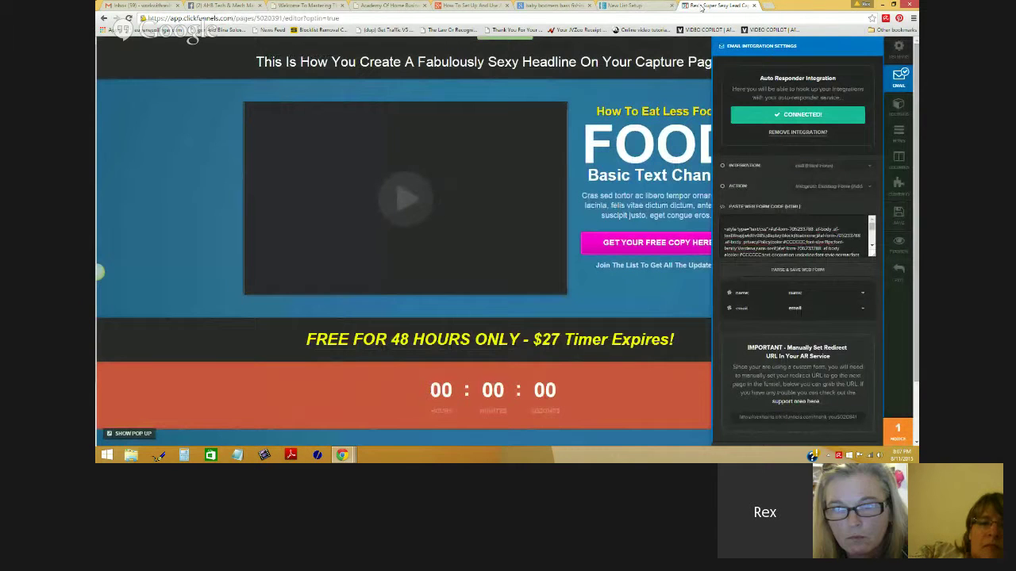
key("ctrl+shift+Tab")
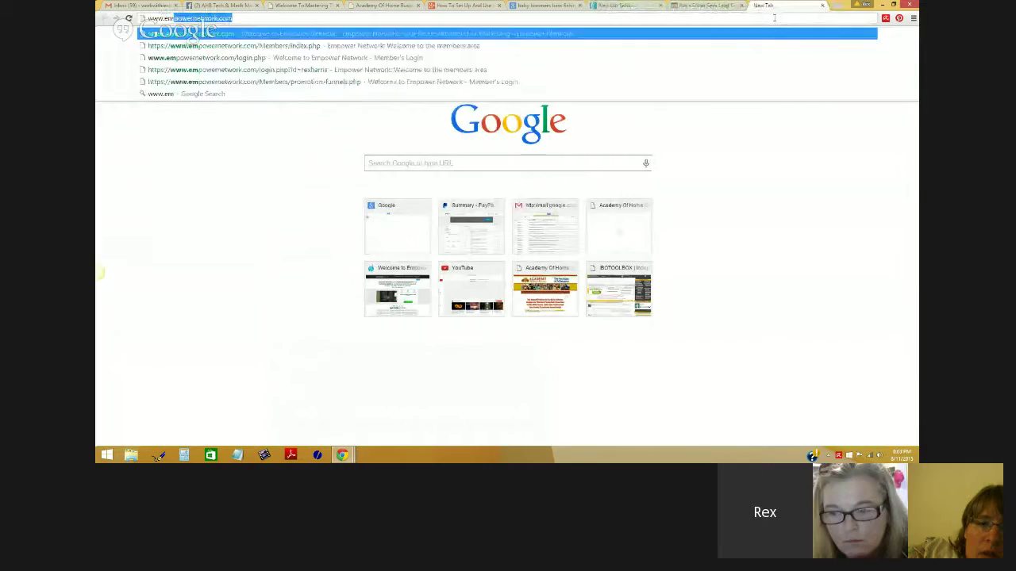
key("Return")
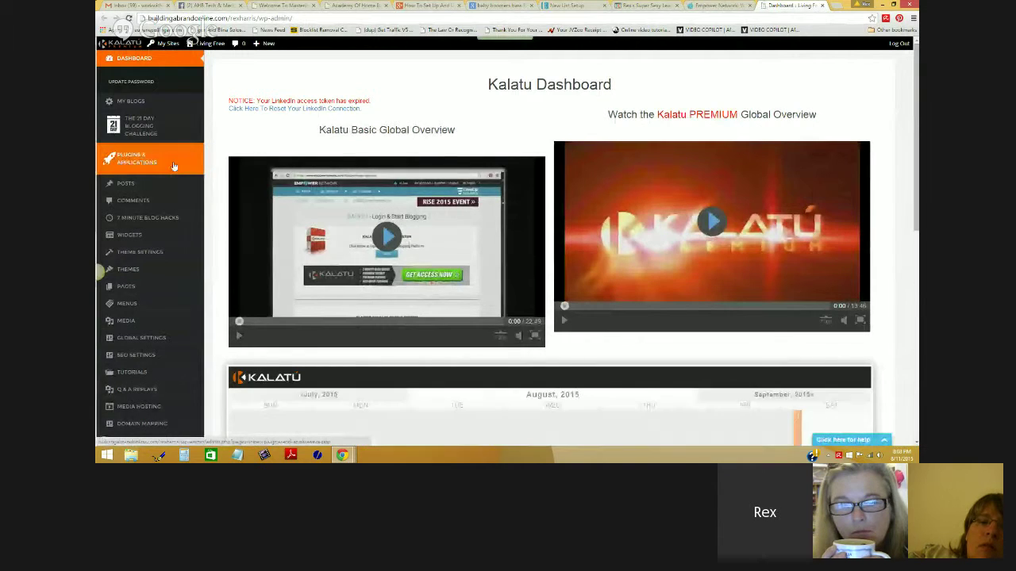
mouse_move(211, 49)
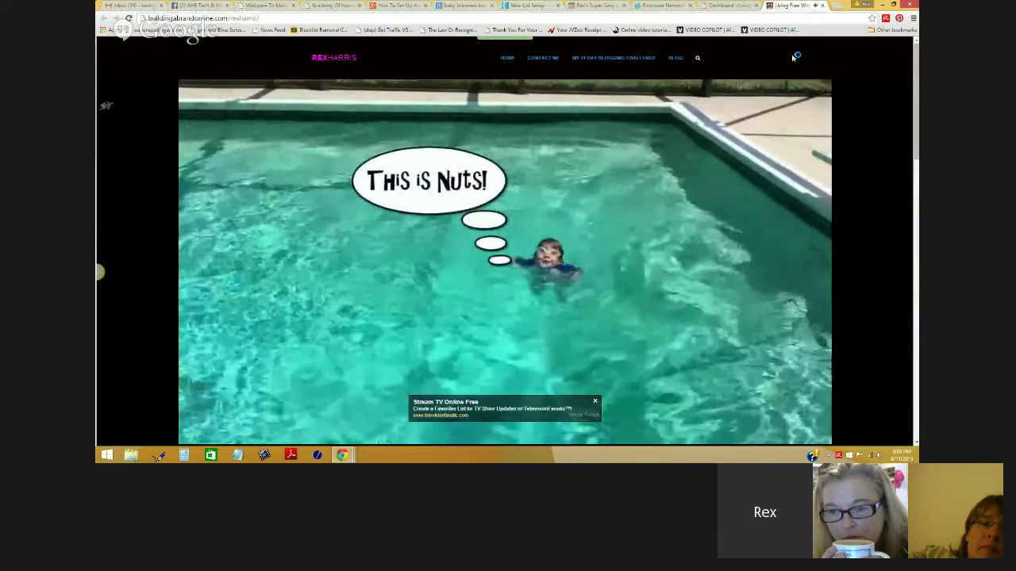
left_click(817, 6)
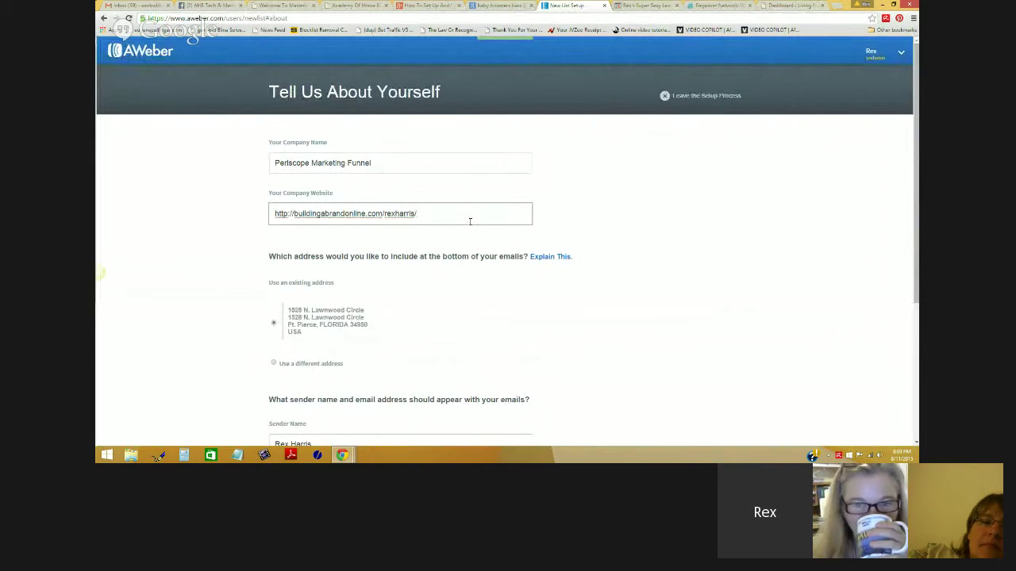
Step: Paste the blog address over persicopetools.com in the company website field
scroll(470, 221, "down", 2)
scroll(470, 224, "up", 2)
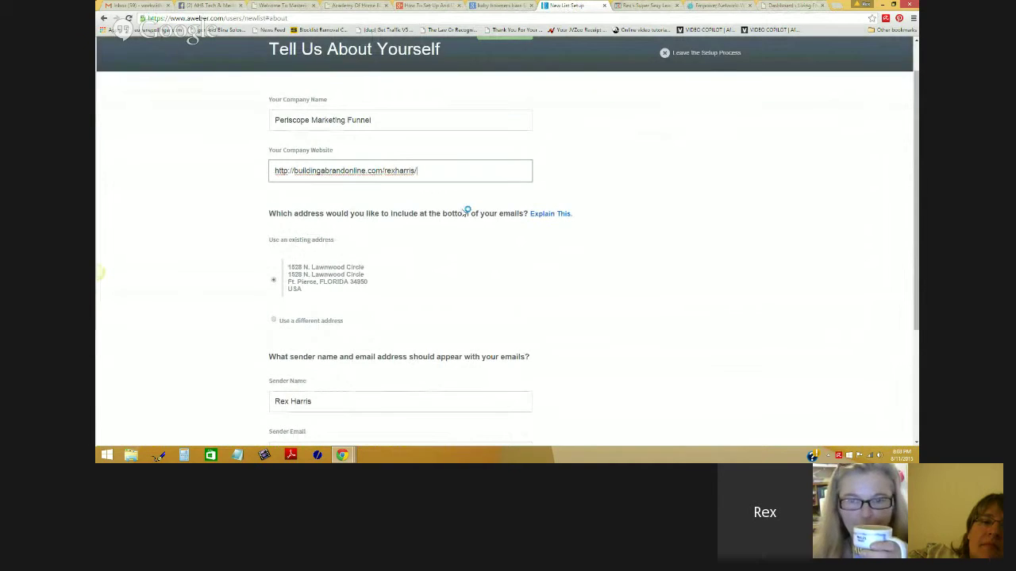
left_click_drag(429, 214, 295, 214)
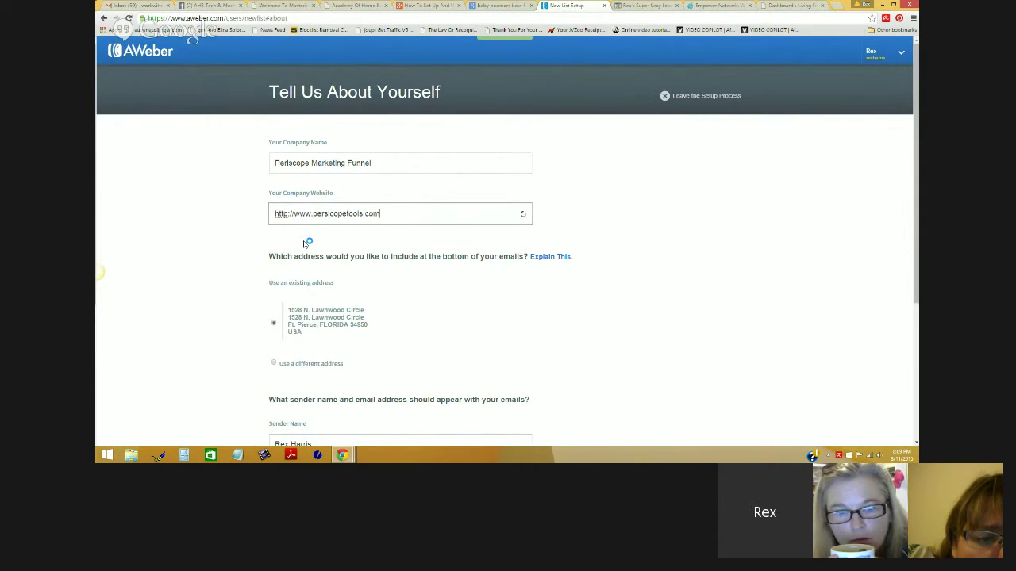
left_click_drag(380, 214, 288, 213)
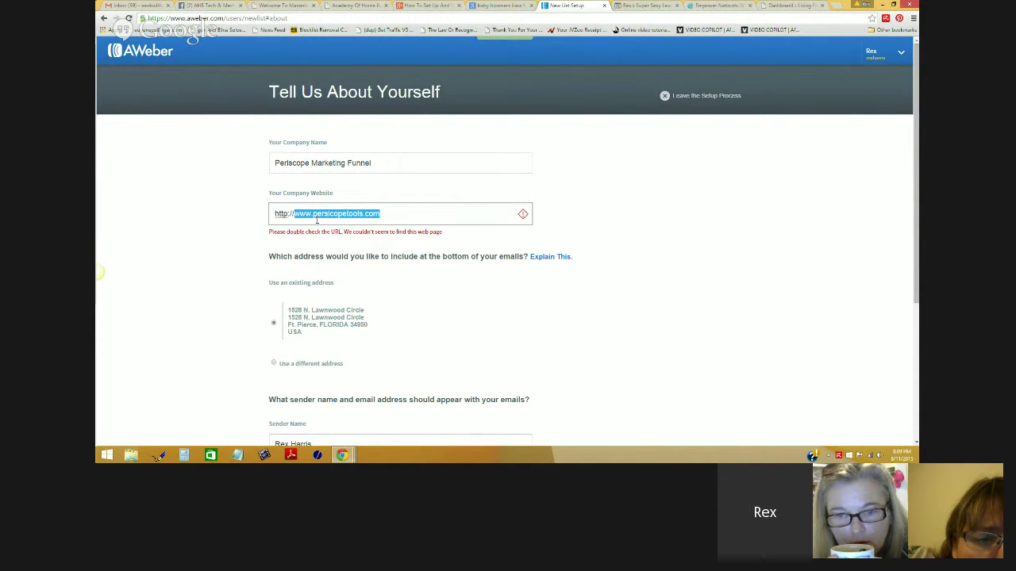
key("ctrl+v")
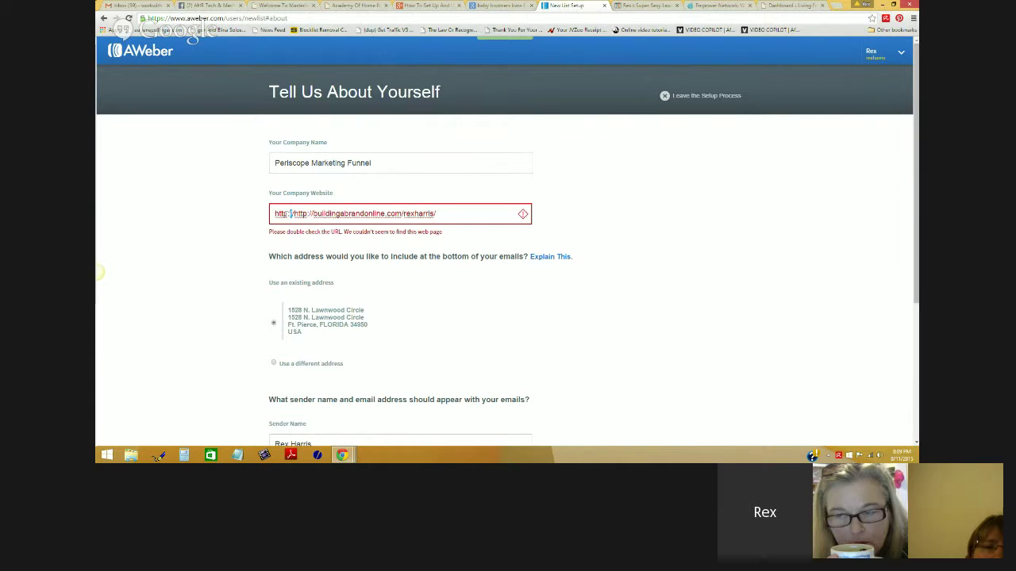
left_click_drag(290, 213, 238, 211)
key("BackSpace")
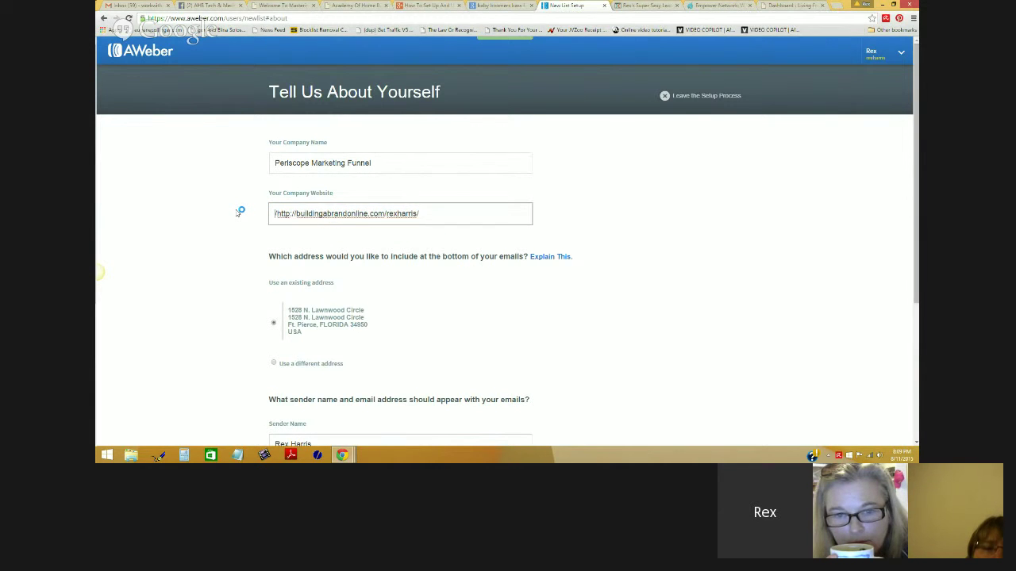
key("ctrl+z")
key("BackSpace")
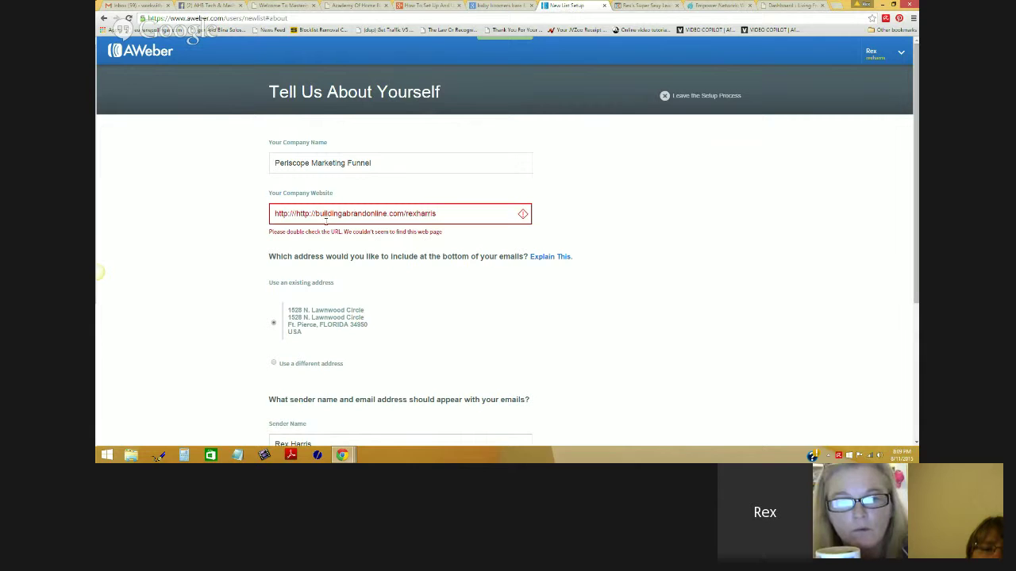
left_click_drag(298, 214, 270, 215)
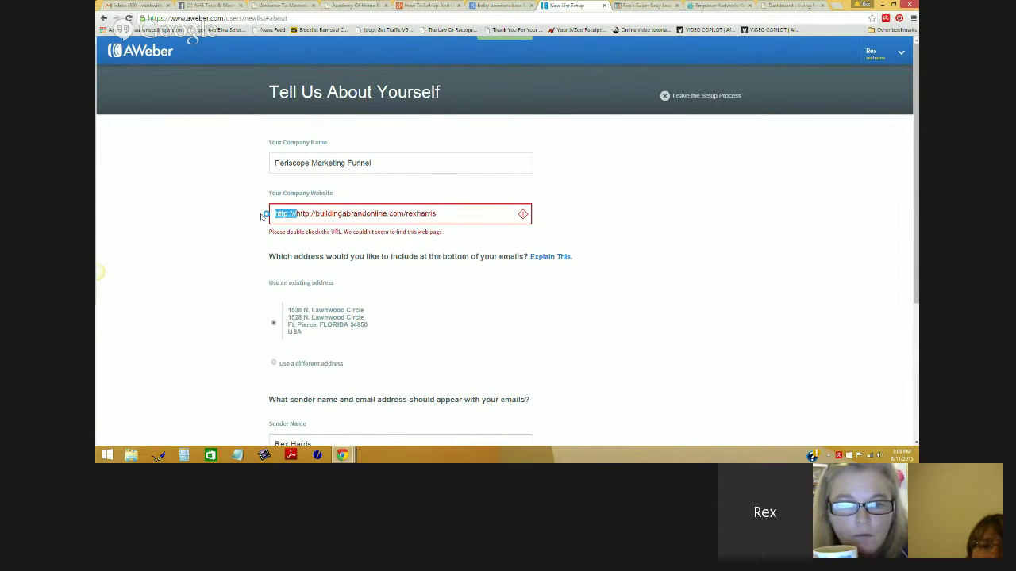
key("BackSpace")
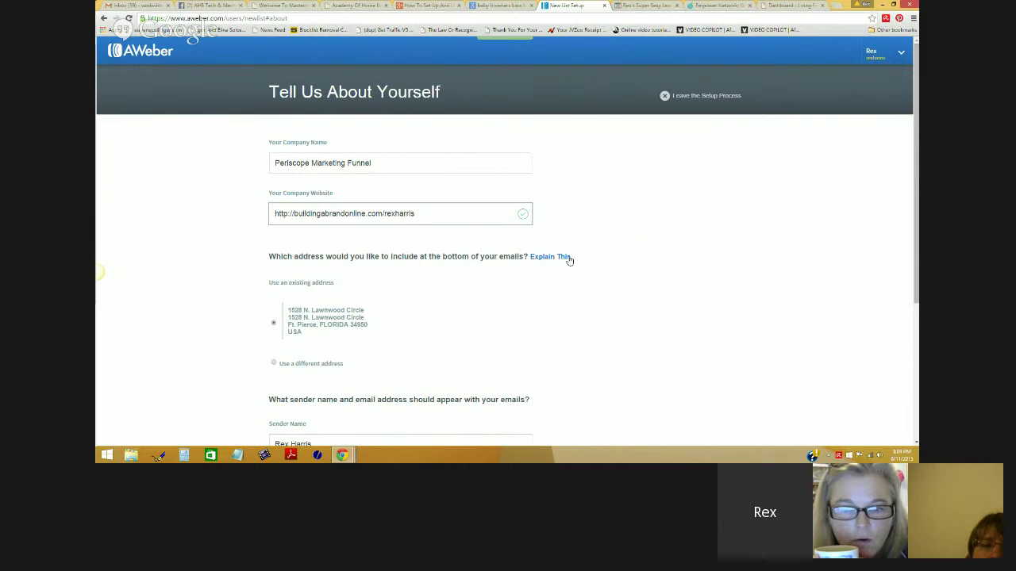
left_click_drag(444, 215, 273, 214)
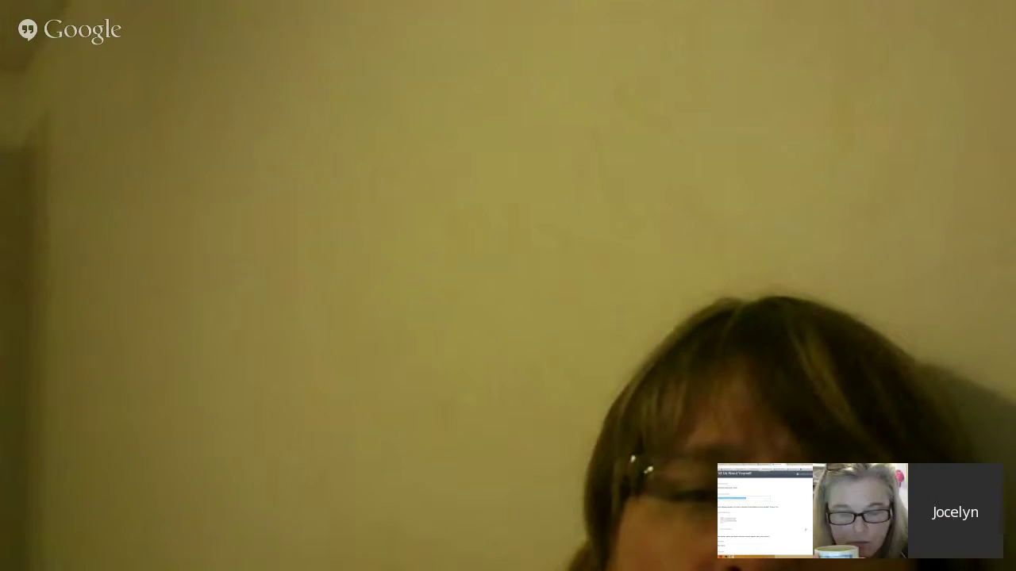
scroll(704, 325, "down", 2)
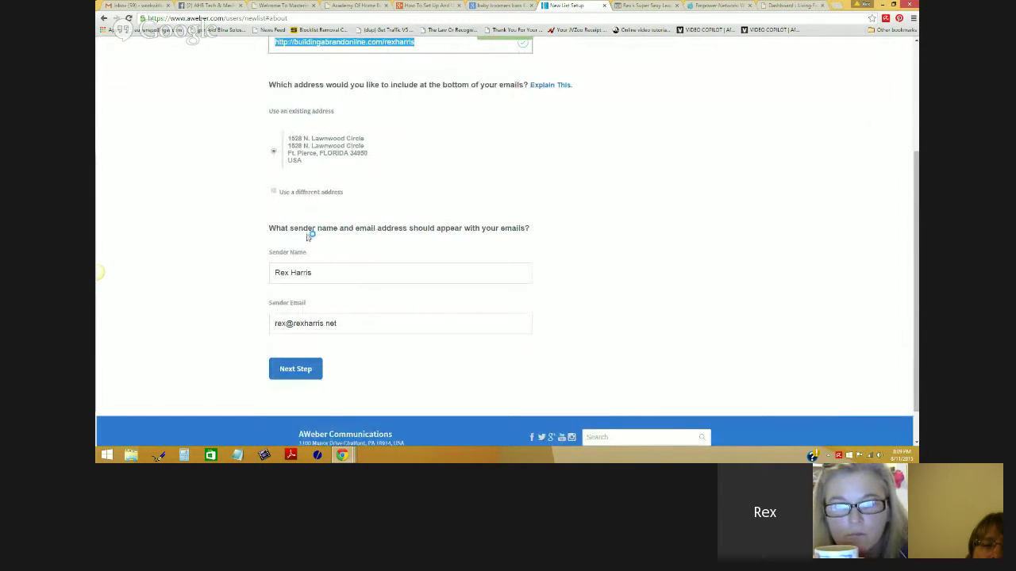
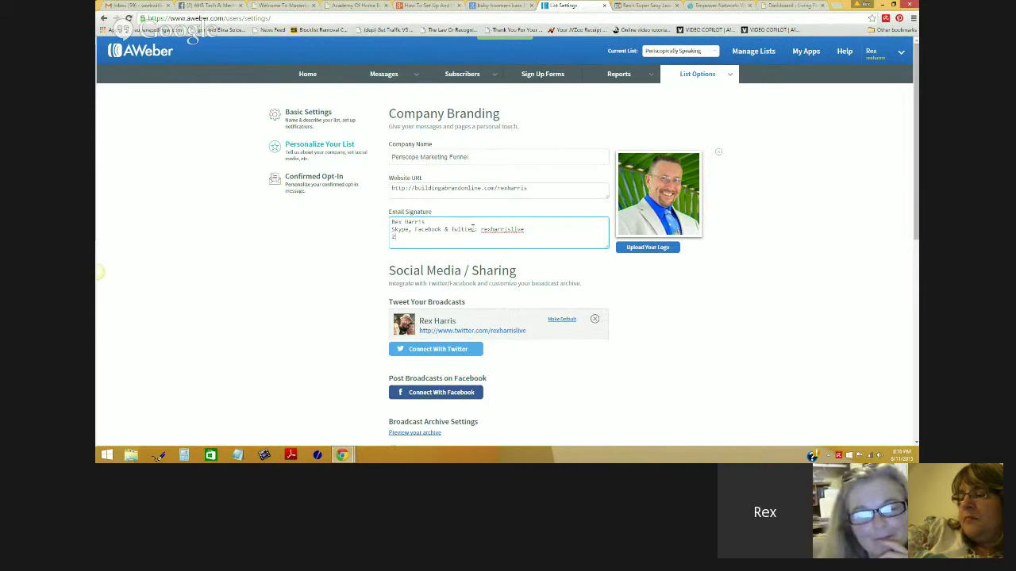
Step: Add the Skype/Facebook/Twitter handle, phone number and e-mail address as separate signature lines under the name
key("Return")
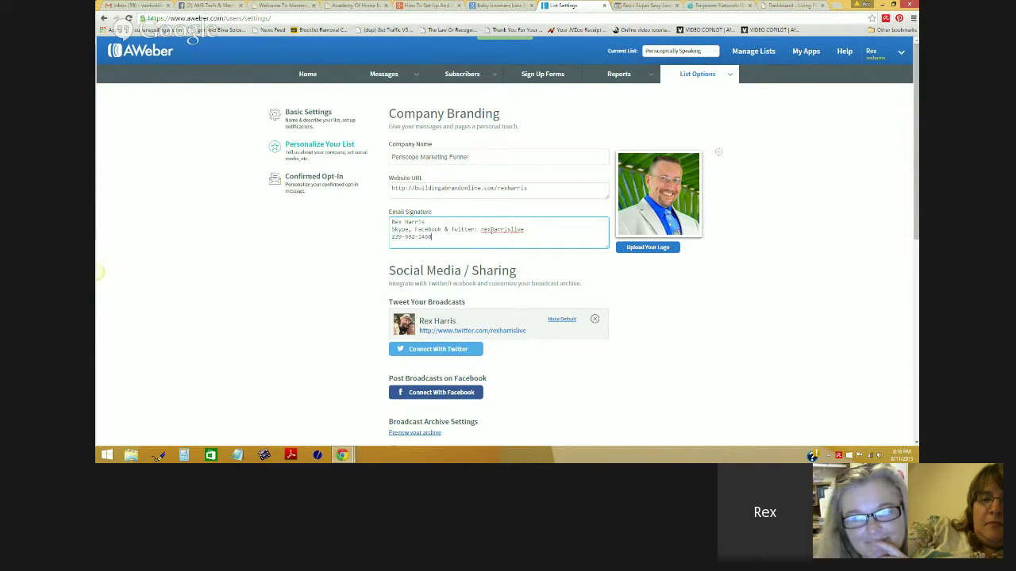
key("Return")
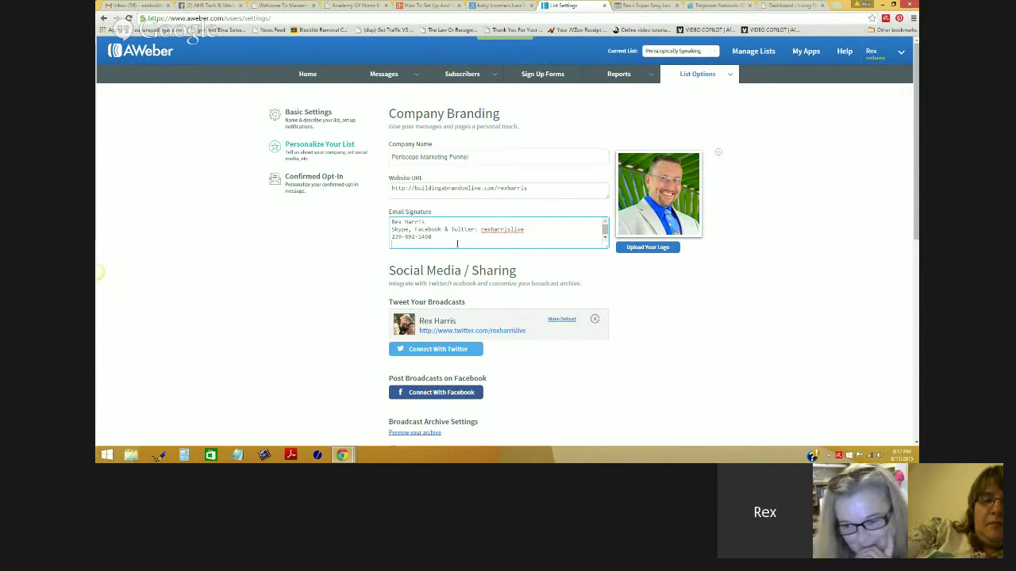
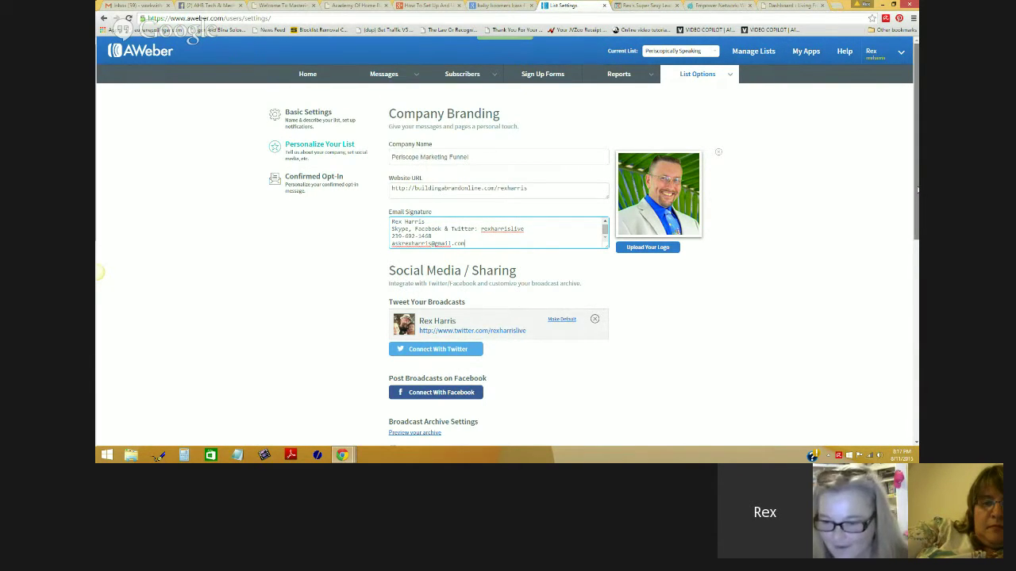
left_click_drag(918, 189, 914, 234)
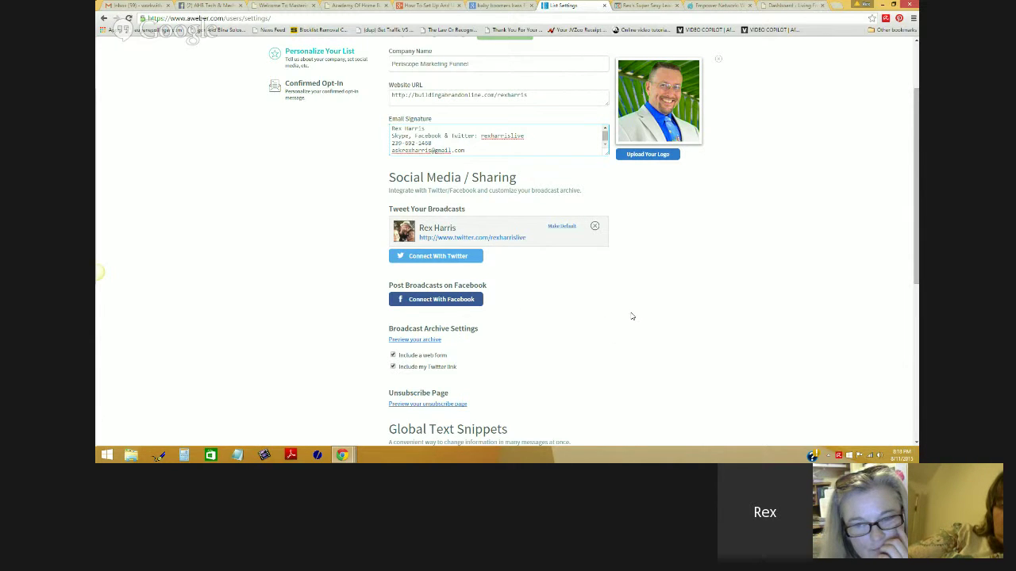
Step: Scroll down to Global Text Snippets and highlight its example paragraph and learn-more sentence
scroll(687, 307, "down", 1)
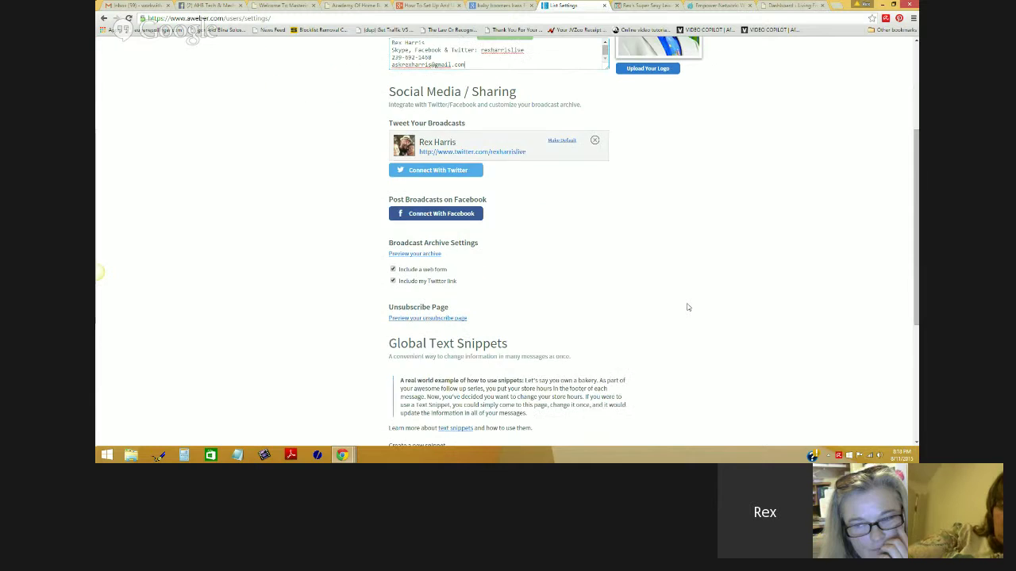
scroll(688, 307, "down", 1)
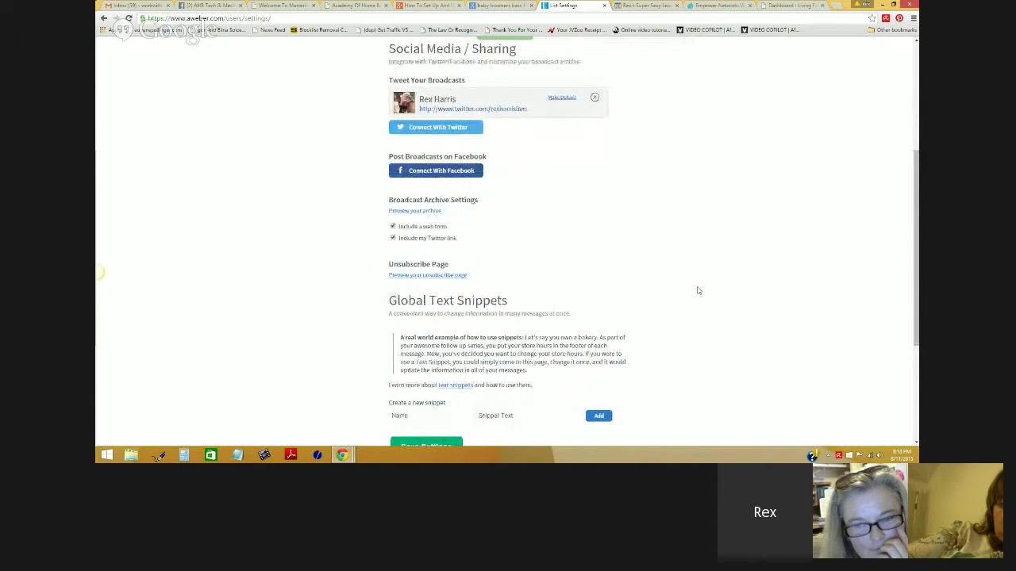
scroll(698, 291, "down", 1)
scroll(703, 289, "down", 2)
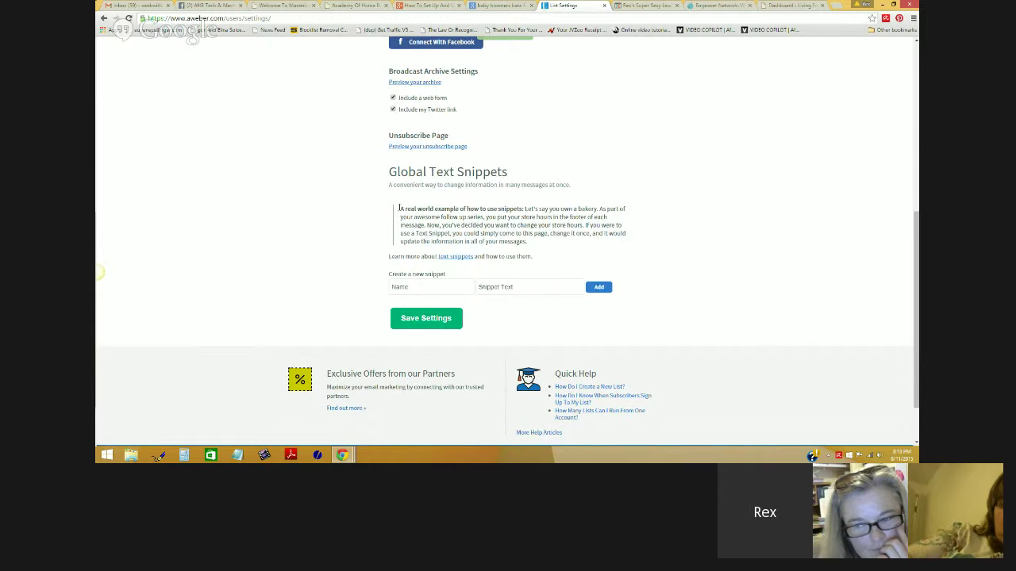
left_click_drag(399, 211, 526, 244)
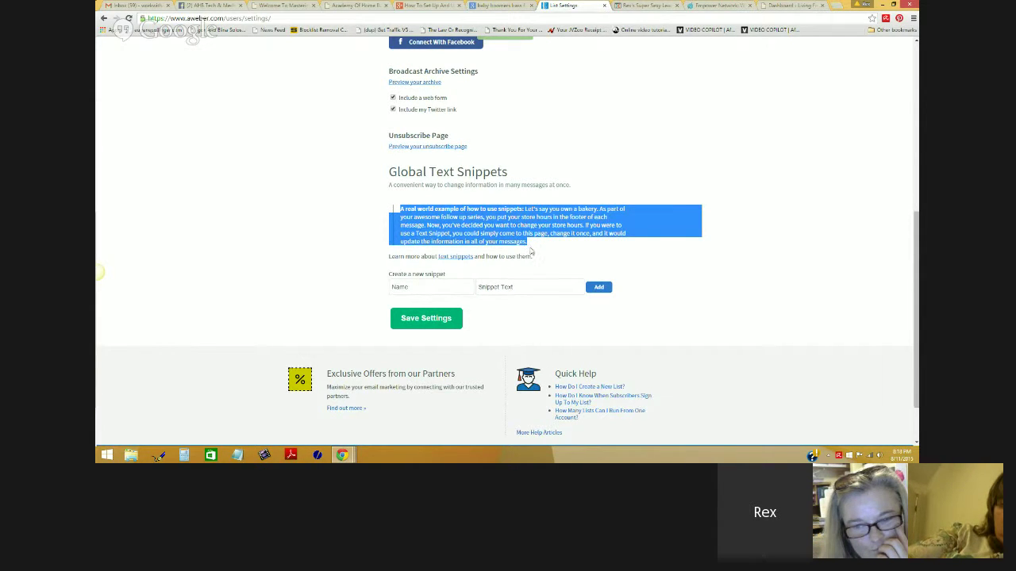
left_click_drag(532, 256, 389, 252)
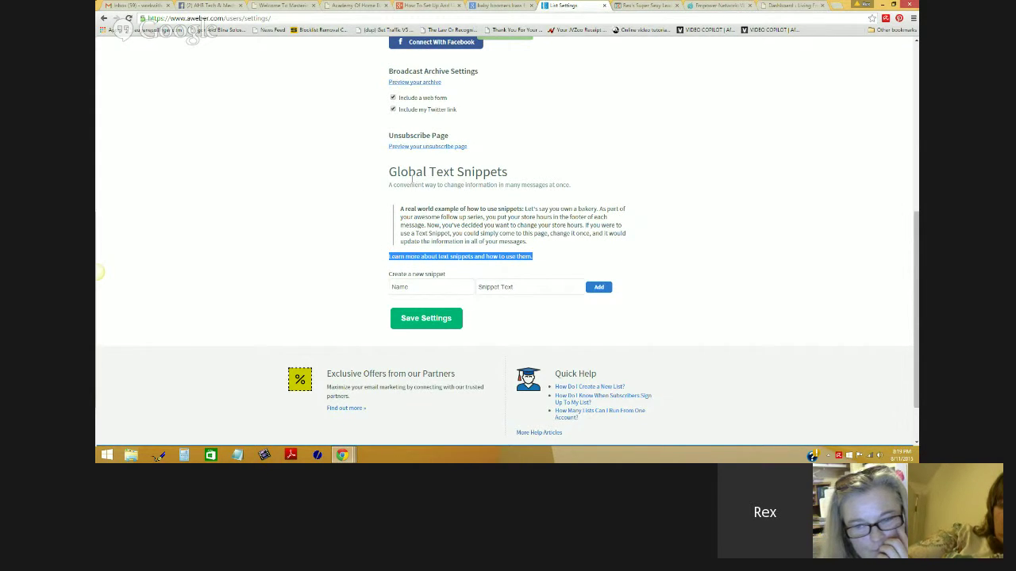
left_click(611, 266)
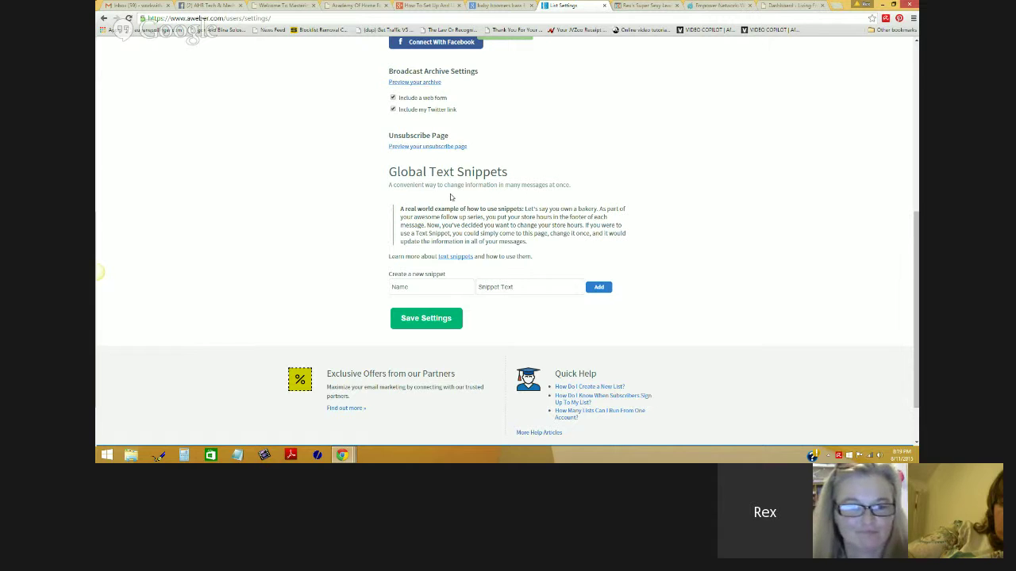
Step: Save the list settings with the new four-line signature
scroll(681, 321, "up", 5)
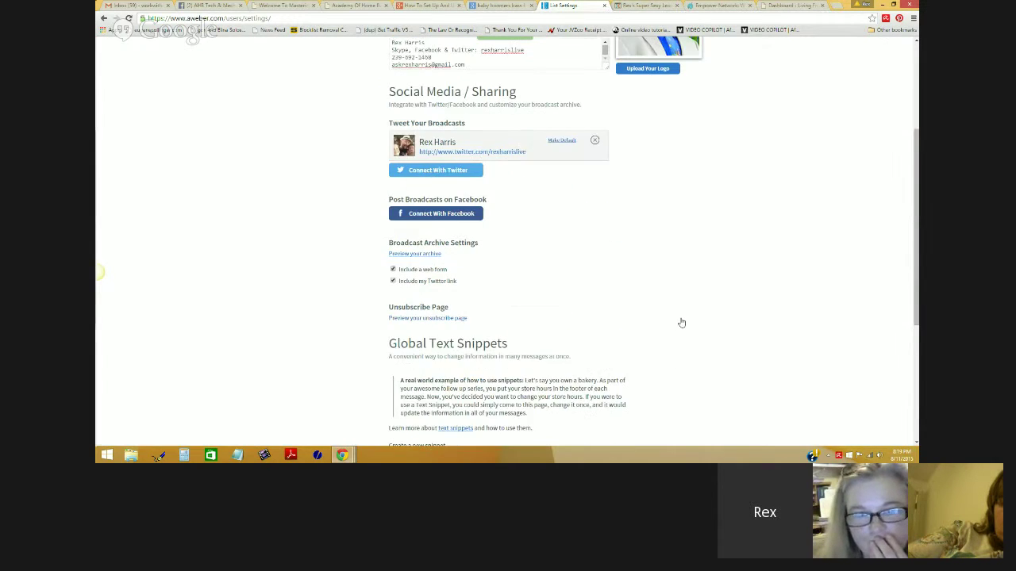
scroll(681, 321, "down", 1)
scroll(681, 321, "down", 5)
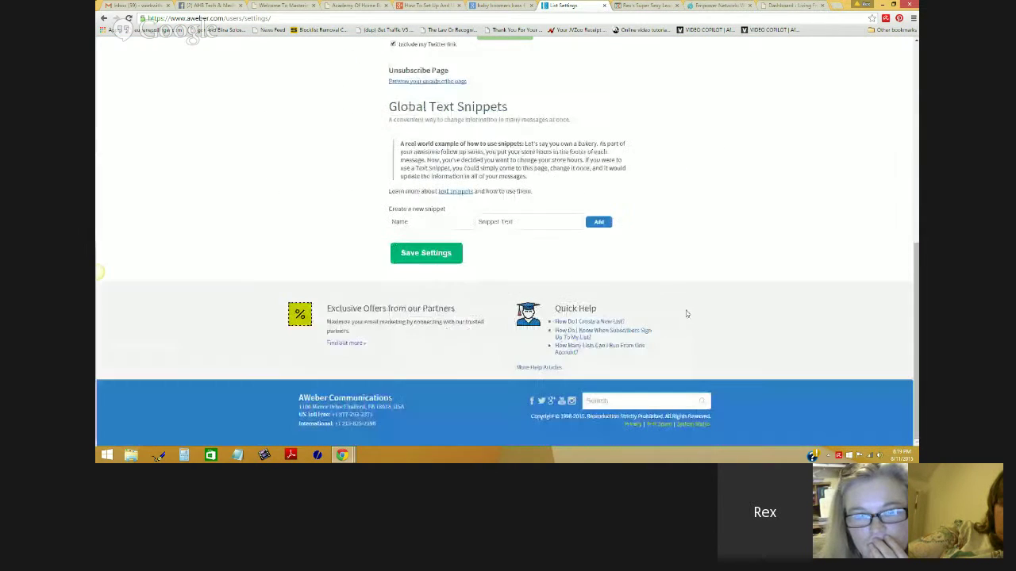
left_click(437, 259)
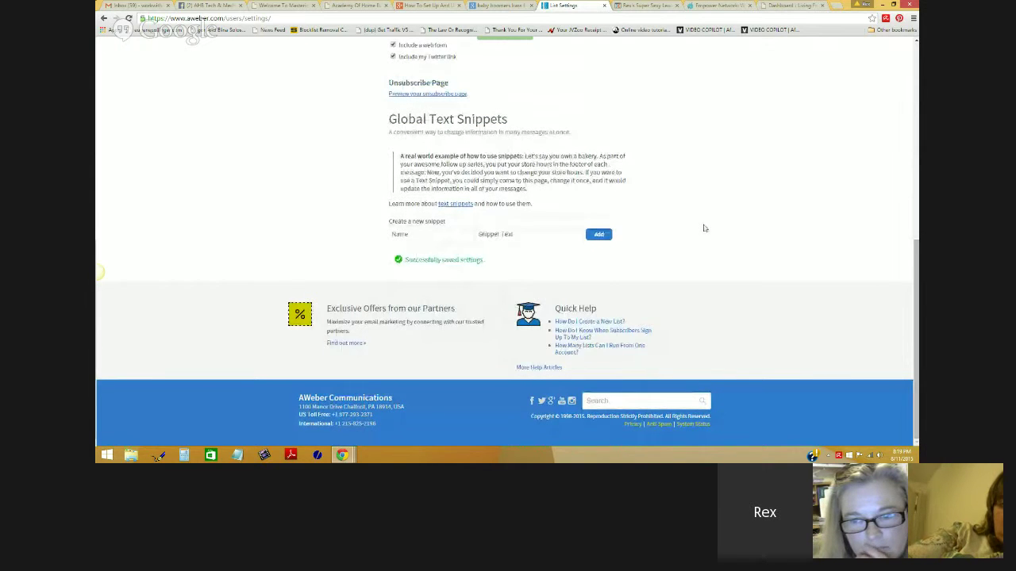
scroll(706, 228, "up", 5)
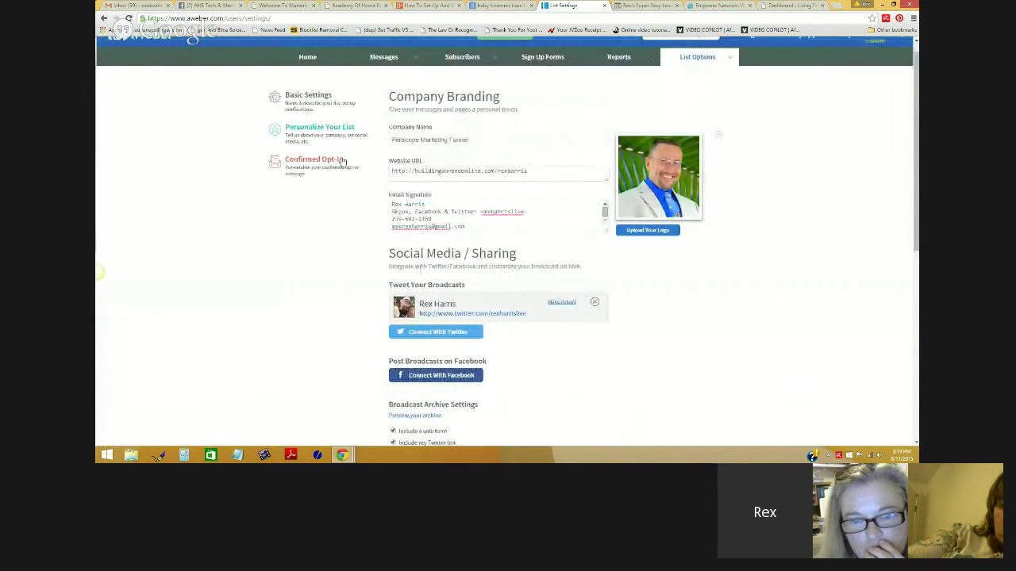
Step: Under Confirmed Opt-In, switch off the confirmation email for Web Forms sign-ups and confirm with OK
left_click(328, 160)
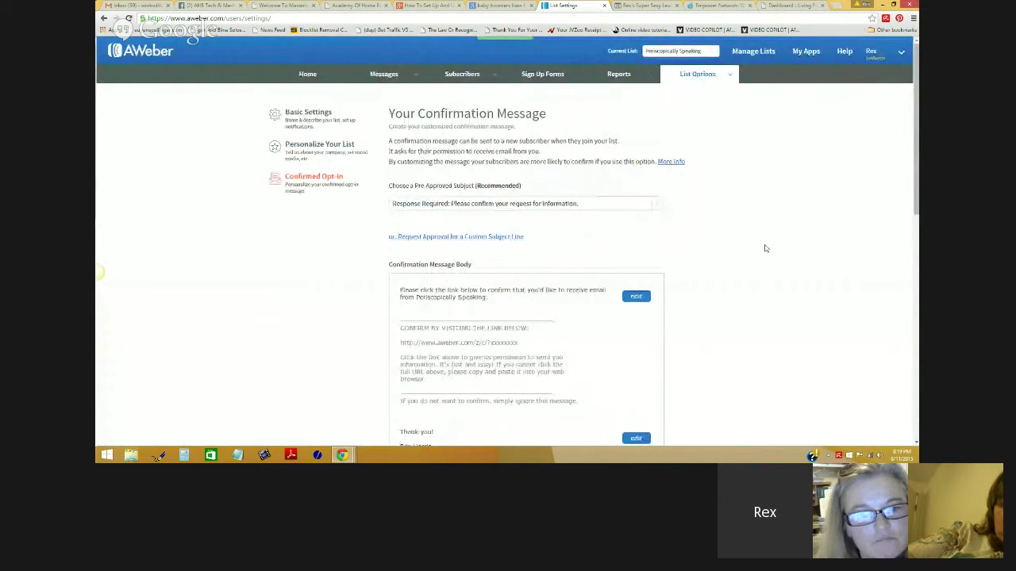
scroll(764, 241, "down", 1)
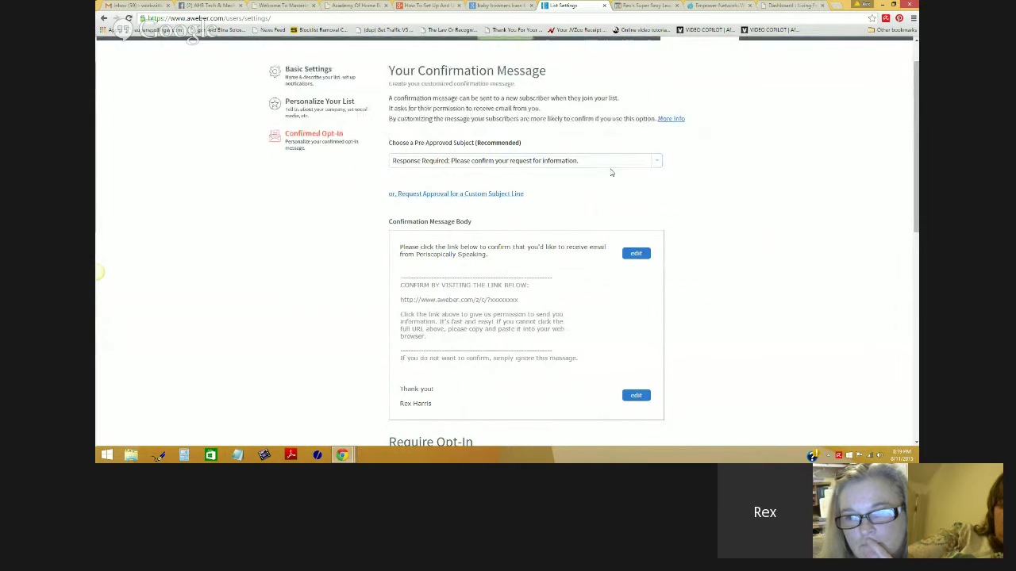
scroll(603, 168, "down", 1)
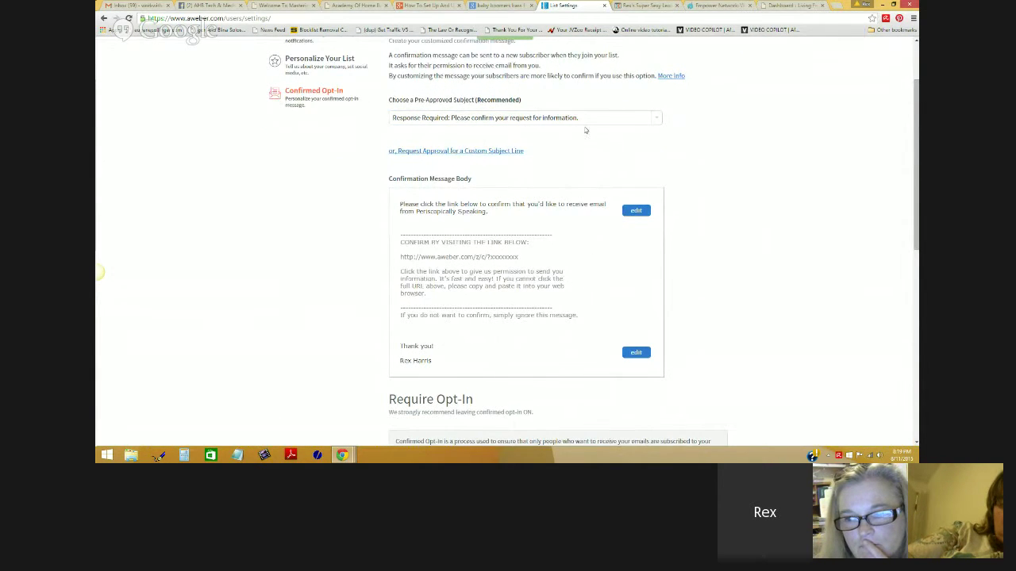
scroll(652, 143, "down", 2)
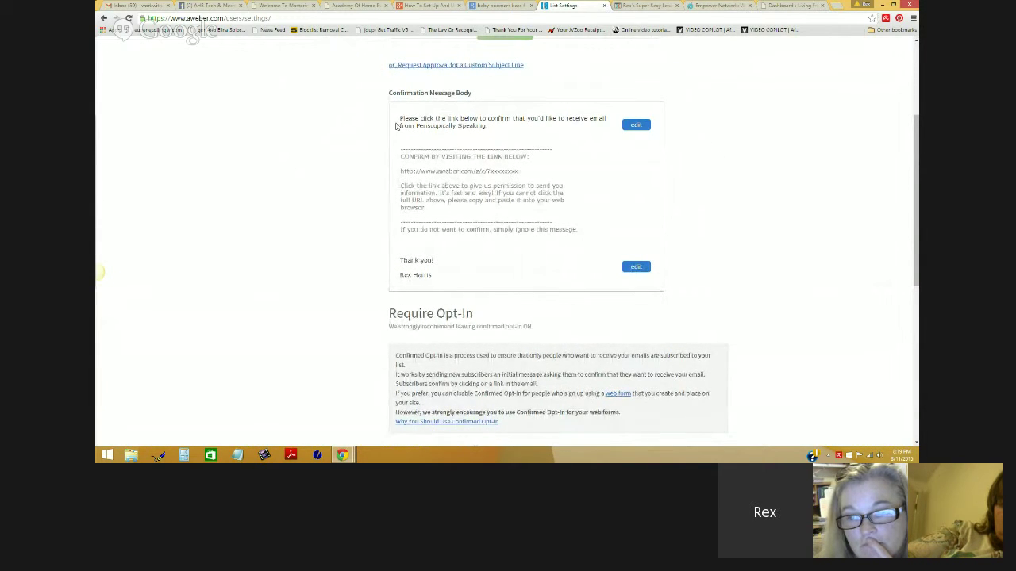
scroll(687, 152, "down", 2)
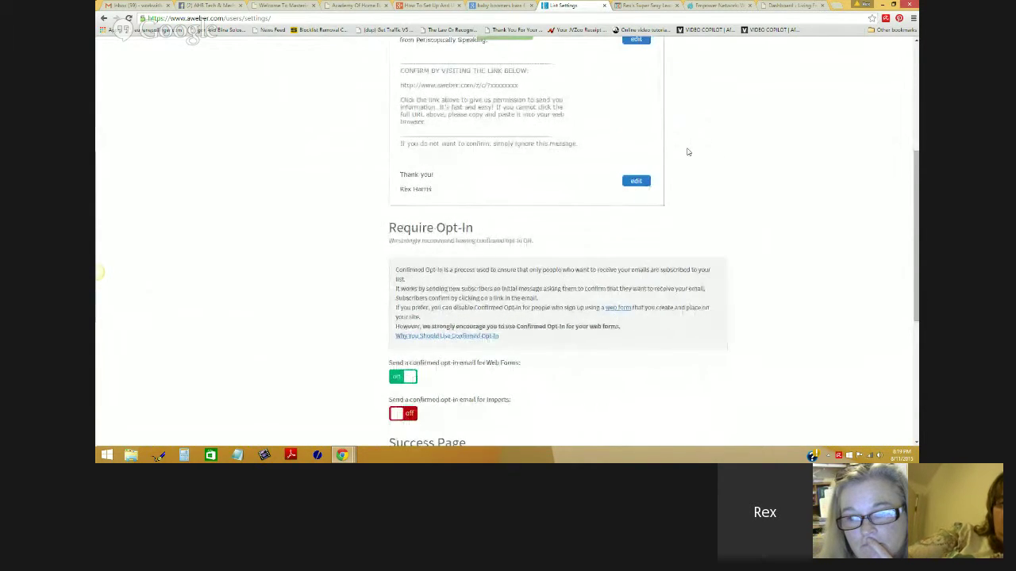
scroll(688, 152, "down", 2)
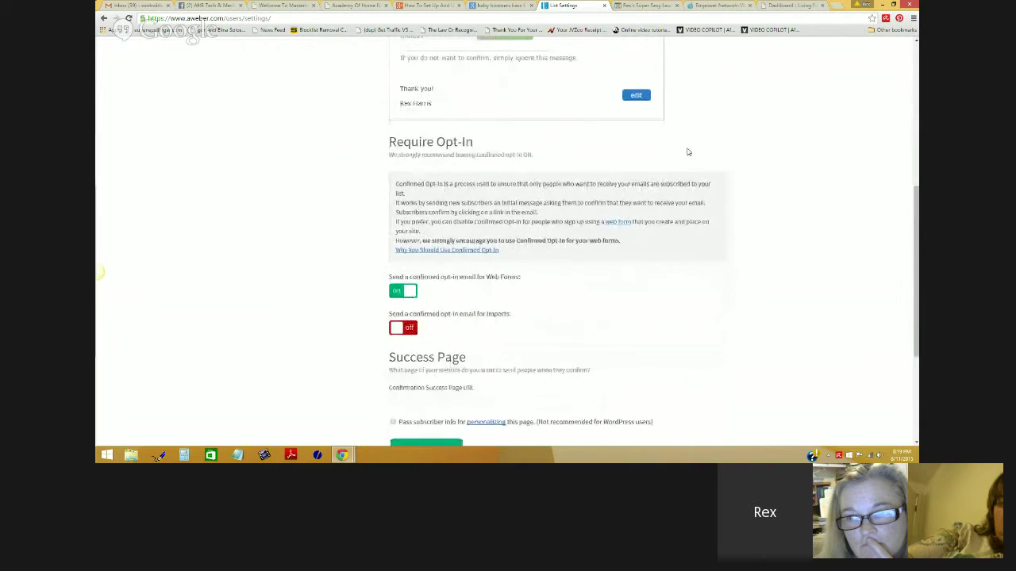
left_click(396, 293)
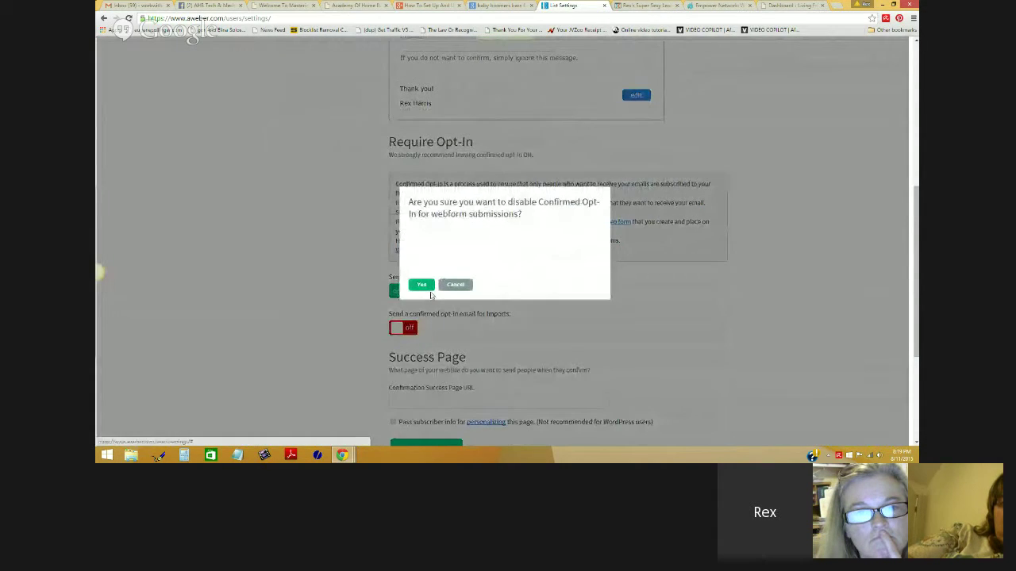
left_click(422, 284)
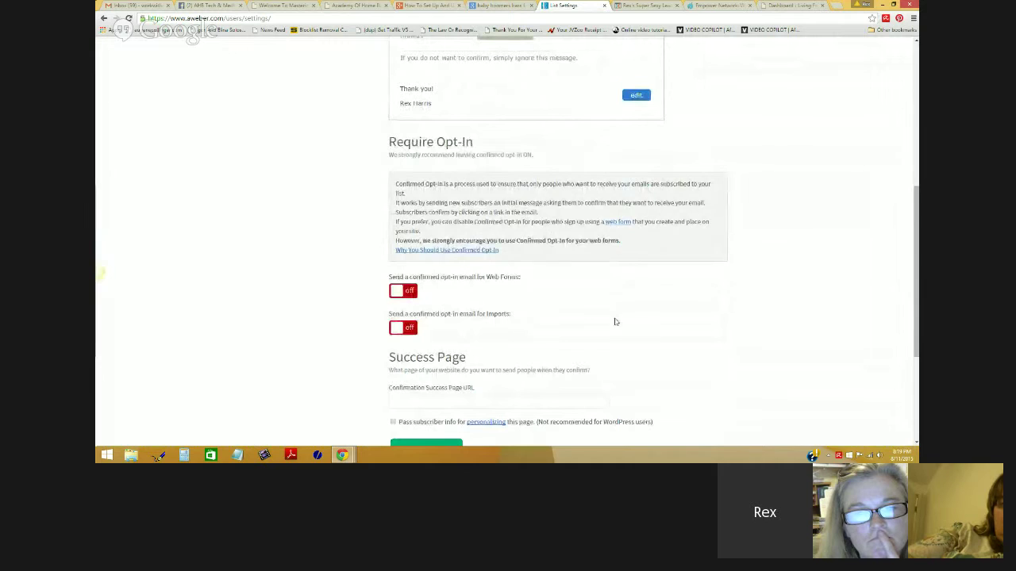
scroll(680, 329, "down", 2)
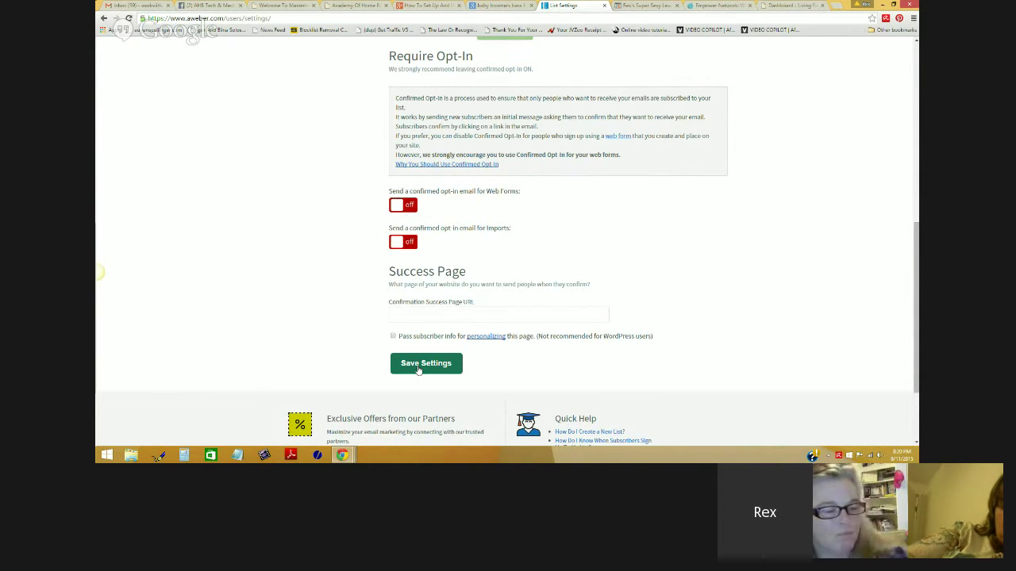
Step: Save the opt-in settings, keeping the pre-approved 'Response Required' confirmation subject, and return to the page top
left_click(426, 364)
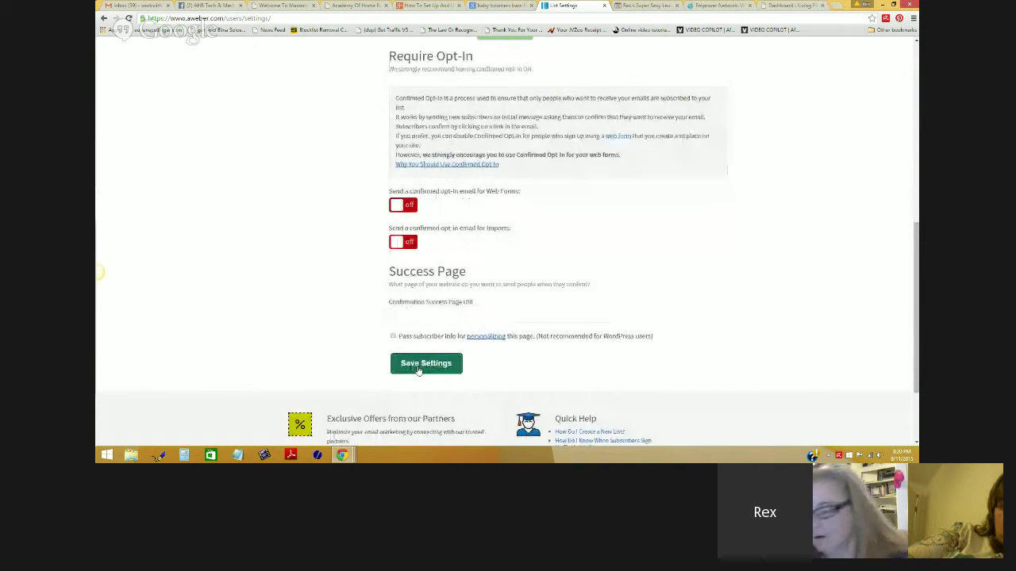
left_click(419, 369)
scroll(735, 385, "up", 8)
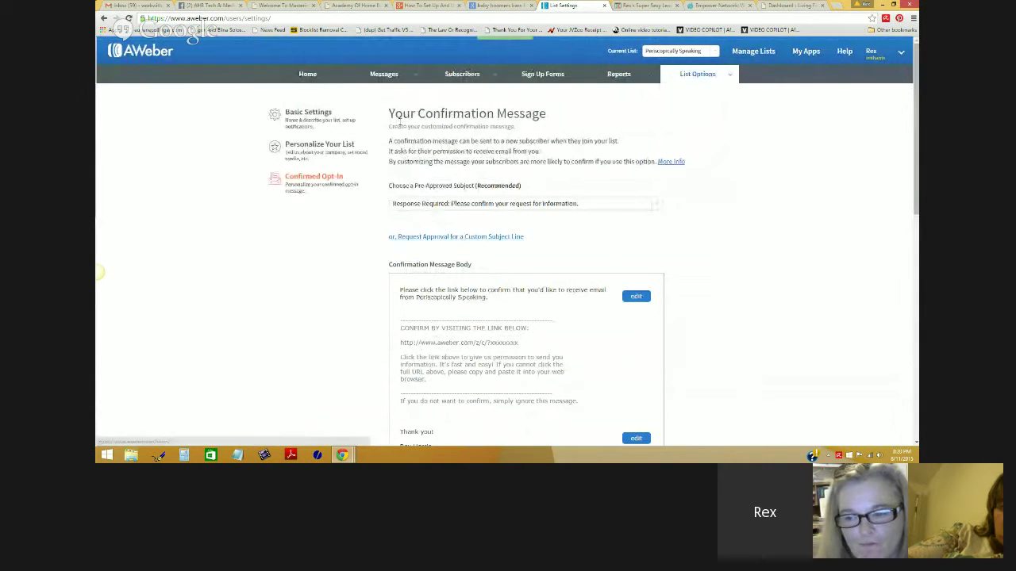
scroll(535, 229, "down", 2)
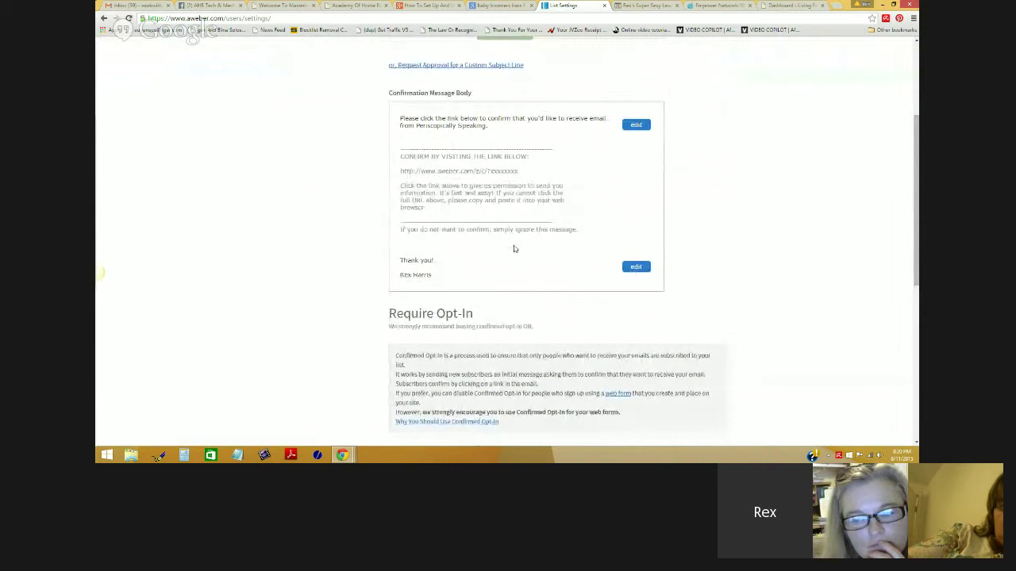
scroll(514, 249, "up", 2)
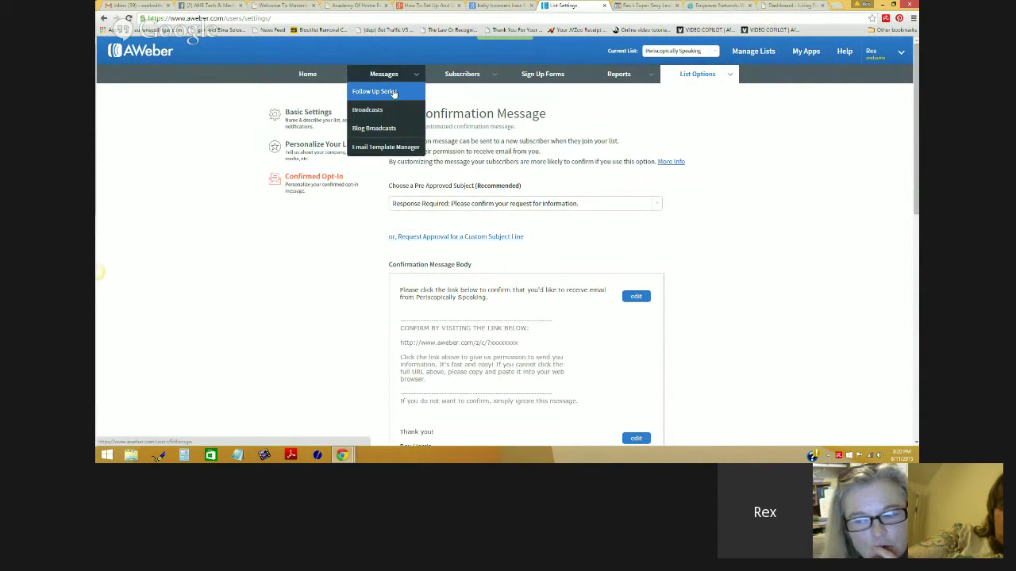
left_click(388, 90)
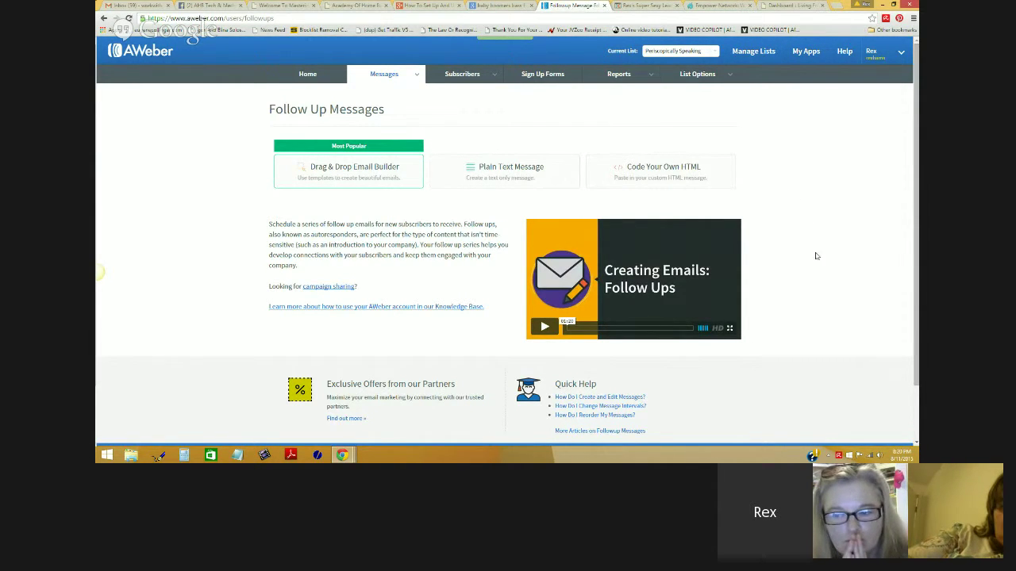
left_click(834, 7)
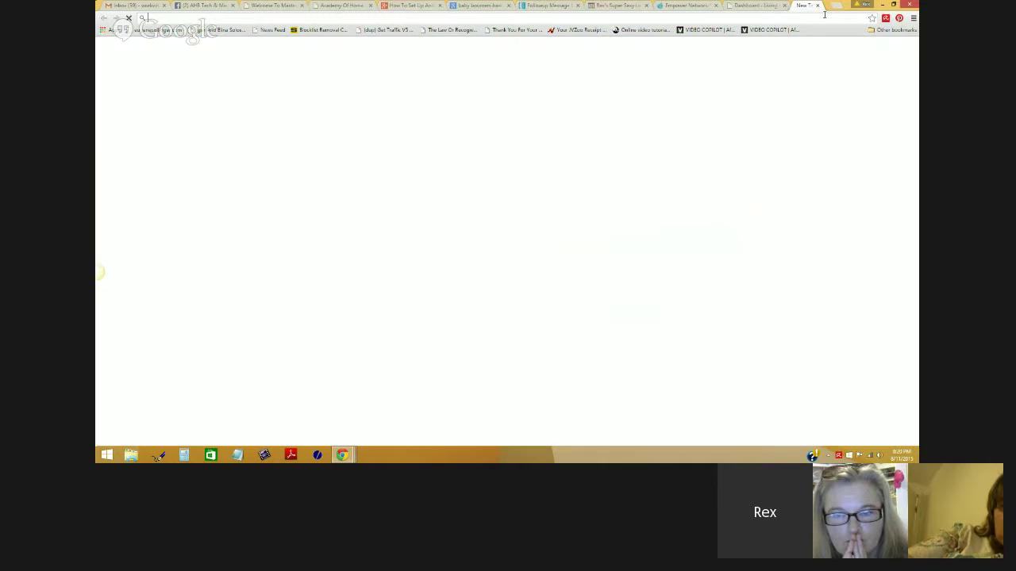
type("www.academyofhomebusiness.com")
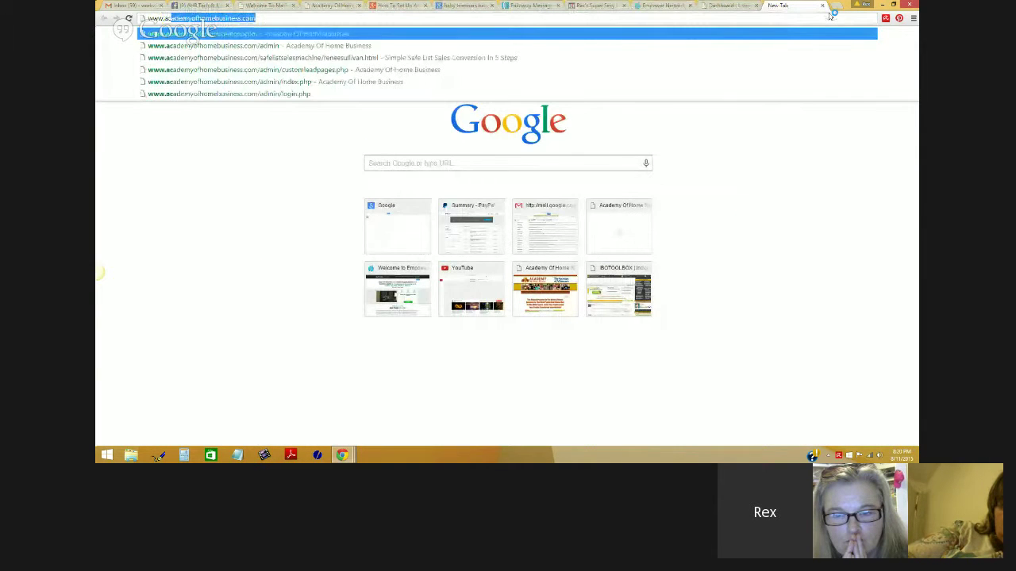
key("Return")
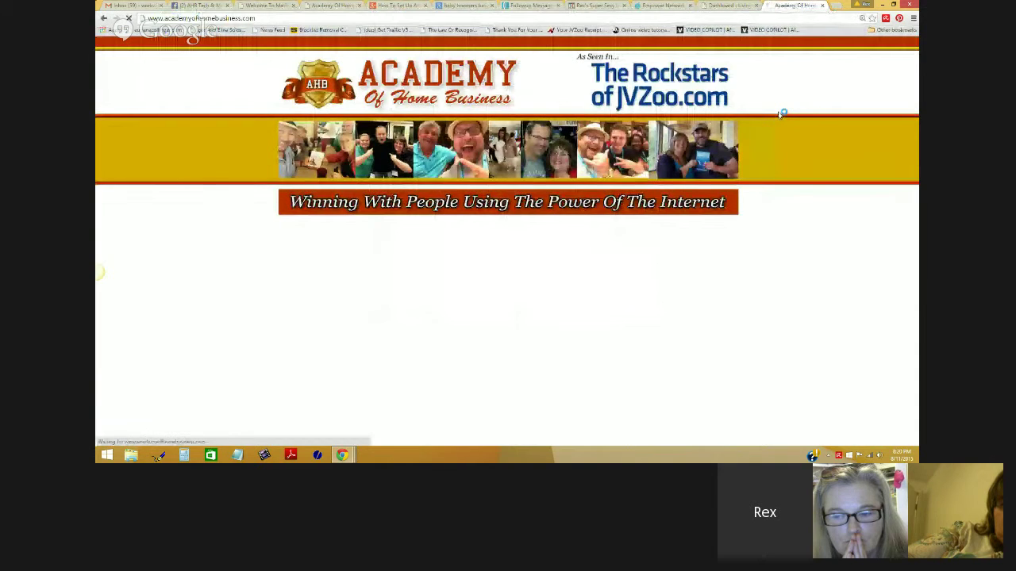
Step: Skim the Academy of Home Business homepage and pause its intro video
scroll(780, 114, "down", 5)
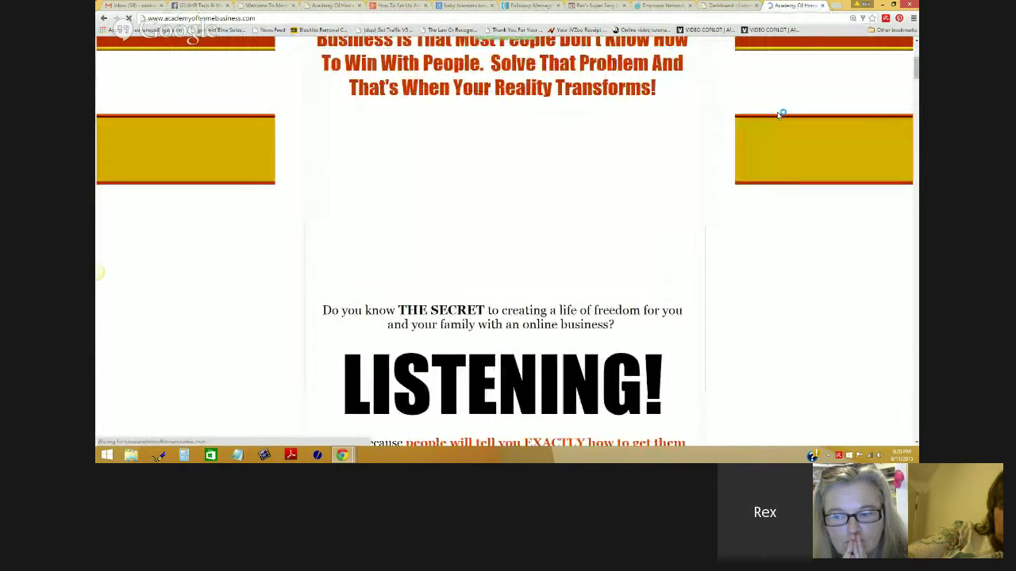
scroll(780, 114, "down", 7)
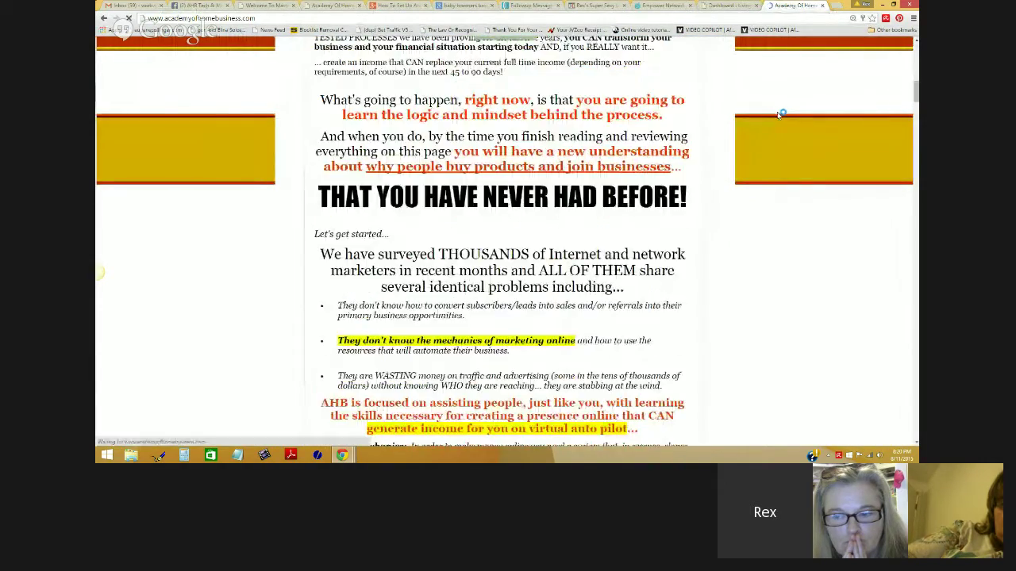
scroll(780, 113, "down", 2)
scroll(780, 113, "down", 5)
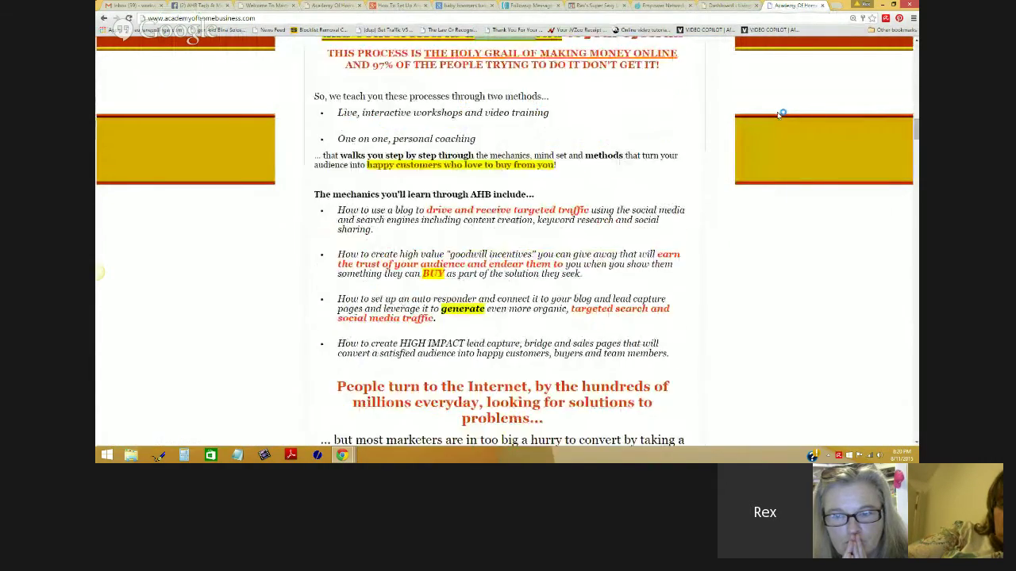
scroll(780, 113, "down", 3)
scroll(780, 114, "down", 1)
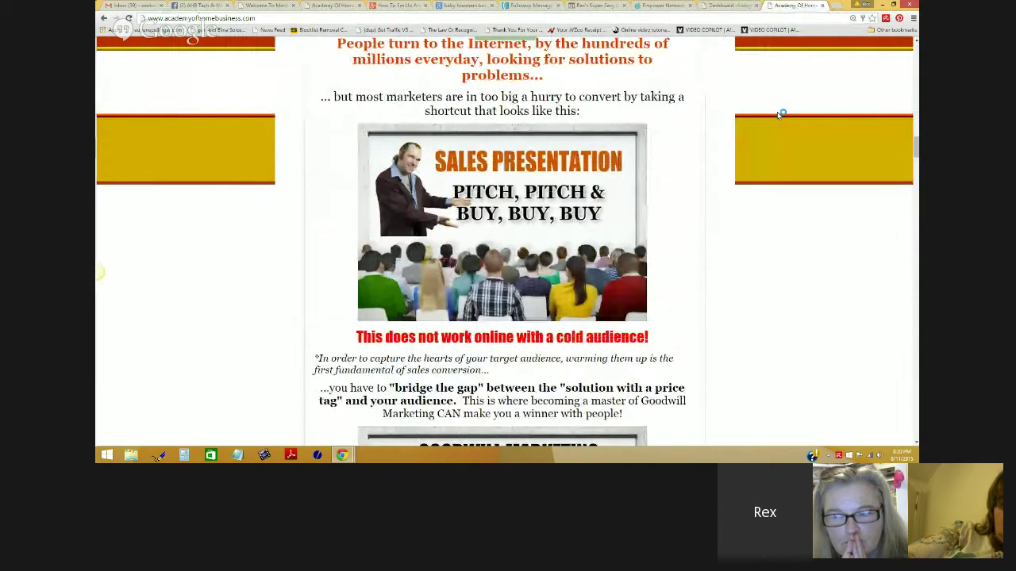
scroll(781, 113, "up", 3)
scroll(781, 114, "up", 20)
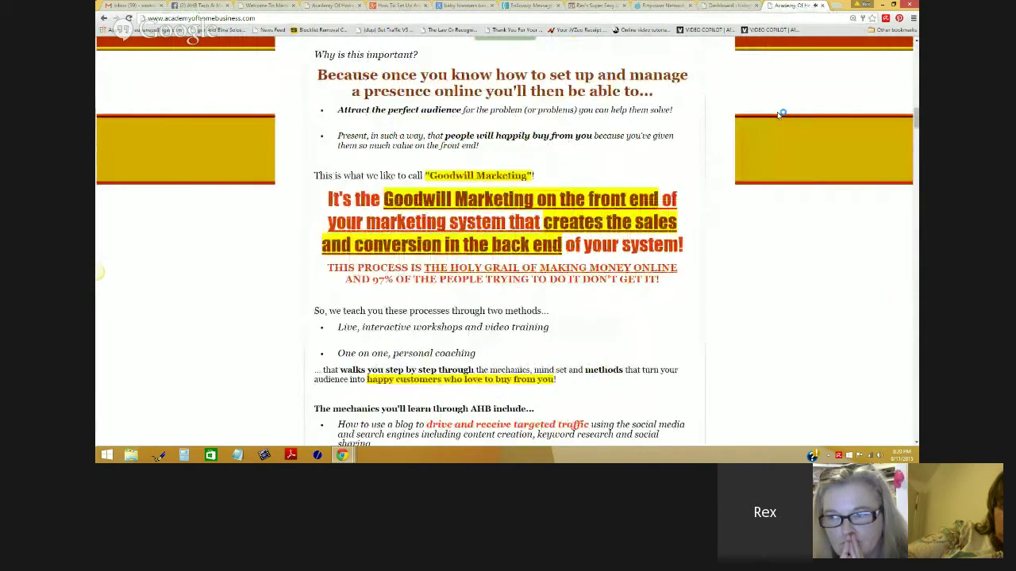
scroll(781, 114, "up", 2)
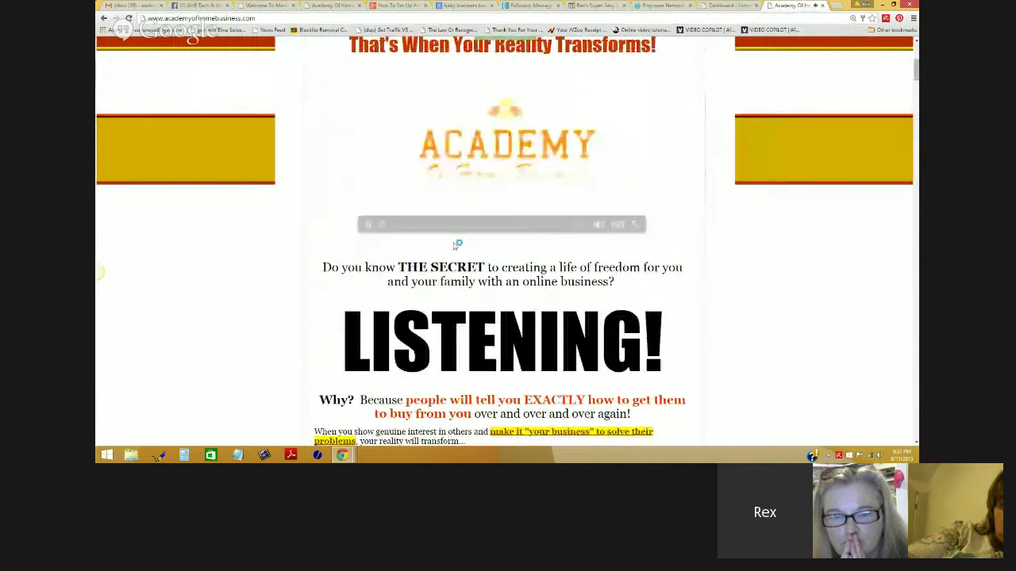
left_click(368, 224)
Step: Read down to the Goodwill Marketing section, then return to the AWeber Follow Up Messages tab
scroll(689, 216, "down", 15)
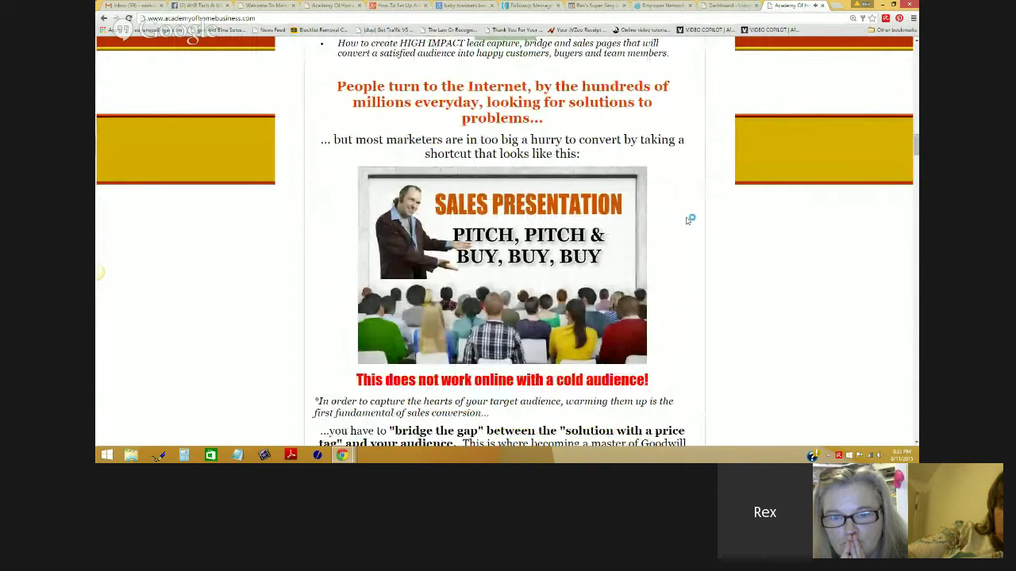
scroll(691, 219, "down", 1)
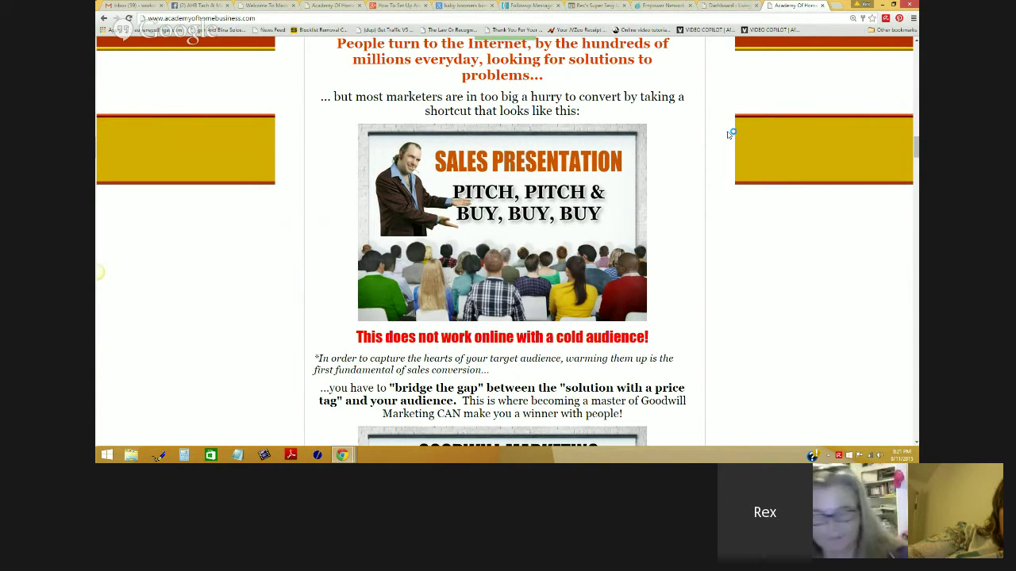
scroll(731, 135, "down", 3)
scroll(732, 136, "down", 1)
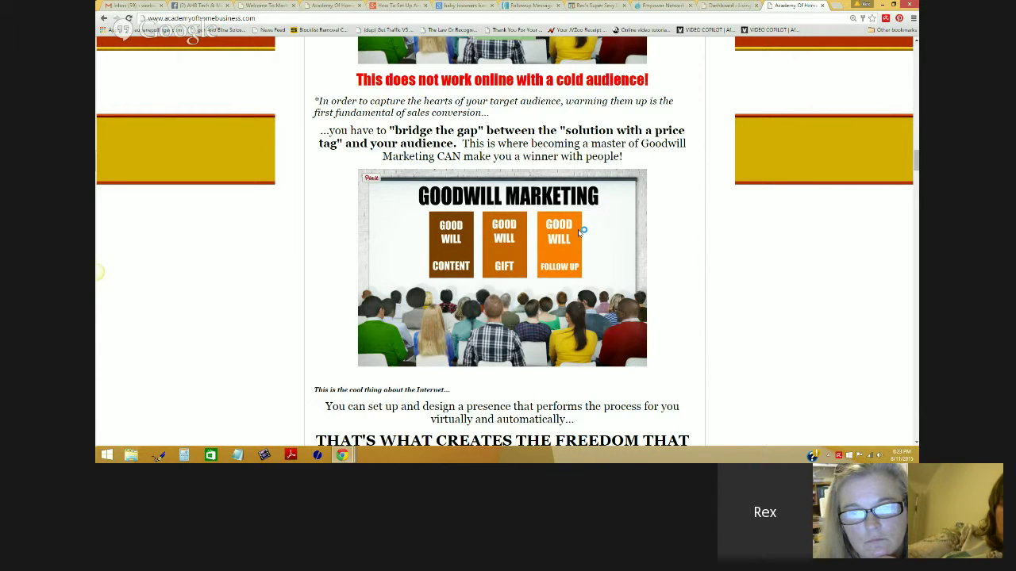
left_click(530, 6)
left_click(506, 171)
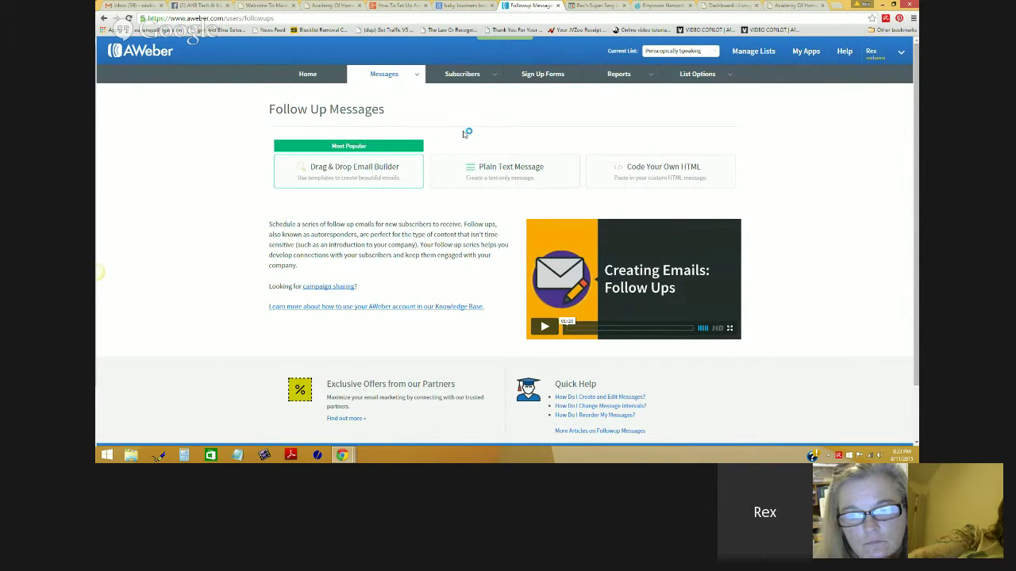
left_click(687, 169)
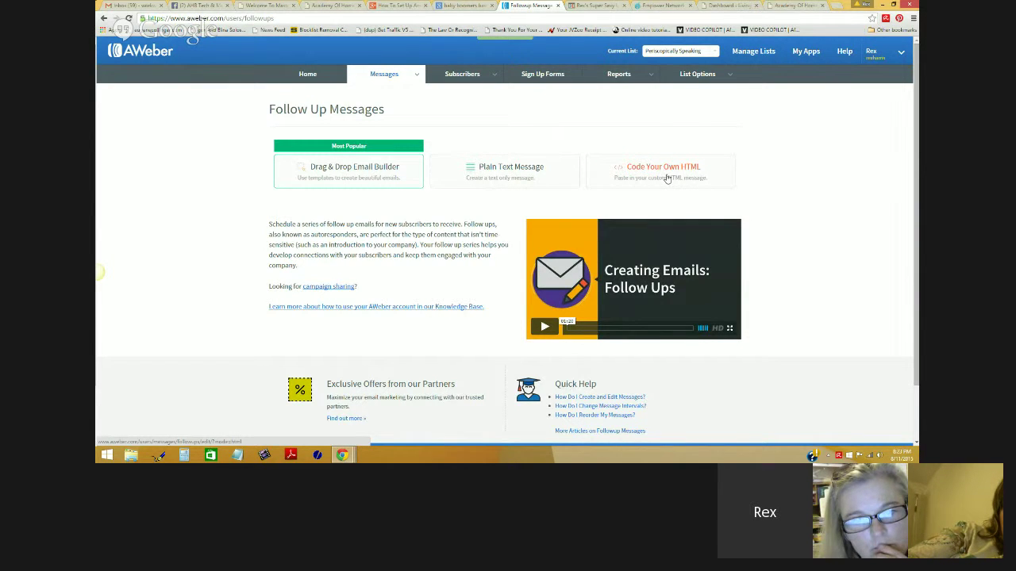
Step: Start a new follow up in the Drag & Drop Email Builder with the Plain (Left Aligned) template, then select the Subject Line
left_click(350, 169)
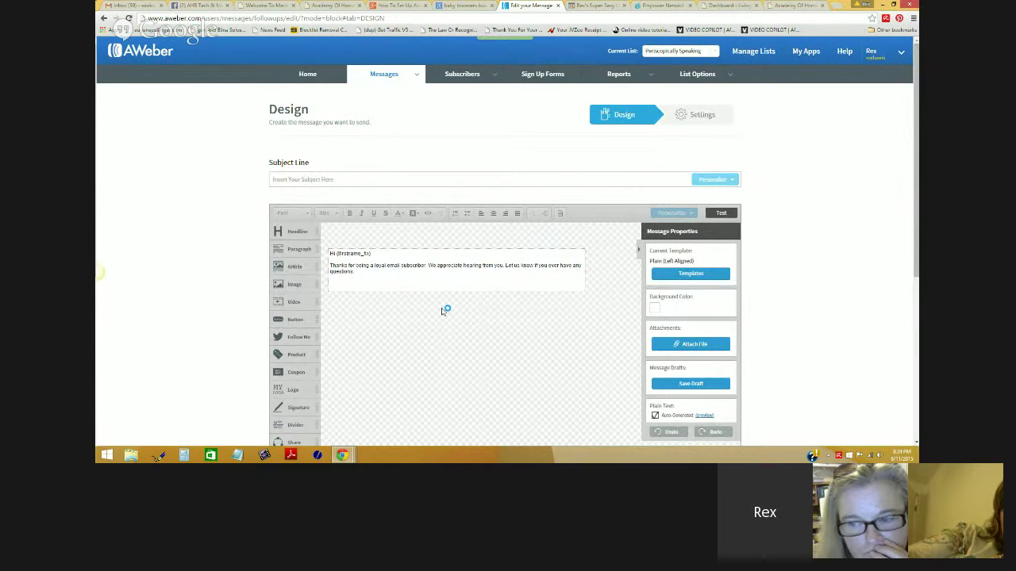
scroll(442, 311, "down", 2)
scroll(442, 311, "up", 2)
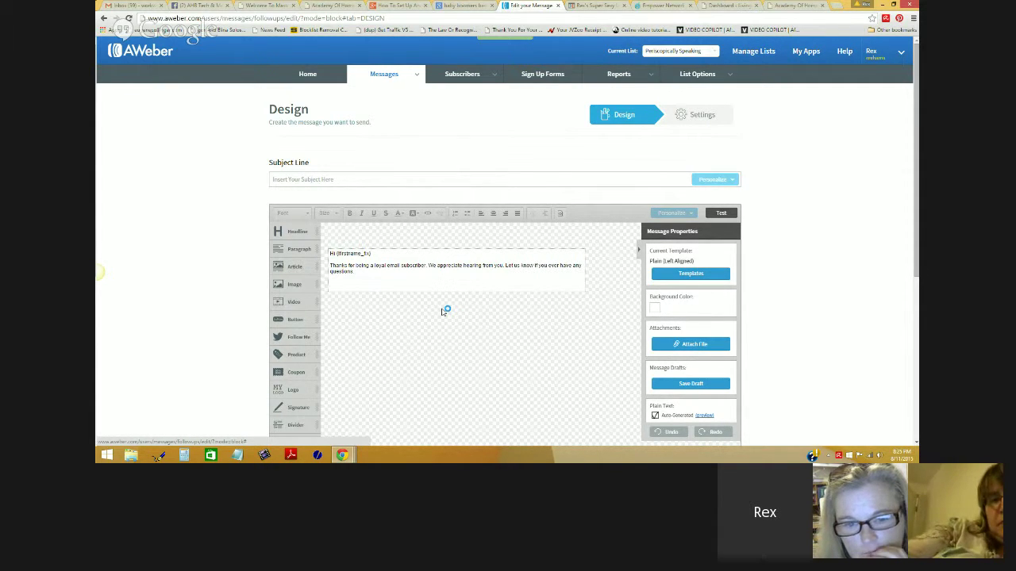
mouse_move(469, 253)
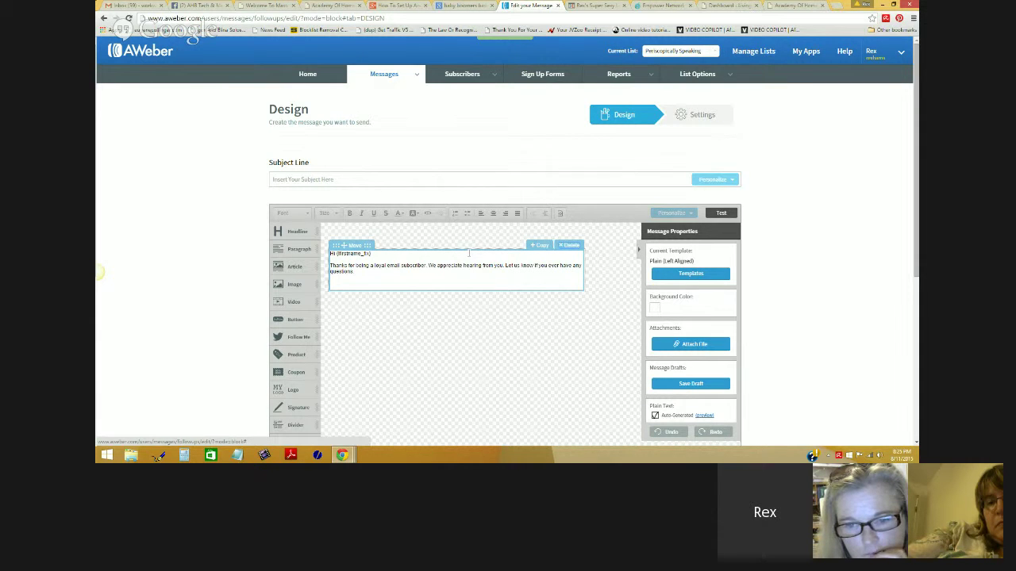
left_click(307, 178)
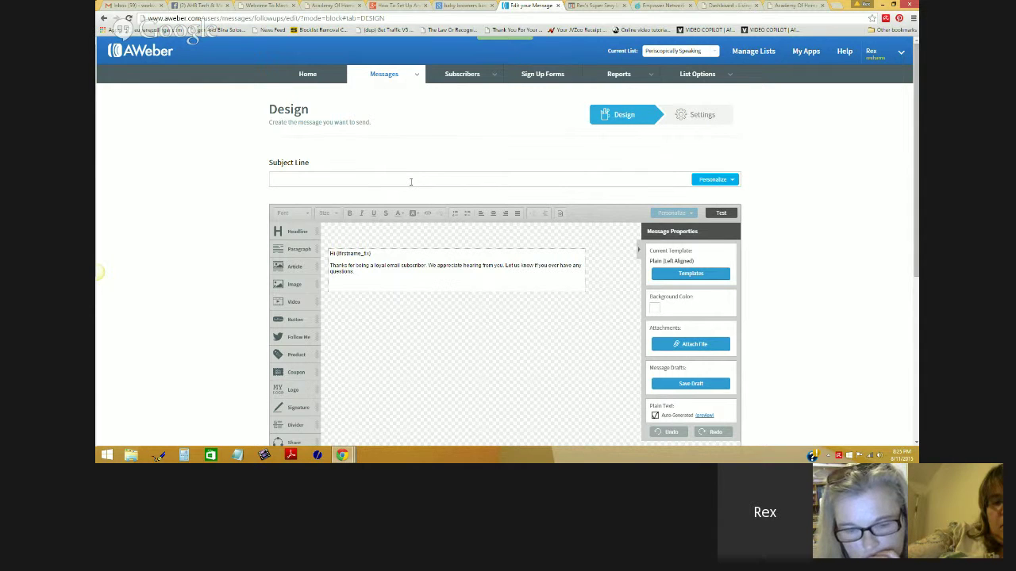
Step: Insert the {!firstname_fix} subscriber field at the start of the subject line, followed by a comma
left_click(725, 181)
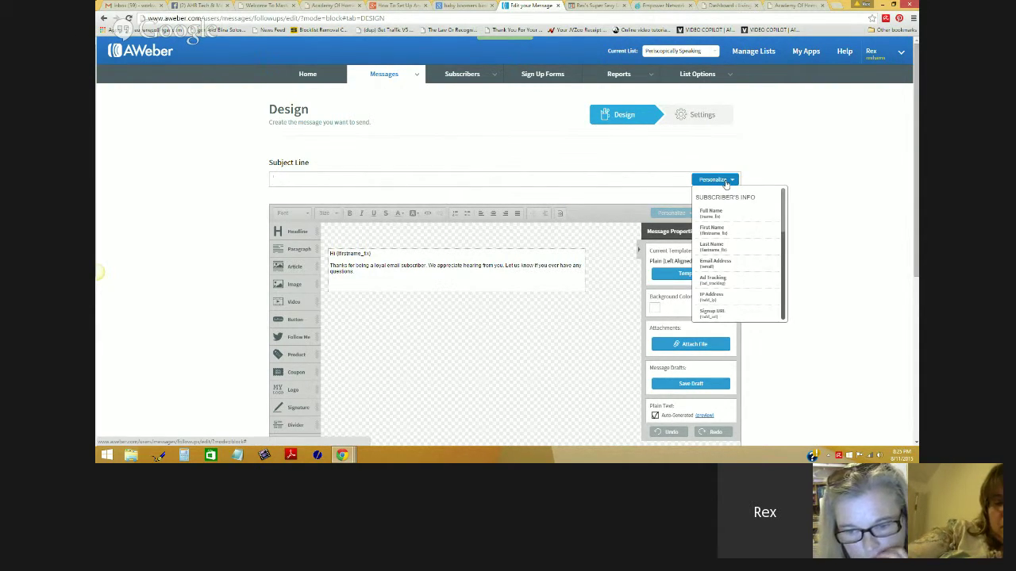
left_click(710, 229)
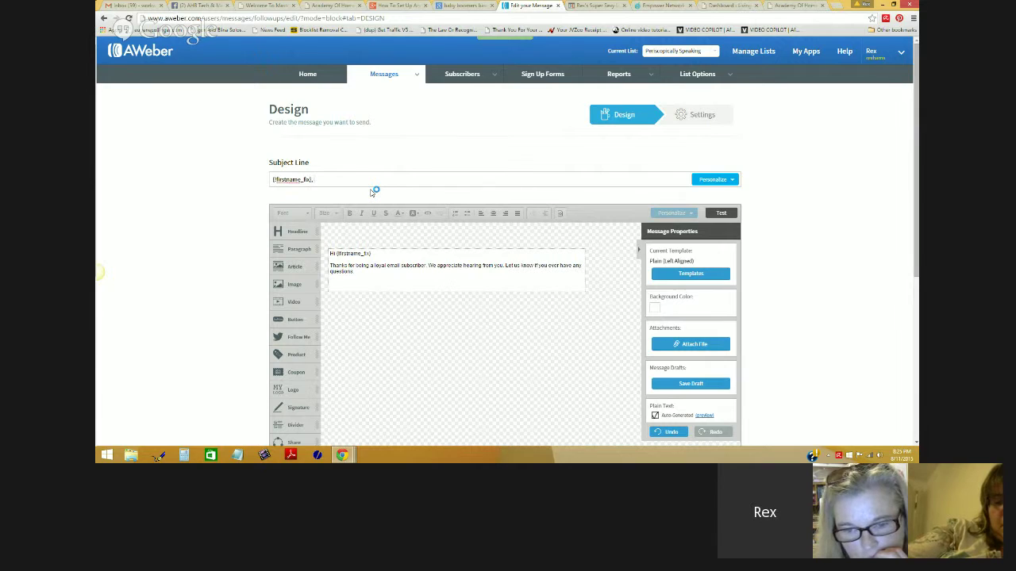
type(",")
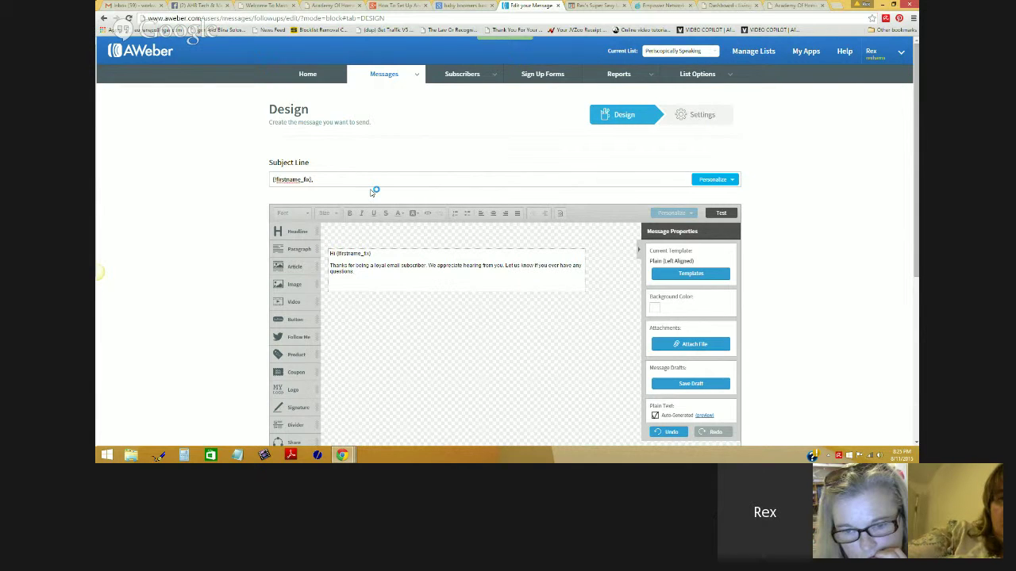
Step: Complete the subject with '15 new #free Facebook Ad hacks for you!', correcting typos along the way
type("15")
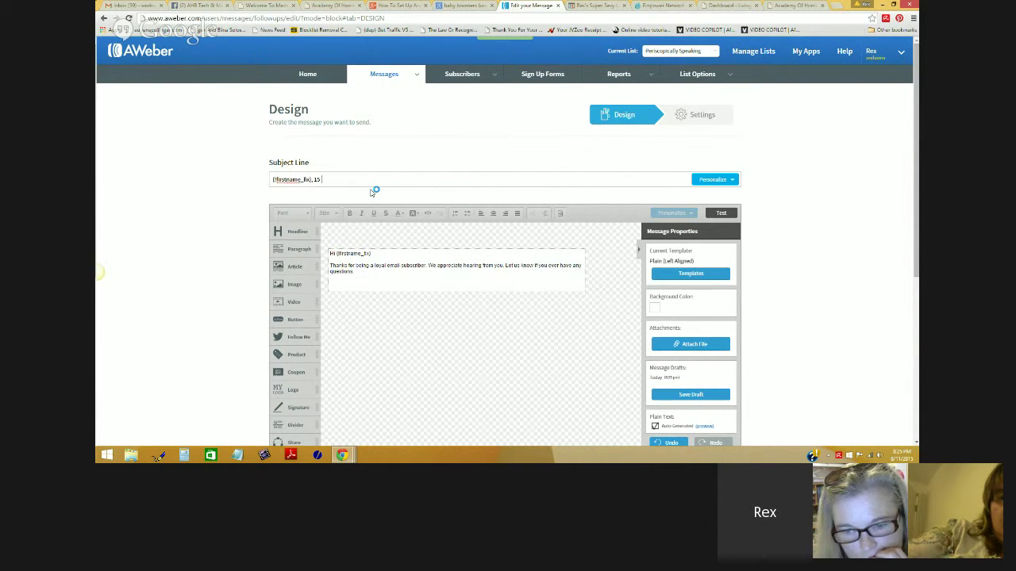
type(" new free")
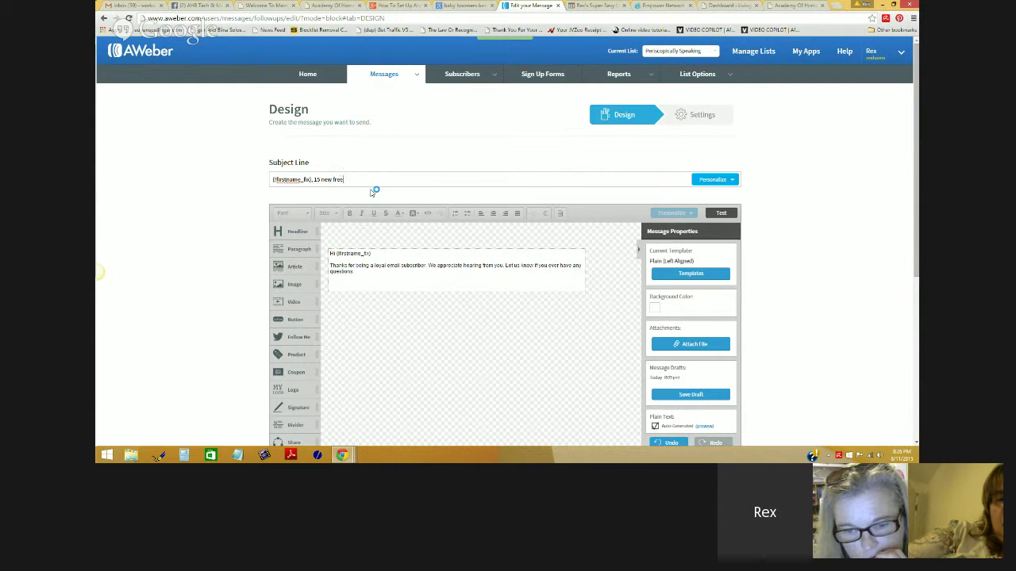
key("BackSpace")
key("BackSpace")
key("BackSpace")
key("BackSpace")
key("BackSpace")
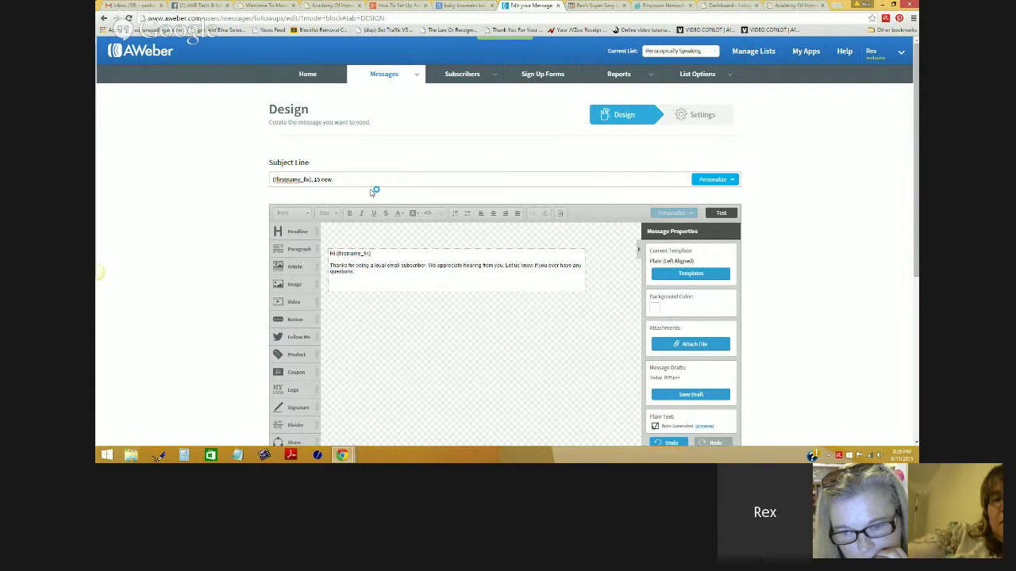
type("free")
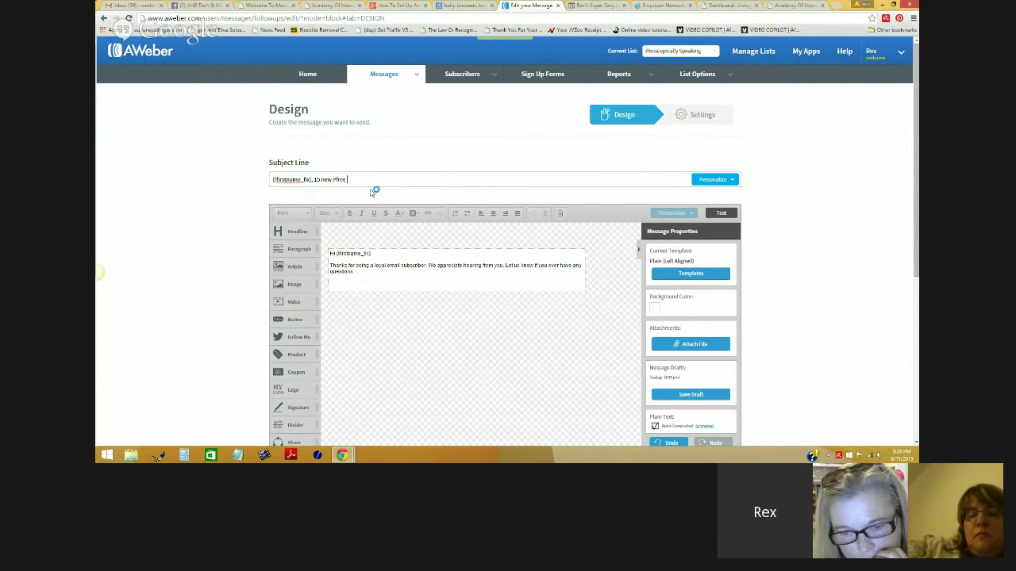
type("faceb")
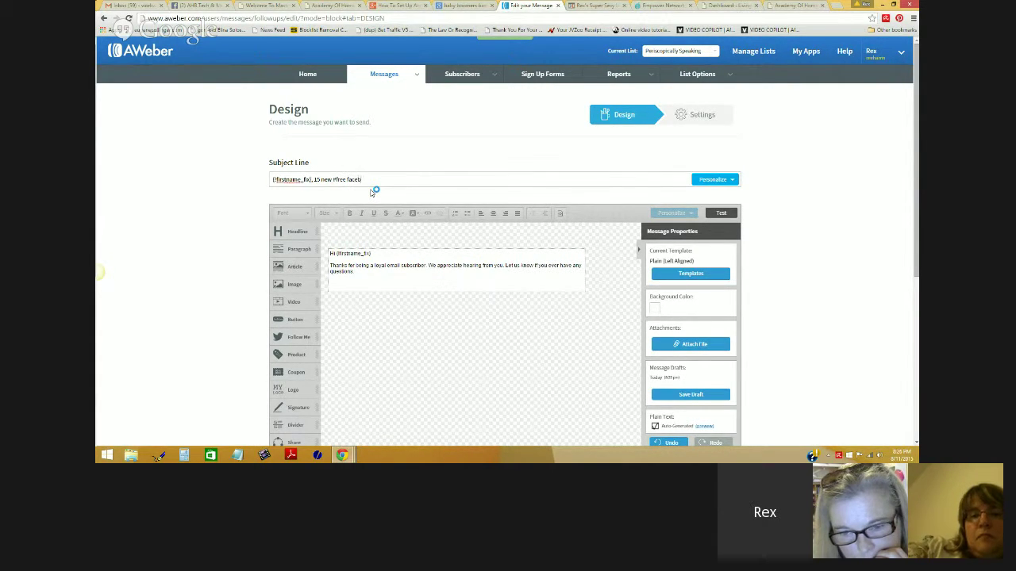
key("BackSpace")
key("BackSpace")
key("BackSpace")
type("Facebook")
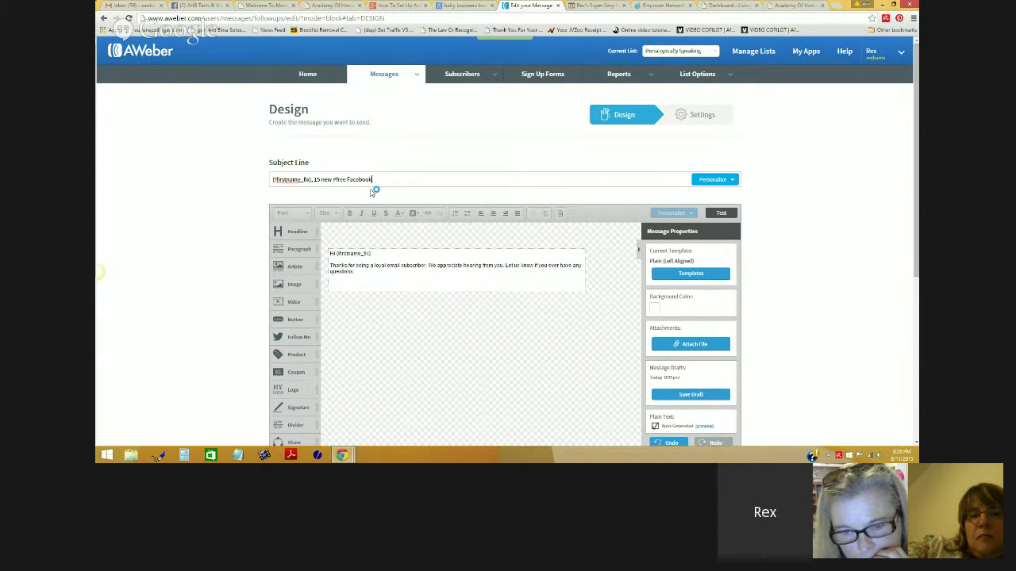
type(" Ad ha")
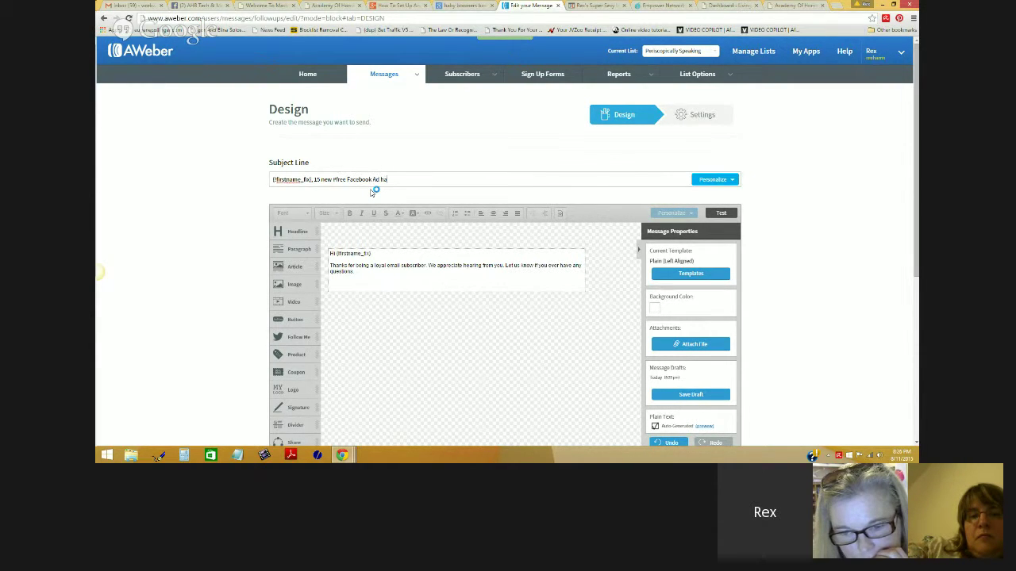
type("ck")
key("BackSpace")
key("BackSpace")
key("BackSpace")
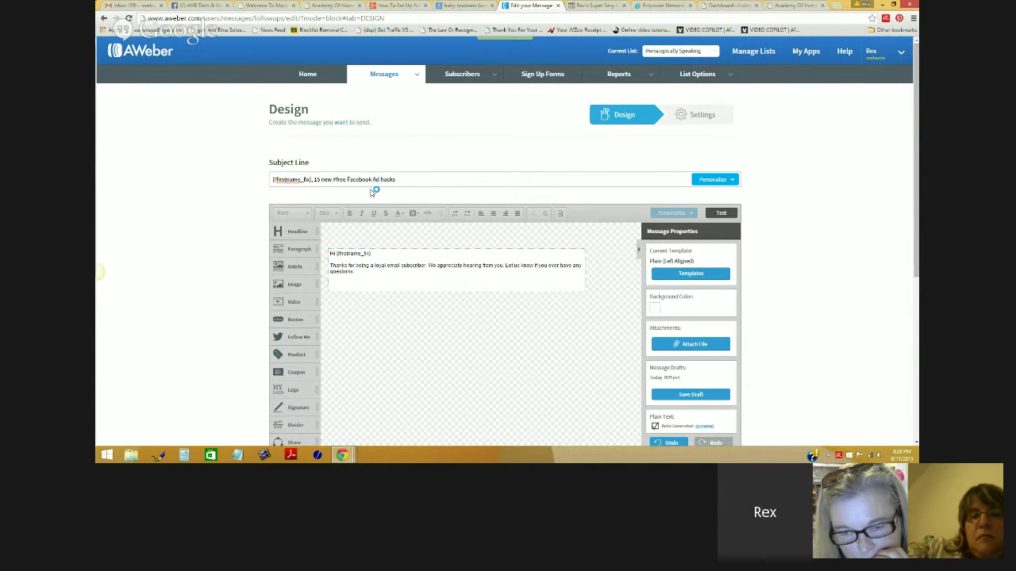
type("ks for you!")
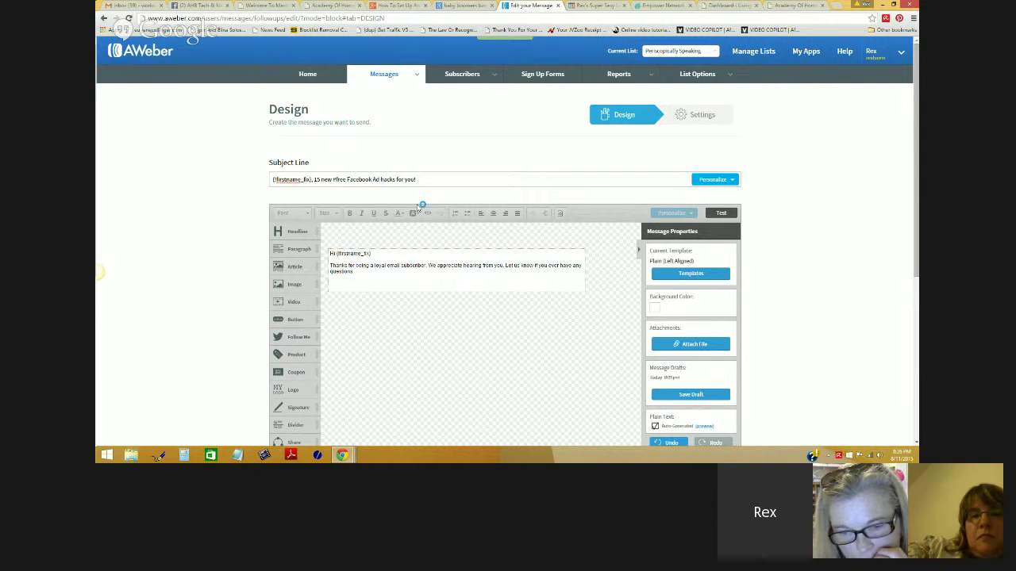
left_click_drag(420, 179, 313, 181)
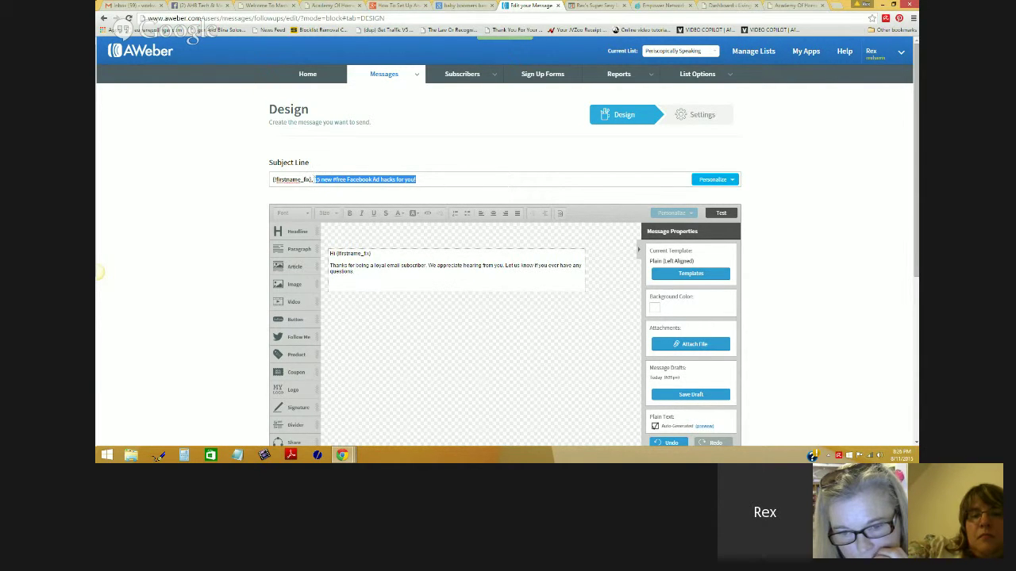
left_click(376, 151)
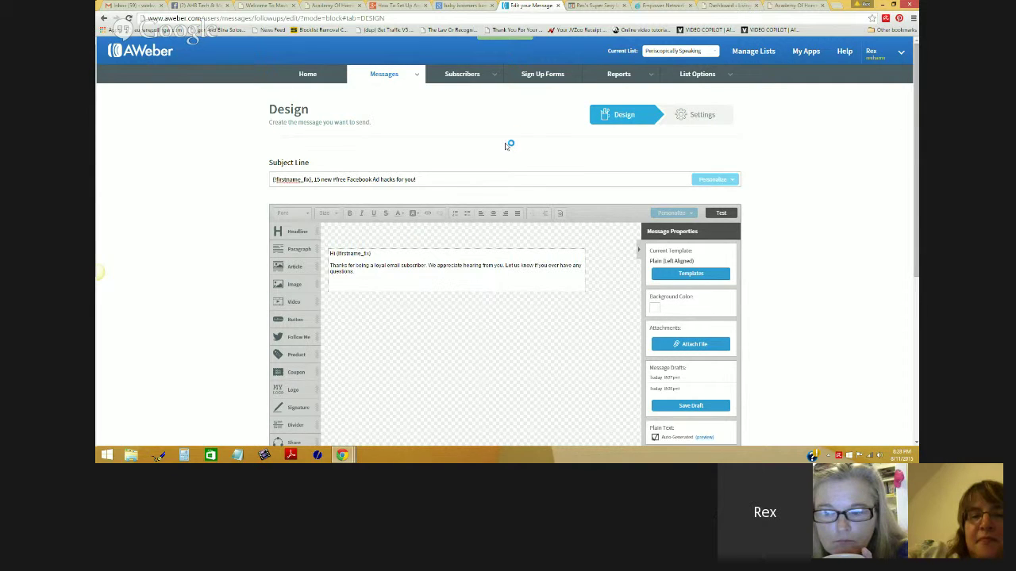
Step: Delete the 'Thanks for being a loyal email subscriber' paragraph, leaving only 'Hi {!firstname_fix},'
left_click(370, 277)
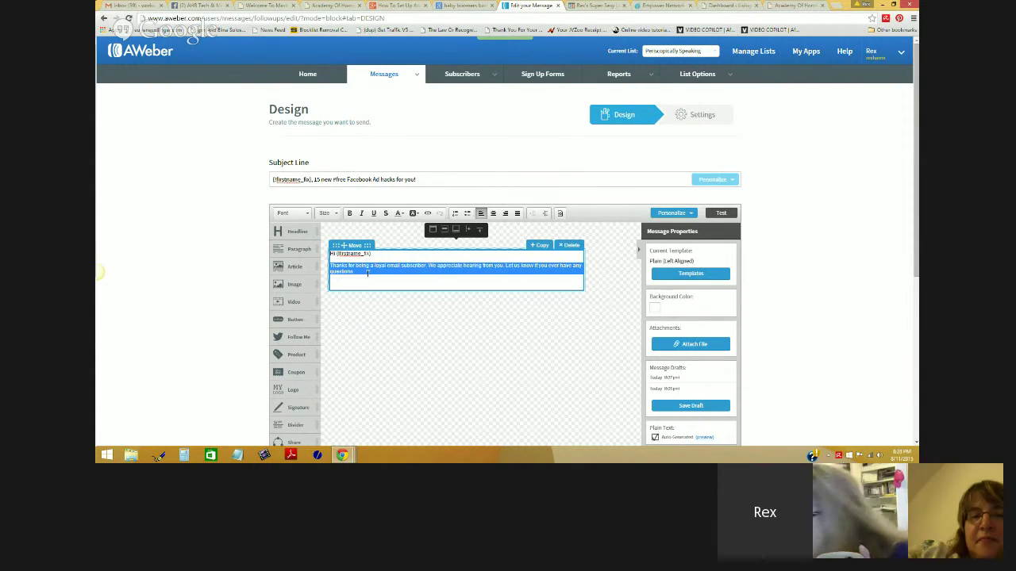
triple_click(357, 273)
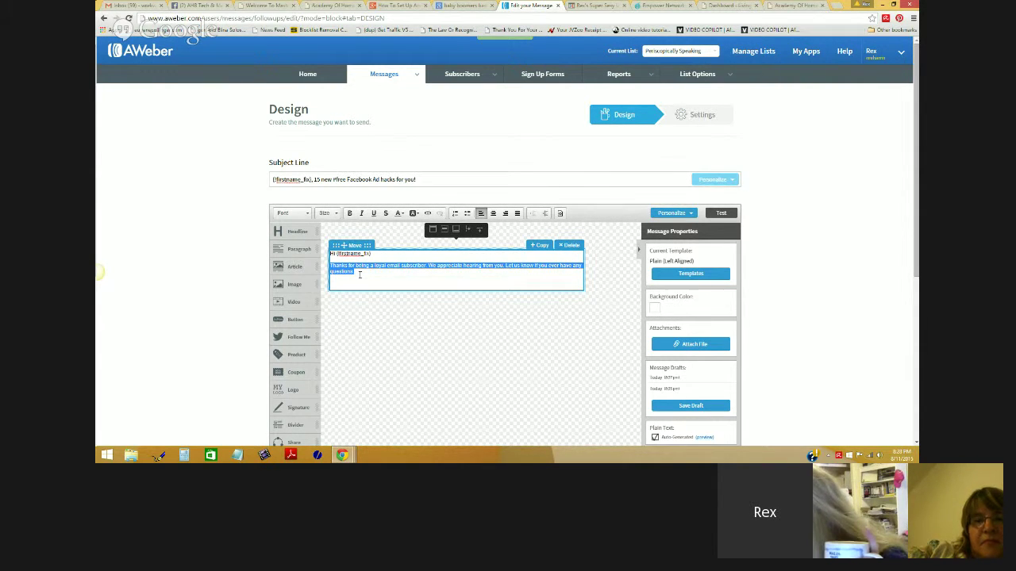
key("BackSpace")
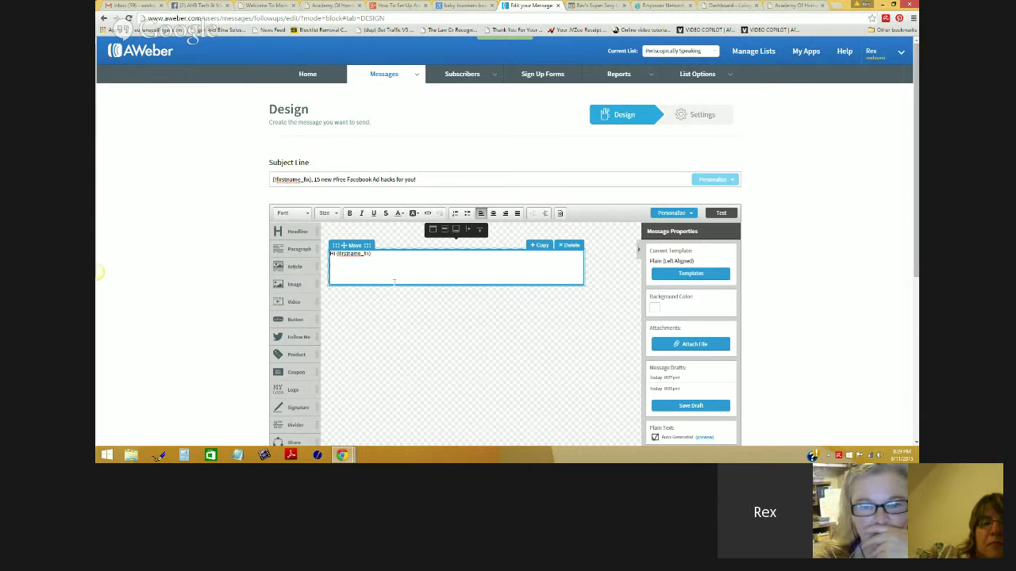
scroll(394, 281, "down", 1)
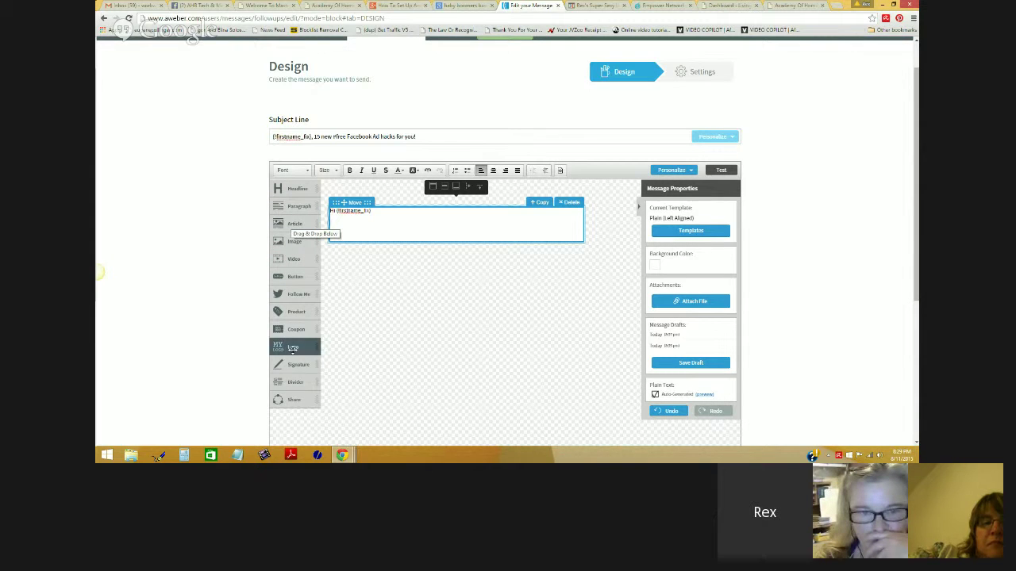
left_click_drag(293, 346, 293, 328)
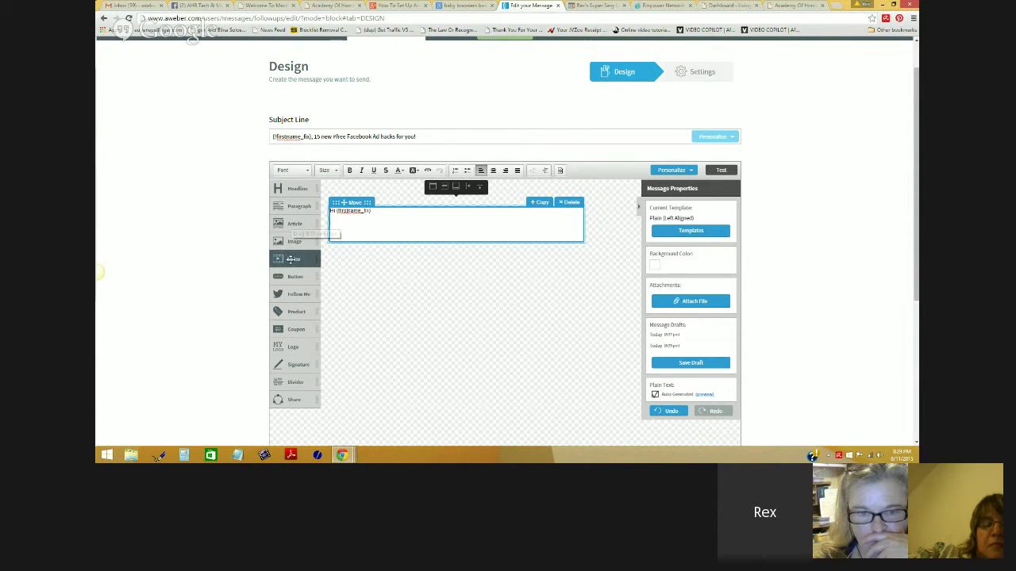
left_click_drag(294, 259, 432, 229)
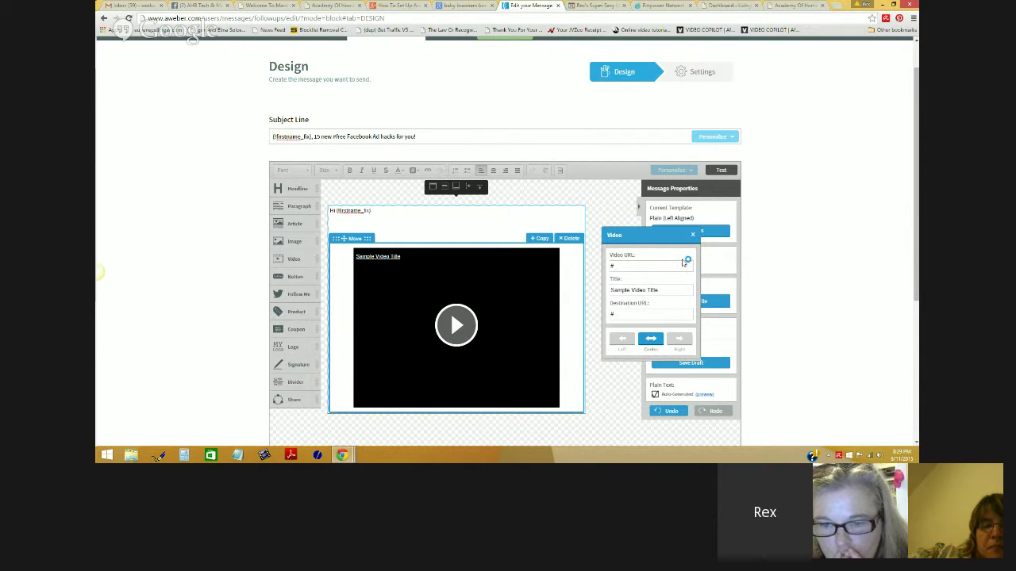
left_click(693, 236)
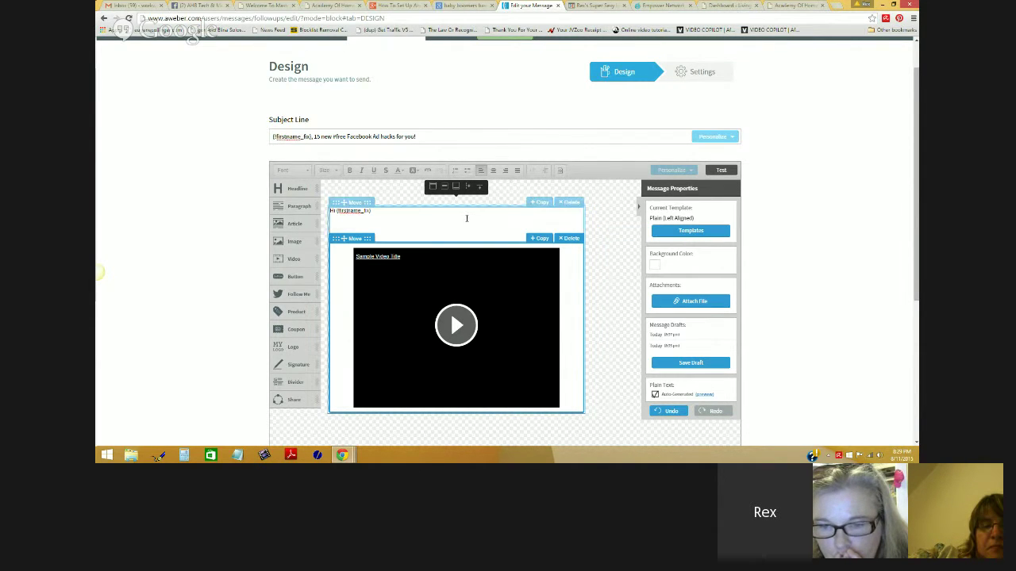
left_click(572, 239)
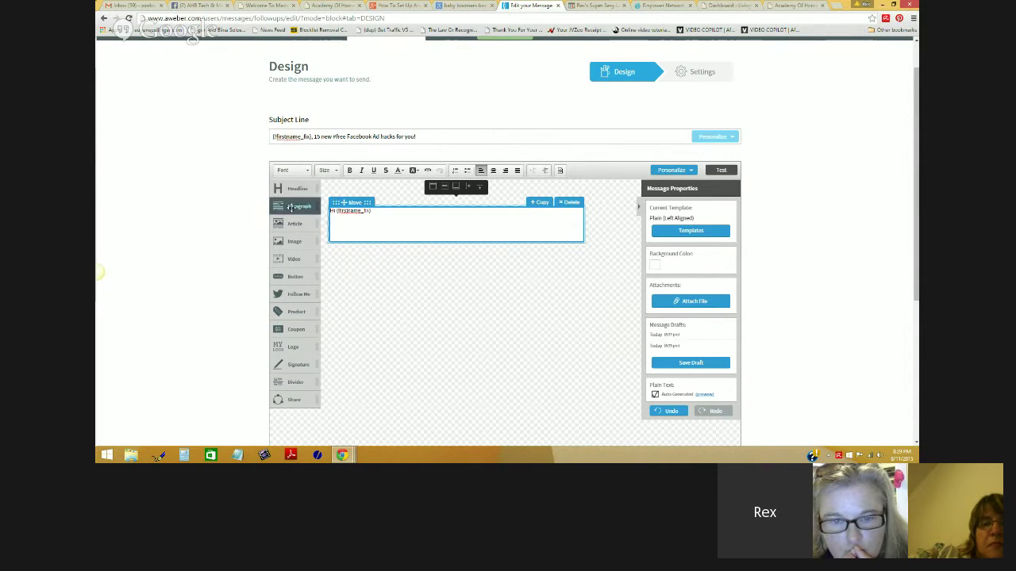
Step: Drop a Headline block above 'Hi {!firstname_fix},' and an Image placeholder block beneath the greeting
left_click_drag(291, 194, 346, 210)
left_click_drag(341, 200, 343, 202)
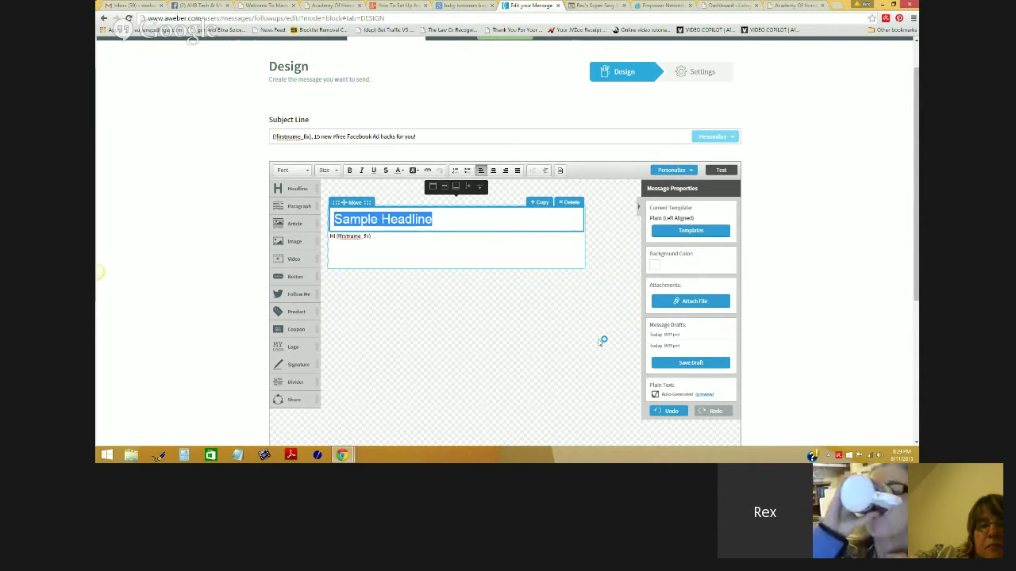
left_click(449, 219)
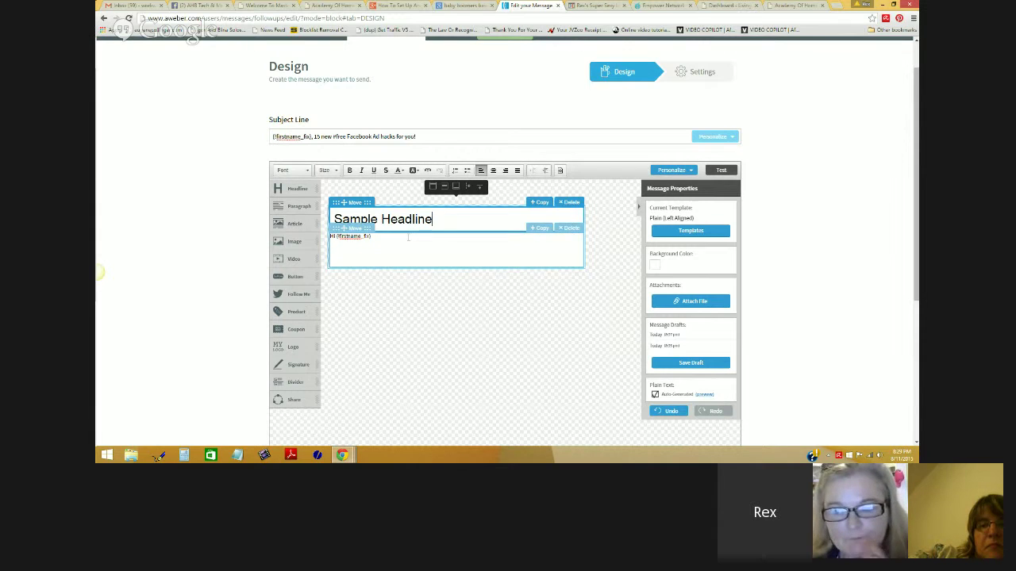
left_click(408, 238)
left_click_drag(294, 241, 387, 291)
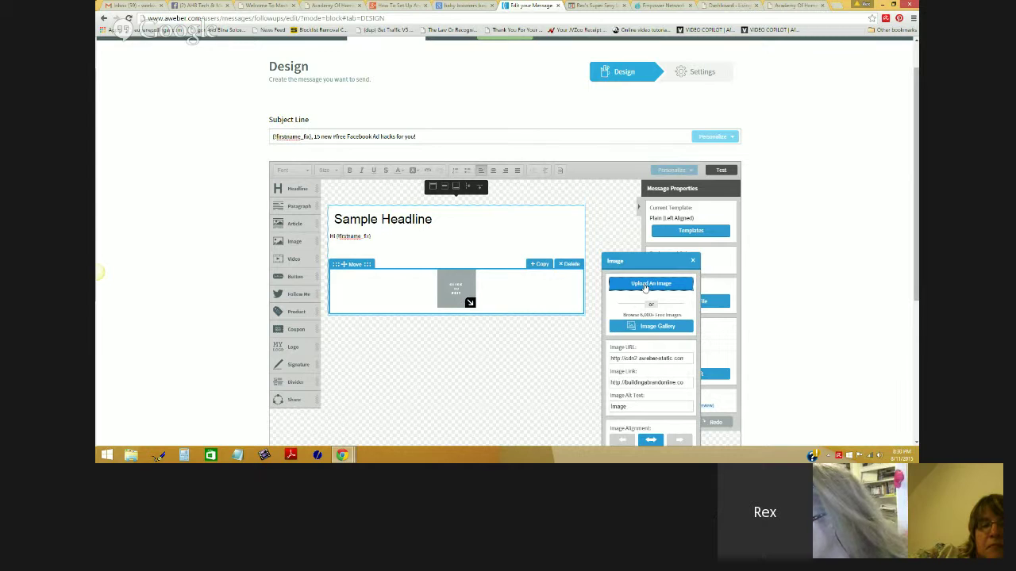
Step: Upload dancing monkeys.jpg from the computer into the new image block
left_click(644, 286)
left_click_drag(659, 70, 659, 84)
left_click(188, 166)
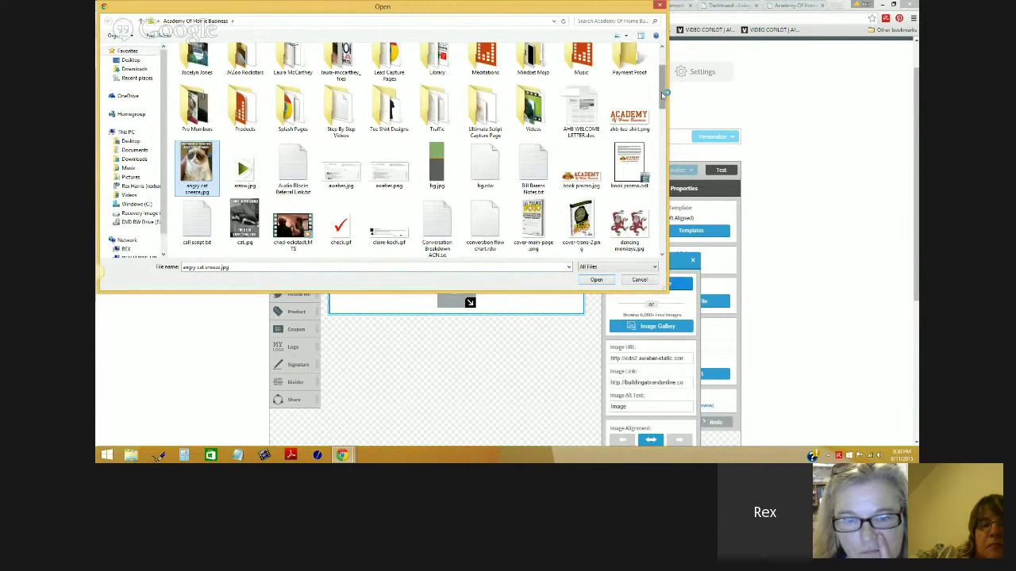
left_click_drag(663, 96, 663, 121)
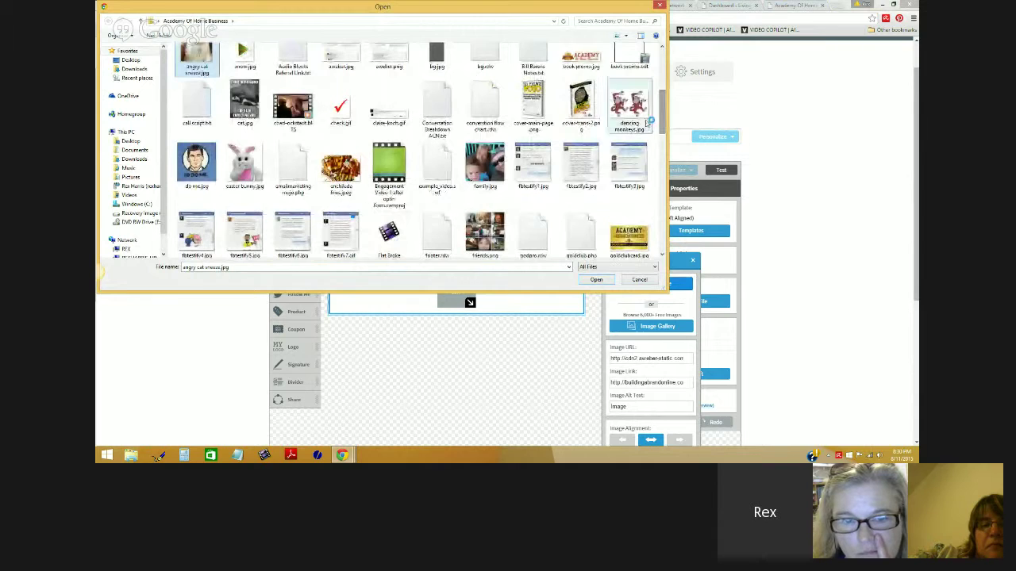
left_click(635, 111)
left_click(597, 279)
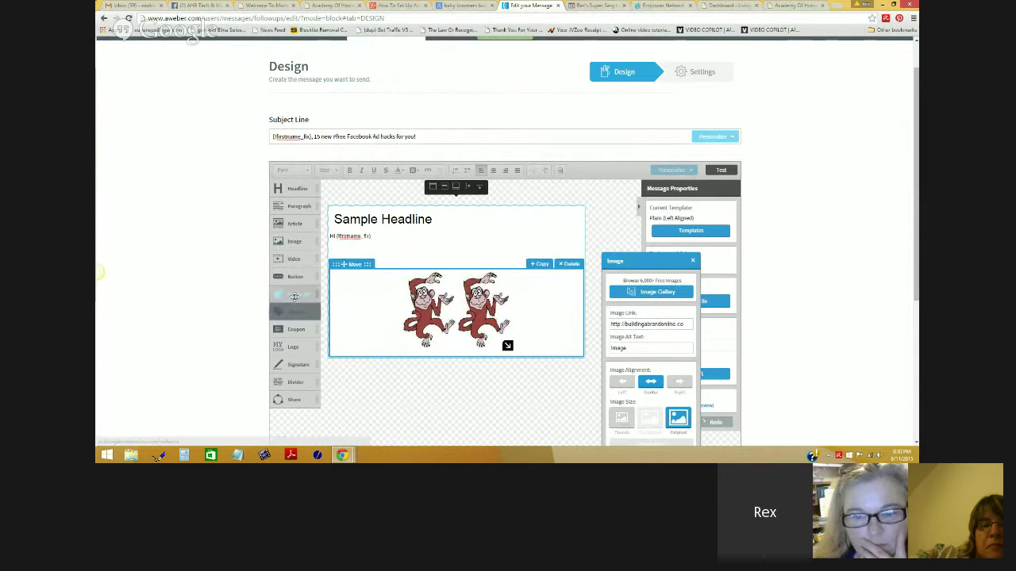
Step: Add Follow Me, product and coupon blocks below the image, and enlarge the monkey image to 890x271
left_click_drag(295, 295, 413, 378)
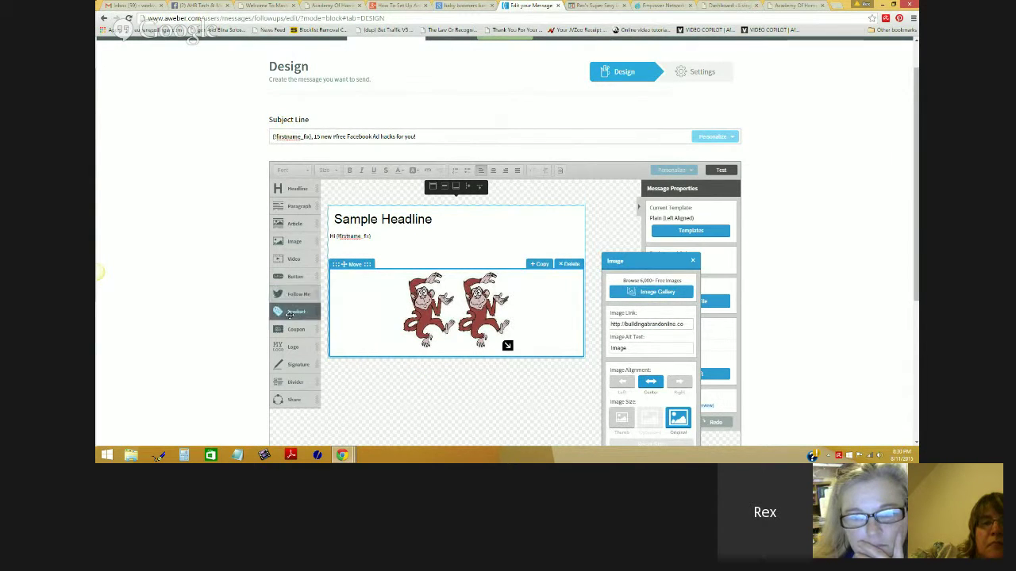
left_click_drag(290, 315, 398, 392)
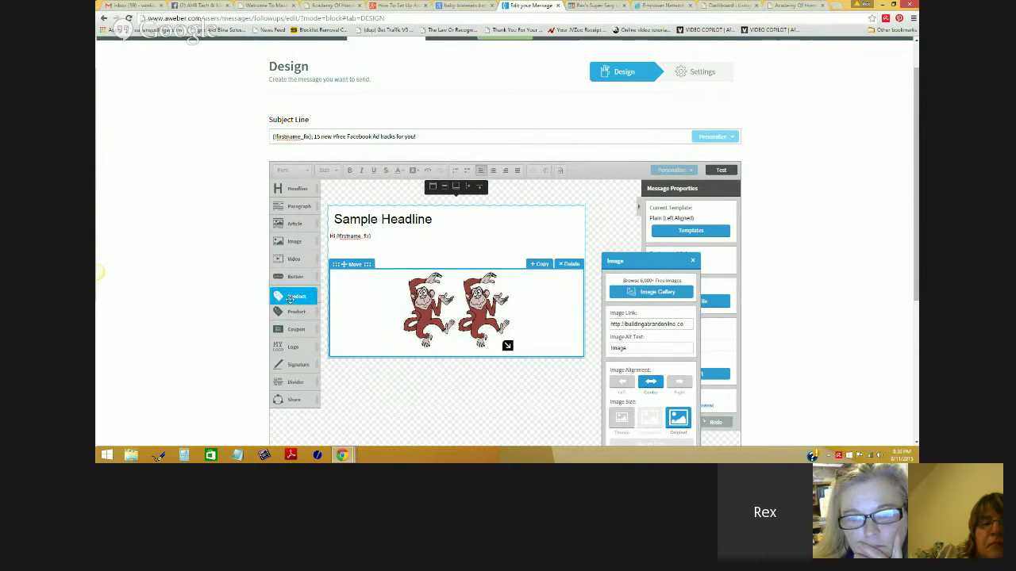
left_click_drag(296, 329, 401, 367)
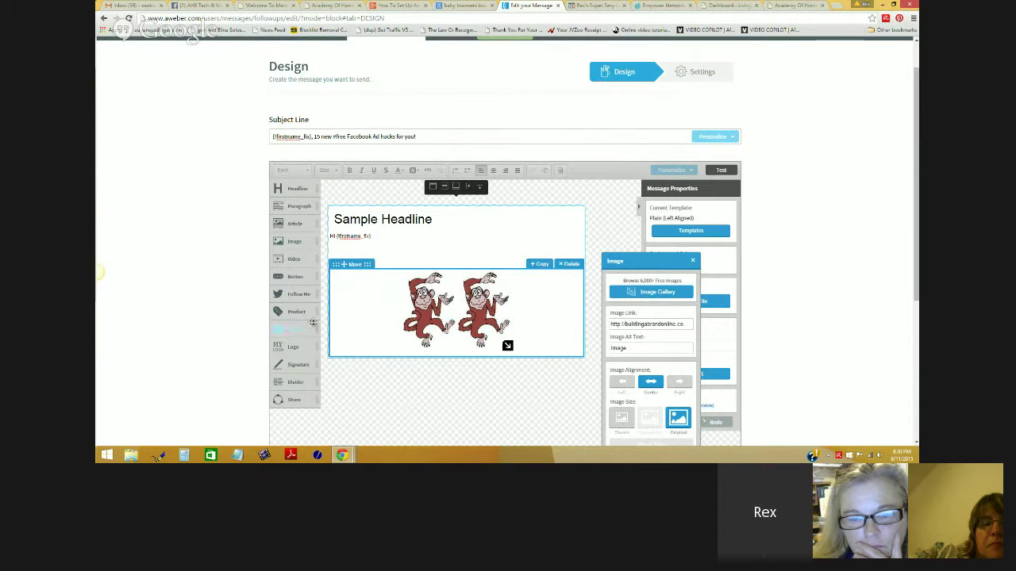
left_click_drag(507, 346, 510, 350)
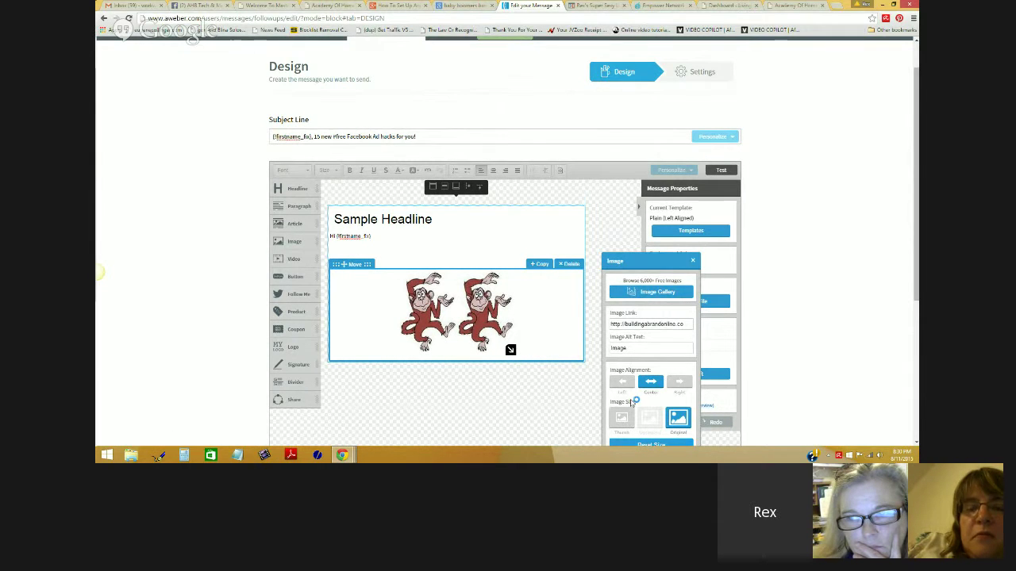
left_click(692, 260)
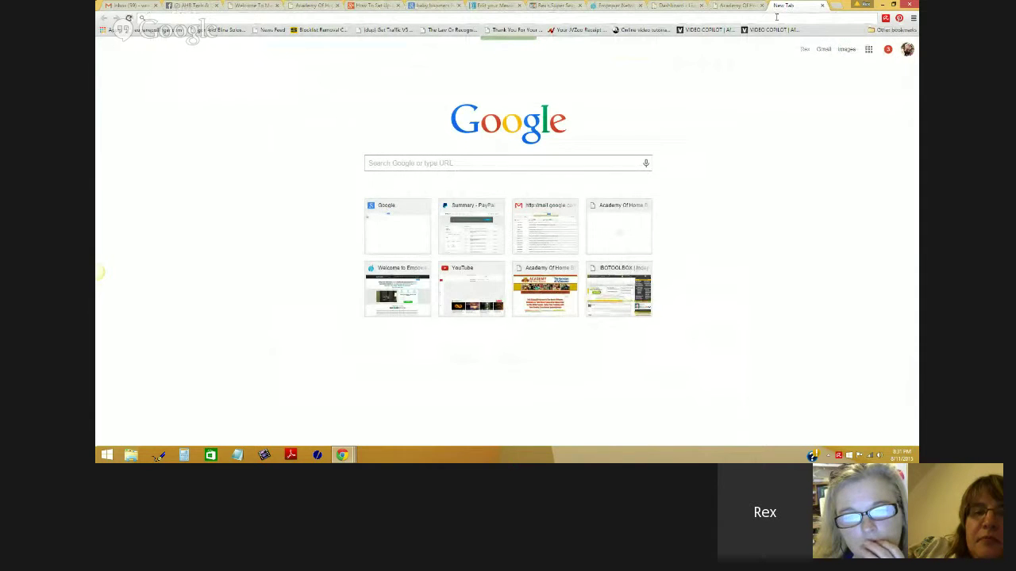
type("www.twitter.com")
key("Return")
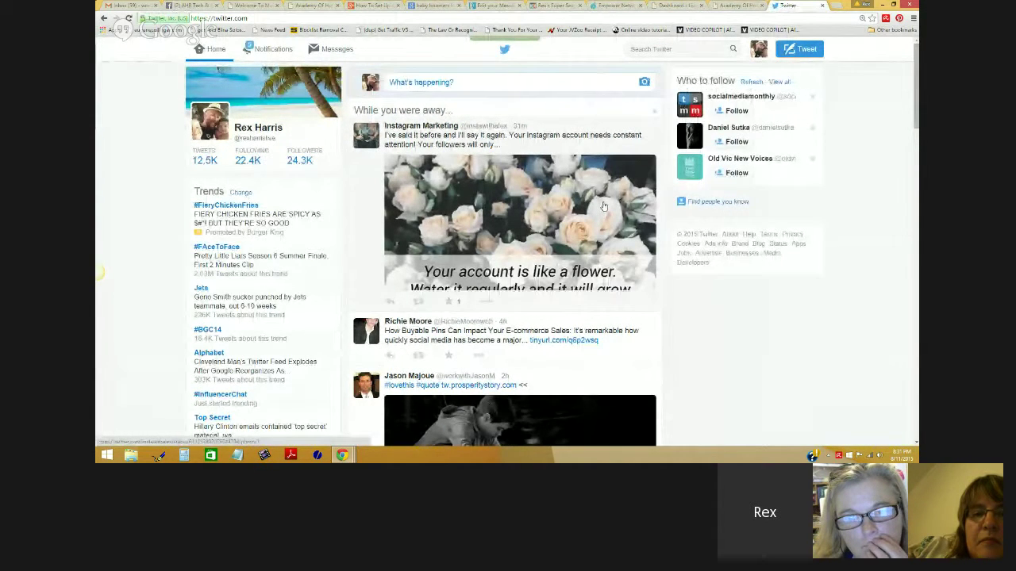
scroll(603, 207, "down", 4)
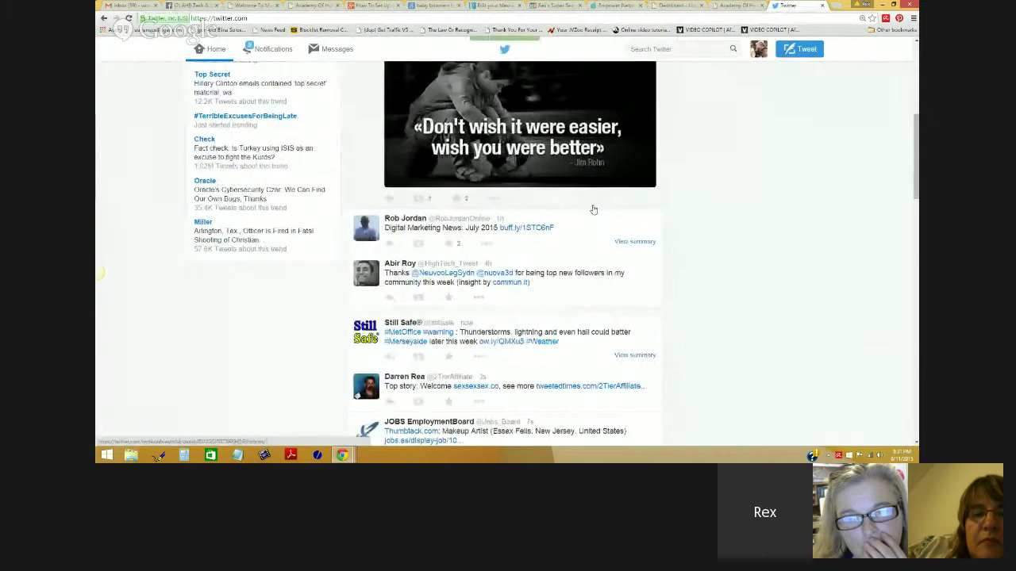
scroll(593, 209, "down", 2)
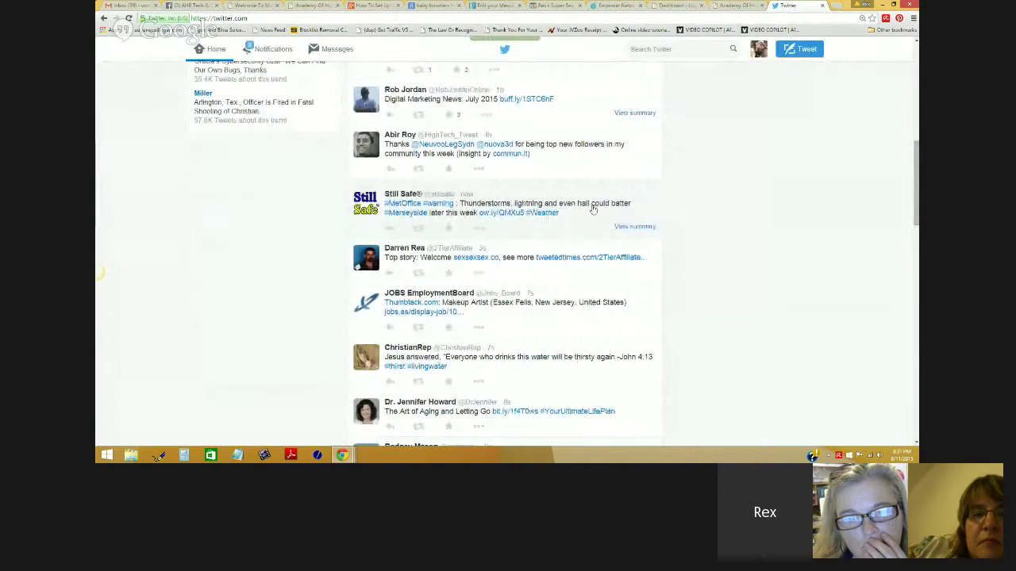
scroll(593, 209, "down", 1)
scroll(635, 301, "down", 1)
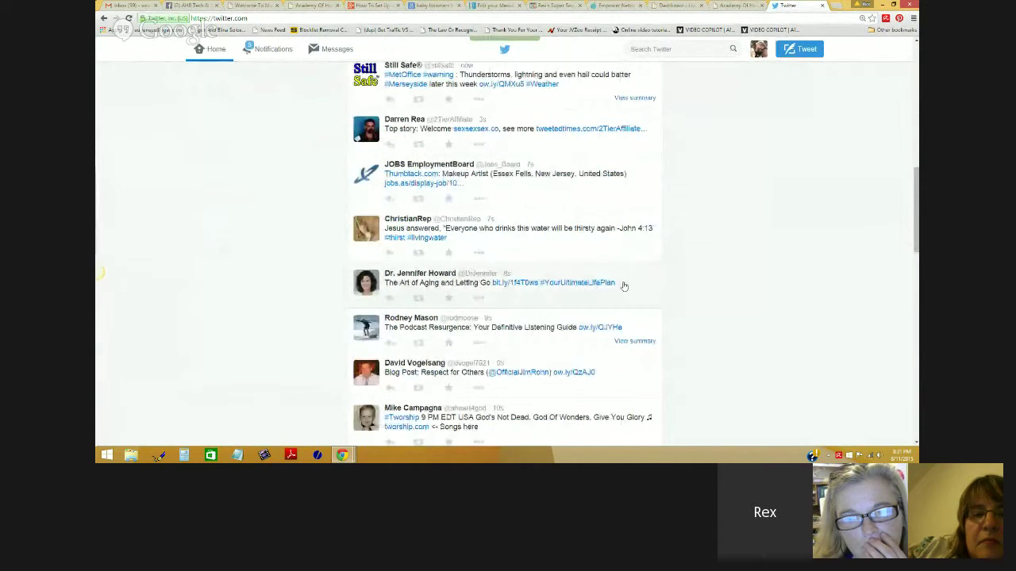
left_click_drag(624, 286, 549, 285)
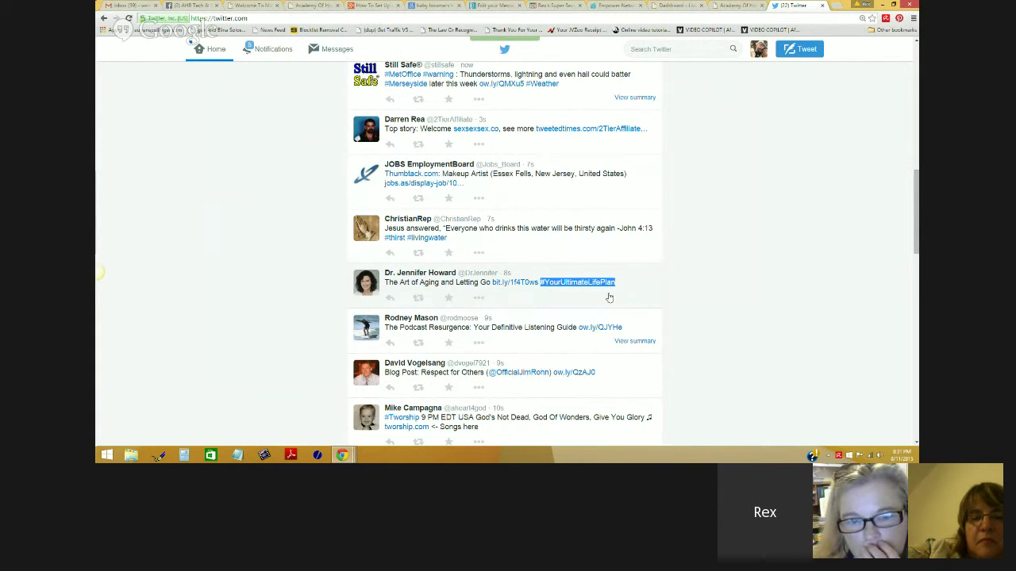
Step: Expand the John 4:13 tweet, highlight its #thirst #livingwater hashtags, and scroll down the timeline
left_click(472, 230)
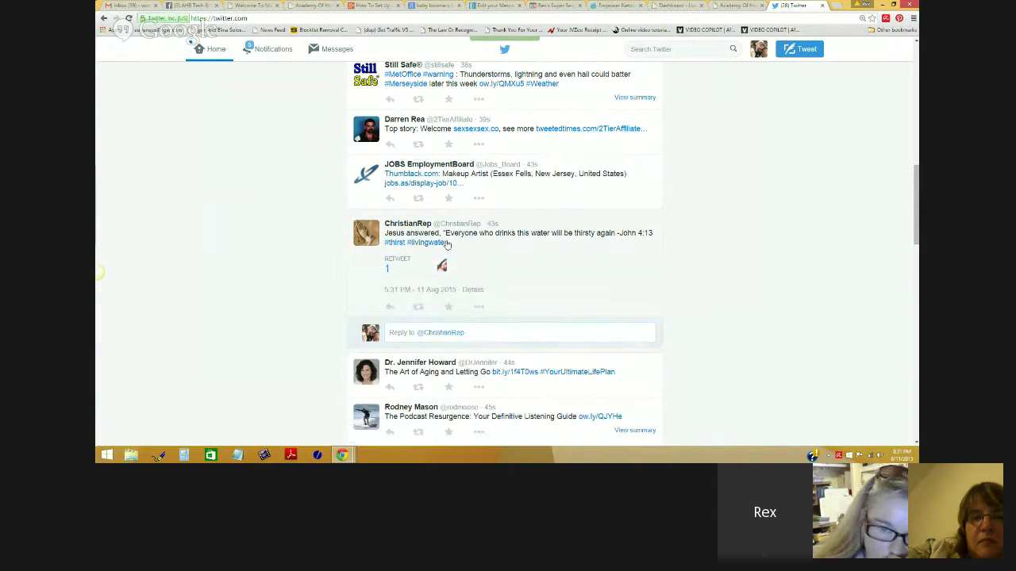
left_click_drag(446, 245, 397, 247)
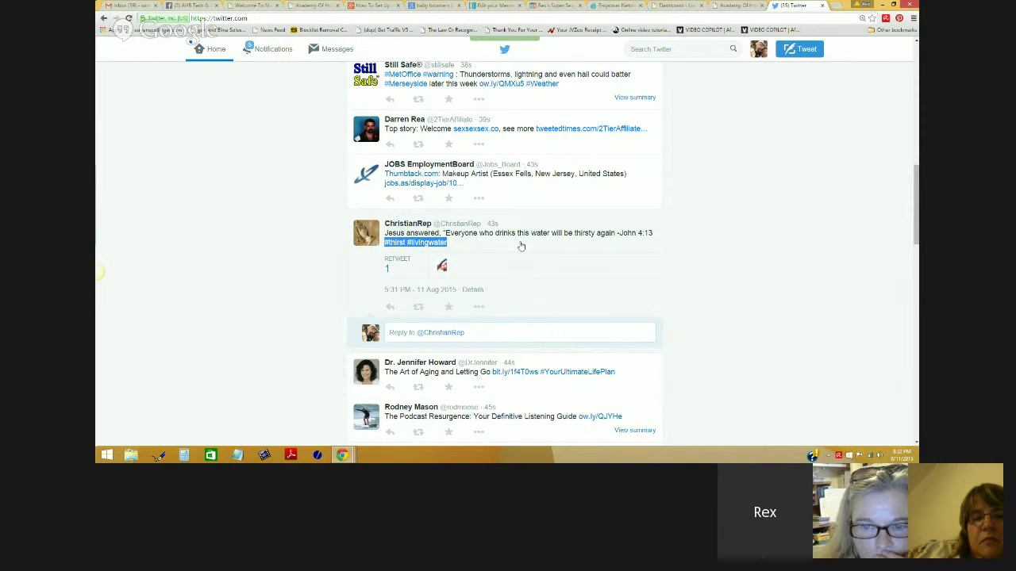
scroll(521, 246, "down", 3)
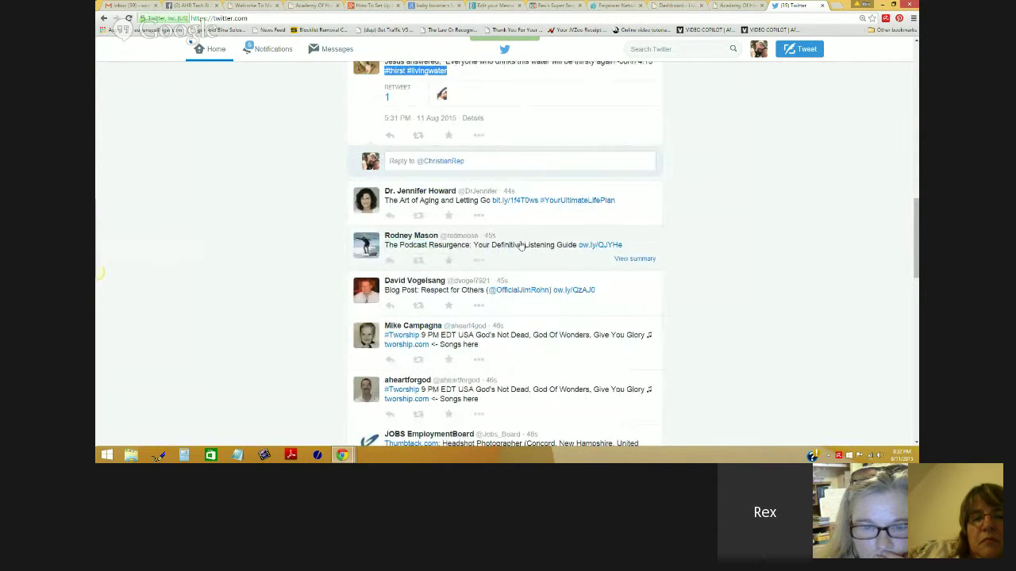
scroll(520, 246, "down", 8)
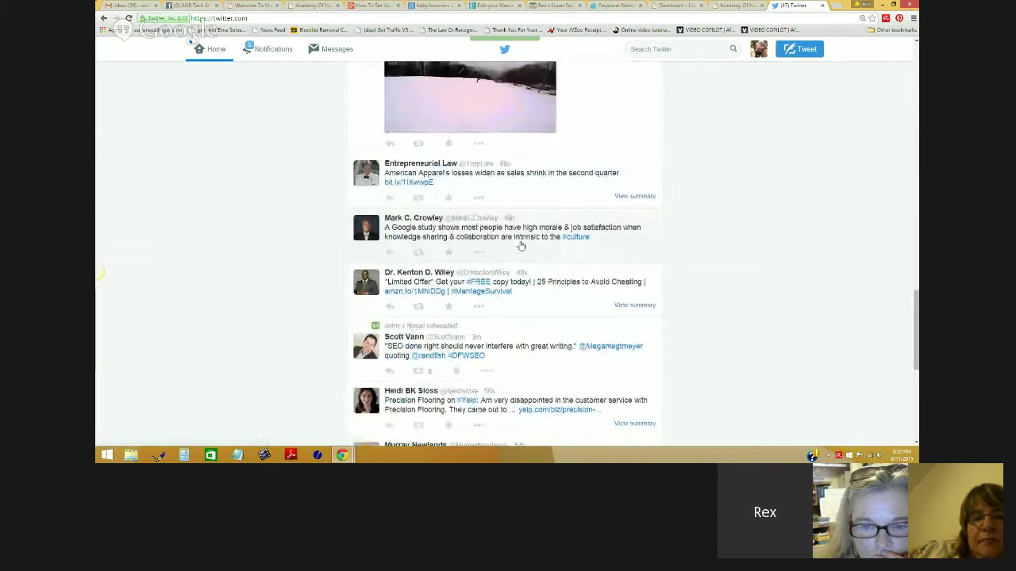
scroll(521, 246, "down", 1)
scroll(521, 246, "down", 1)
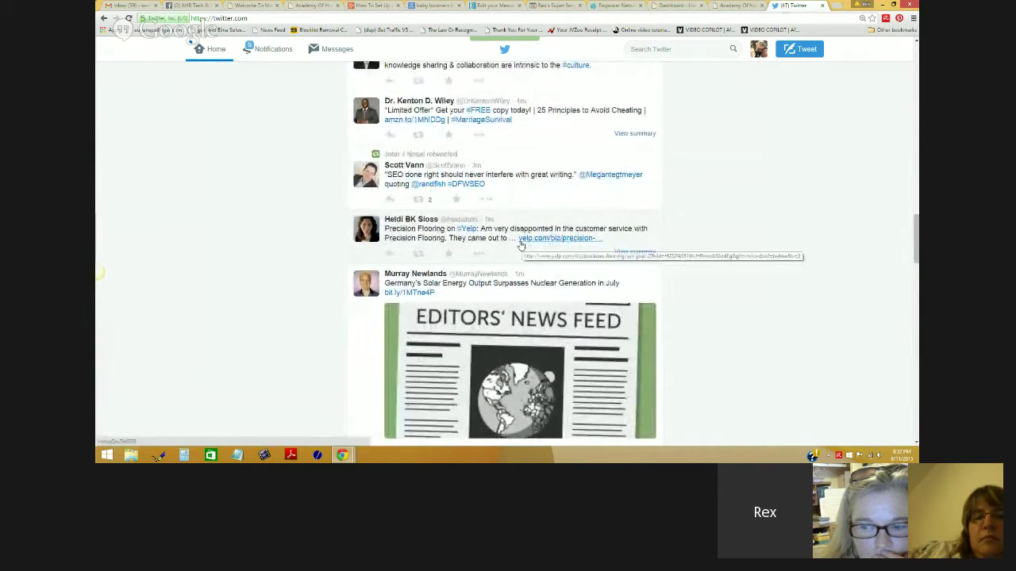
scroll(521, 246, "down", 2)
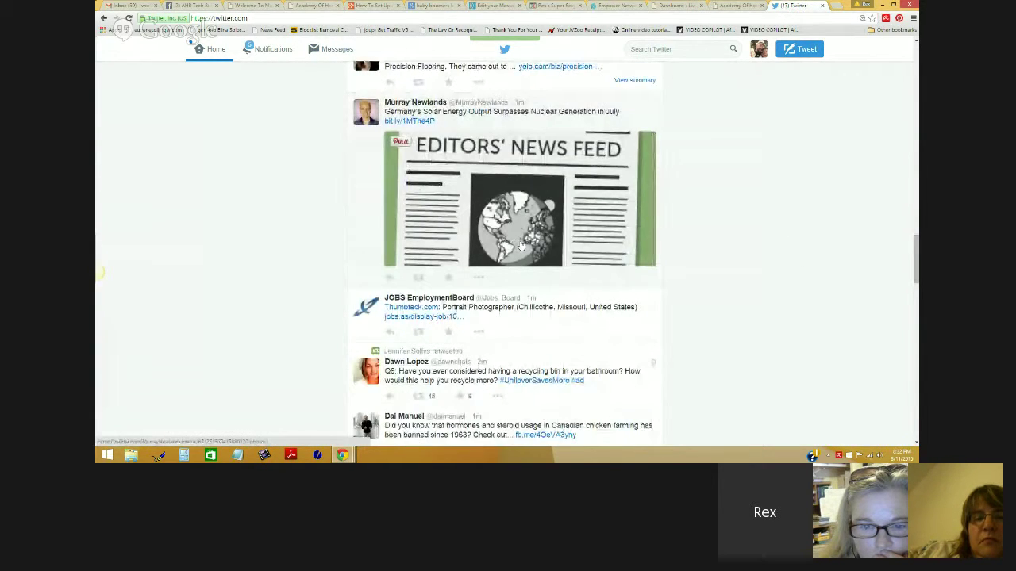
scroll(520, 246, "down", 2)
Step: Scroll back up to the top of the Twitter home timeline
scroll(520, 244, "up", 3)
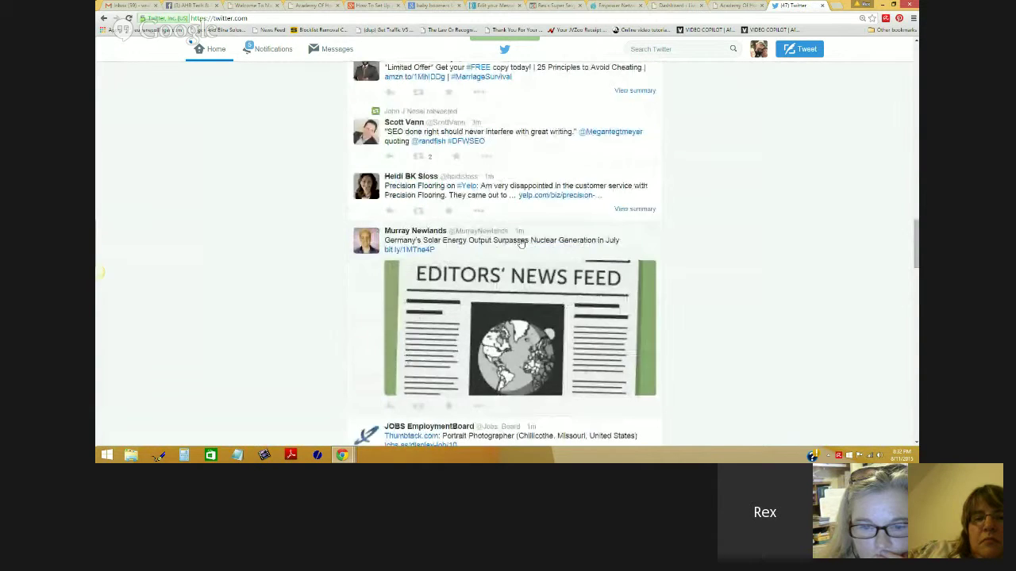
scroll(521, 244, "up", 10)
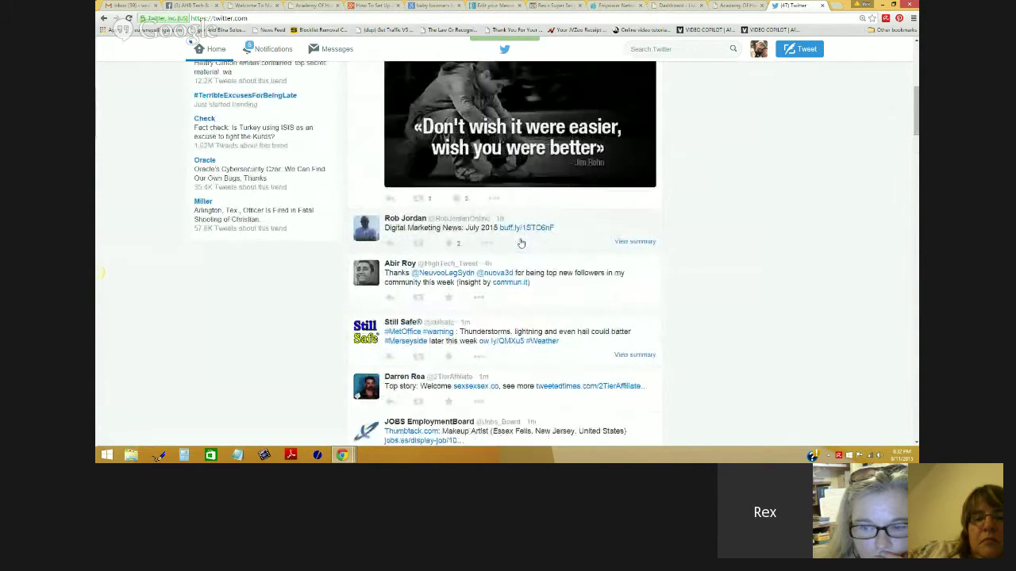
scroll(520, 243, "up", 3)
scroll(521, 244, "up", 2)
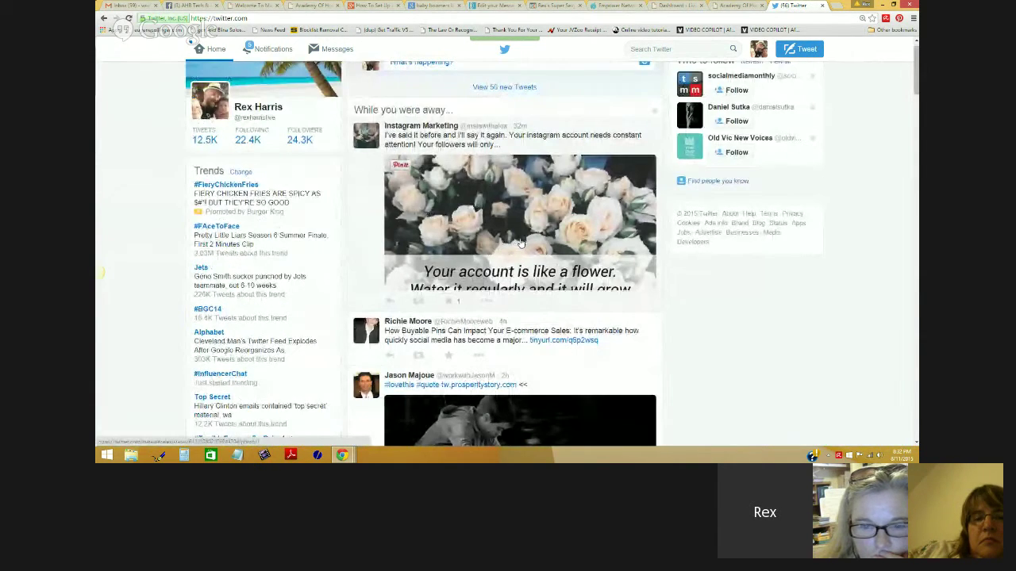
scroll(521, 243, "up", 1)
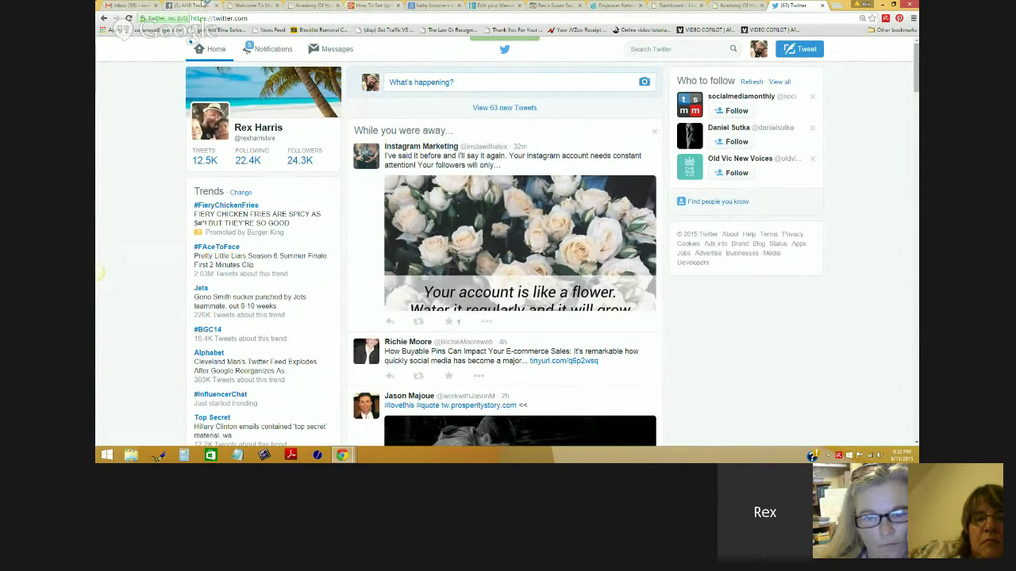
Step: On the Facebook group page, search for #dogoodstuff
left_click(199, 6)
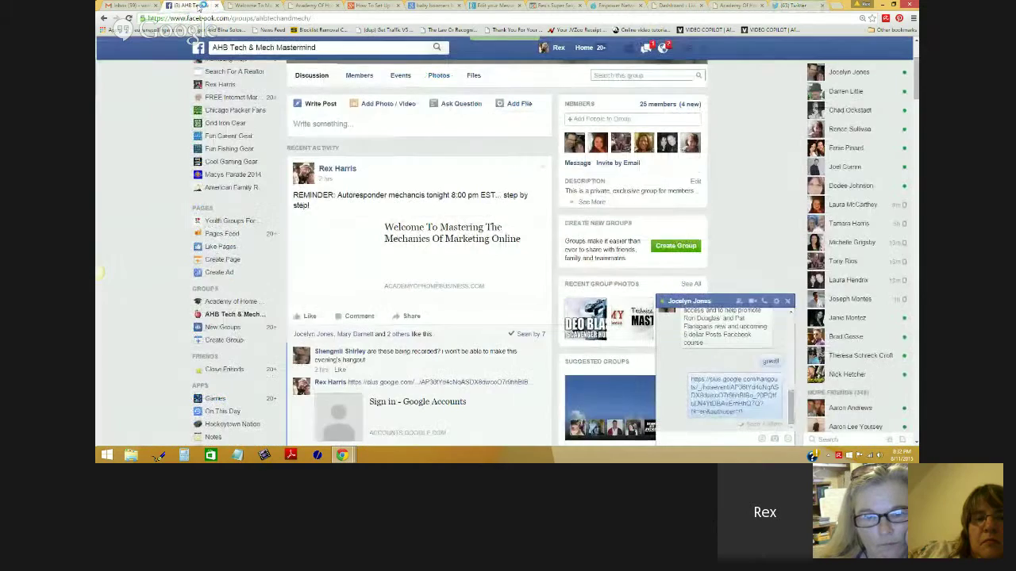
left_click(361, 49)
type("#do")
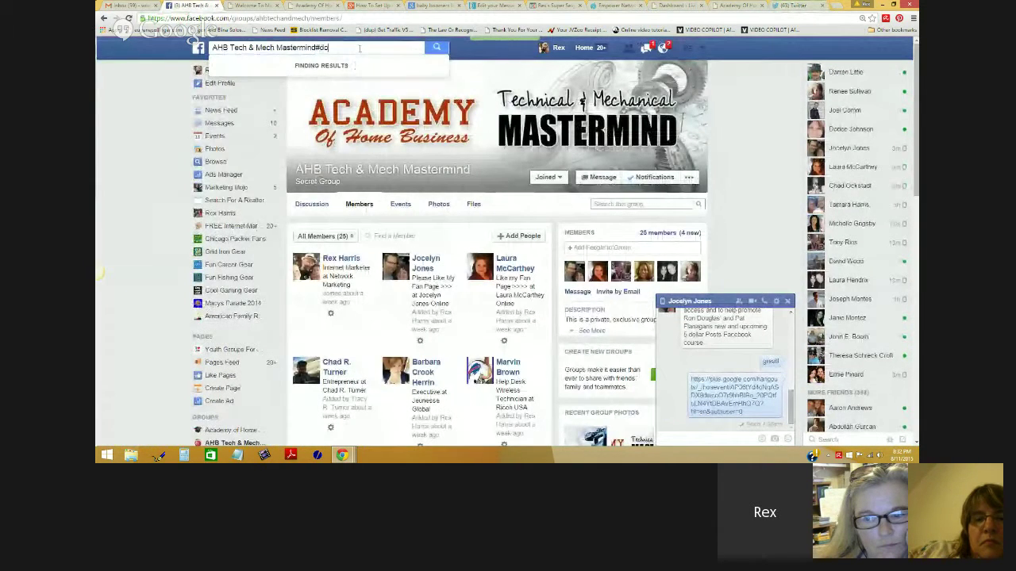
key("ctrl+a")
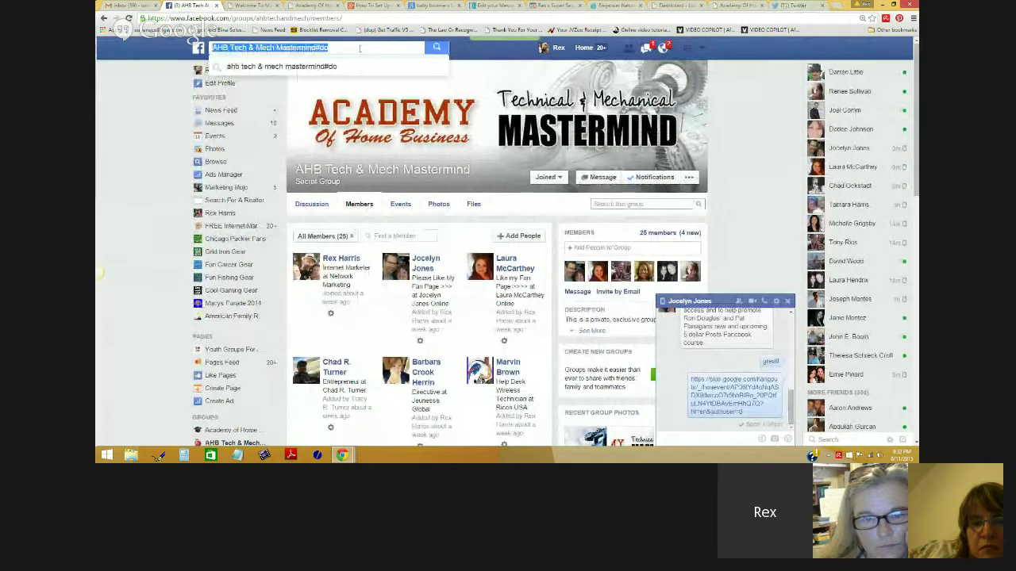
type("#")
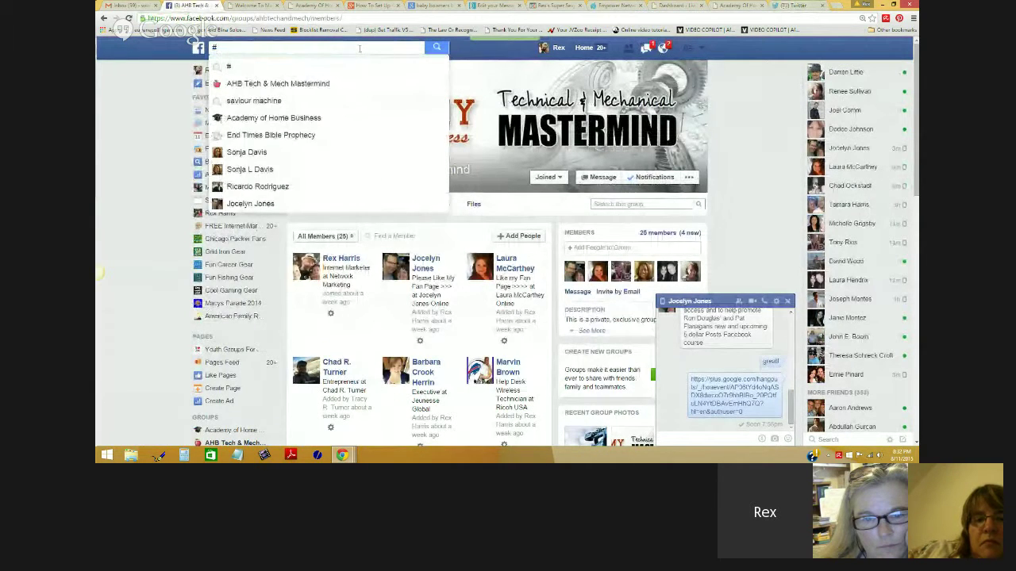
type("dogoodstuf")
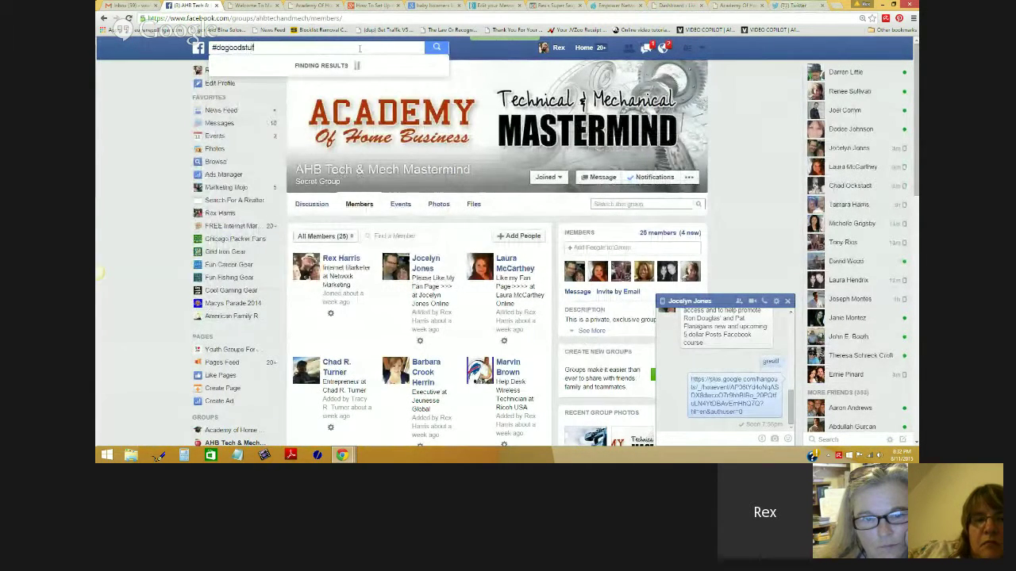
type("f")
key("Return")
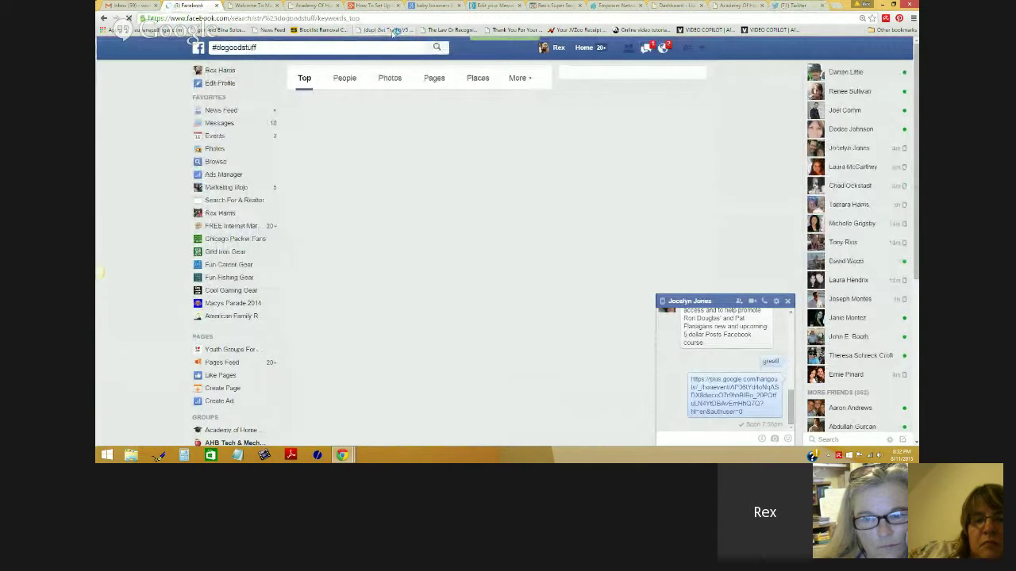
Step: Browse the #dogoodstuff search results, then return to the AWeber message editor tab
left_click(264, 49)
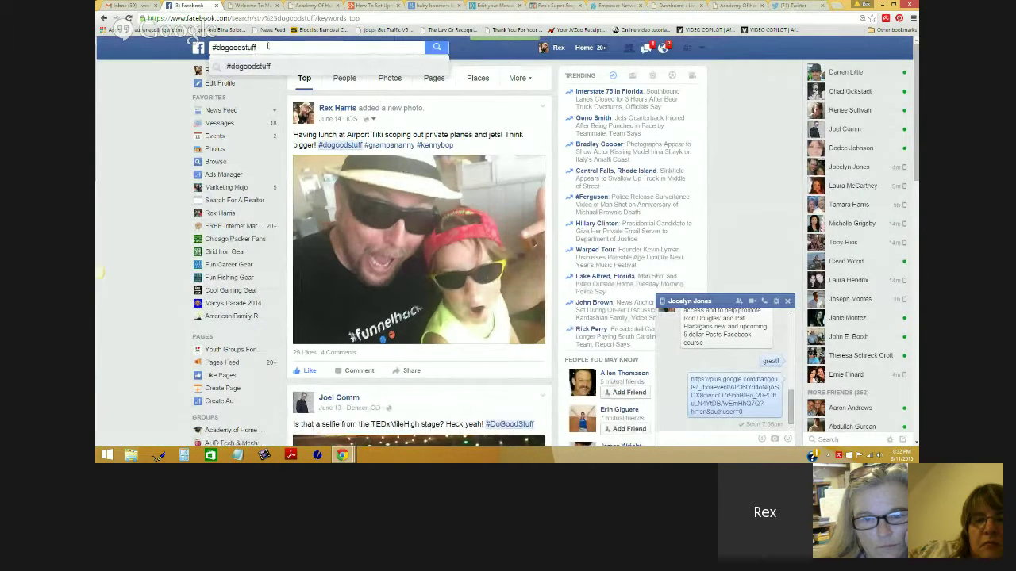
scroll(431, 145, "down", 8)
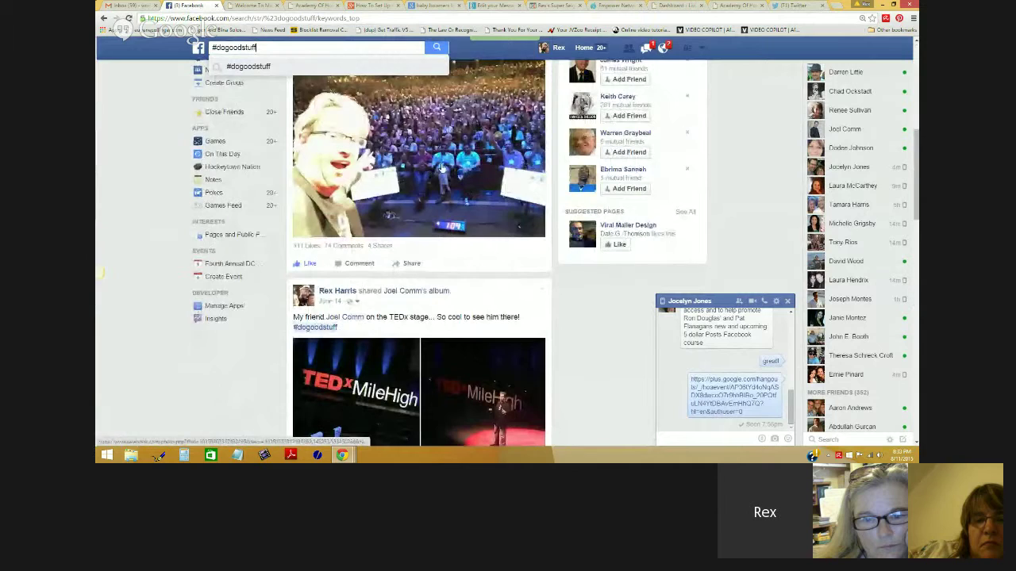
scroll(447, 166, "down", 4)
scroll(447, 166, "down", 10)
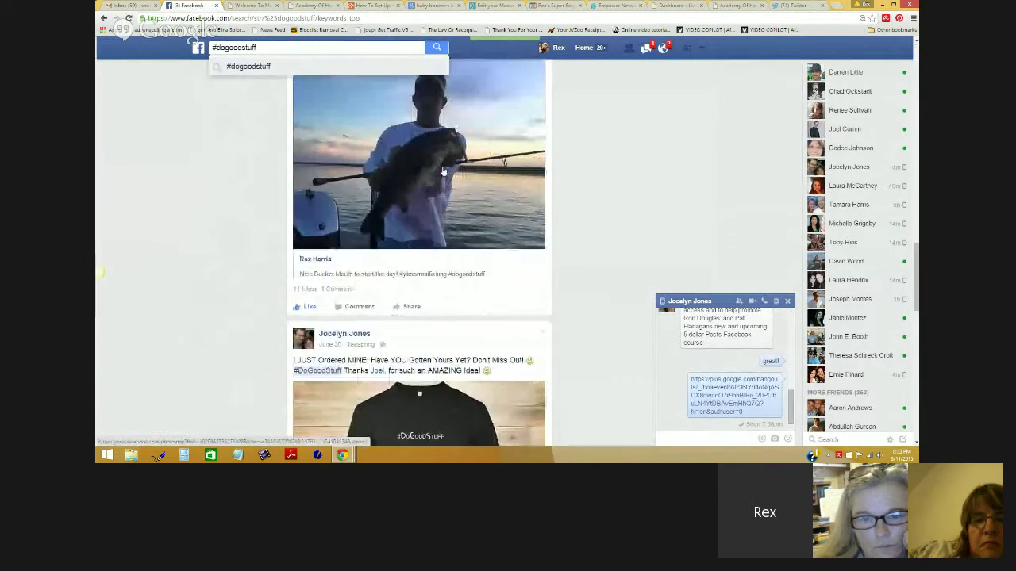
scroll(443, 171, "down", 10)
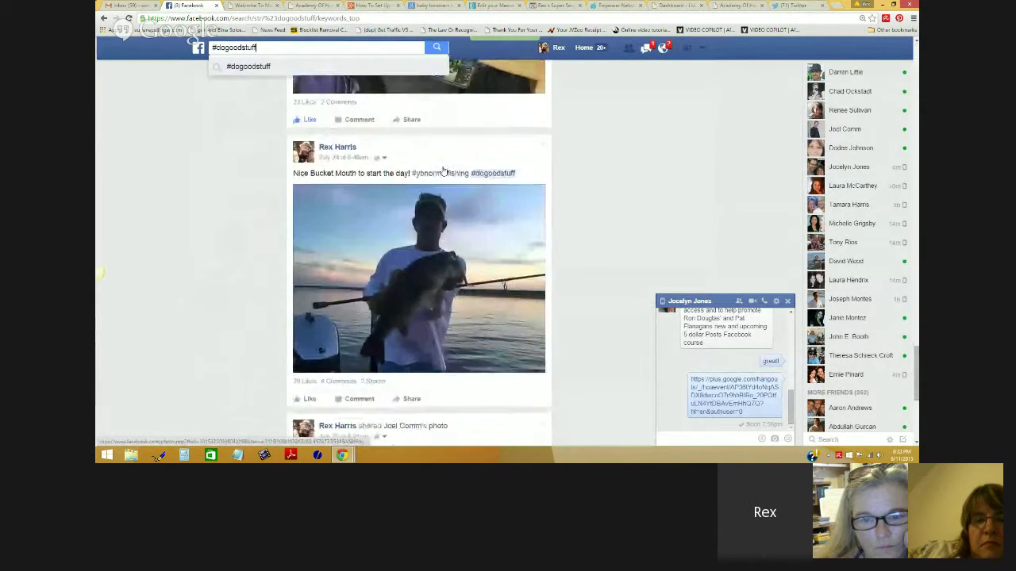
scroll(443, 171, "down", 10)
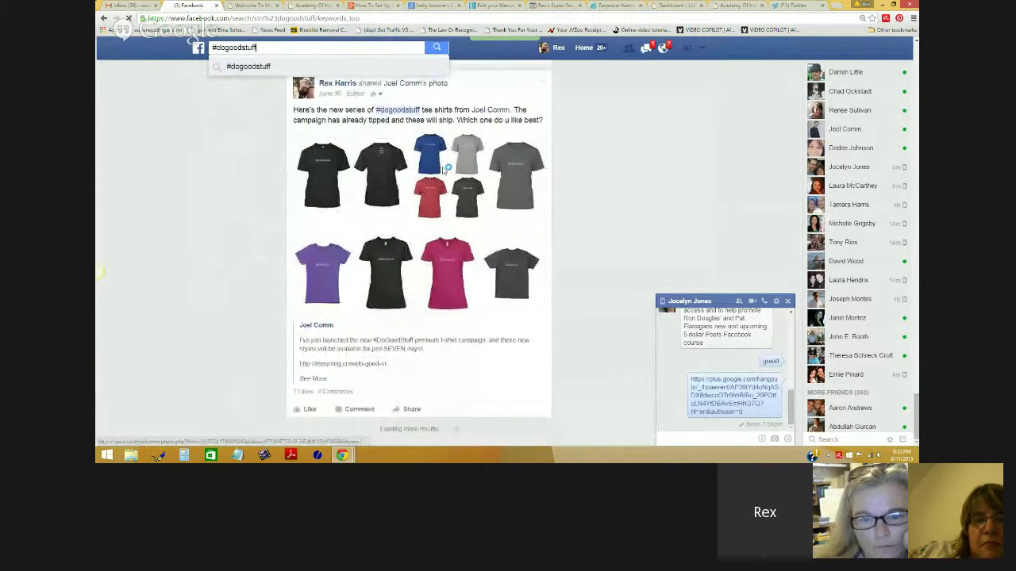
scroll(443, 170, "up", 1)
scroll(443, 171, "up", 1)
scroll(431, 191, "down", 15)
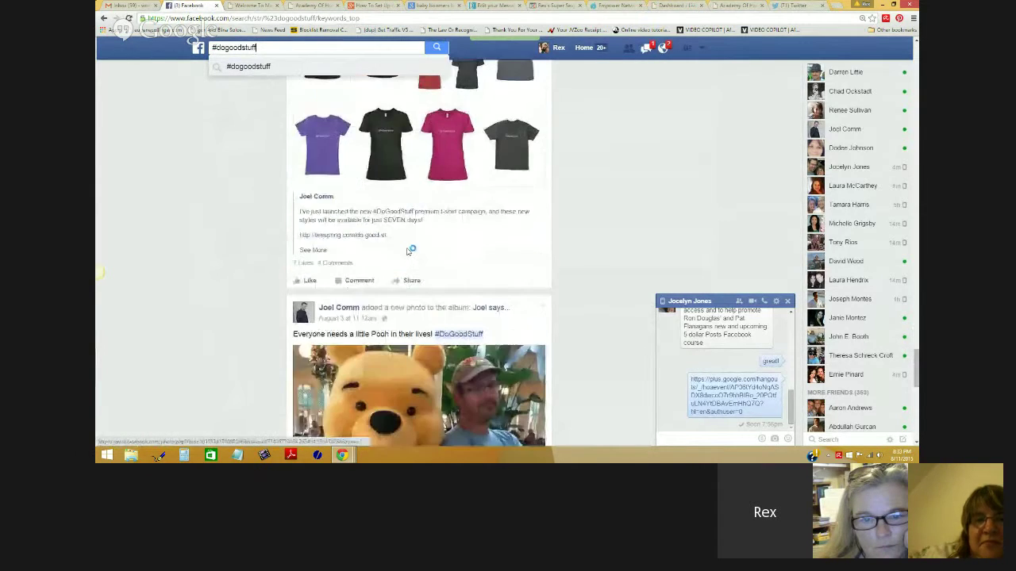
scroll(389, 253, "up", 20)
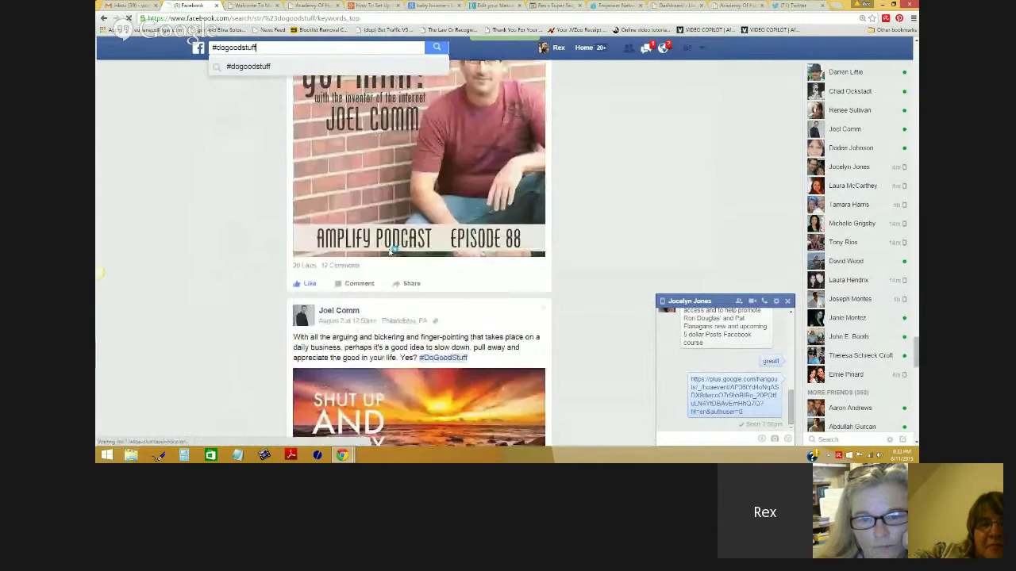
scroll(389, 254, "up", 20)
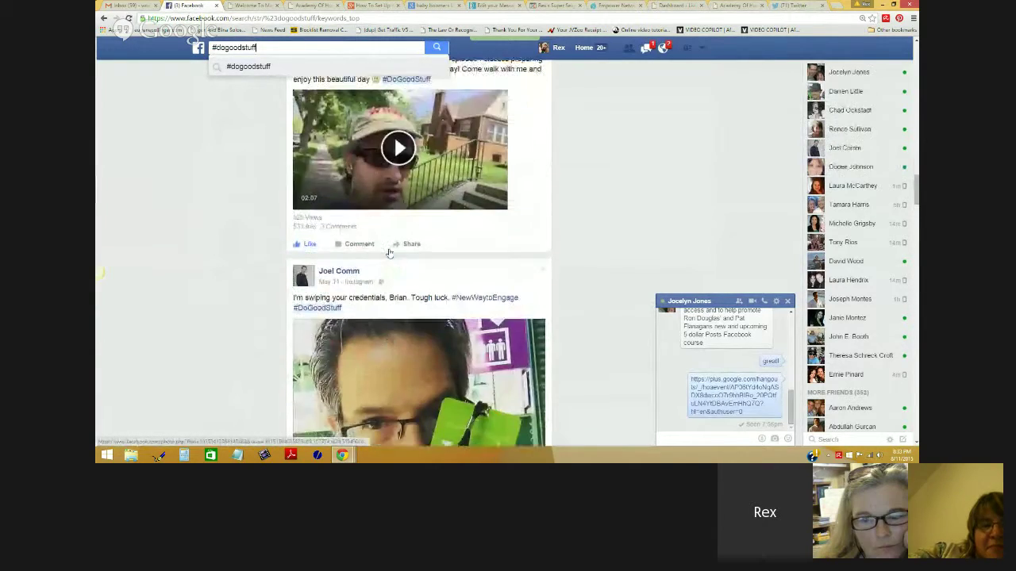
scroll(389, 252, "up", 1)
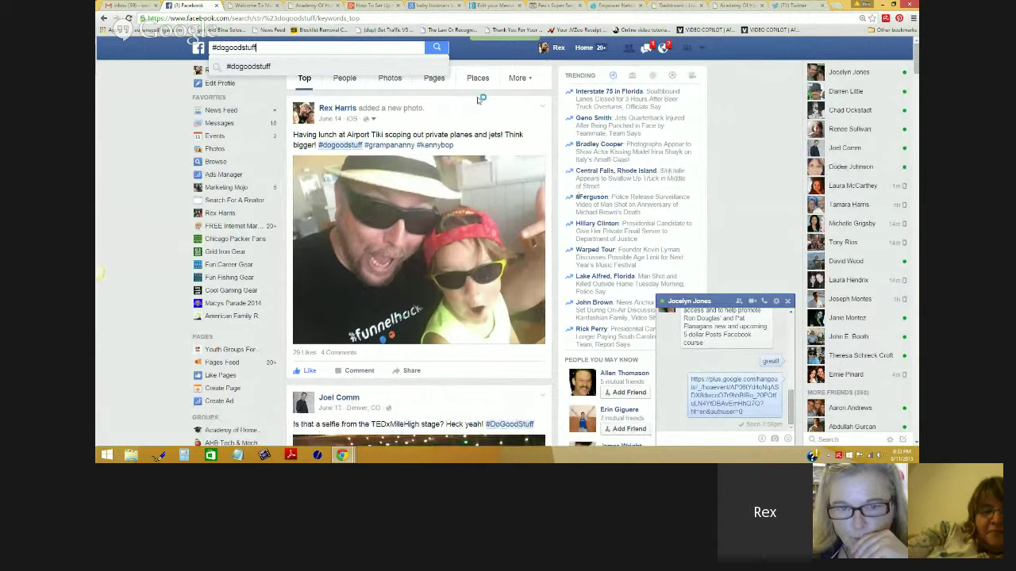
left_click(485, 7)
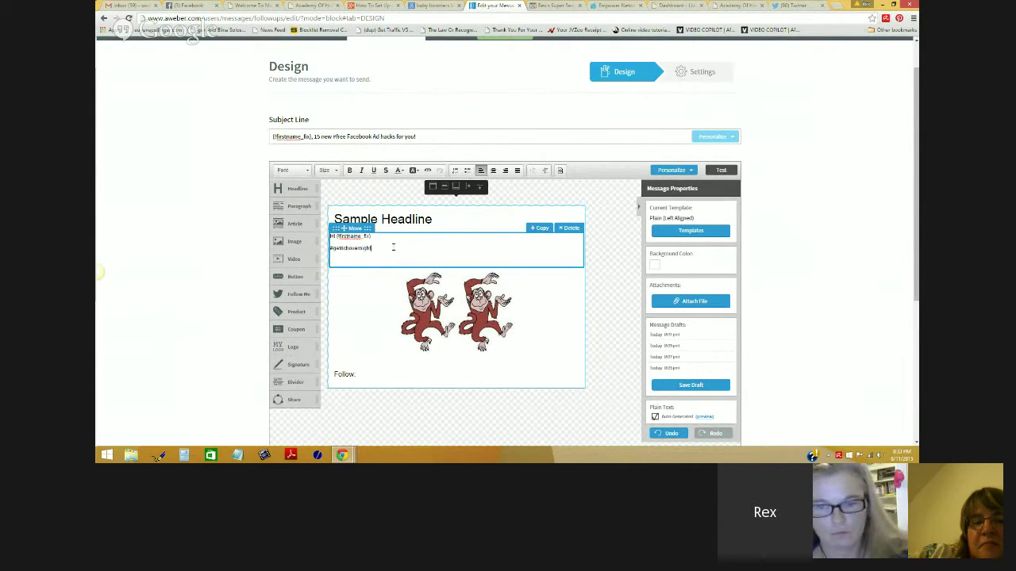
Step: Delete the #getrichovernight line under the greeting, leaving '#fun', and finish editing the text block
left_click_drag(374, 248, 328, 248)
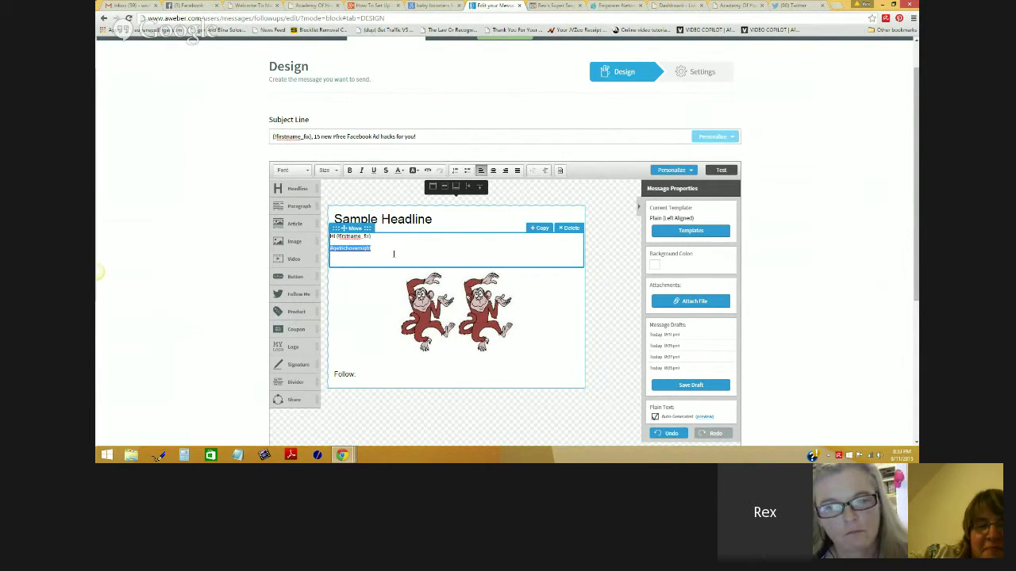
left_click(394, 253)
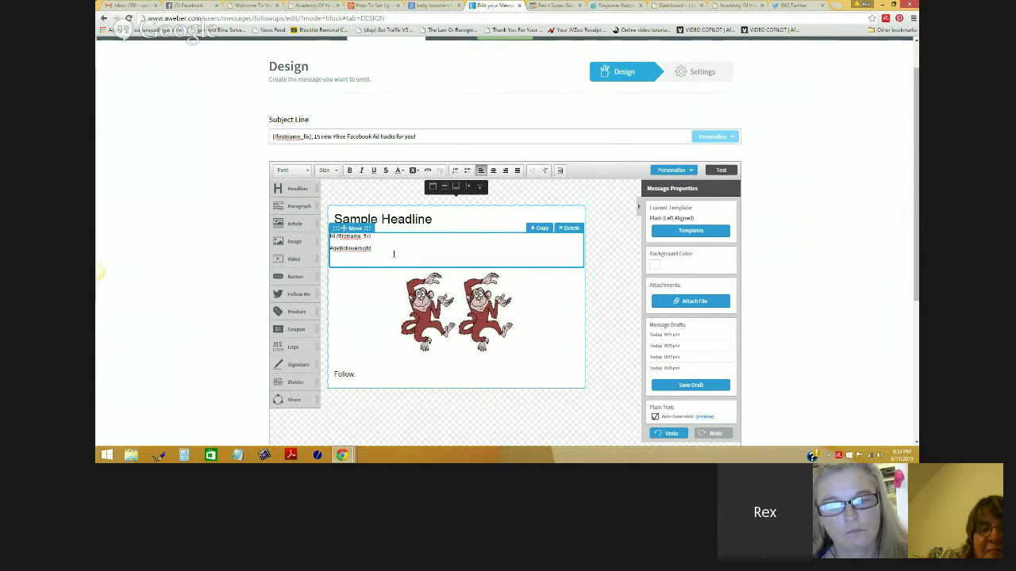
left_click_drag(394, 253, 328, 249)
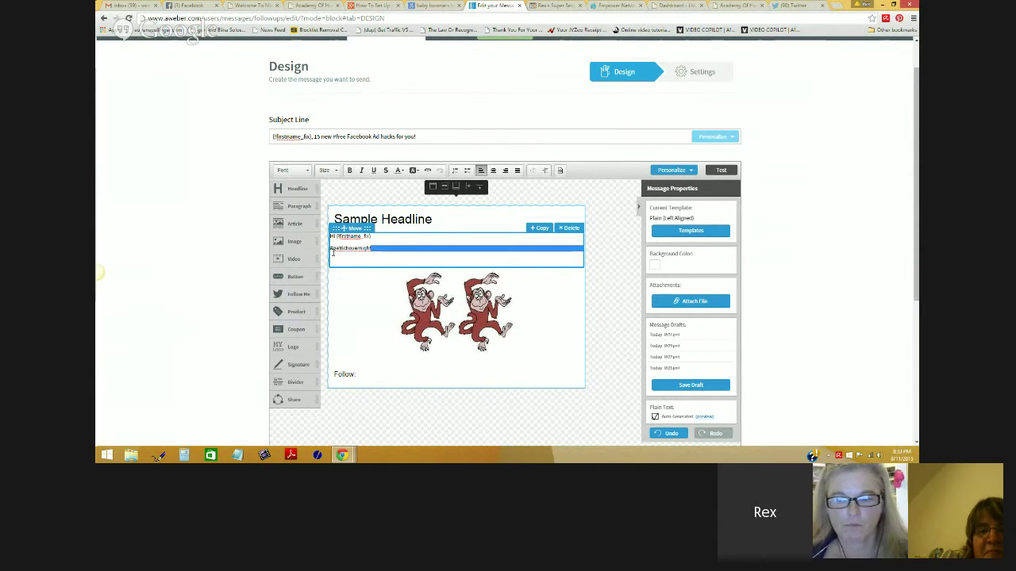
key("Delete")
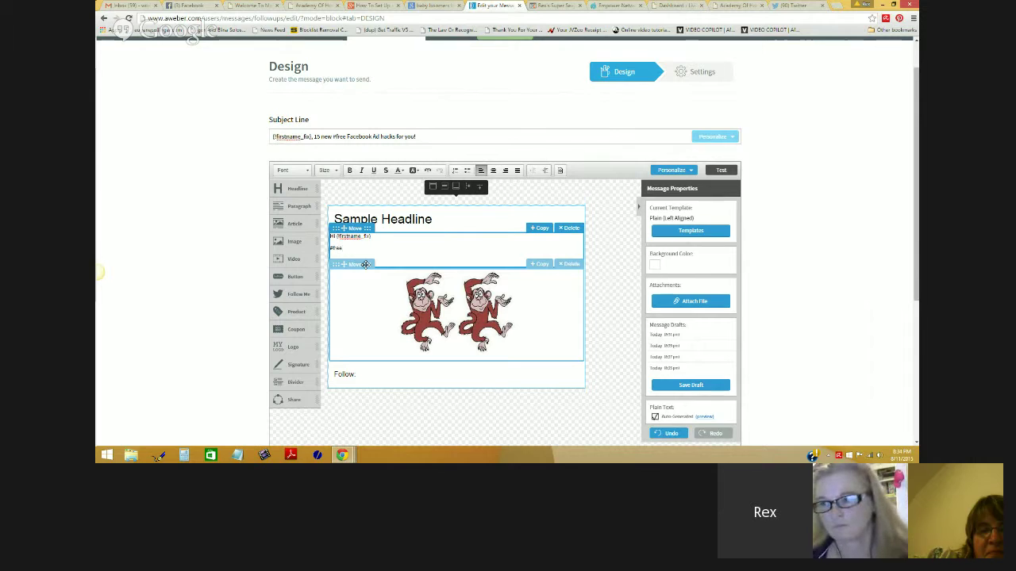
left_click(790, 250)
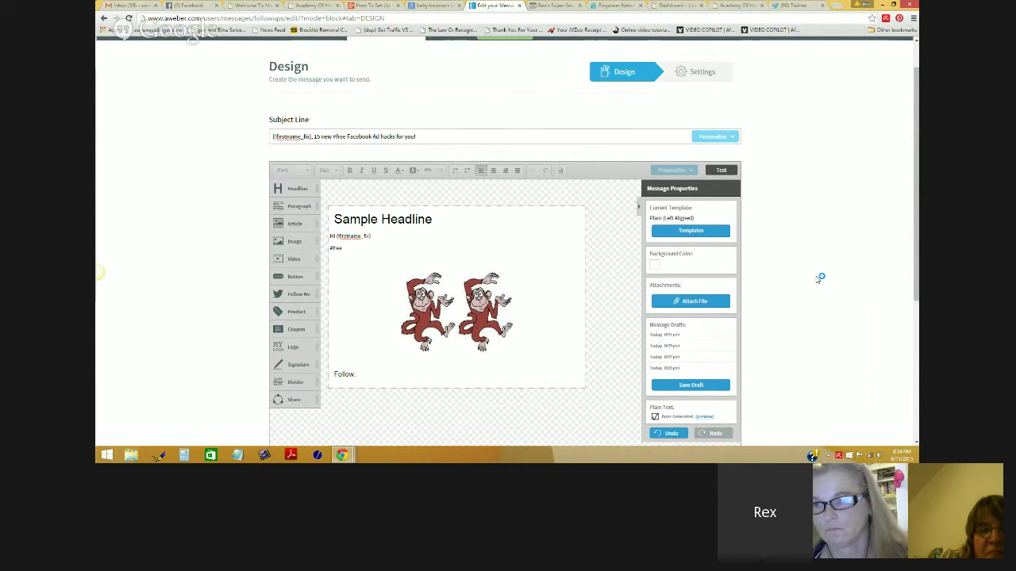
Step: Add a logo photo below Follow and a signature block beneath it
left_click_drag(293, 347, 432, 419)
scroll(461, 381, "down", 2)
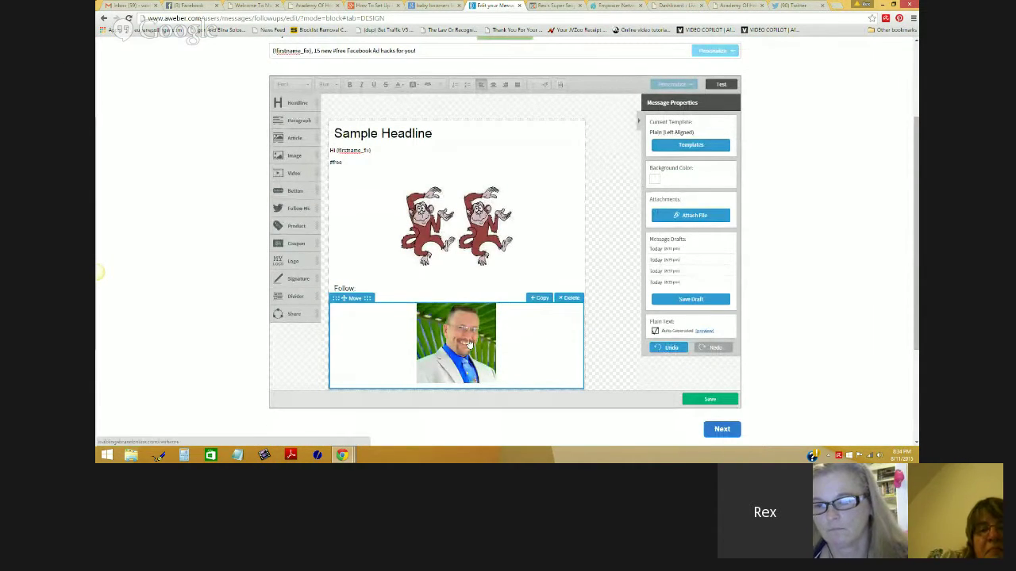
mouse_move(300, 279)
left_mouse_down()
mouse_move(402, 405)
mouse_move(367, 412)
mouse_move(326, 392)
left_mouse_up()
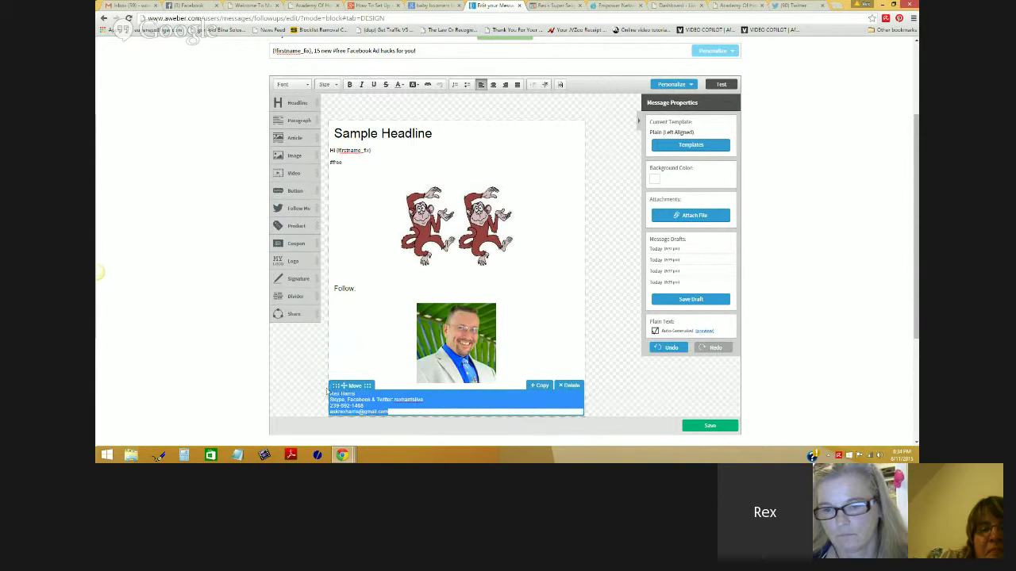
Step: Insert a dashed divider between the monkeys image and Follow, and drag in a share bar
scroll(373, 272, "down", 1)
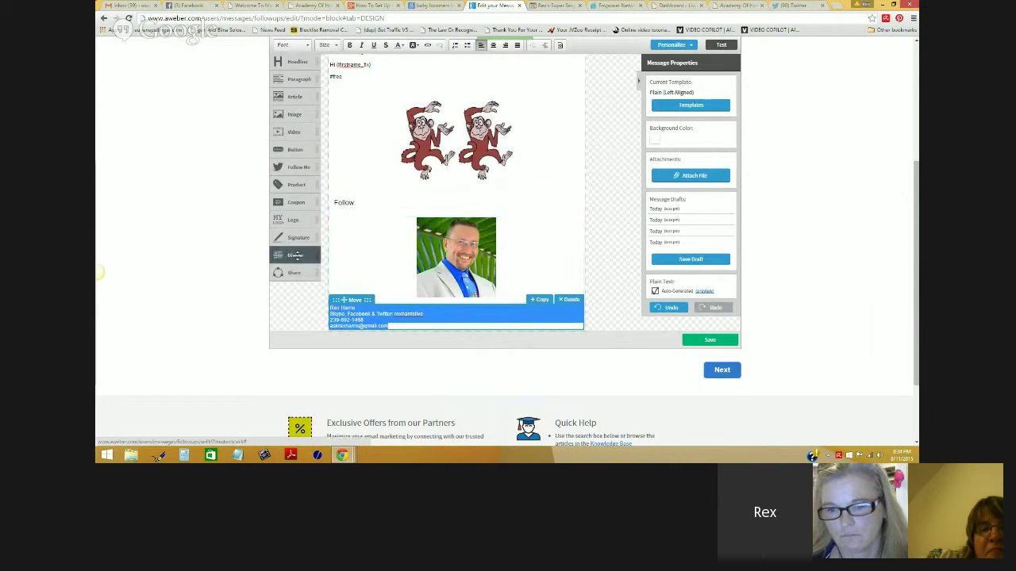
left_click_drag(295, 255, 448, 209)
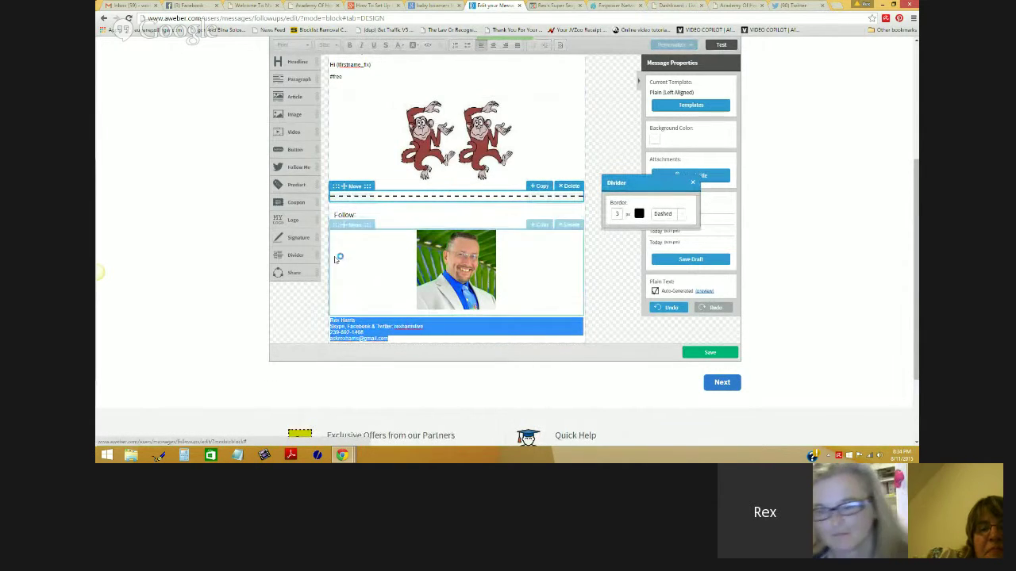
mouse_move(295, 272)
left_mouse_down()
mouse_move(327, 274)
mouse_move(432, 349)
left_mouse_up()
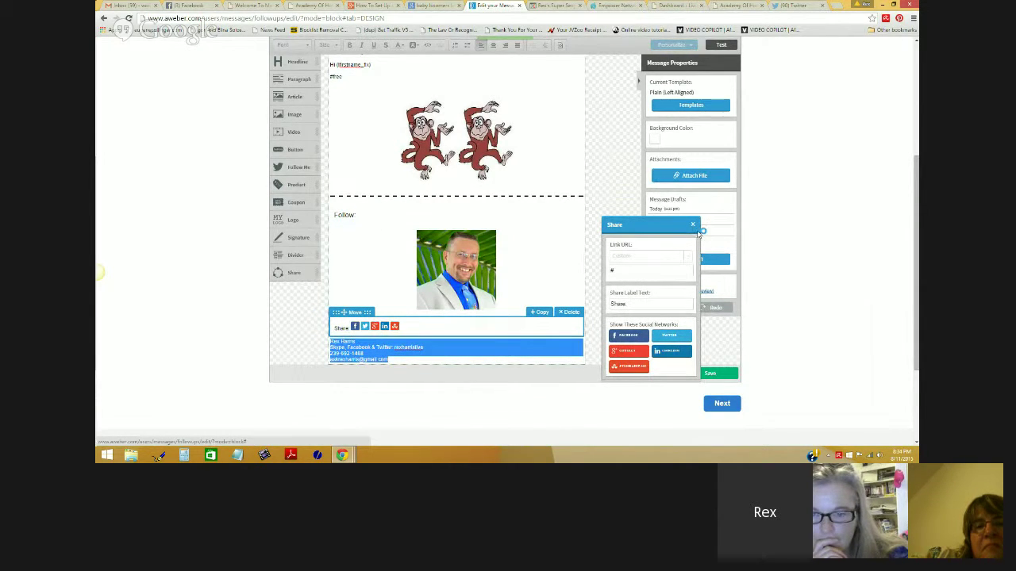
Step: Close the share bar settings and scroll up and down through the message to review it
left_click(693, 226)
scroll(605, 306, "up", 1)
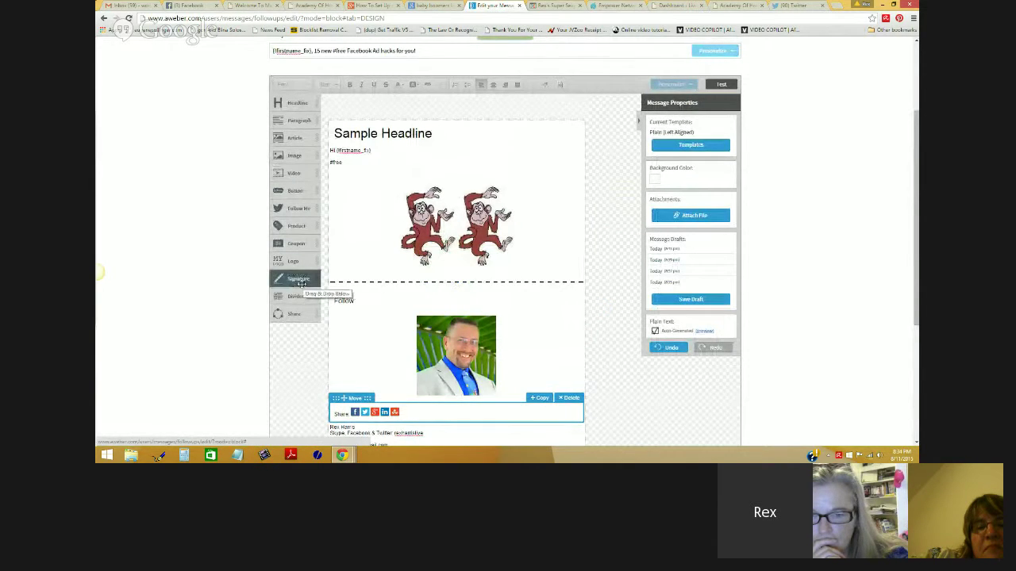
scroll(302, 283, "down", 2)
scroll(302, 287, "up", 4)
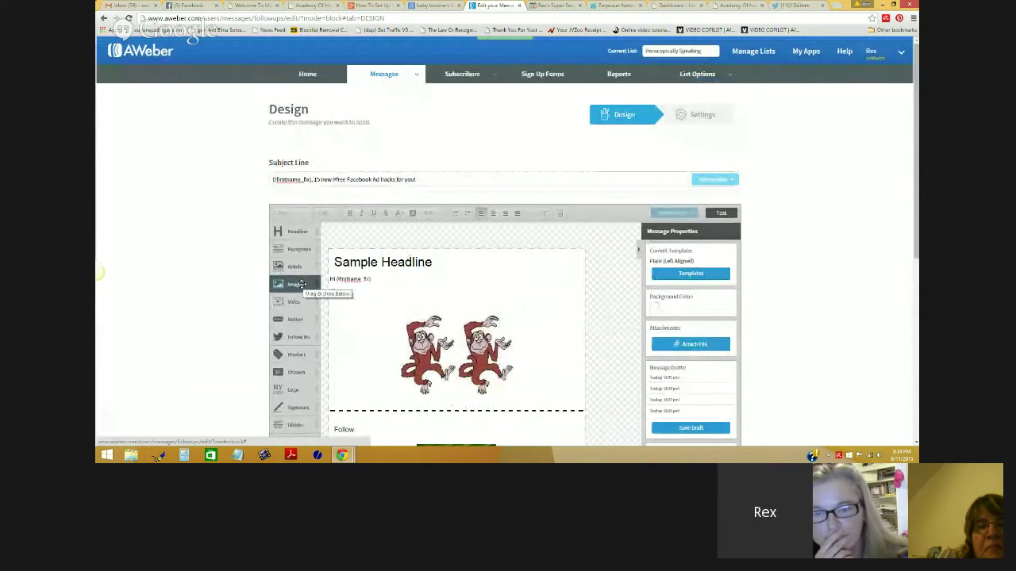
scroll(302, 285, "down", 4)
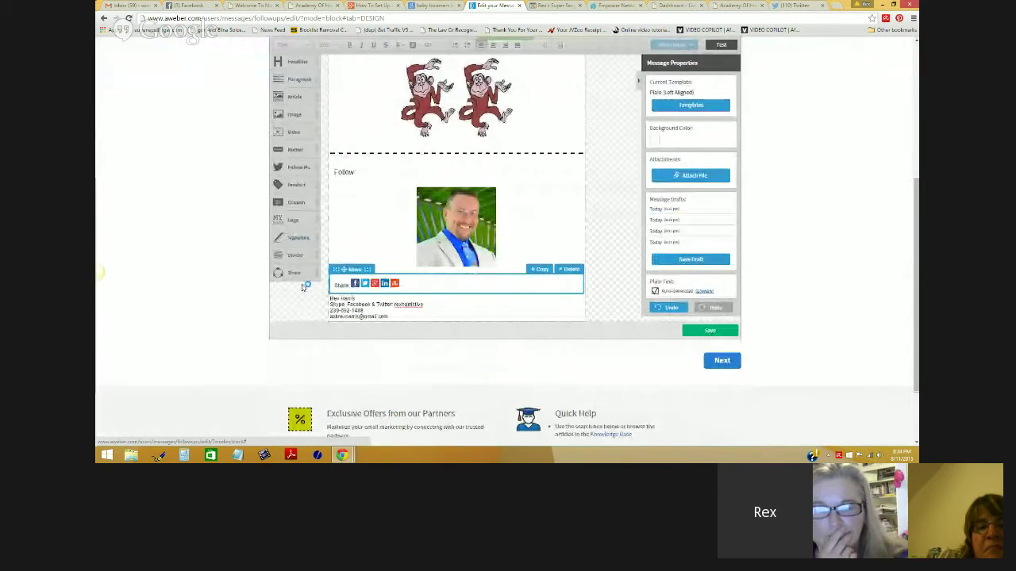
scroll(303, 285, "up", 6)
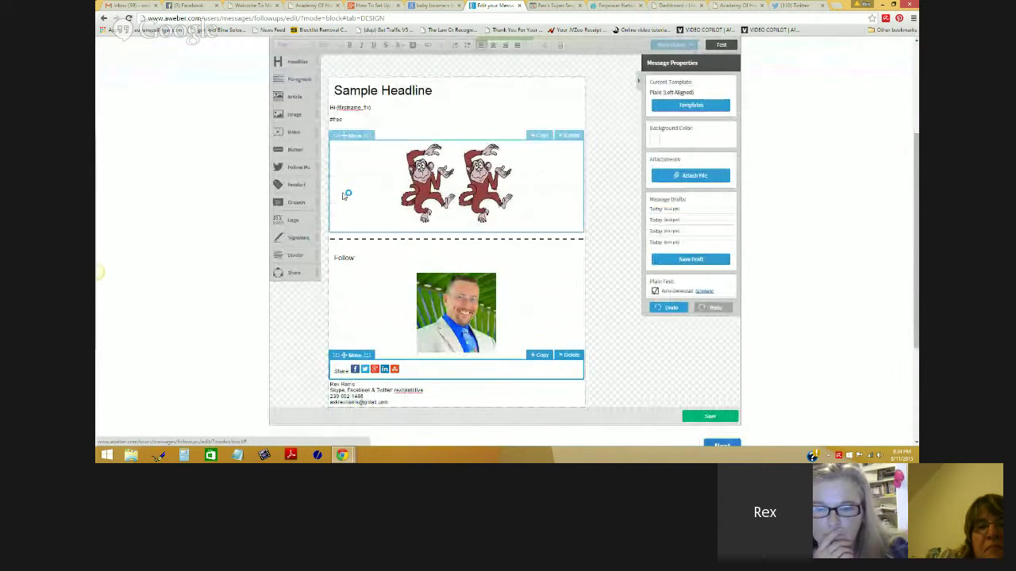
scroll(347, 195, "down", 5)
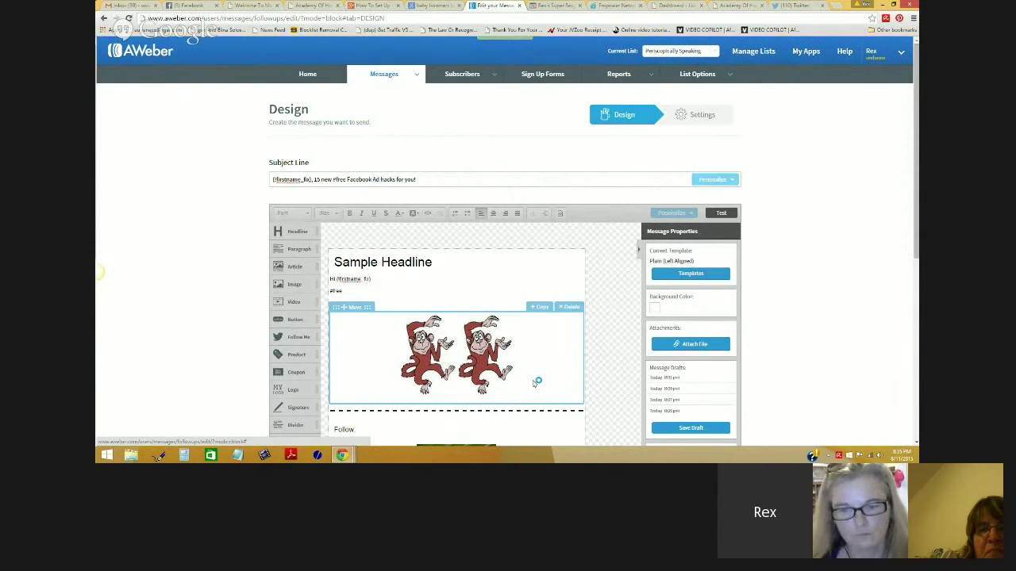
Step: Open rexharris.net in a new tab and go to its BLOG page
left_click(834, 6)
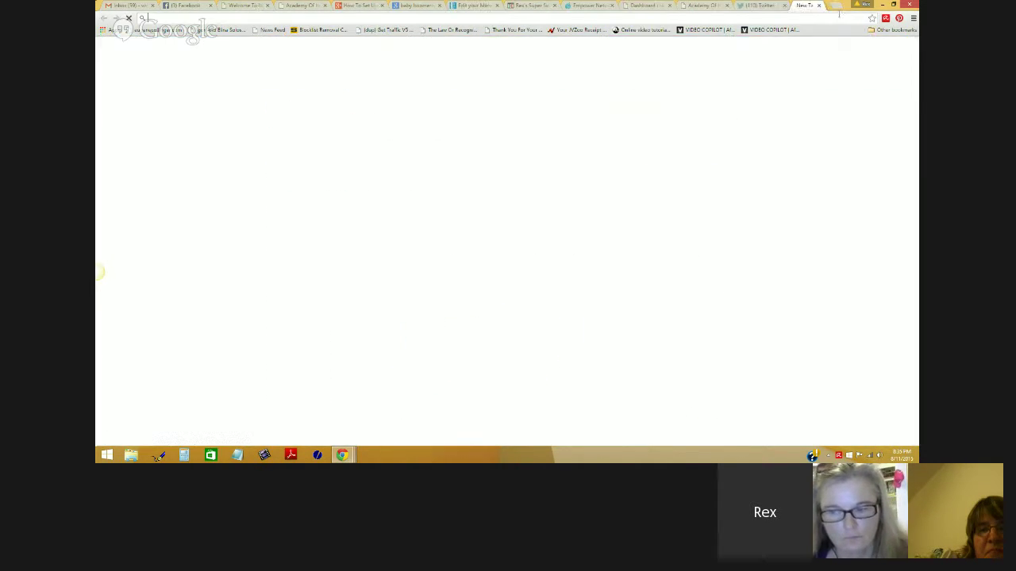
type("www.re")
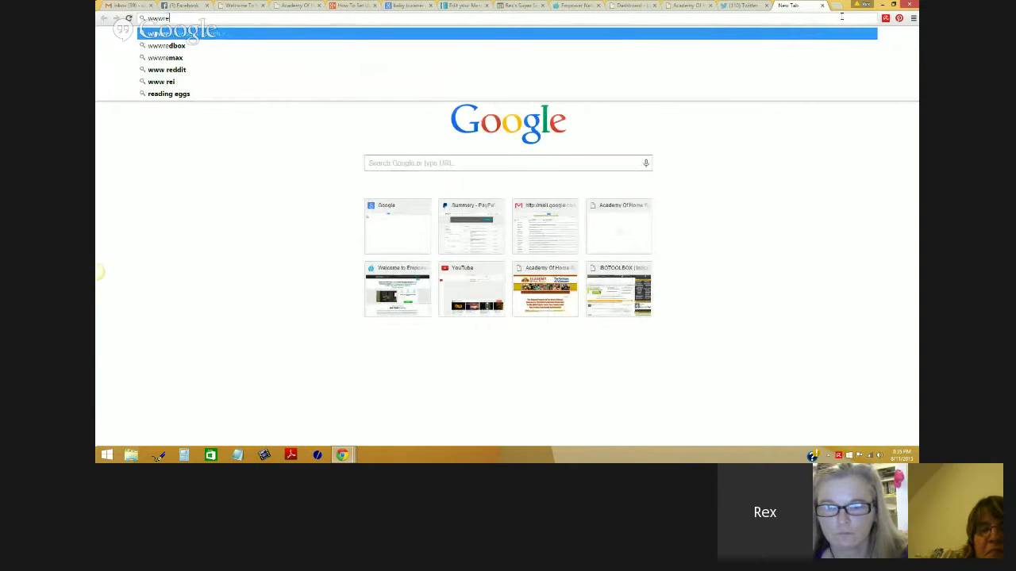
key("Return")
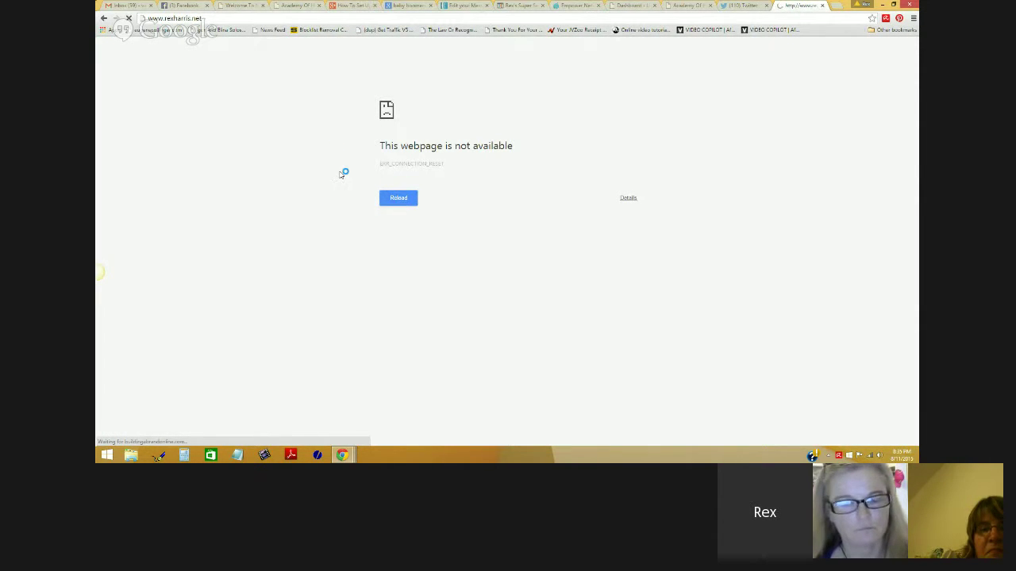
left_click(214, 20)
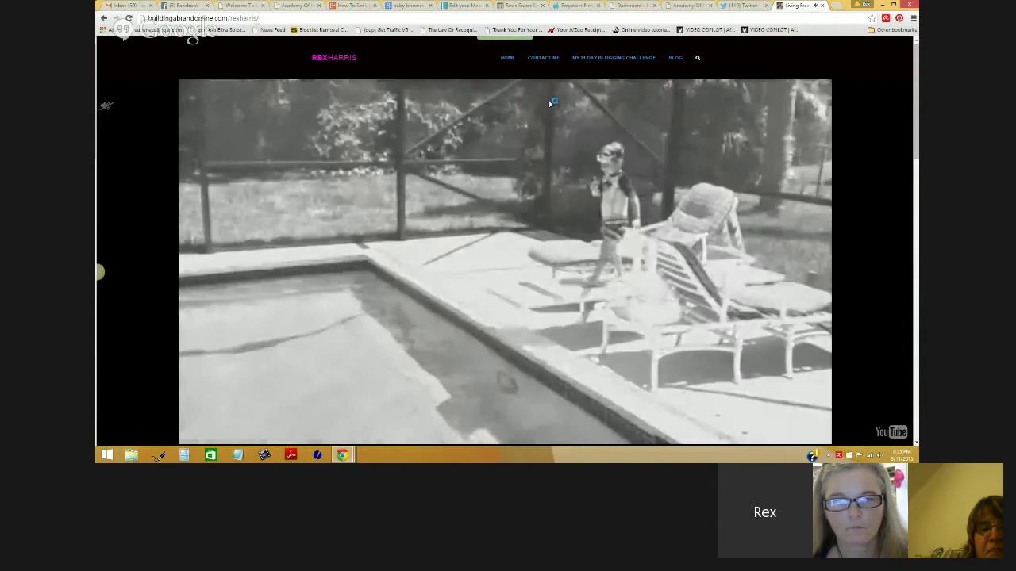
left_click(680, 62)
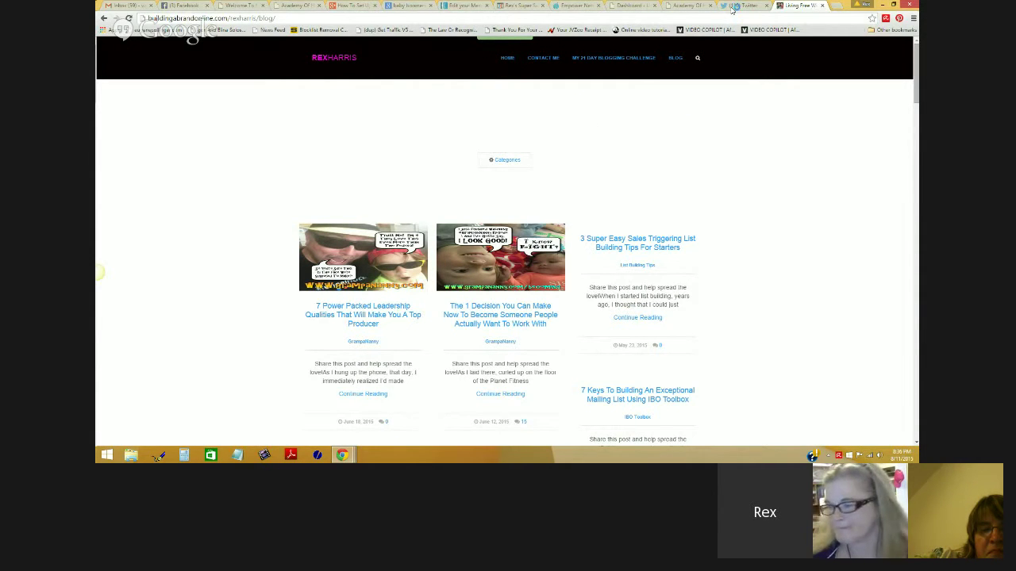
Step: Return to the Academy of Home Business page and scroll down to the Goodwill Marketing Sales Offer graphic
left_click(693, 4)
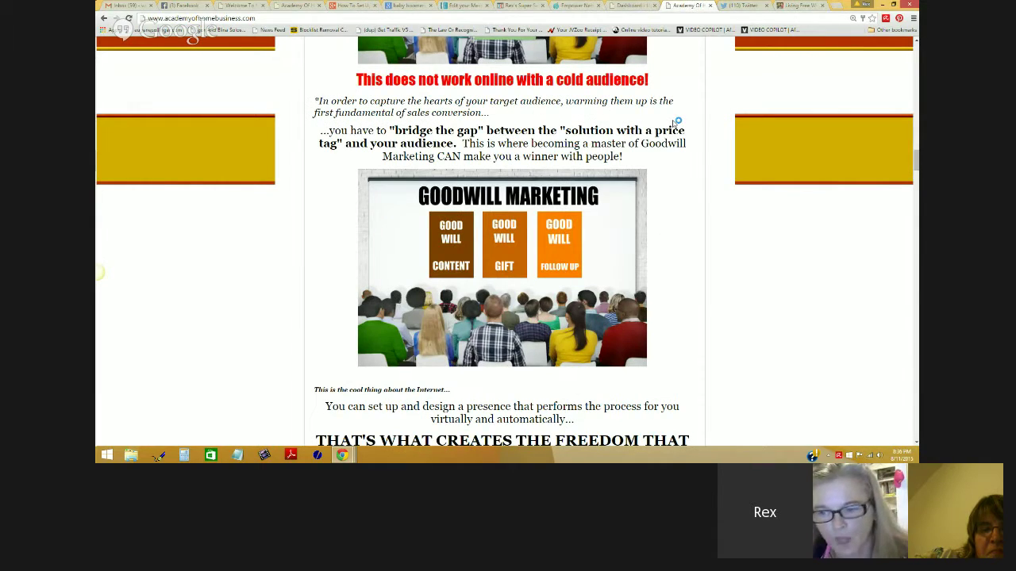
scroll(626, 169, "down", 1)
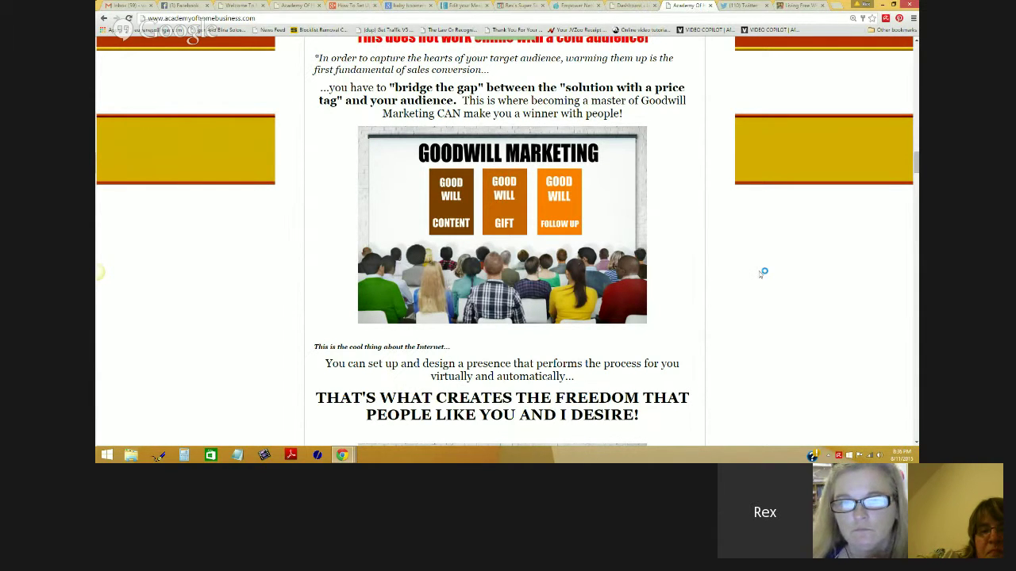
scroll(768, 268, "down", 1)
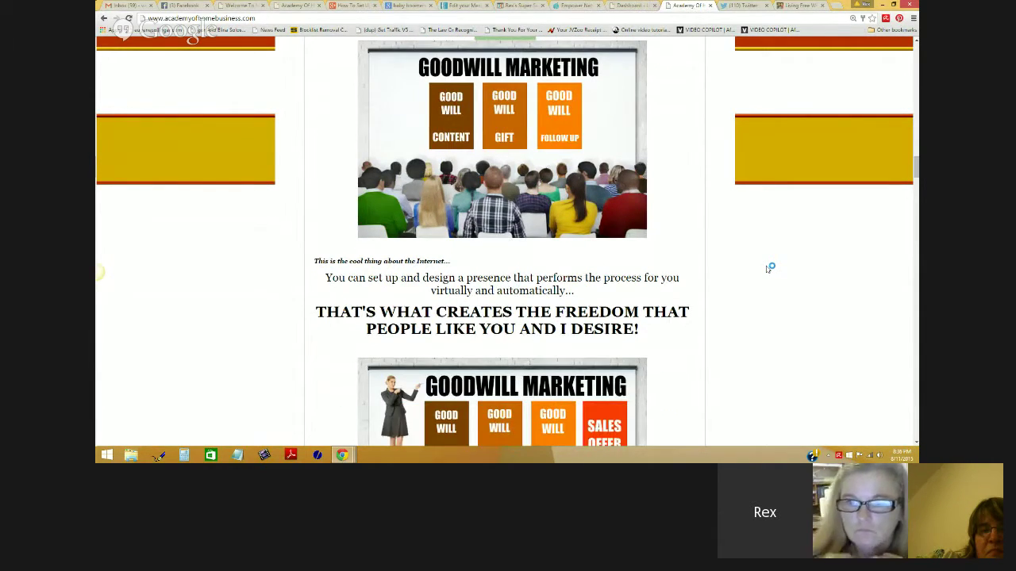
scroll(762, 274, "down", 2)
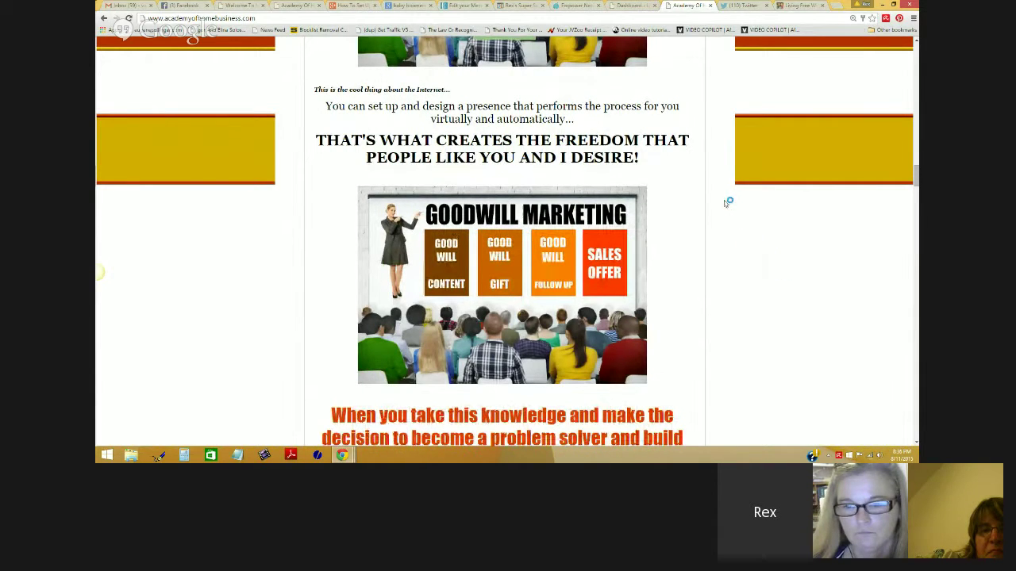
scroll(728, 203, "down", 1)
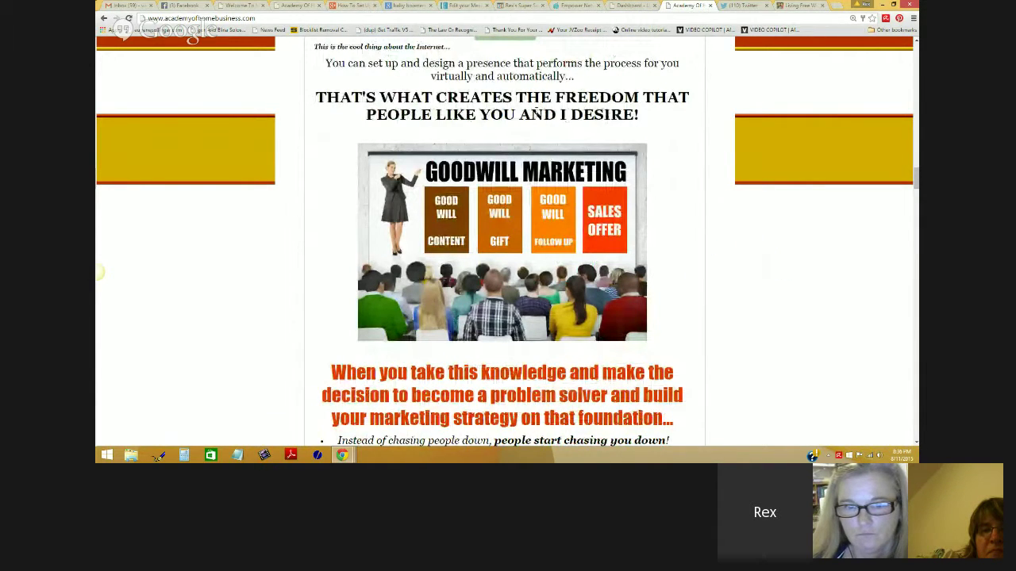
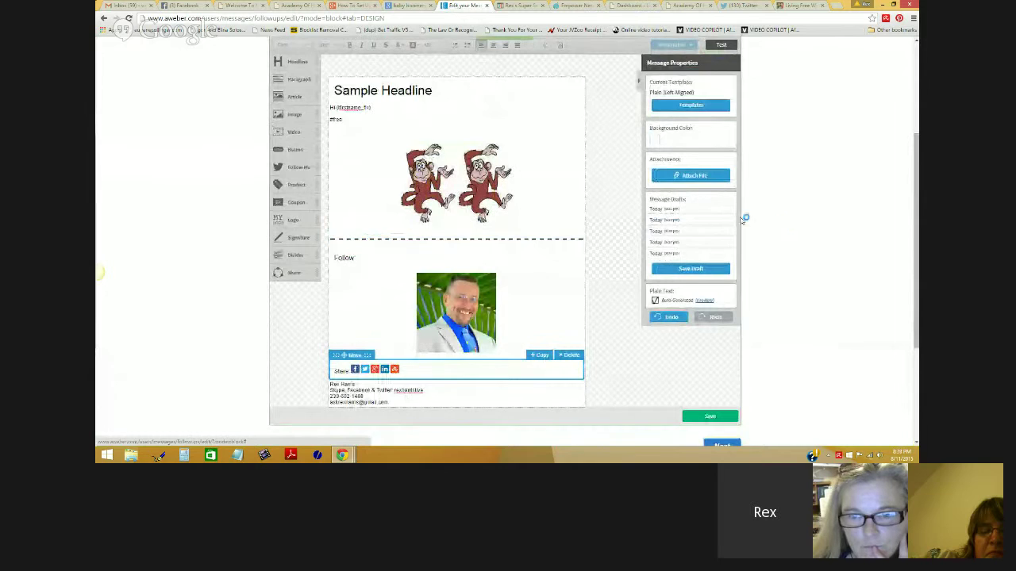
Step: Advance the first follow-up email to its sending settings, then switch back to the ClickFunnels page editor
scroll(359, 196, "down", 1)
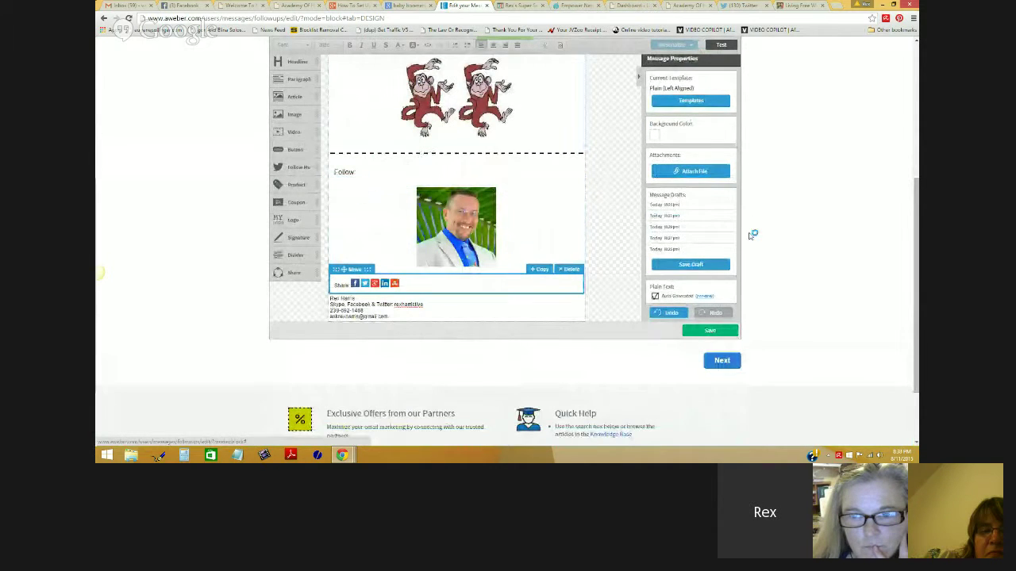
scroll(754, 238, "down", 1)
left_click(720, 277)
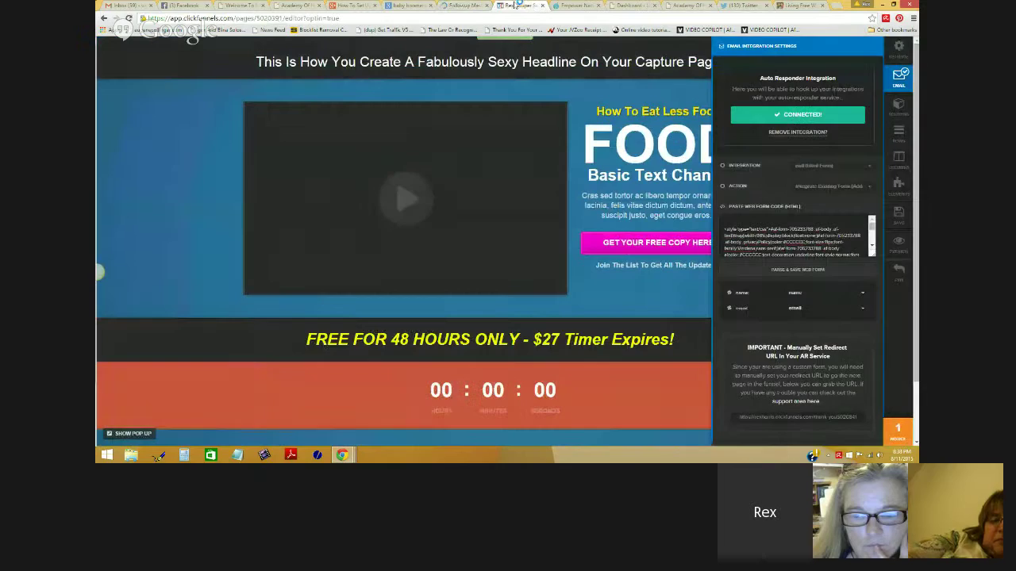
left_click(520, 6)
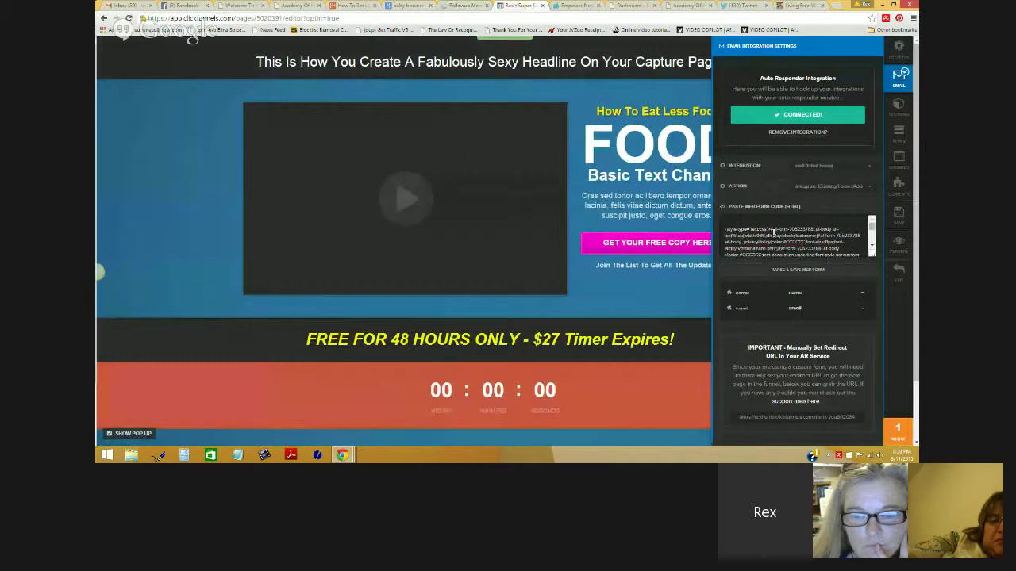
left_click(900, 247)
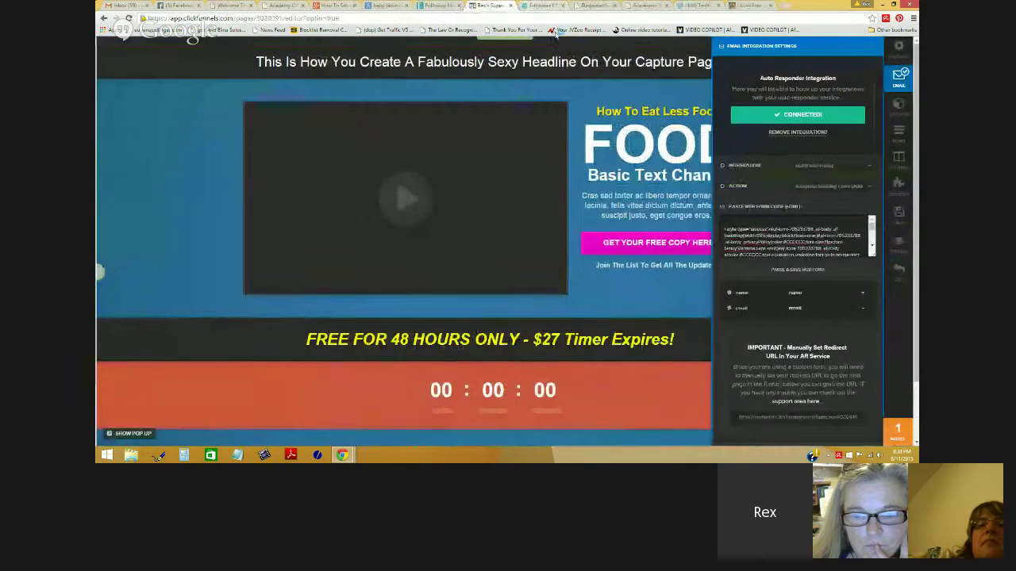
left_click(562, 6)
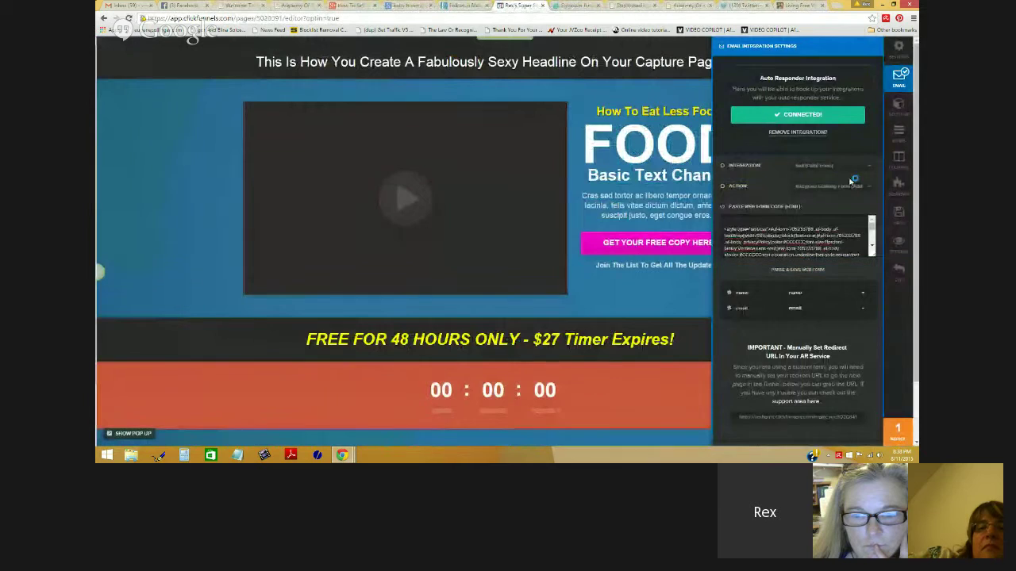
left_click(901, 242)
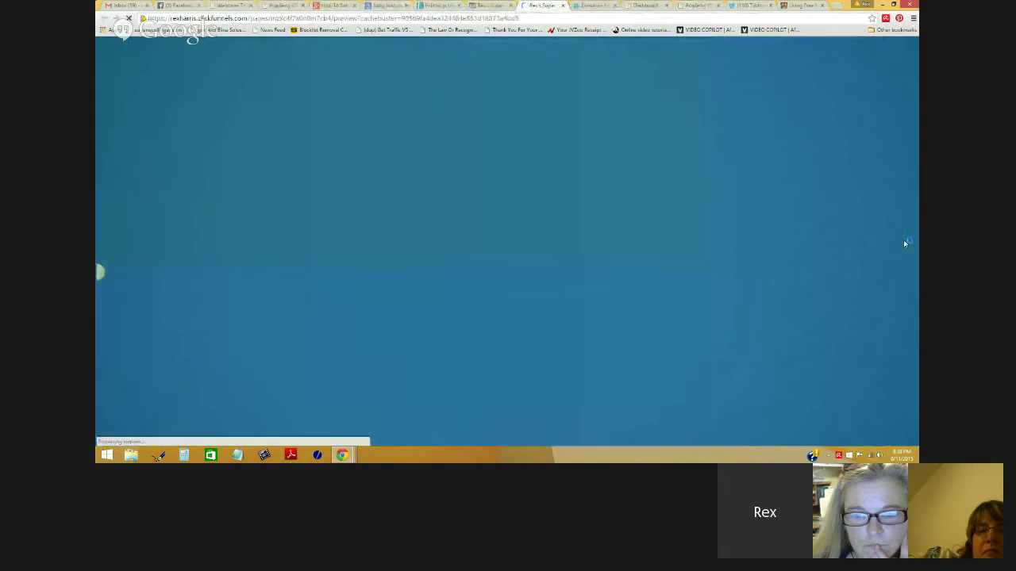
left_click(708, 246)
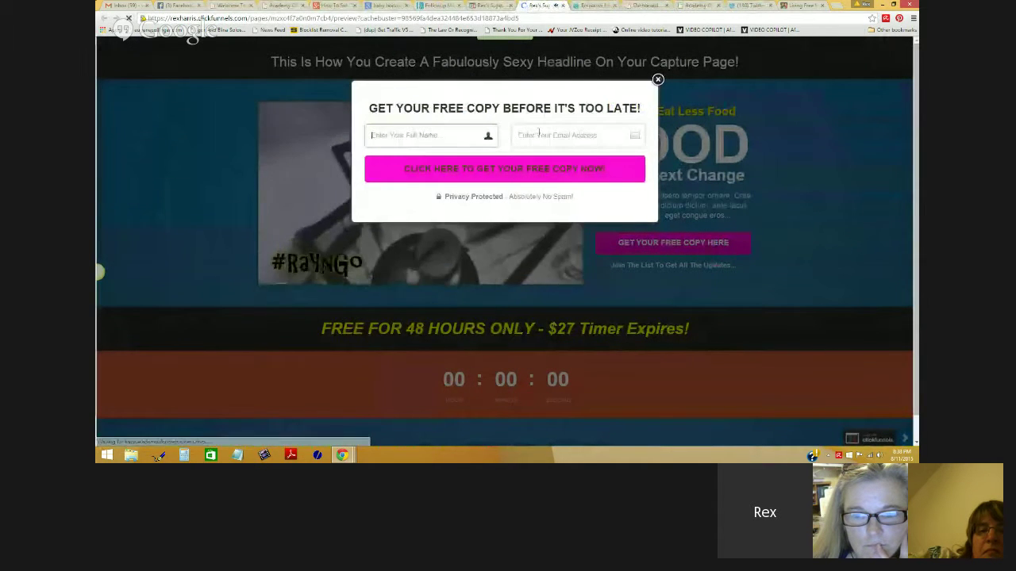
left_click(658, 79)
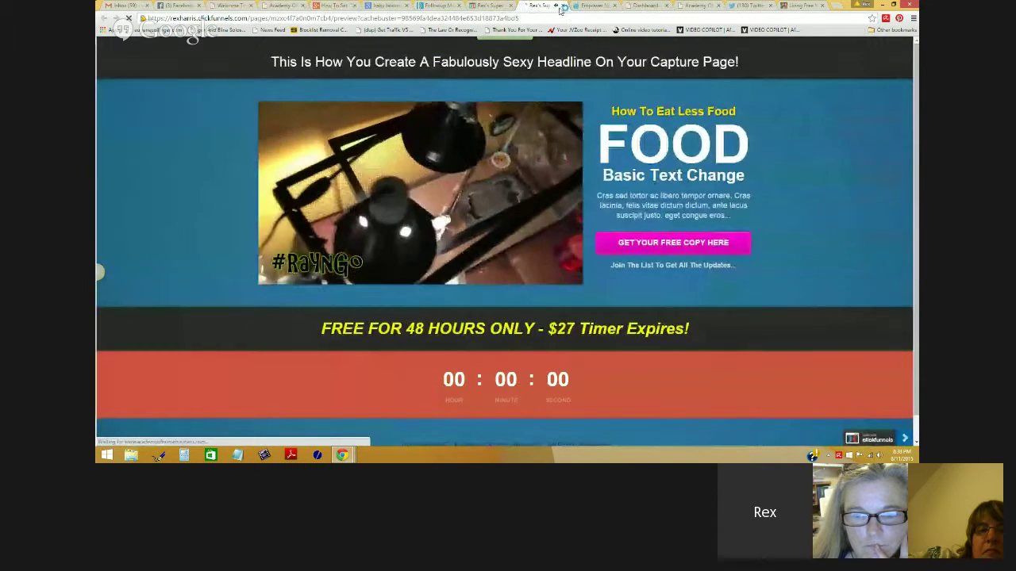
left_click(562, 6)
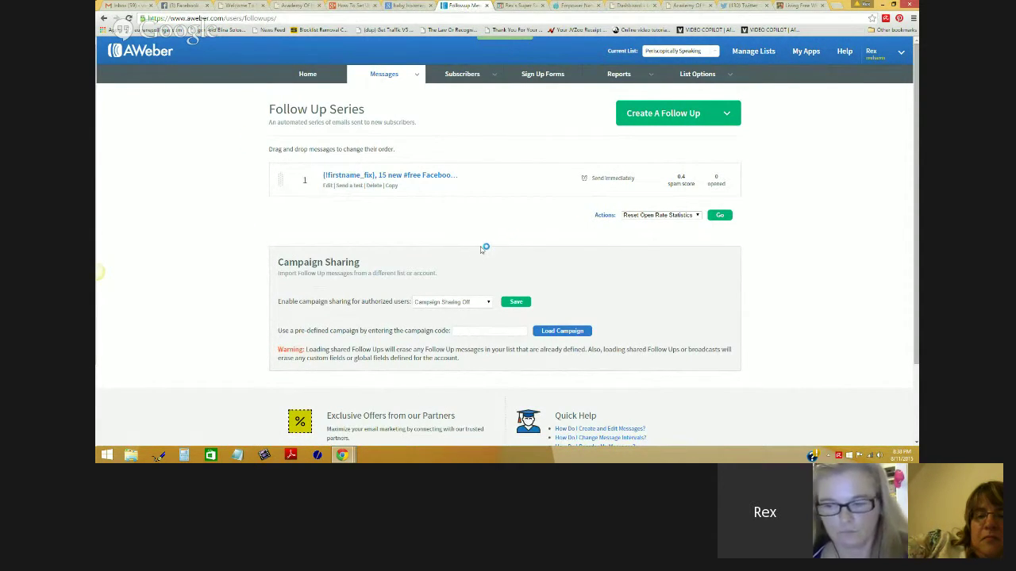
Step: Start a drag-and-drop follow-up email titled 'This is ktter number 2, you better read it or you'll get freckles'
mouse_move(697, 117)
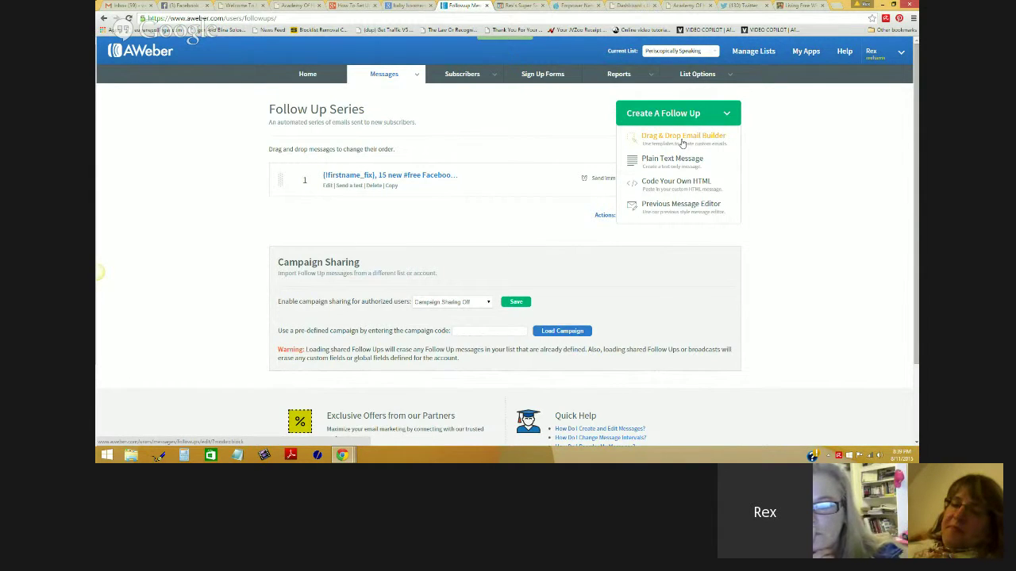
left_click(683, 140)
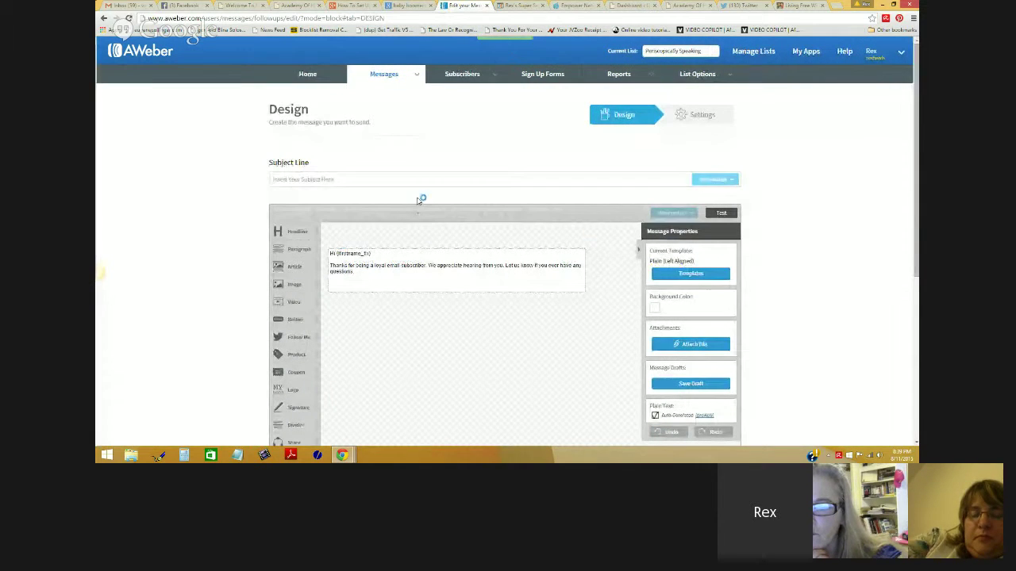
left_click(403, 183)
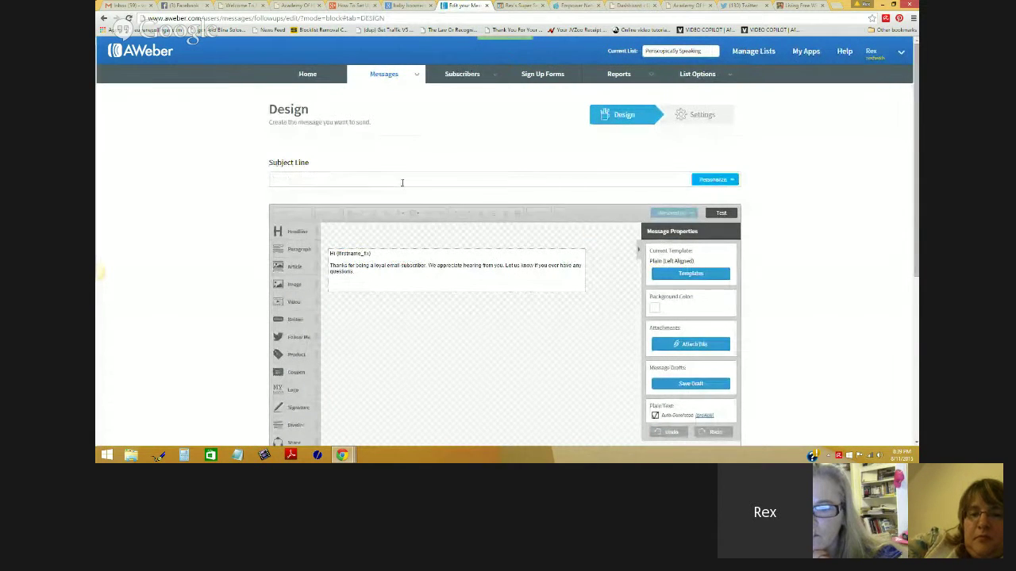
type("This is k")
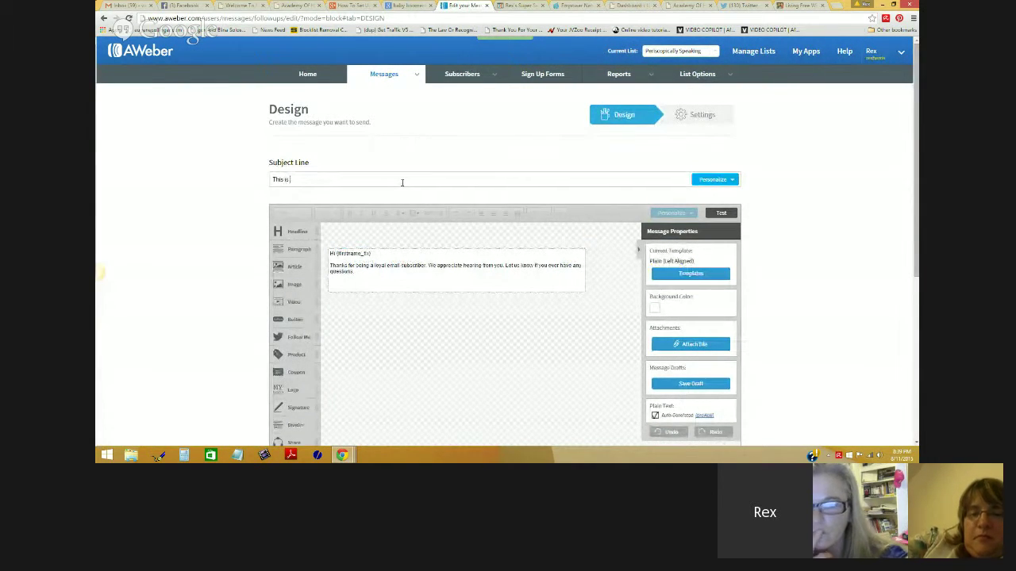
type("tter num")
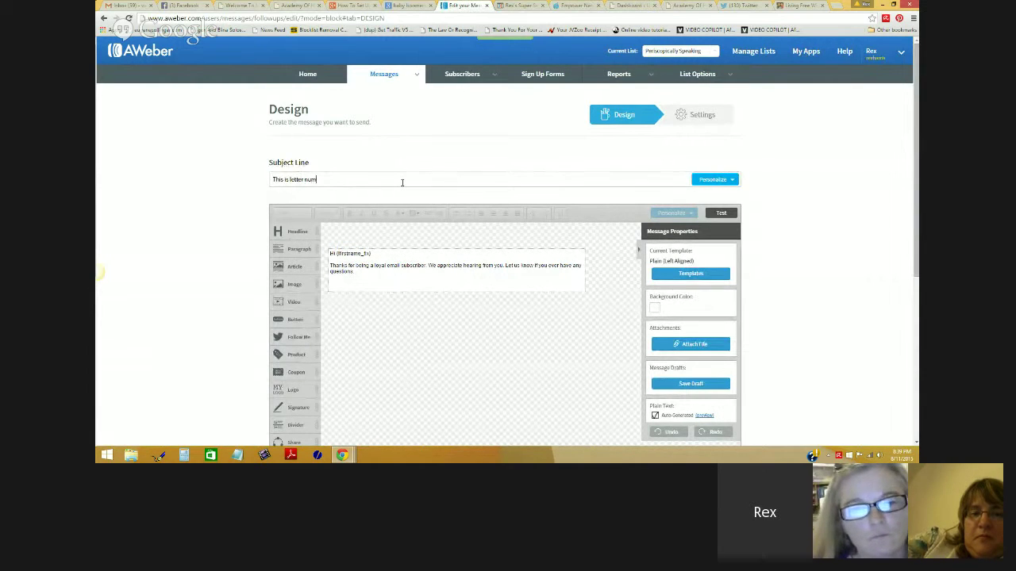
type("ber 2, you b")
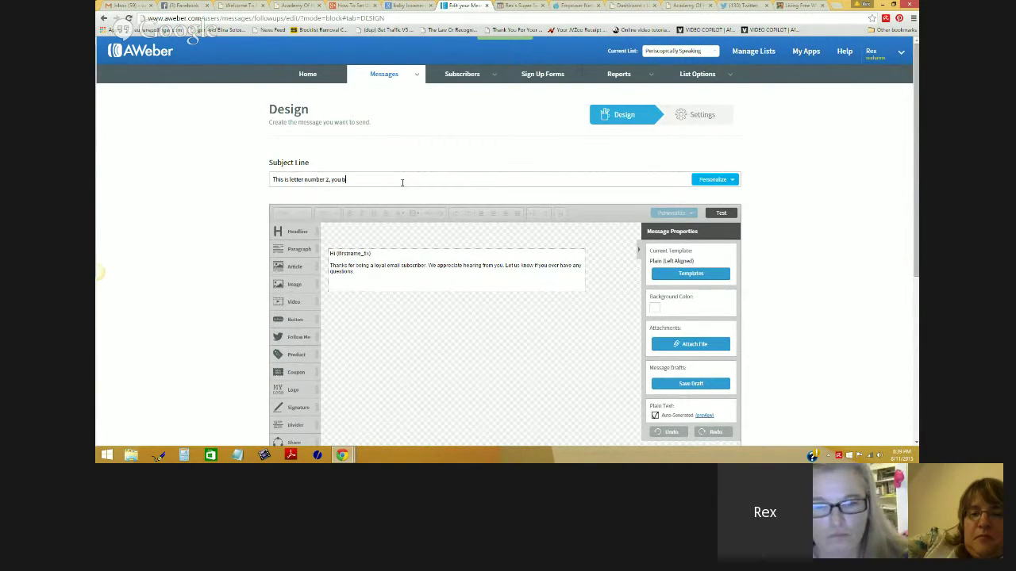
type("etter rea")
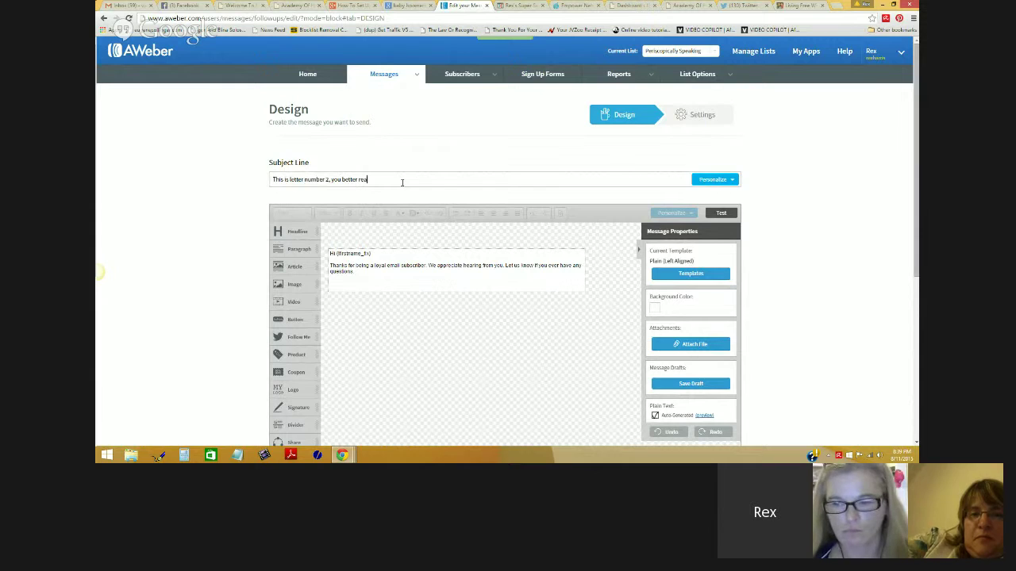
type("d it or you")
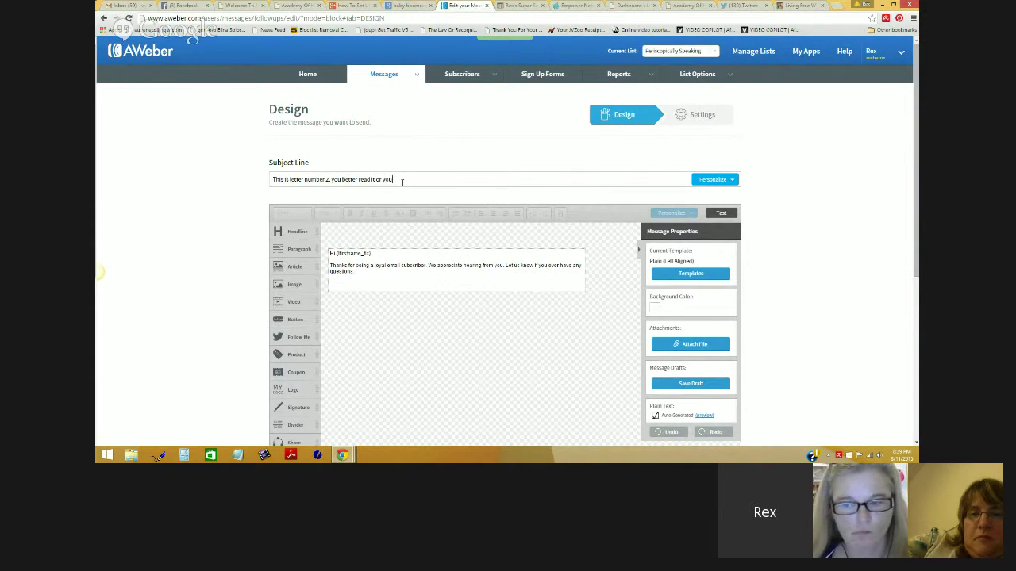
type("'ll get")
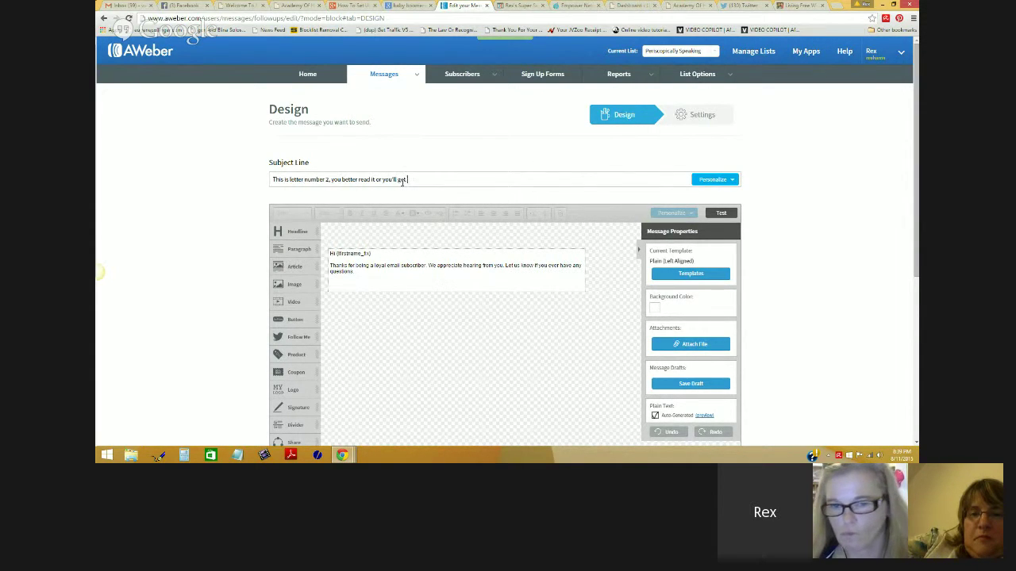
type(" freckles")
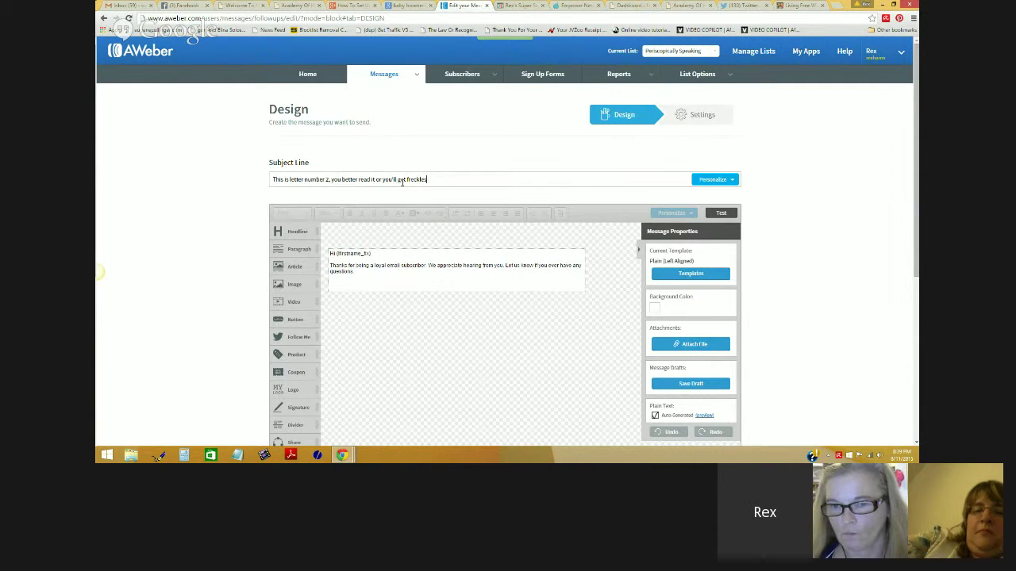
Step: Add a name as sign-off in the body, save the draft, and proceed to its settings
left_click(364, 282)
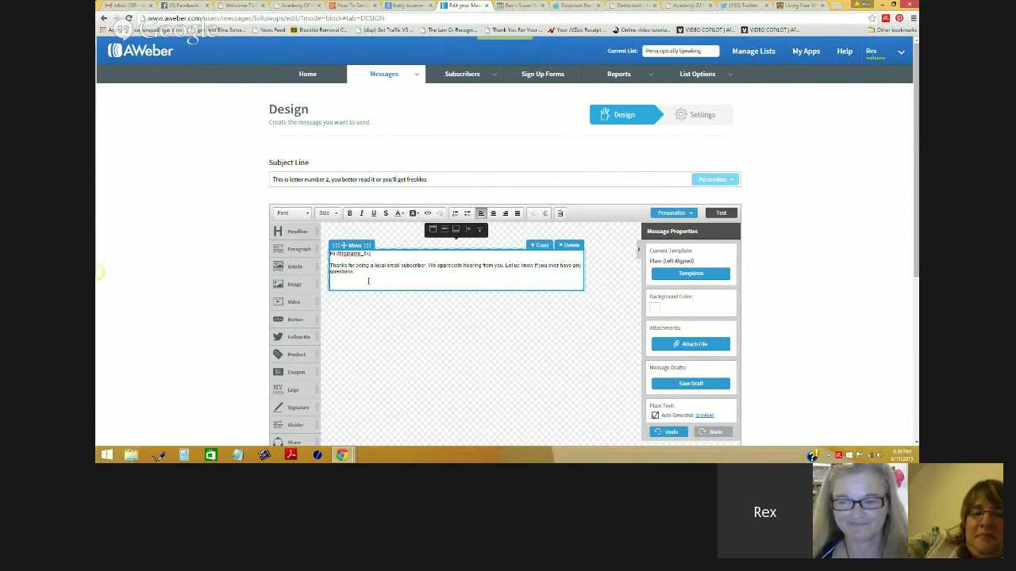
type("Rex")
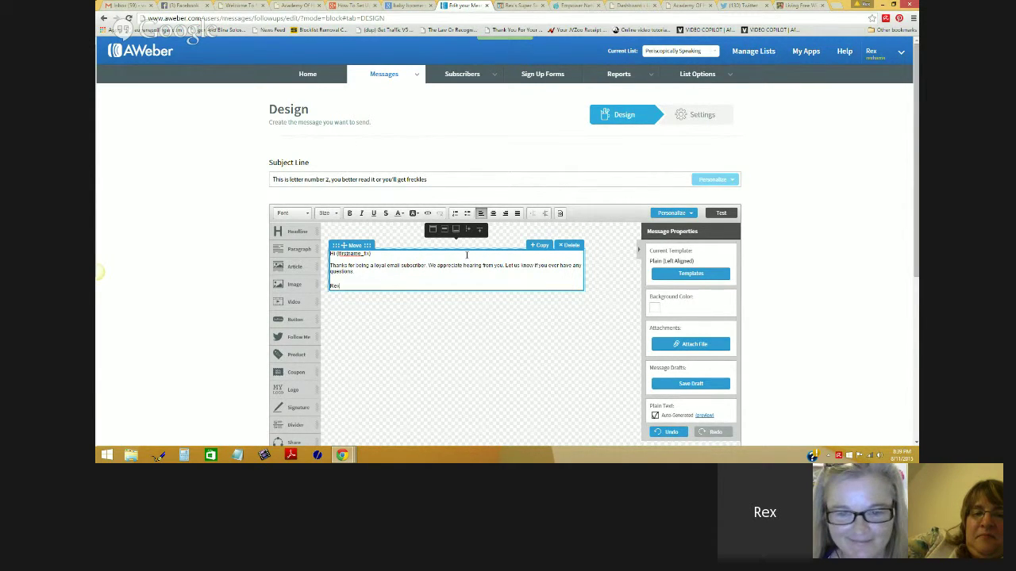
scroll(467, 256, "down", 2)
left_click(709, 355)
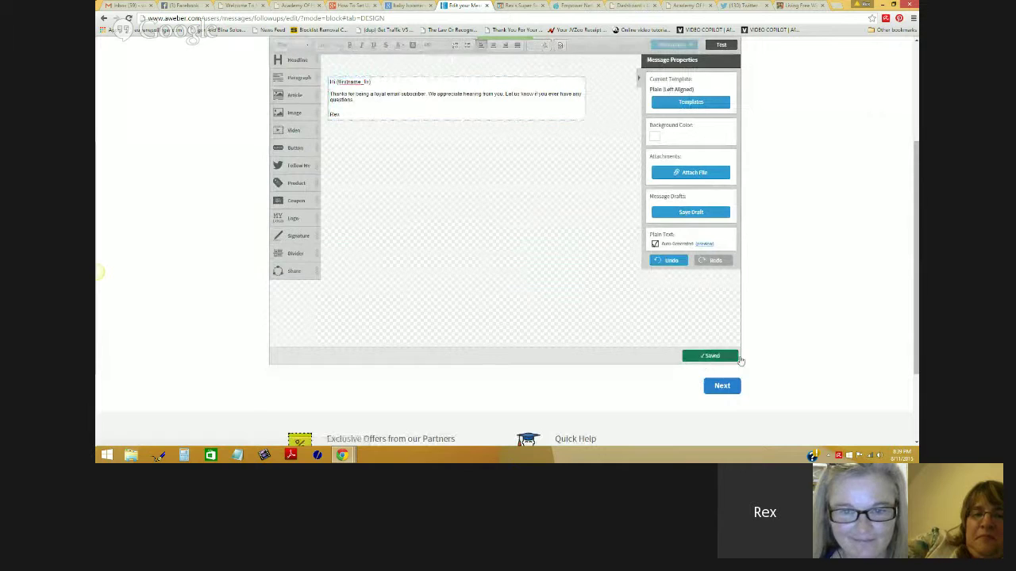
left_click(722, 387)
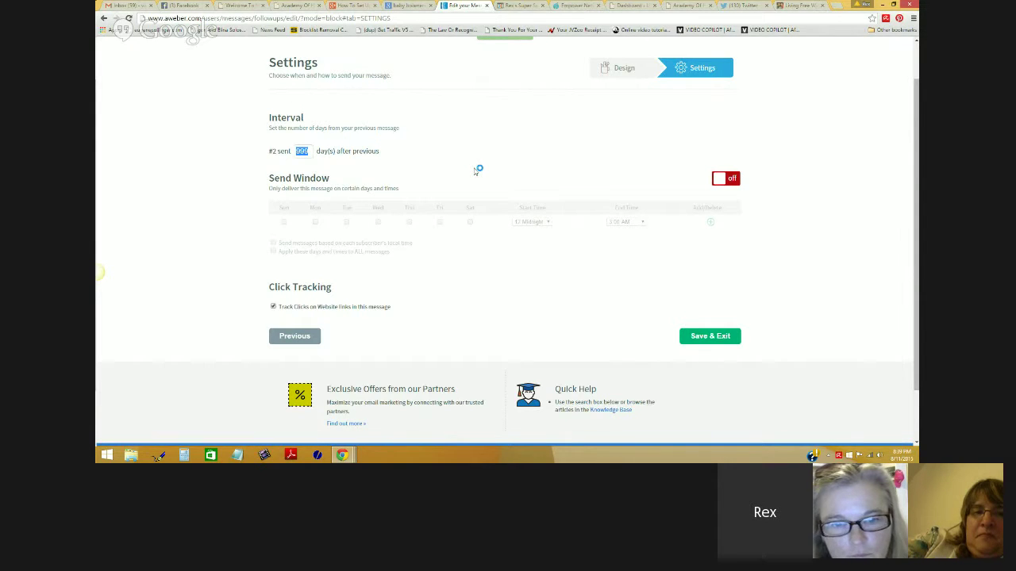
Step: Set the interval to 2 days and enable the send window with no delivery days ticked
type("2")
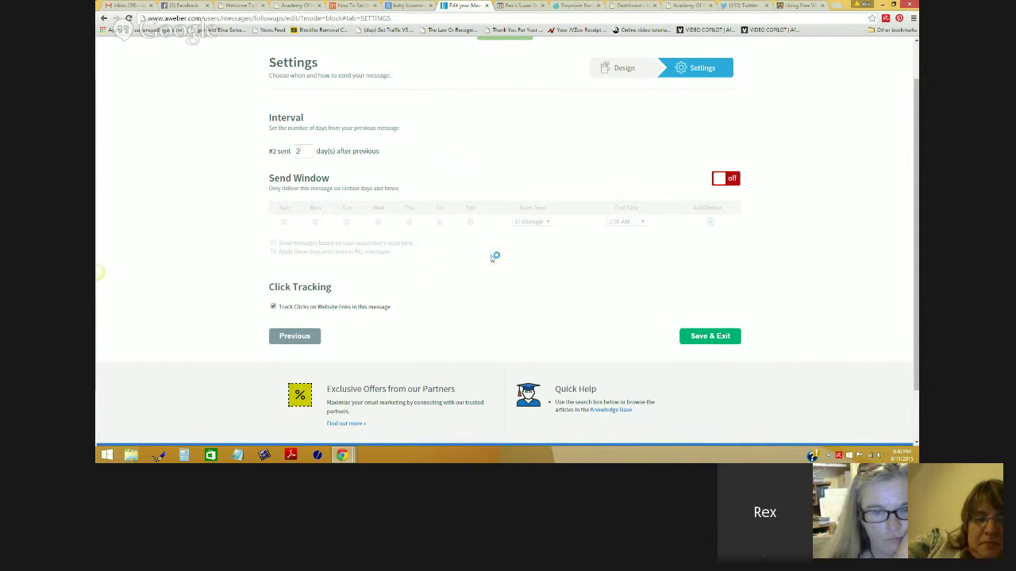
left_click(725, 179)
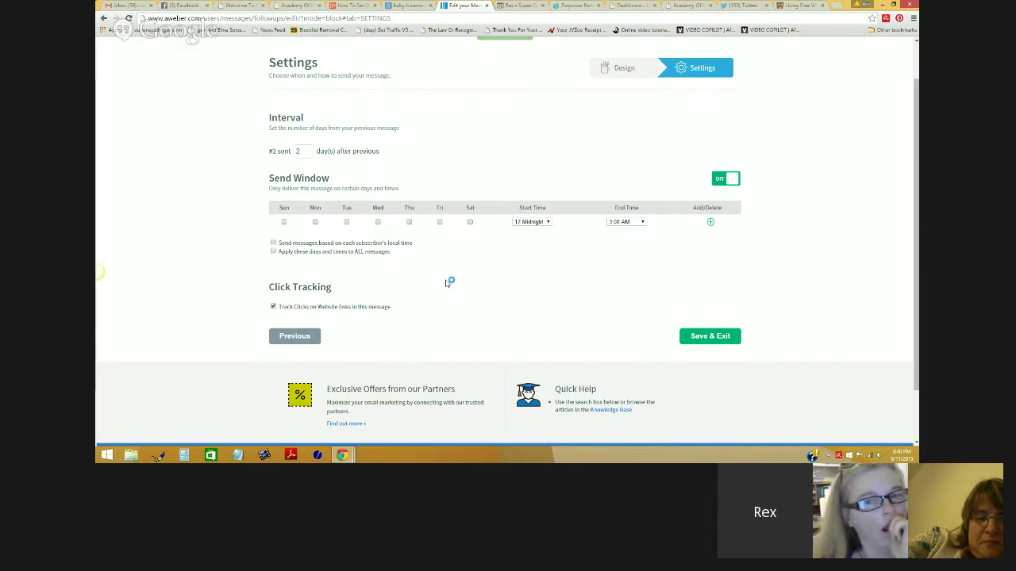
left_click(316, 223)
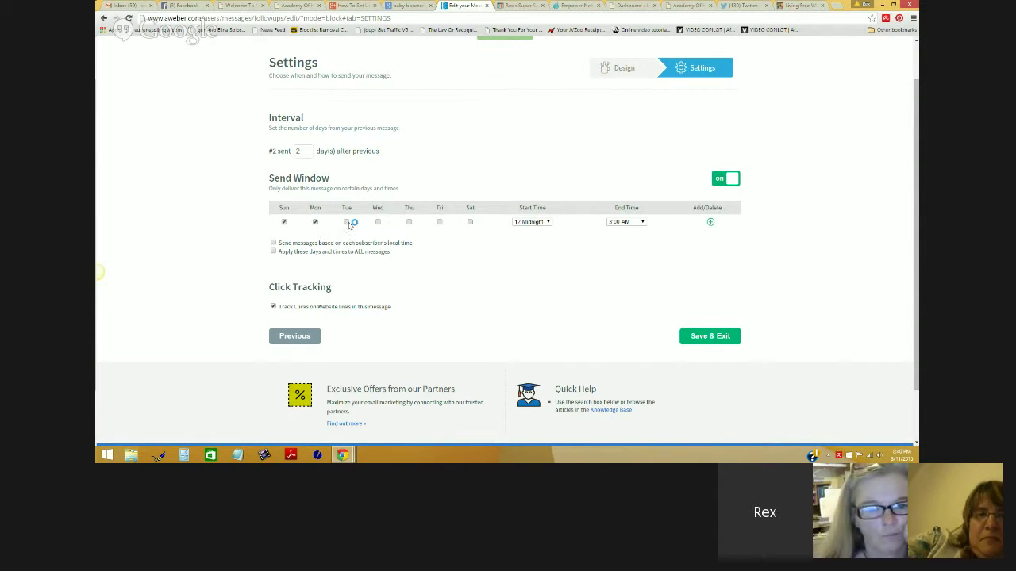
left_click(346, 222)
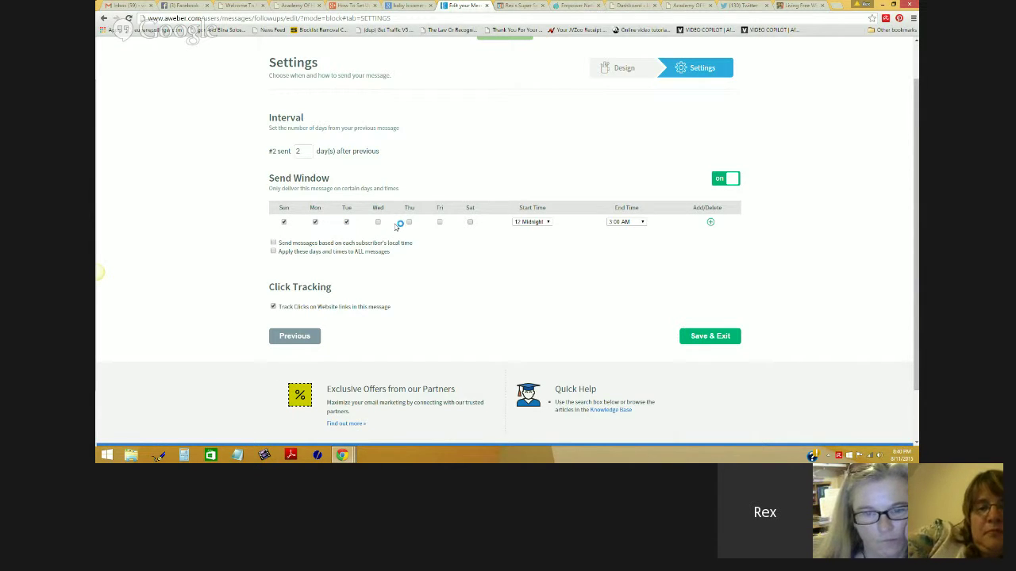
left_click(347, 223)
left_click(315, 222)
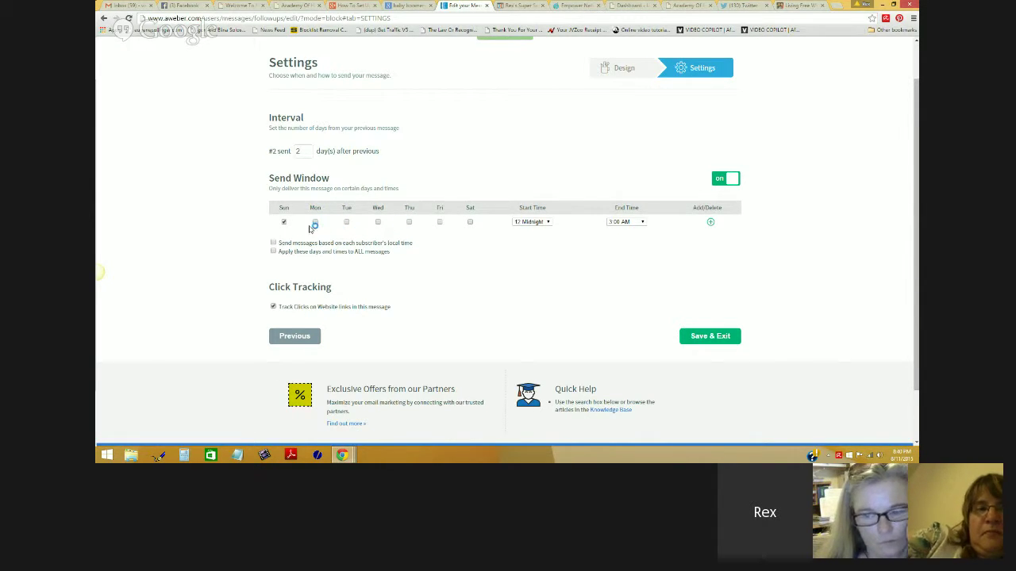
left_click(285, 223)
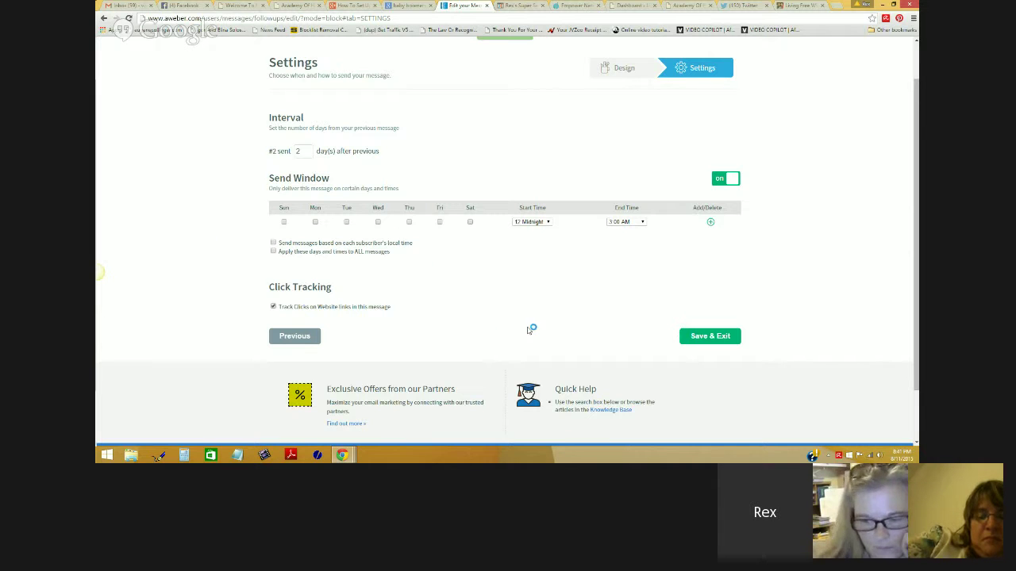
Step: Save the second email's settings and return to the Follow Up Series page
left_click(705, 340)
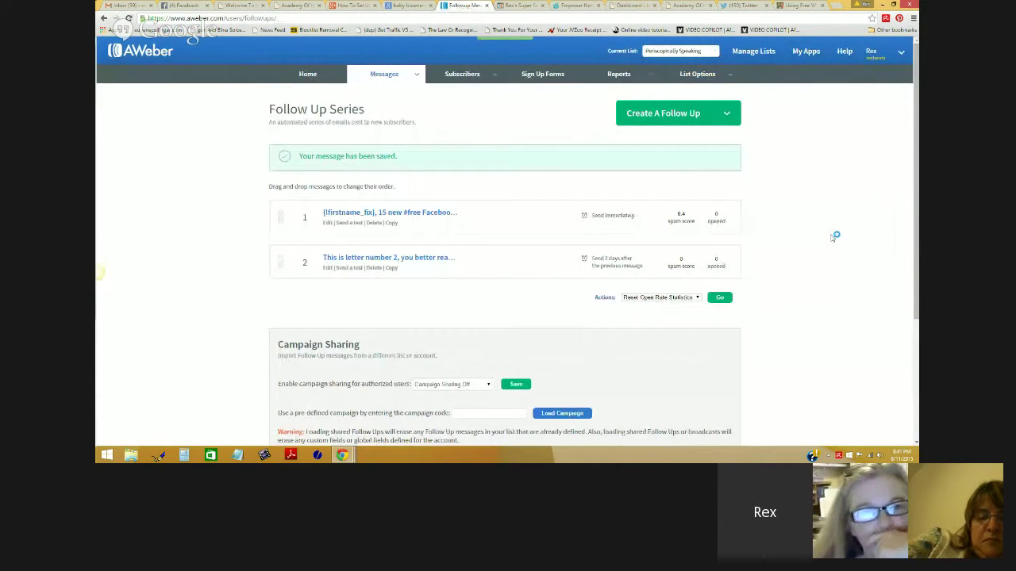
scroll(833, 235, "down", 1)
scroll(833, 235, "up", 1)
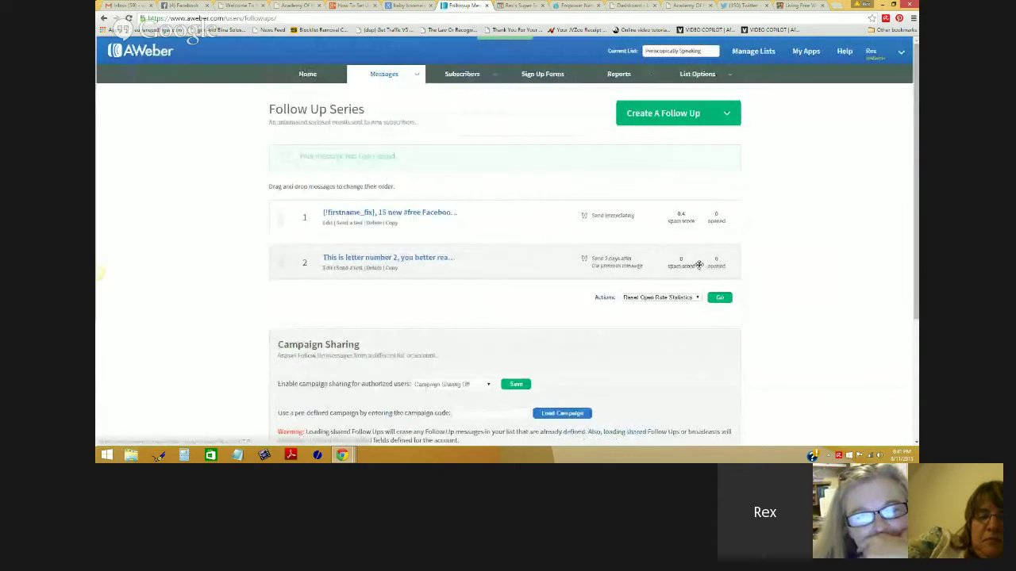
scroll(837, 291, "down", 1)
scroll(836, 295, "up", 1)
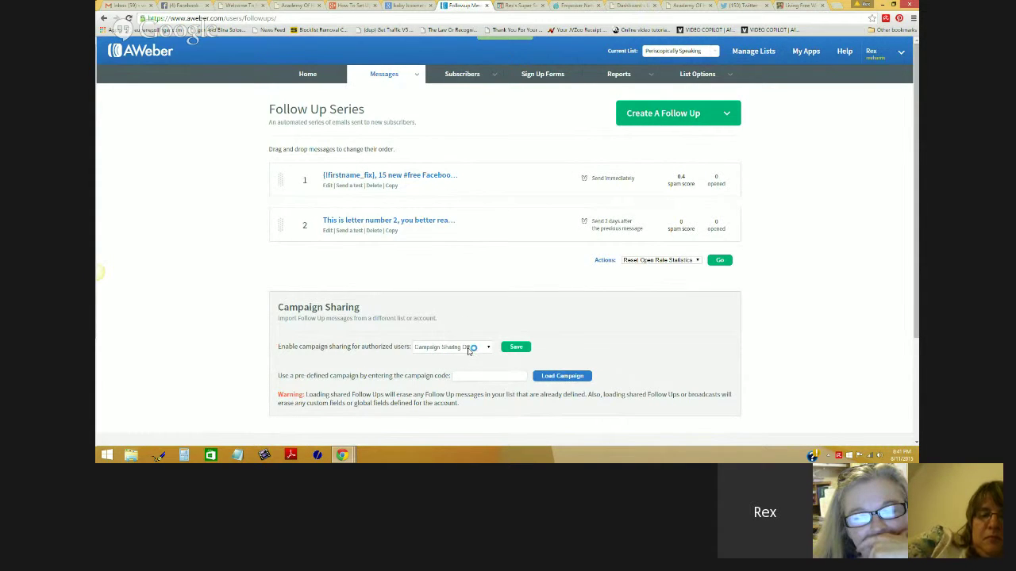
Step: Set campaign sharing to 'Follow Ups and Broadcasts', save it, and select the generated campaign code
left_click(489, 350)
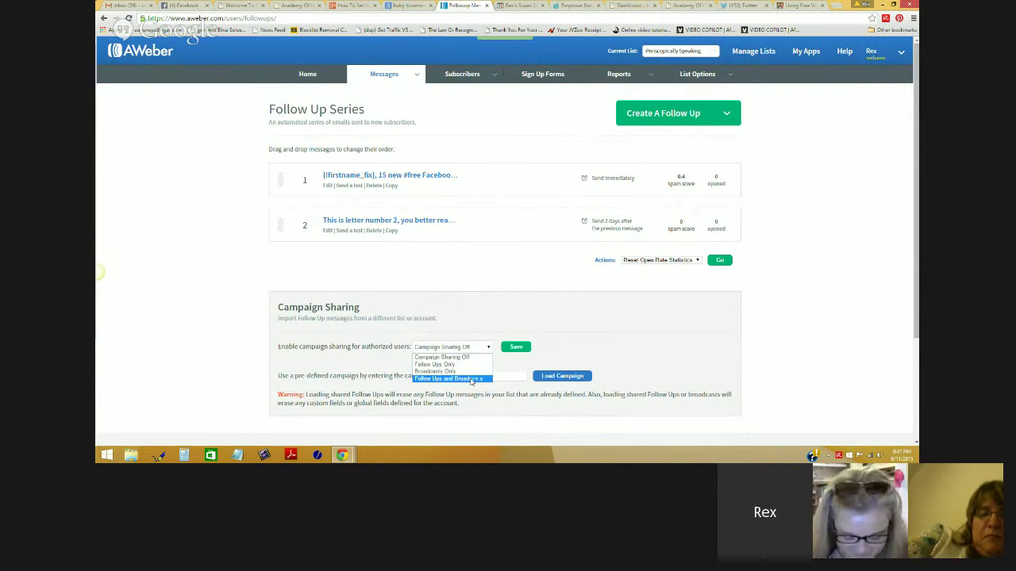
left_click(471, 379)
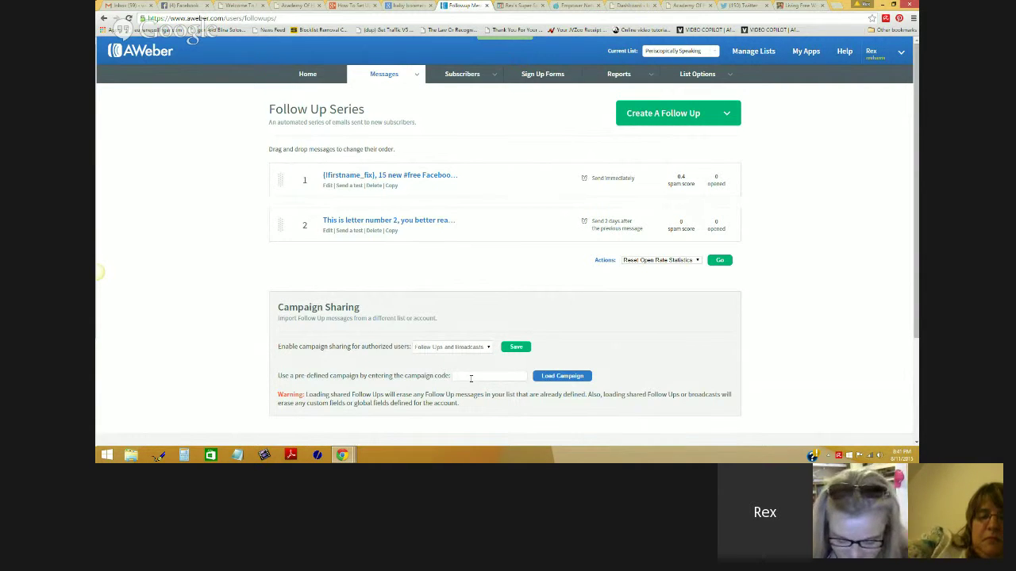
left_click(514, 347)
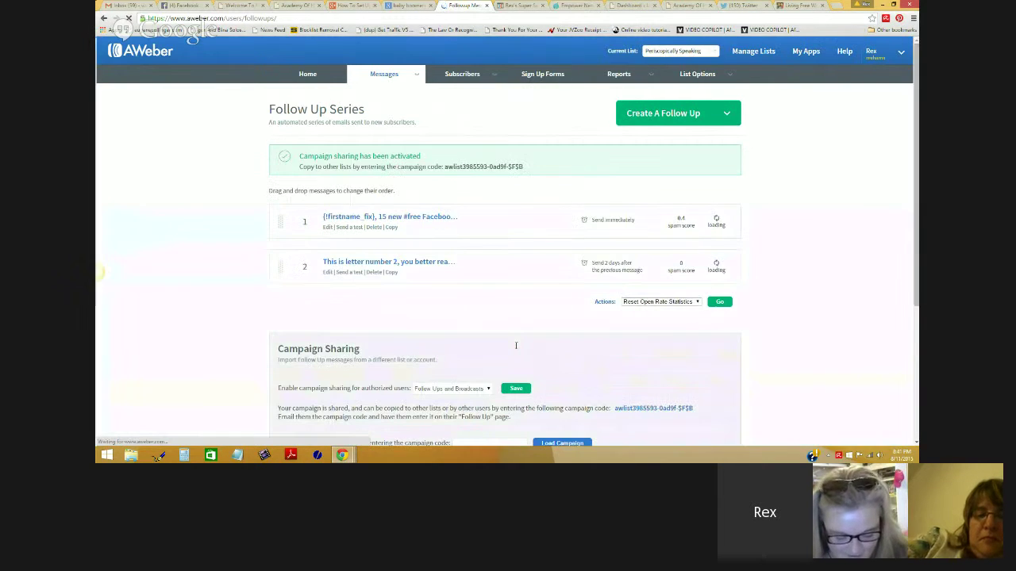
scroll(516, 349, "down", 1)
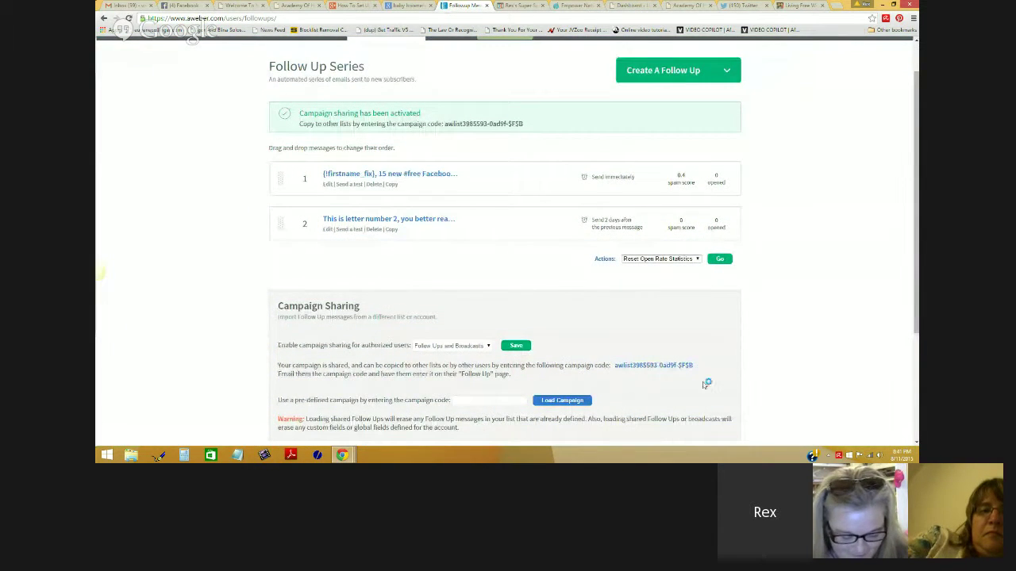
left_click_drag(703, 365, 613, 368)
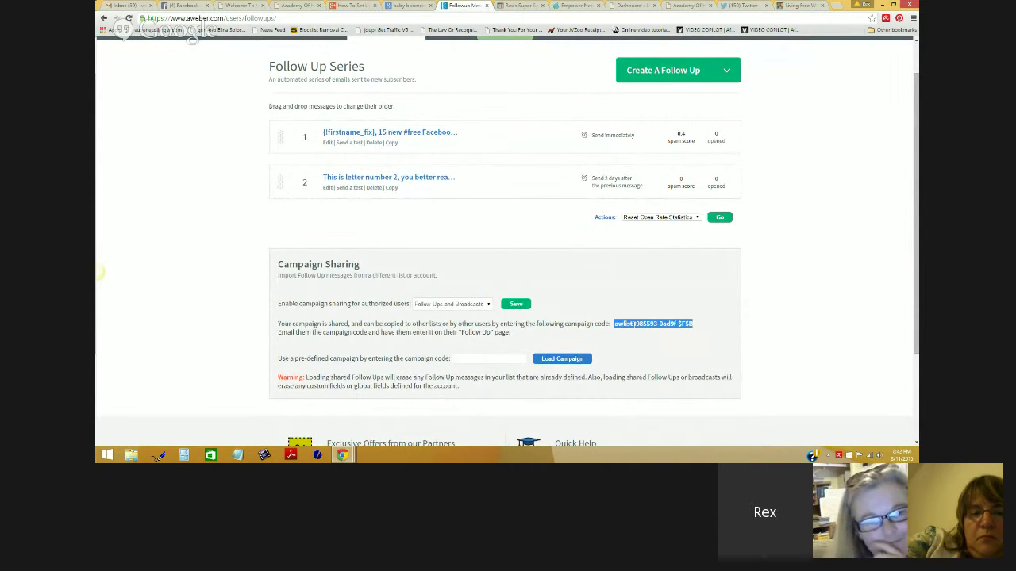
Step: Copy the generated campaign code and paste it into the pre-defined campaign code field
right_click(635, 326)
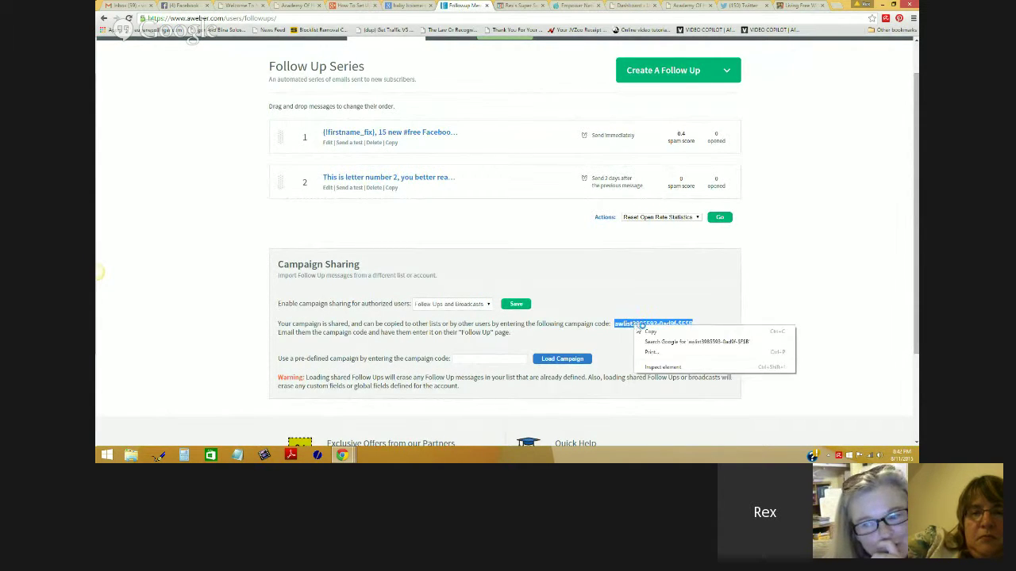
left_click(563, 366)
left_click(476, 358)
right_click(474, 358)
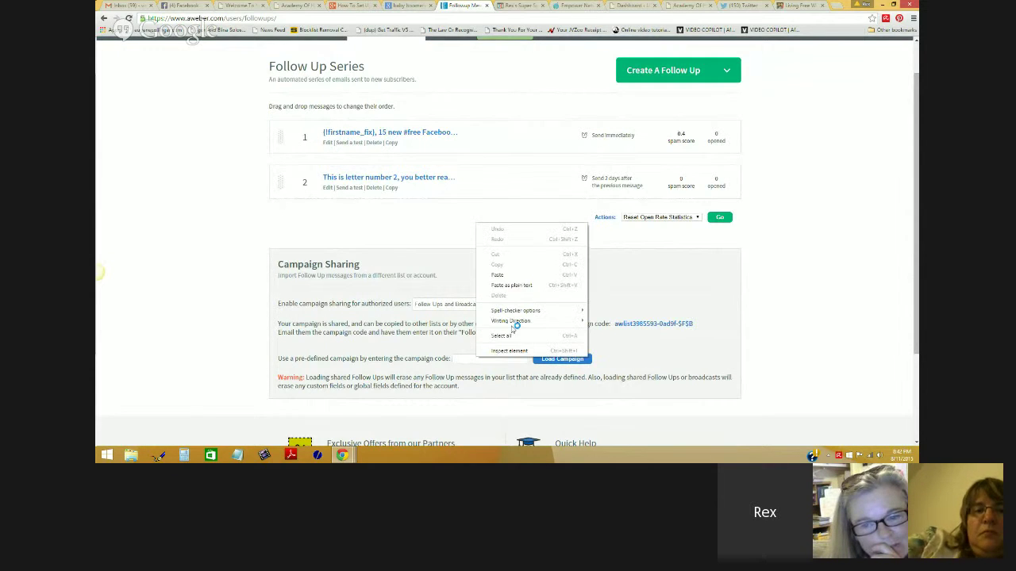
left_click(512, 275)
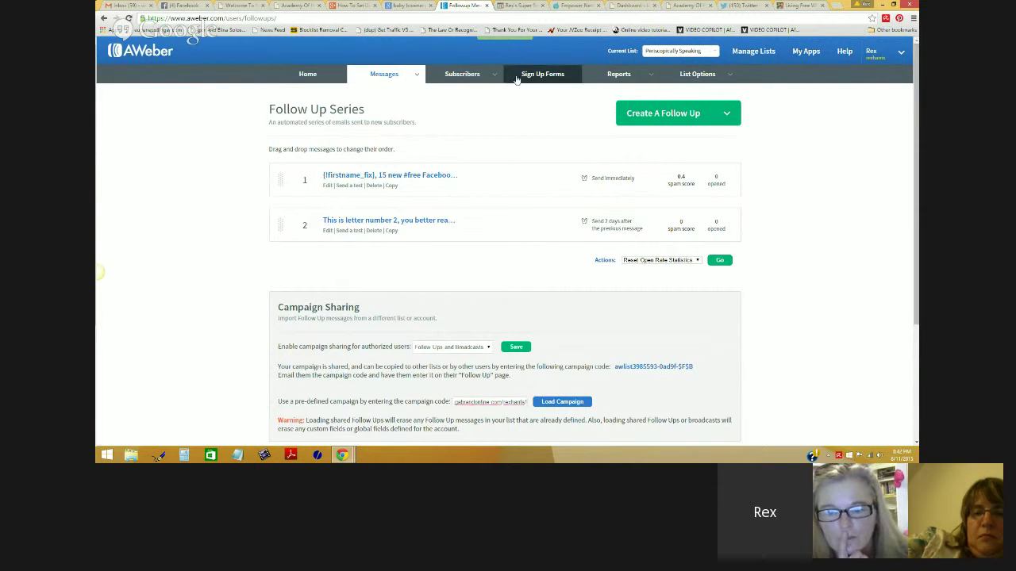
Step: Look through Subscribers > Manage Subscribers, then switch to the empty Sign Up Forms page
left_click(486, 75)
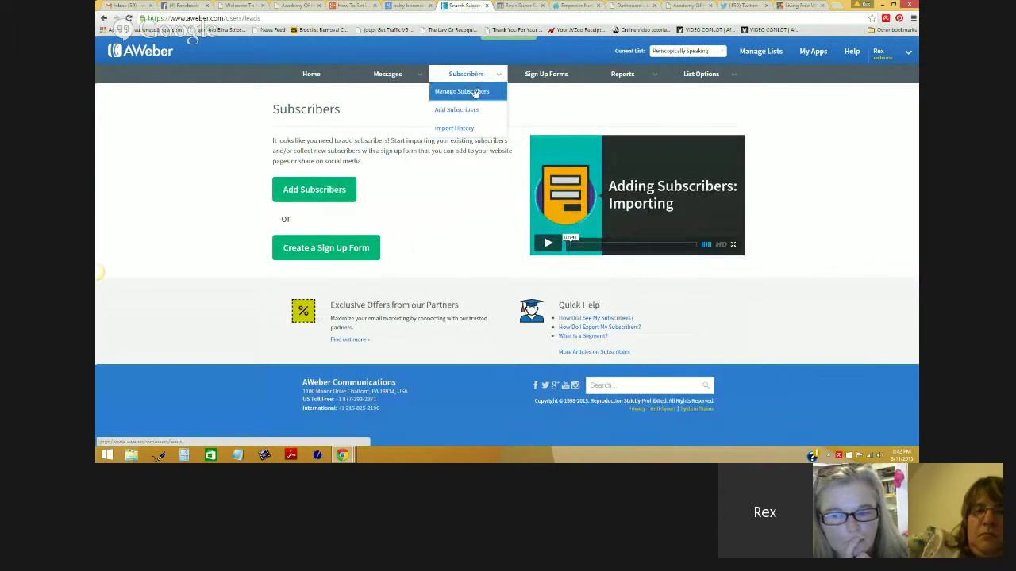
left_click(473, 92)
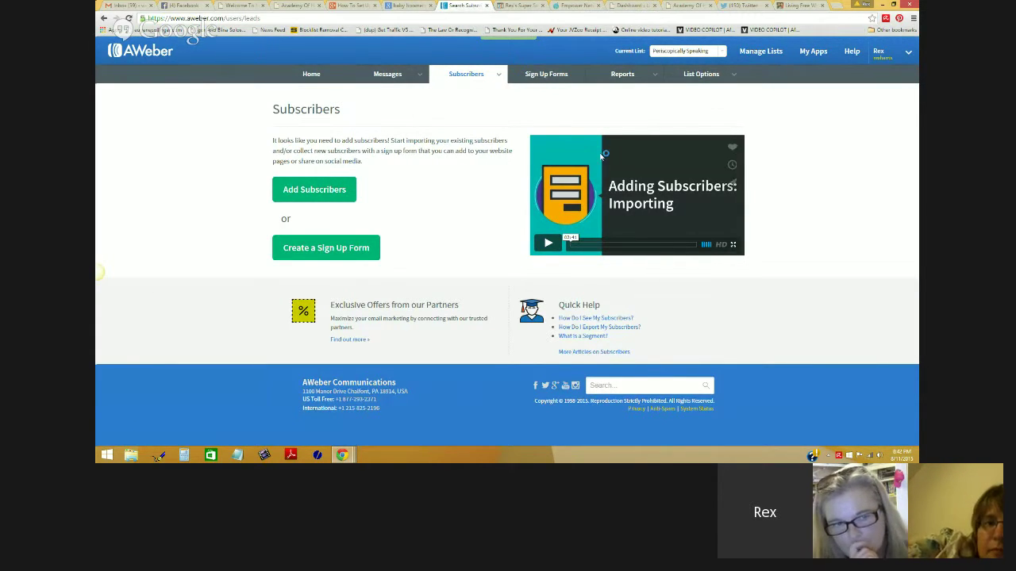
mouse_move(466, 74)
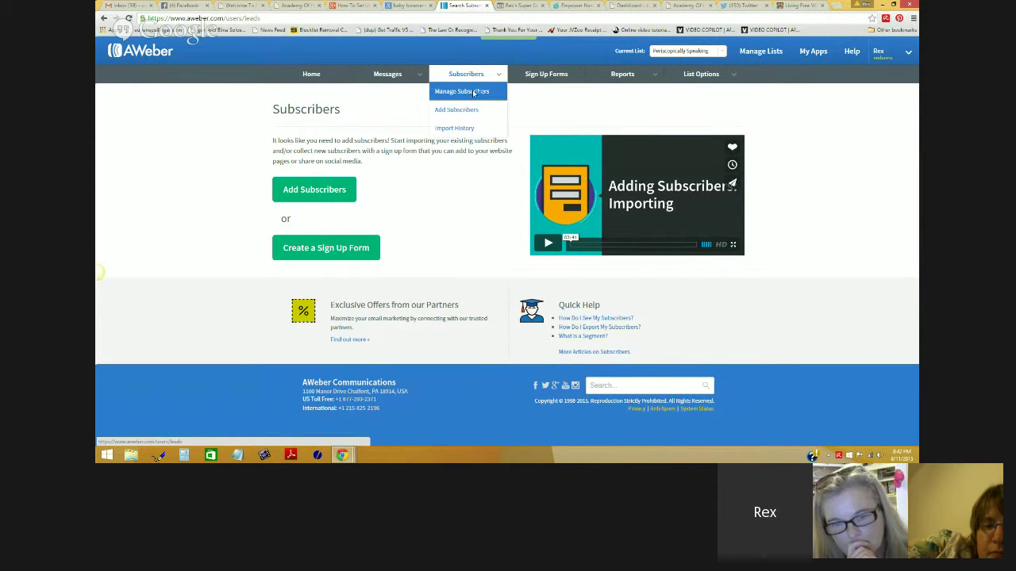
left_click(473, 92)
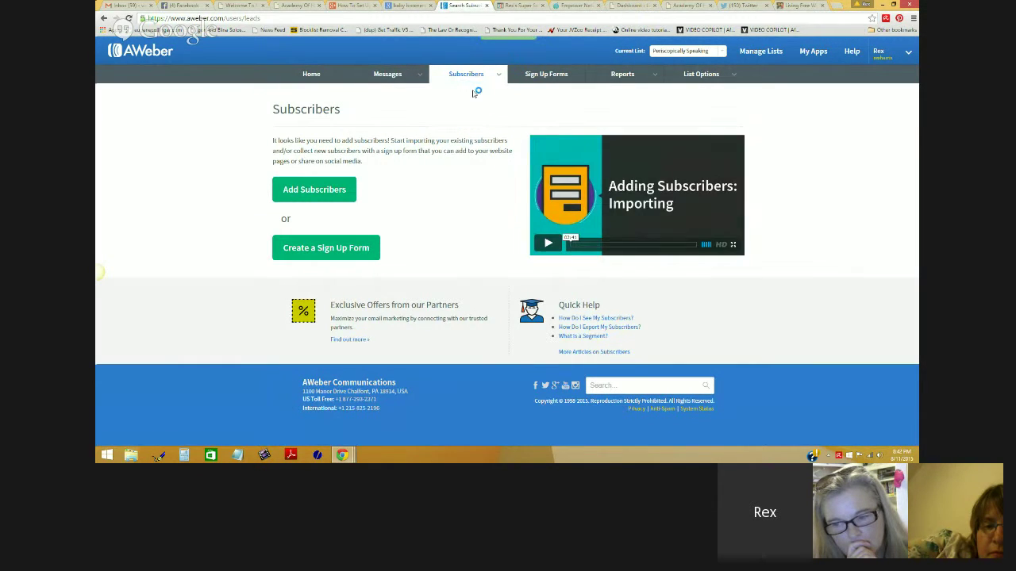
mouse_move(467, 73)
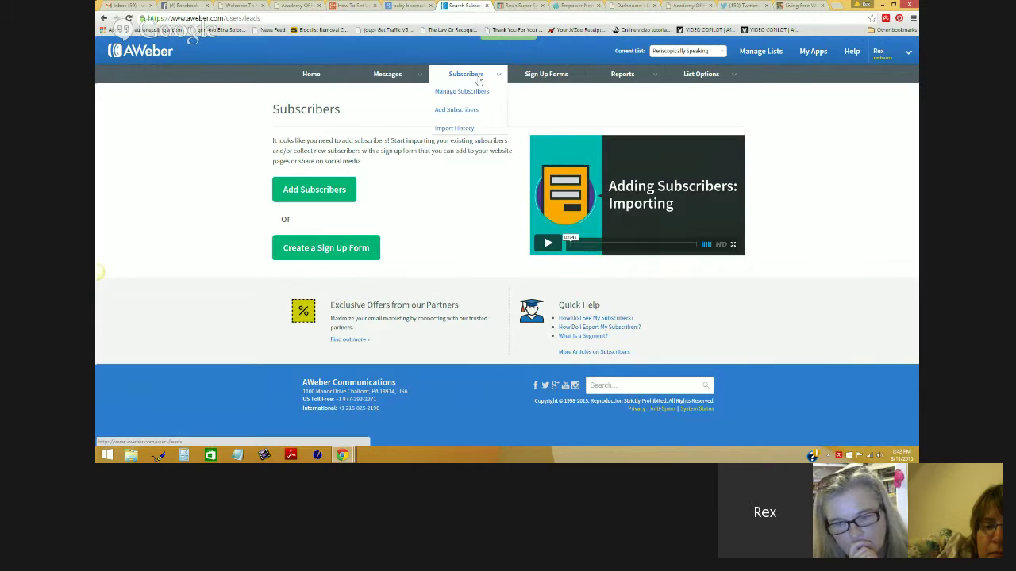
left_click(467, 128)
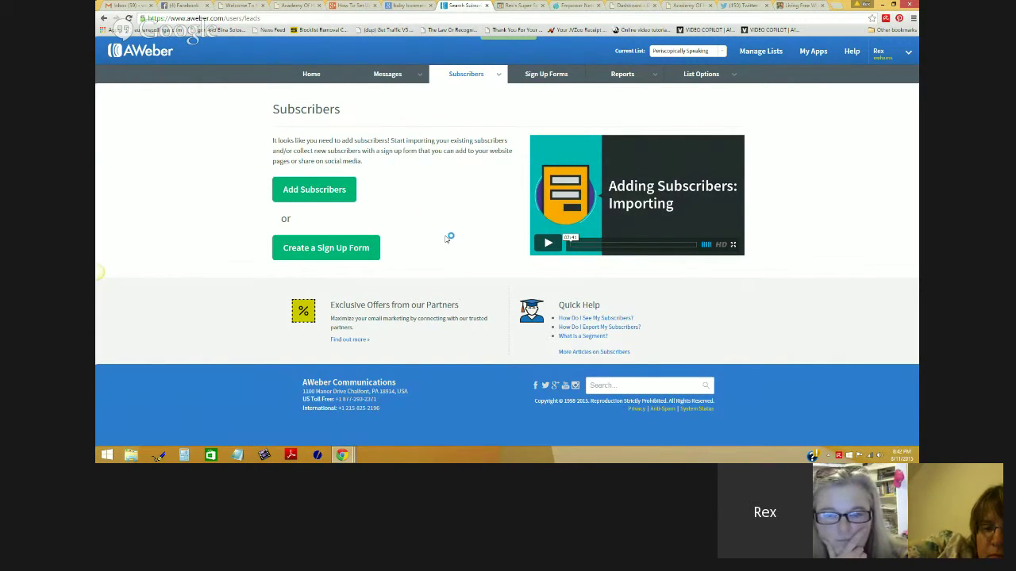
mouse_move(460, 77)
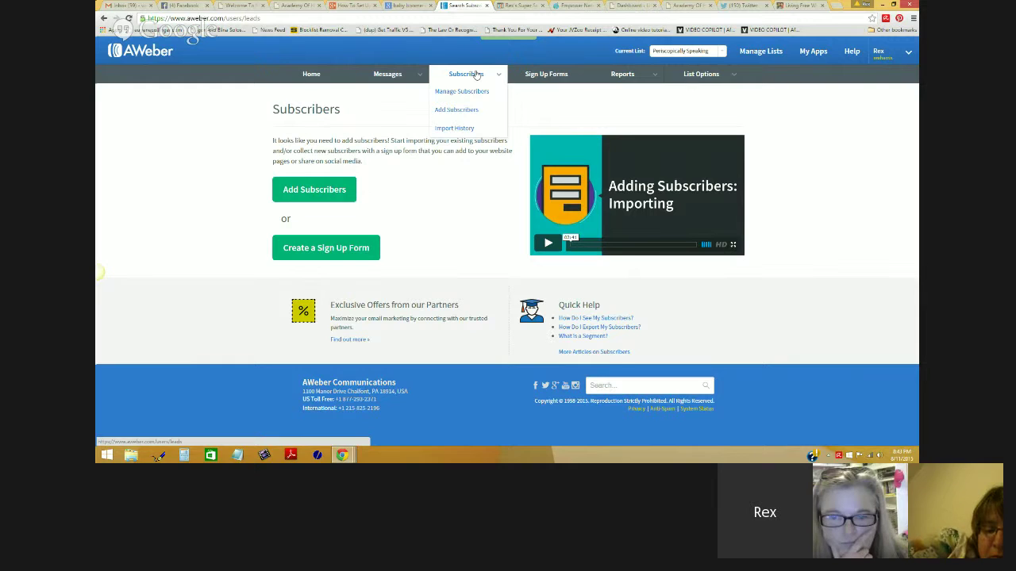
left_click(563, 75)
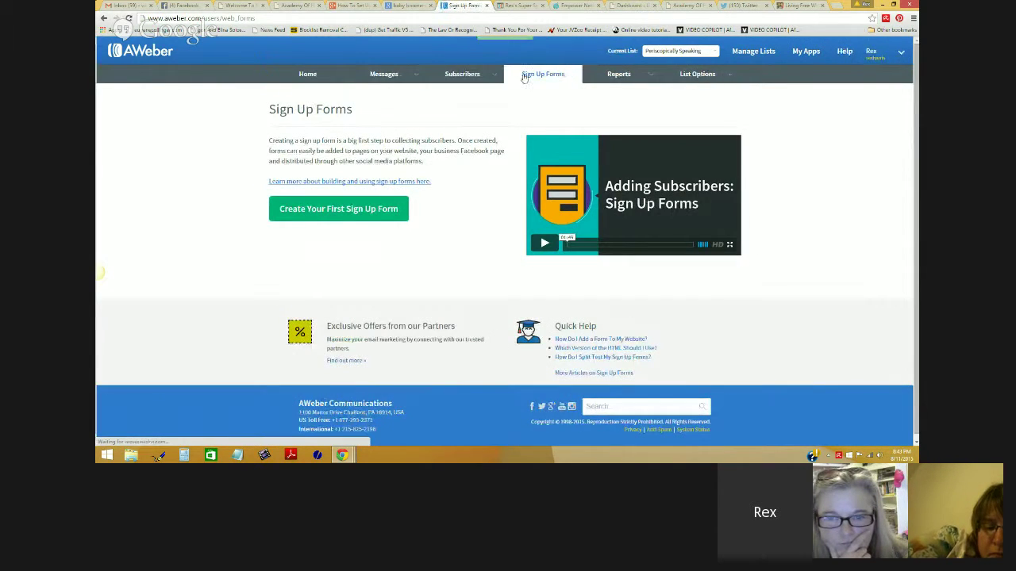
Step: Browse Manage Subscribers, Add Subscribers help and the sign-up form creator, then return Home
left_click(470, 92)
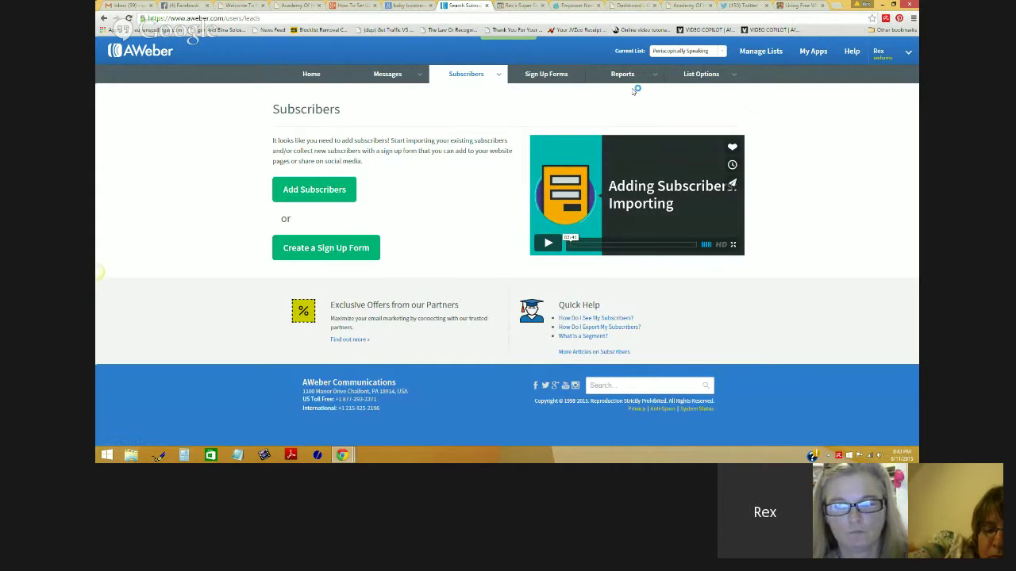
mouse_move(631, 77)
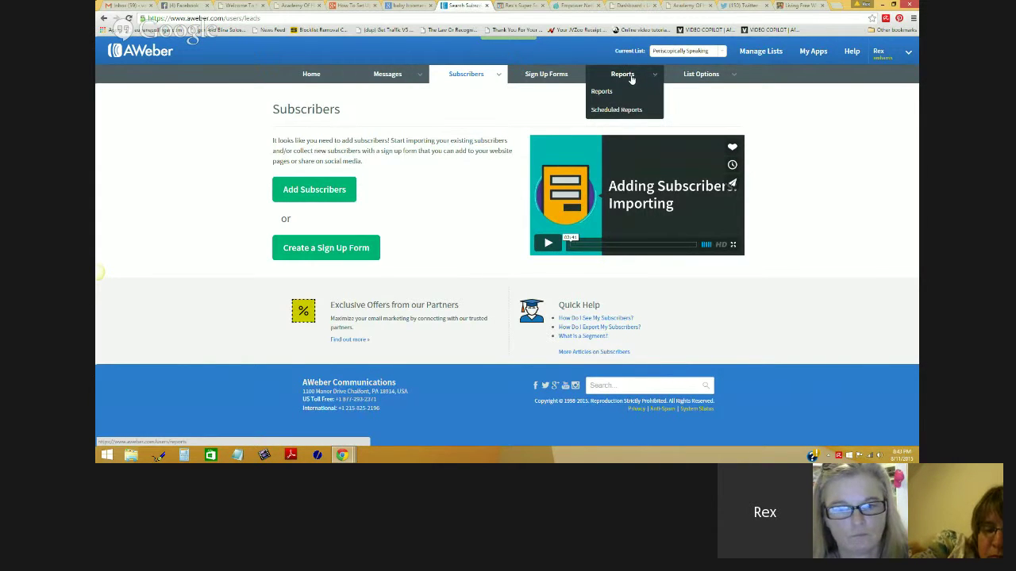
mouse_move(709, 82)
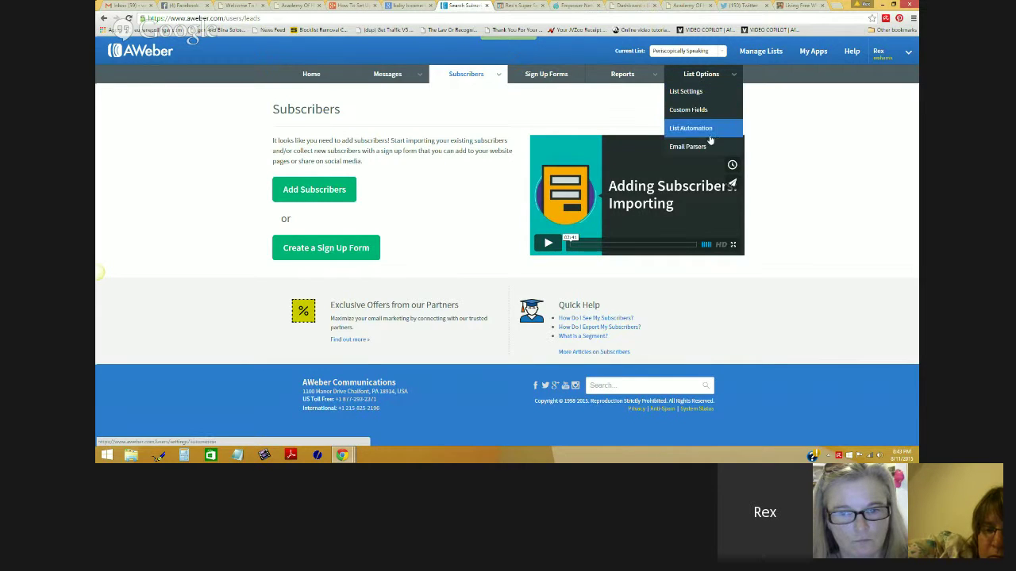
left_click(317, 189)
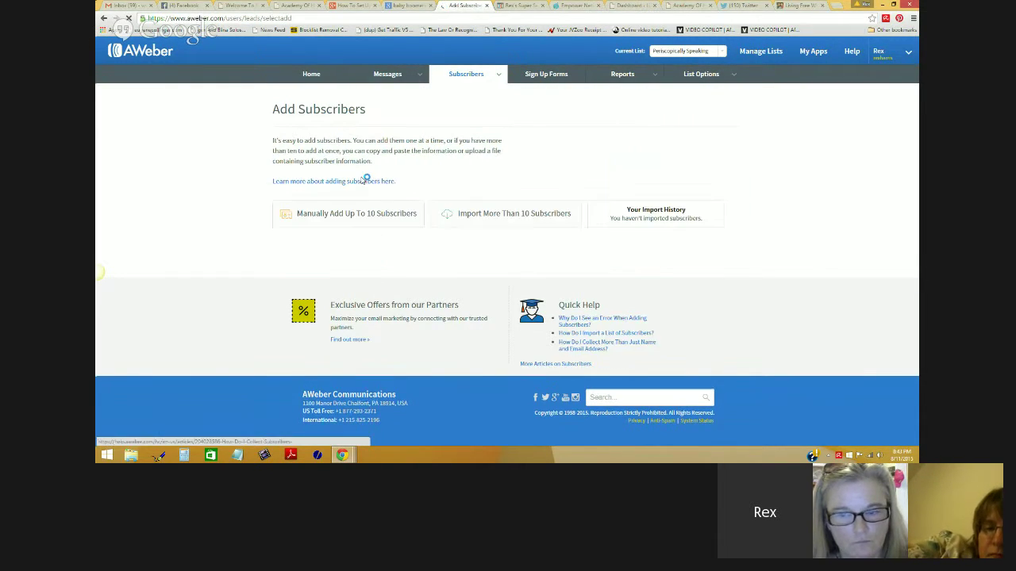
left_click(361, 181)
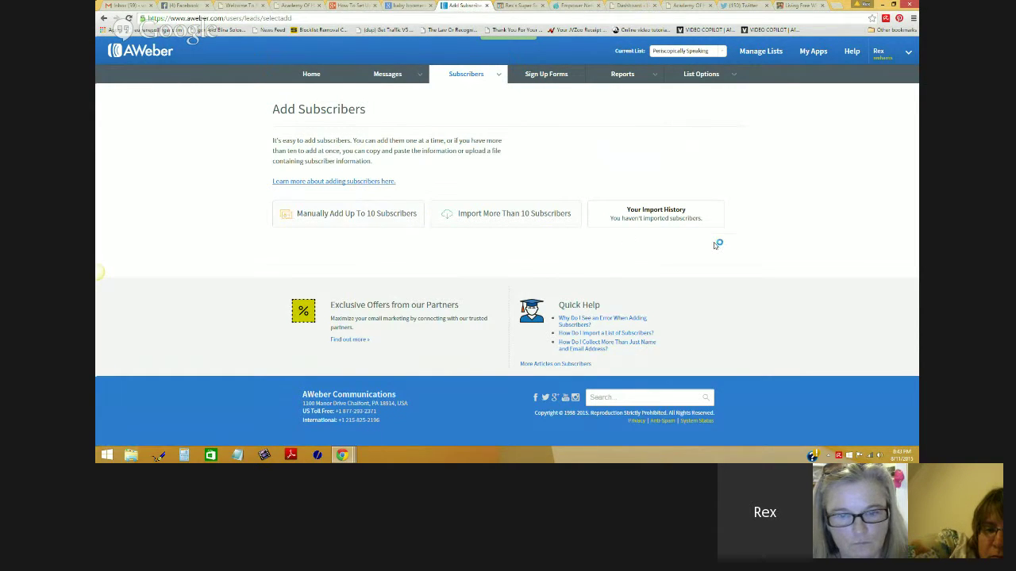
left_click(103, 18)
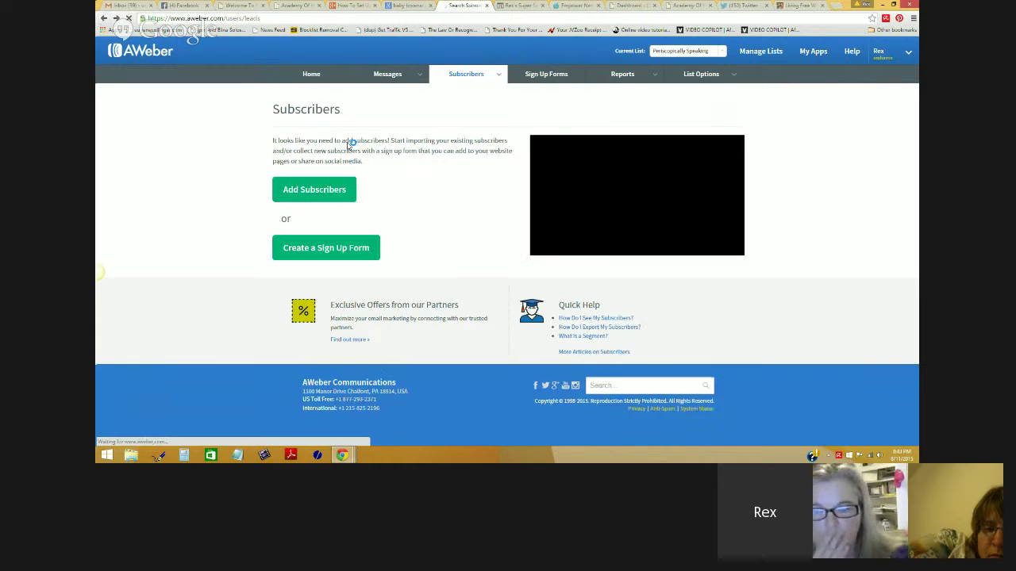
left_click(325, 248)
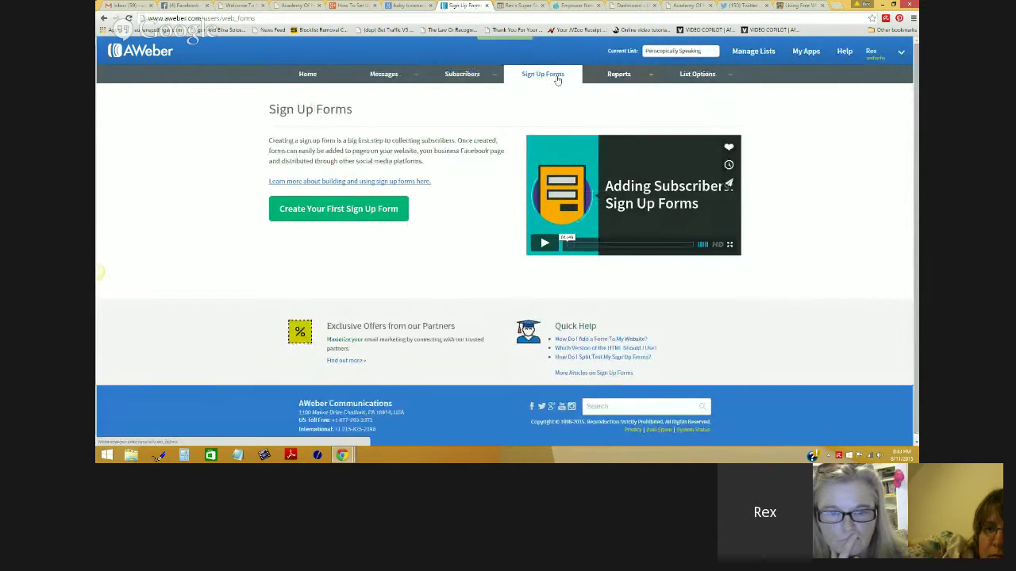
left_click(472, 92)
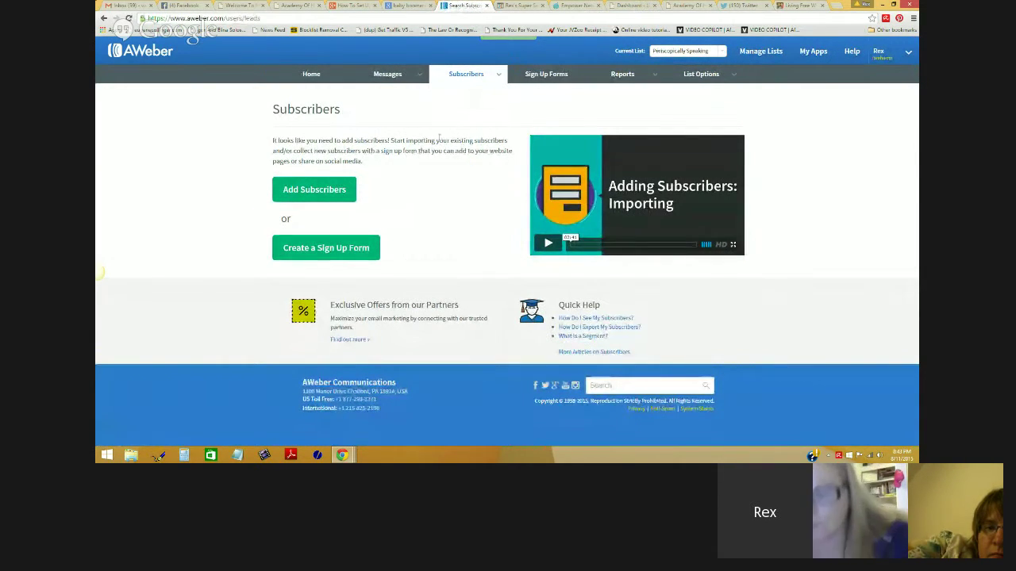
left_click(312, 76)
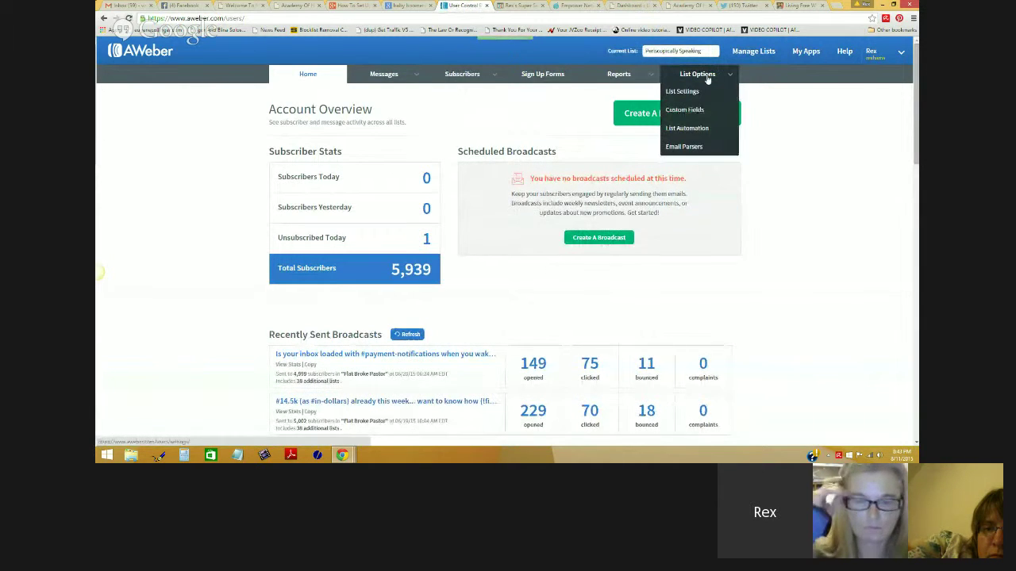
Step: Glance at the list's basic settings and Manage Subscribers, then go back to Account Overview
left_click(696, 99)
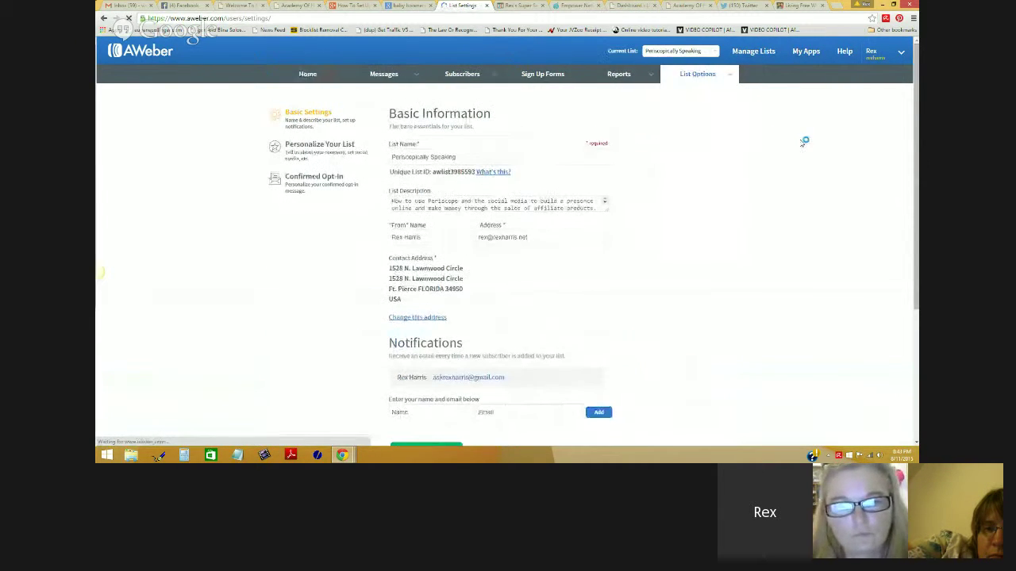
scroll(794, 145, "down", 3)
scroll(794, 144, "up", 3)
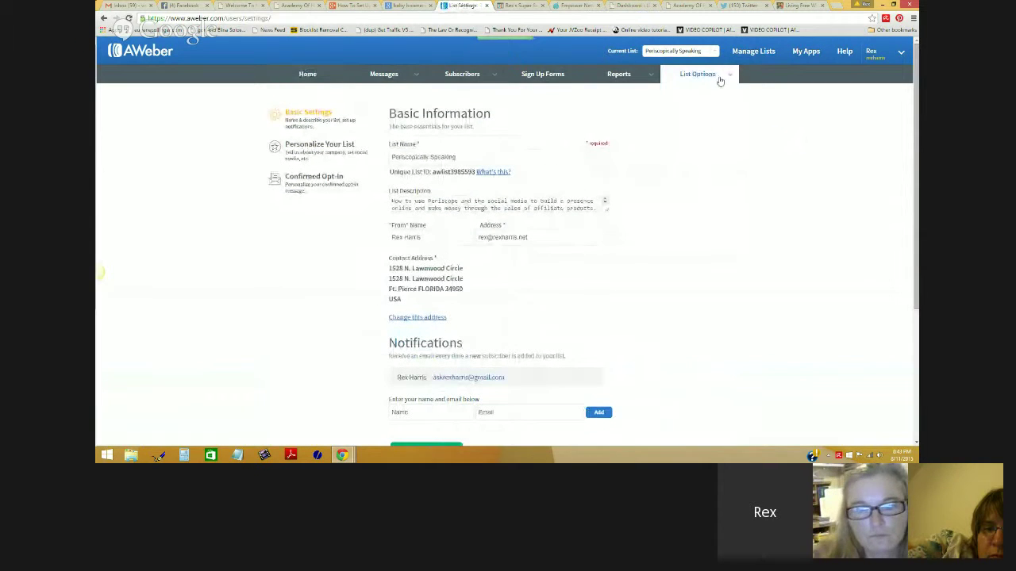
mouse_move(719, 80)
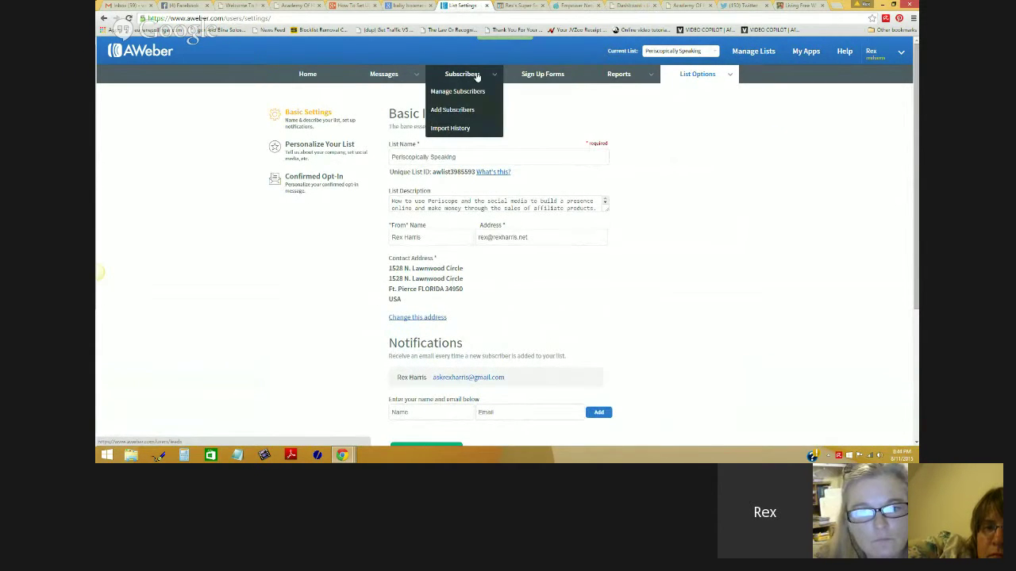
left_click(477, 91)
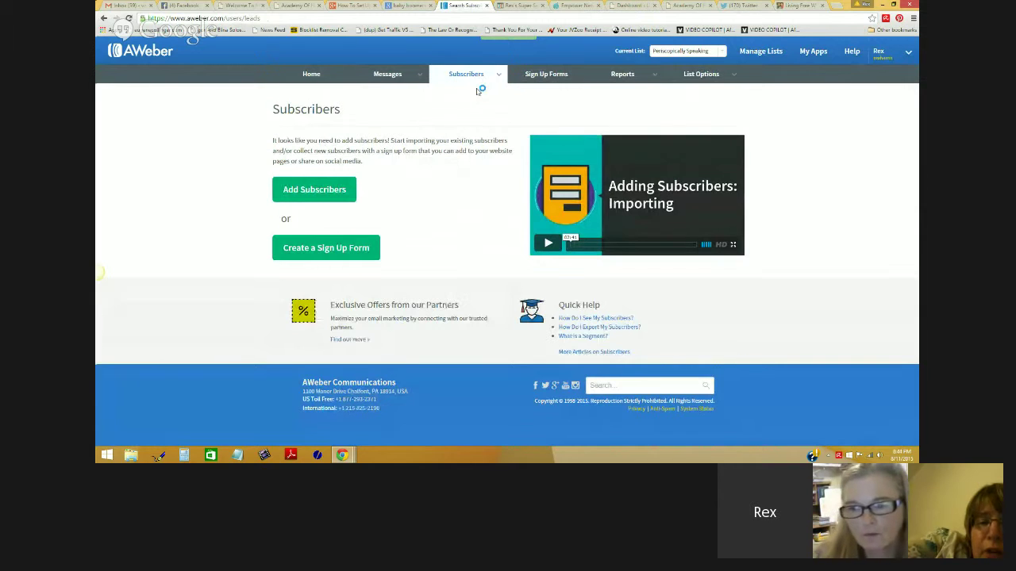
mouse_move(403, 79)
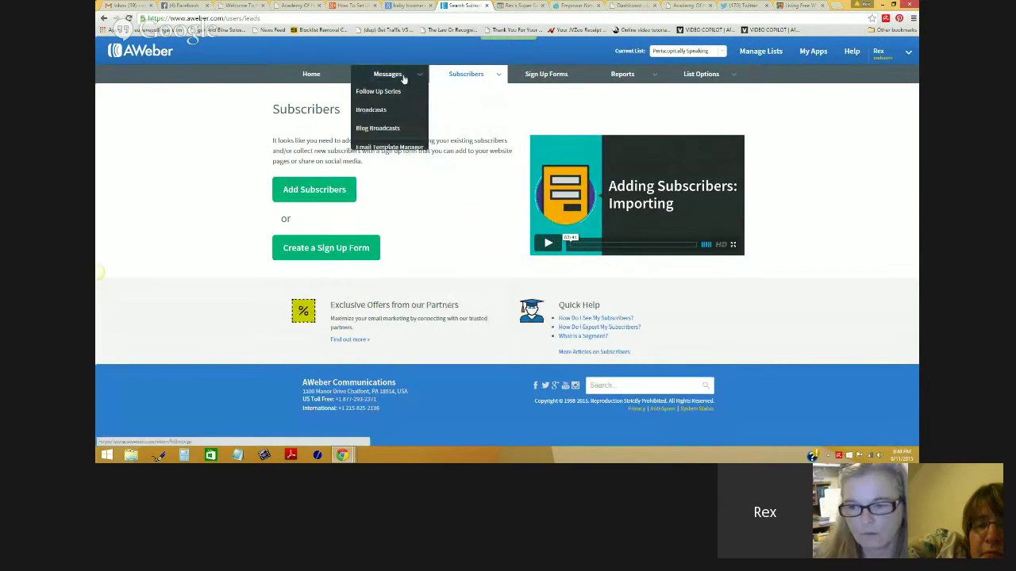
mouse_move(446, 78)
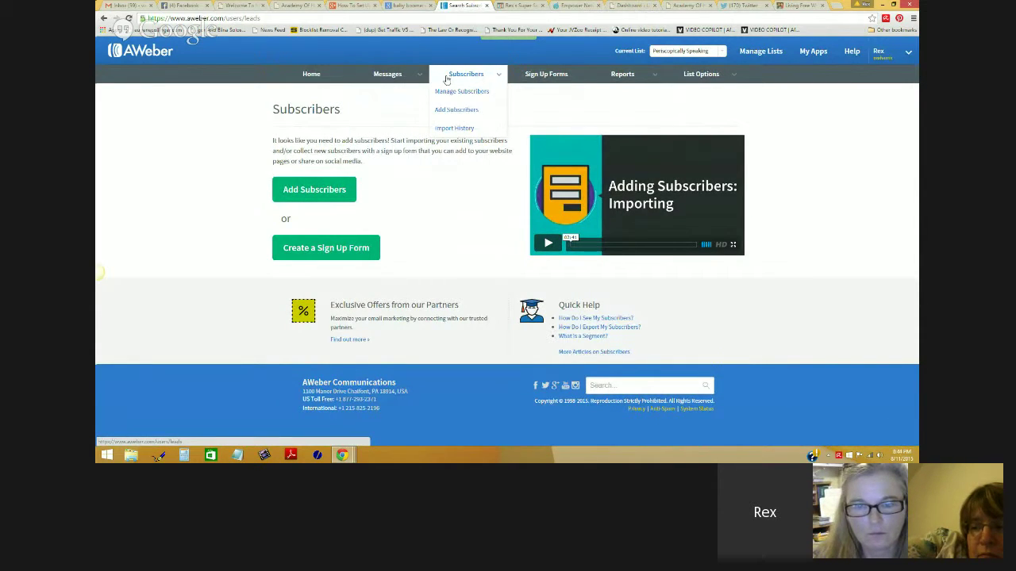
left_click(311, 75)
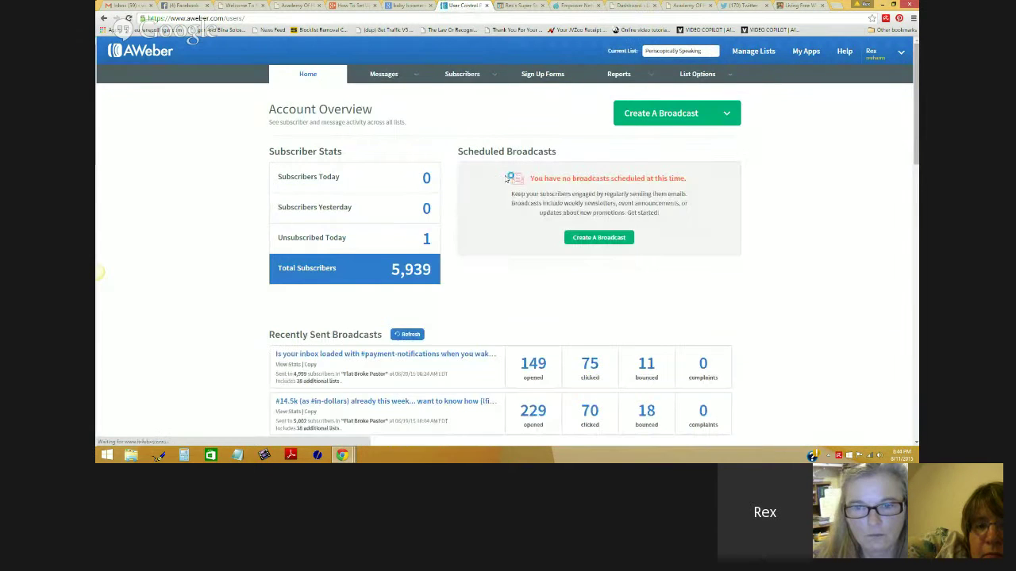
Step: Scroll the Account Overview, then open Manage Subscribers for the current list
scroll(742, 268, "down", 15)
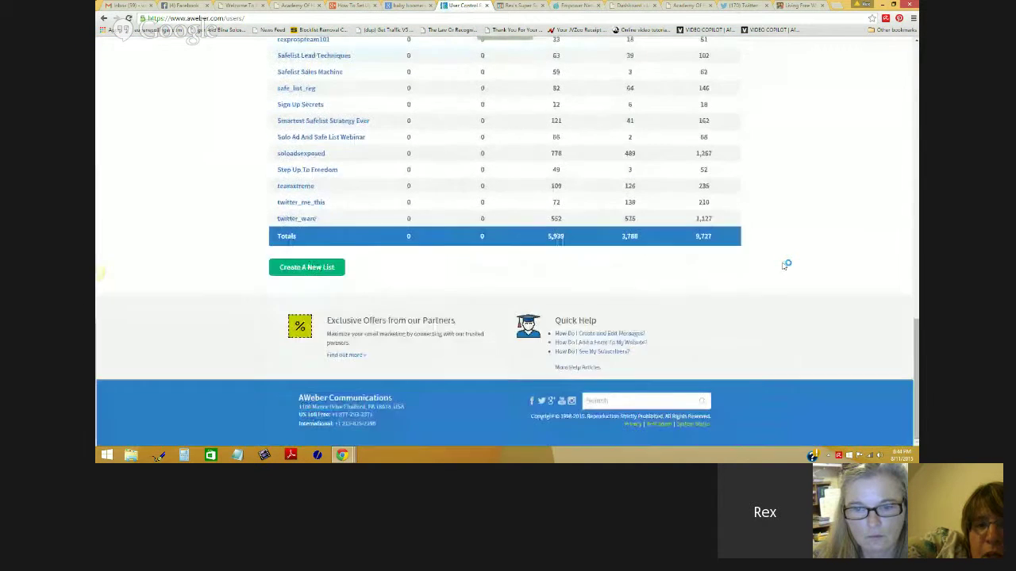
scroll(786, 262, "up", 15)
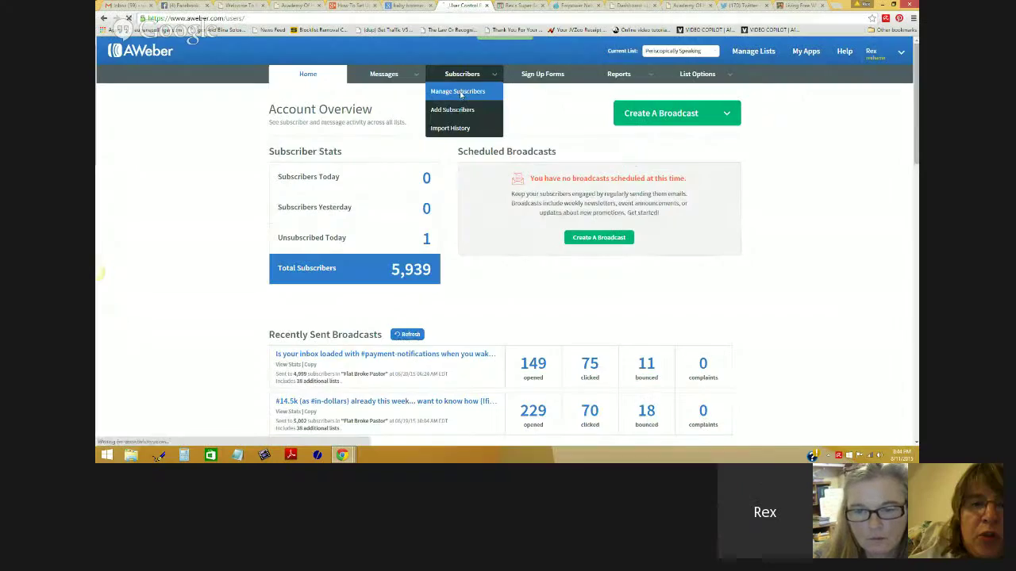
left_click(463, 94)
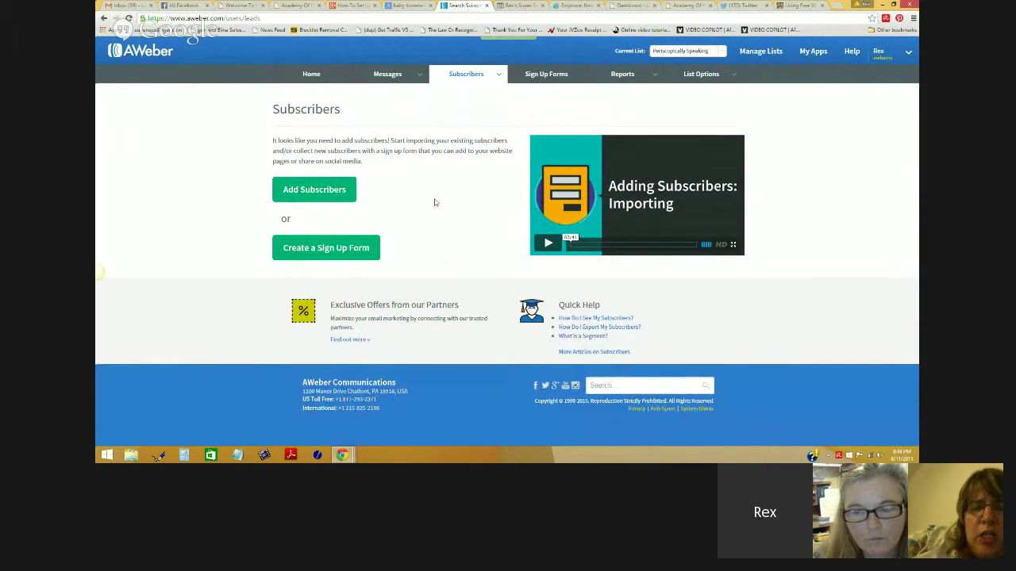
mouse_move(402, 88)
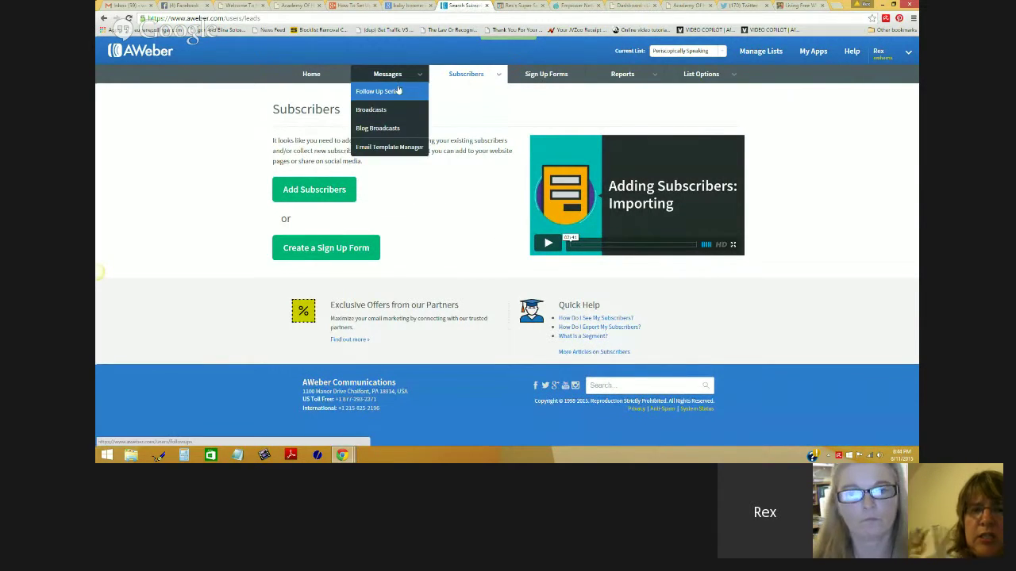
Step: Check the list dropdown and My Account page, then open Subscribers > Import History from Home
left_click(722, 53)
left_click(910, 52)
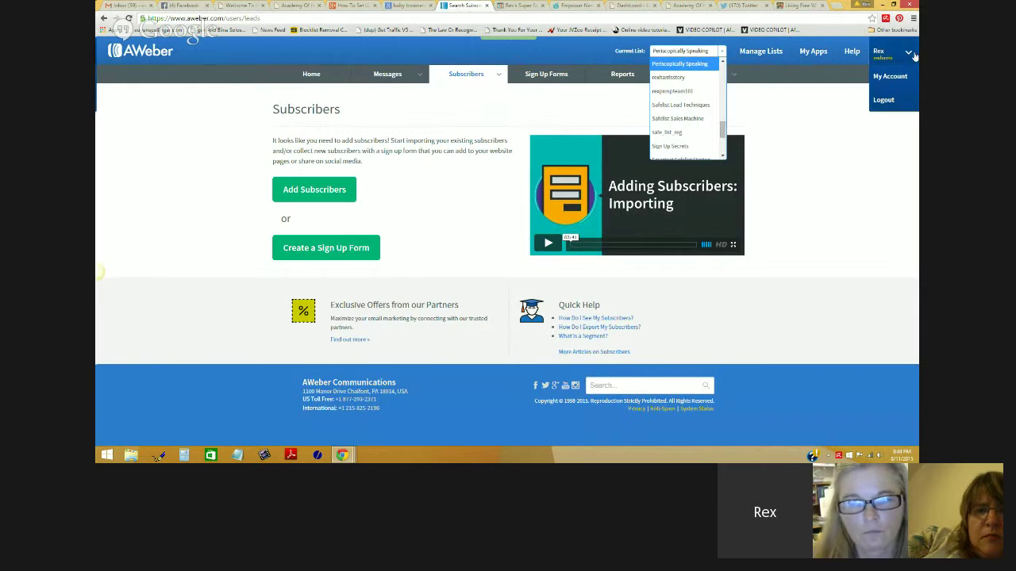
left_click(890, 76)
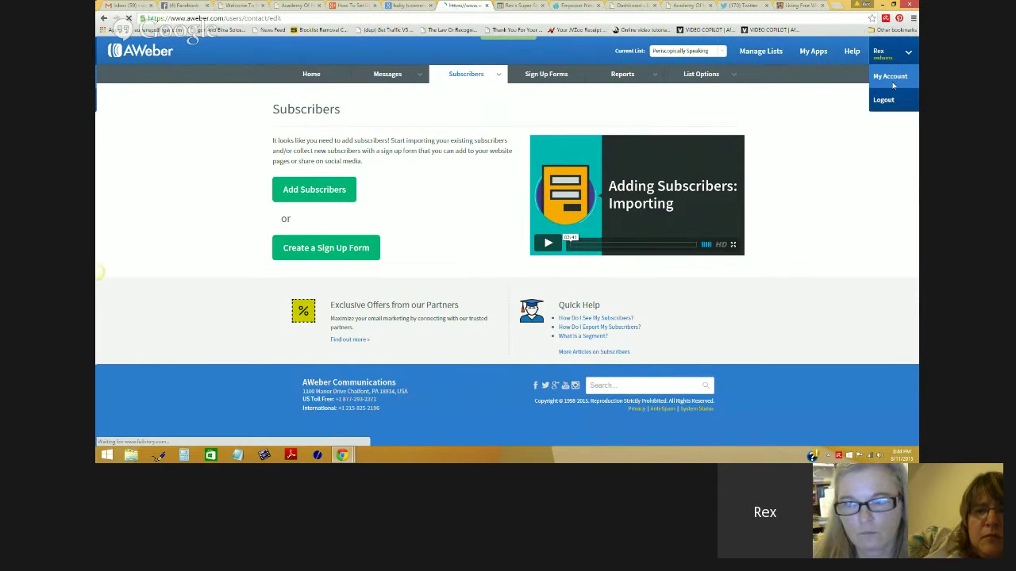
scroll(714, 224, "down", 3)
scroll(635, 175, "up", 3)
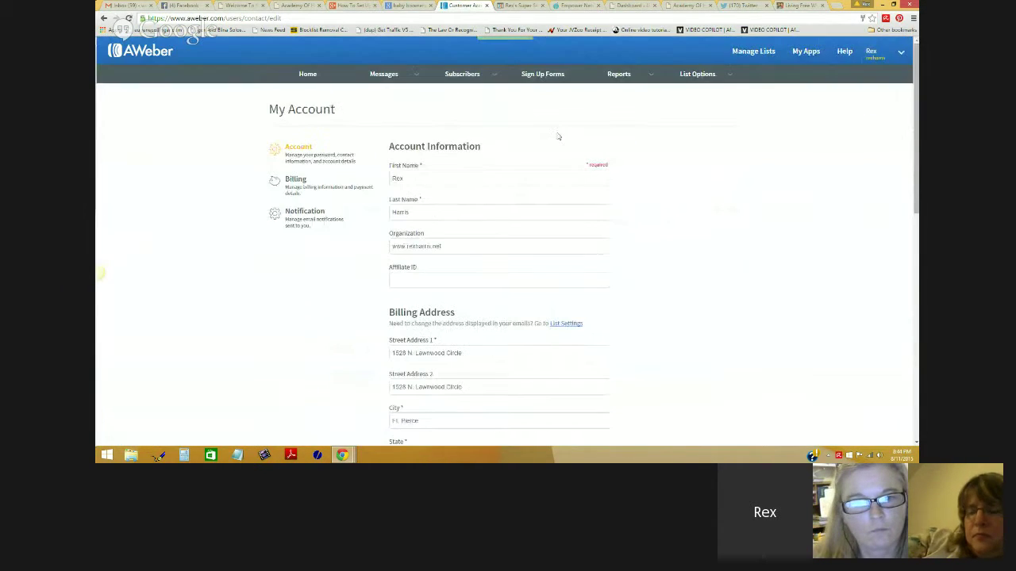
left_click(327, 75)
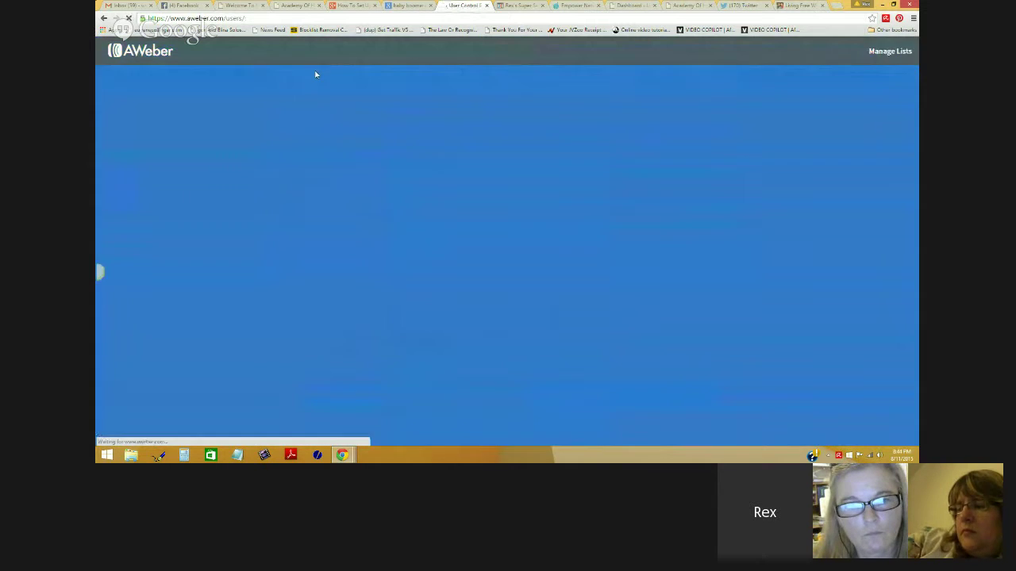
mouse_move(463, 75)
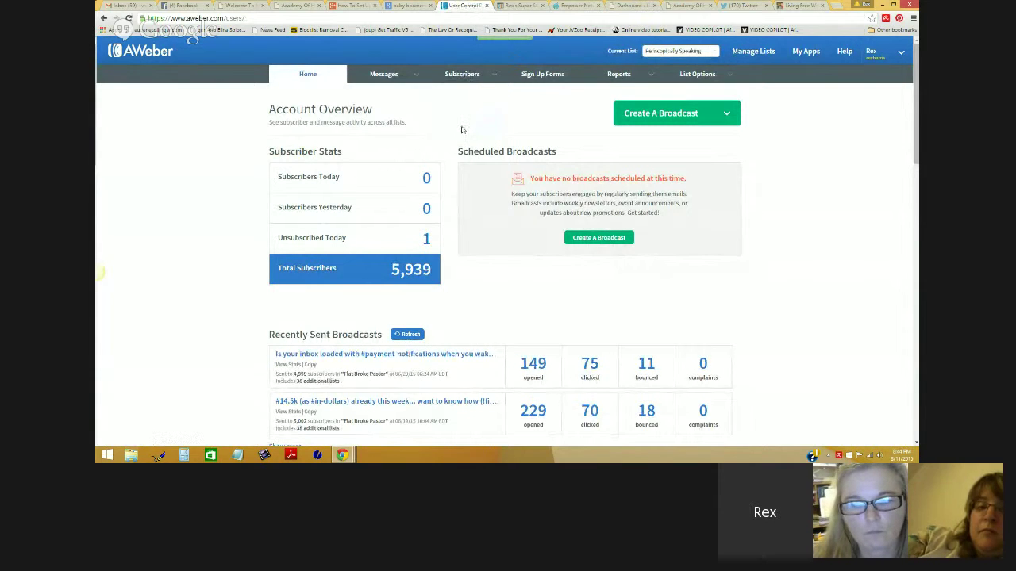
left_click(462, 128)
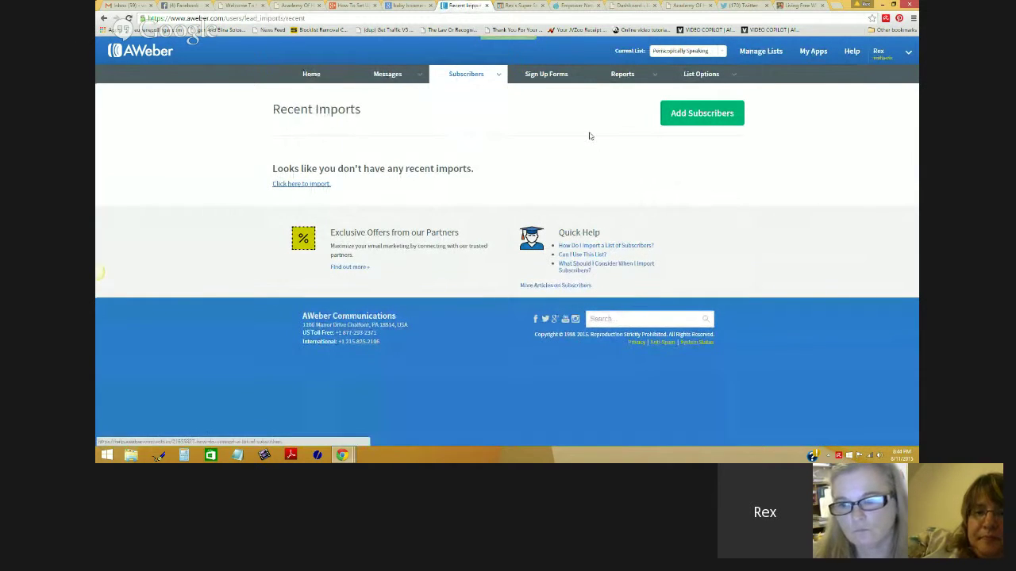
Step: View the current list's subscribers page and its help article on seeing subscribers
mouse_move(488, 73)
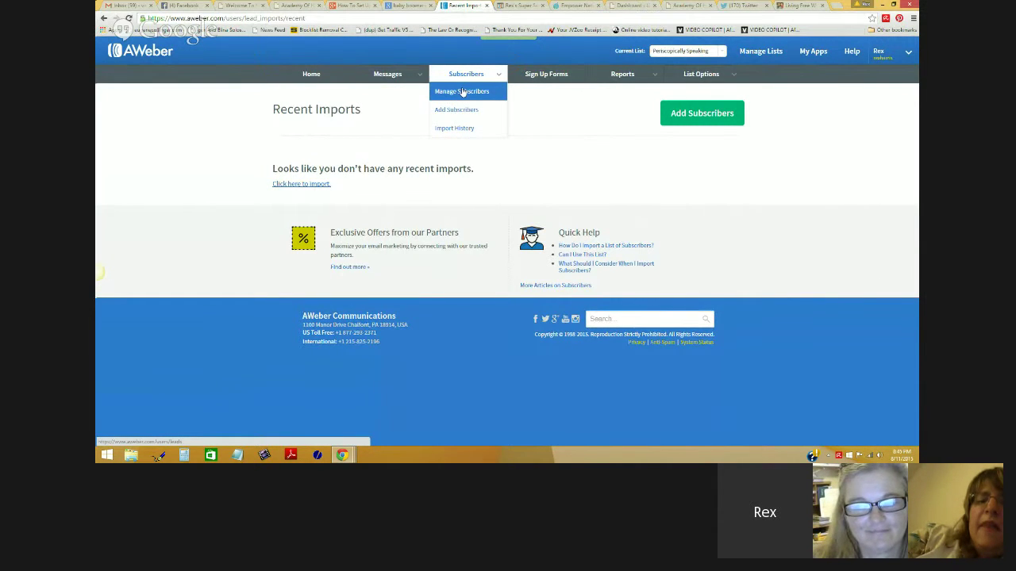
left_click(463, 92)
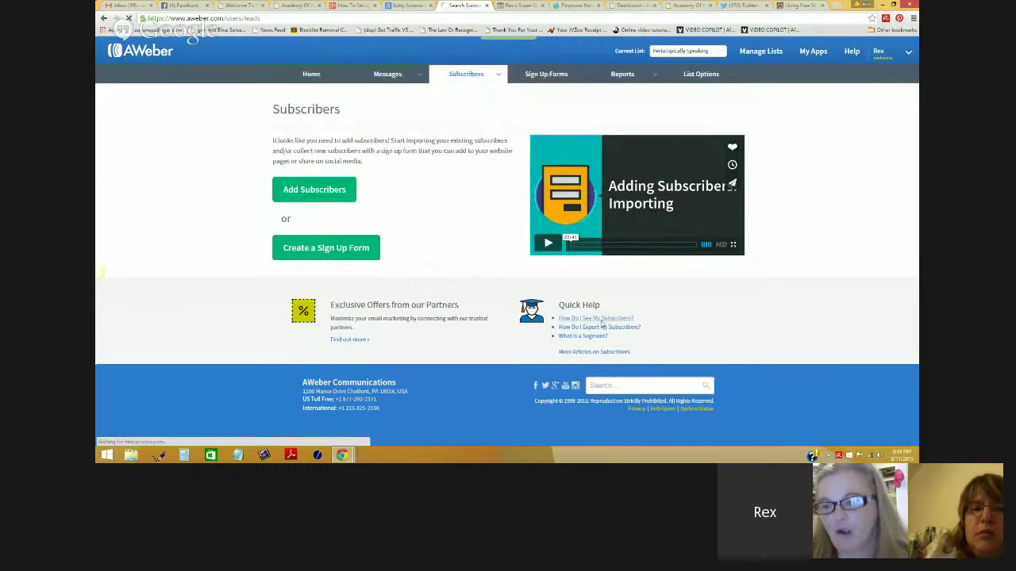
left_click(602, 324)
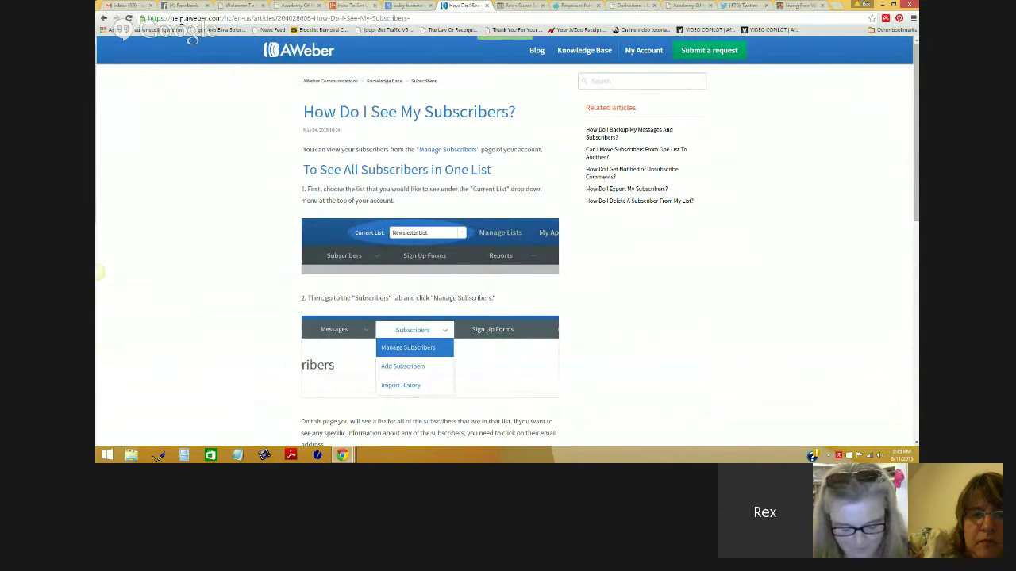
left_click(103, 18)
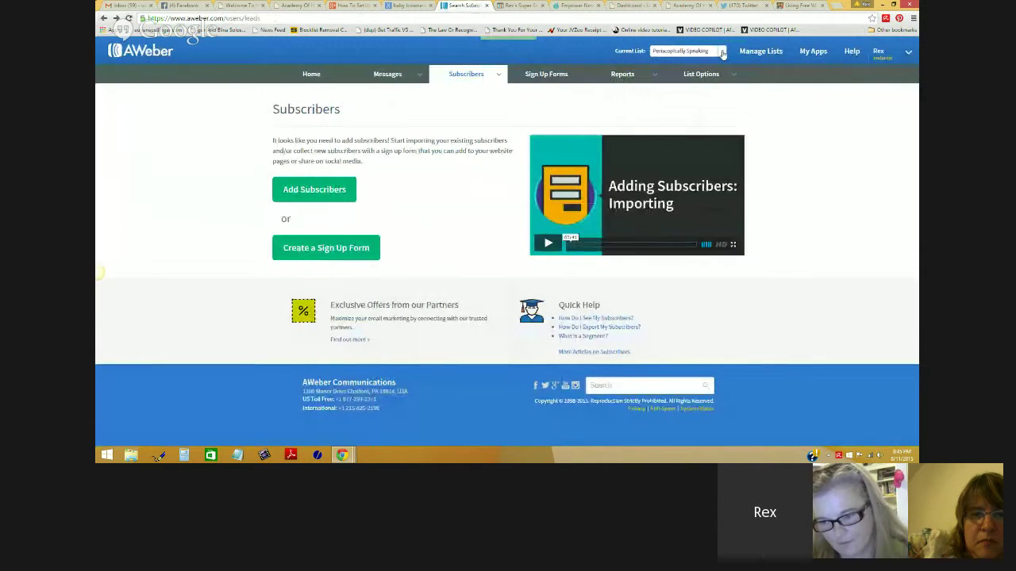
Step: Check the overview of all lists, revisit subscribers, then return to the Account Overview dashboard
left_click(721, 51)
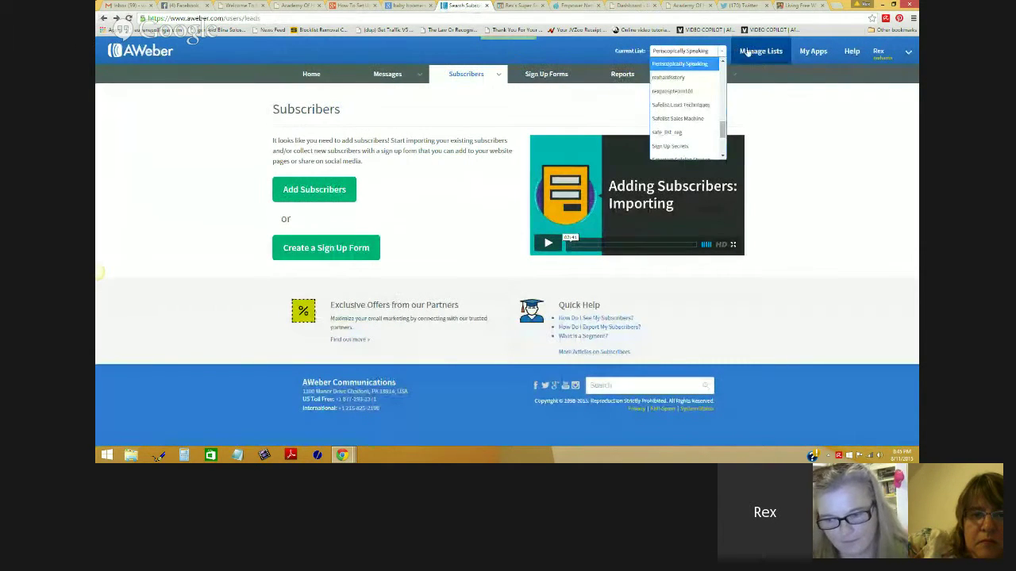
left_click(753, 52)
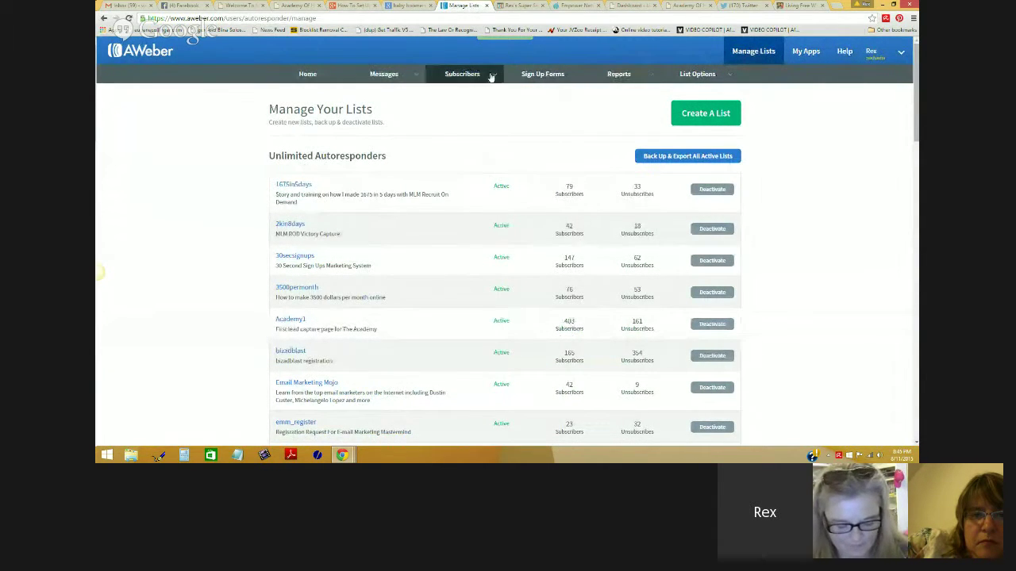
mouse_move(488, 75)
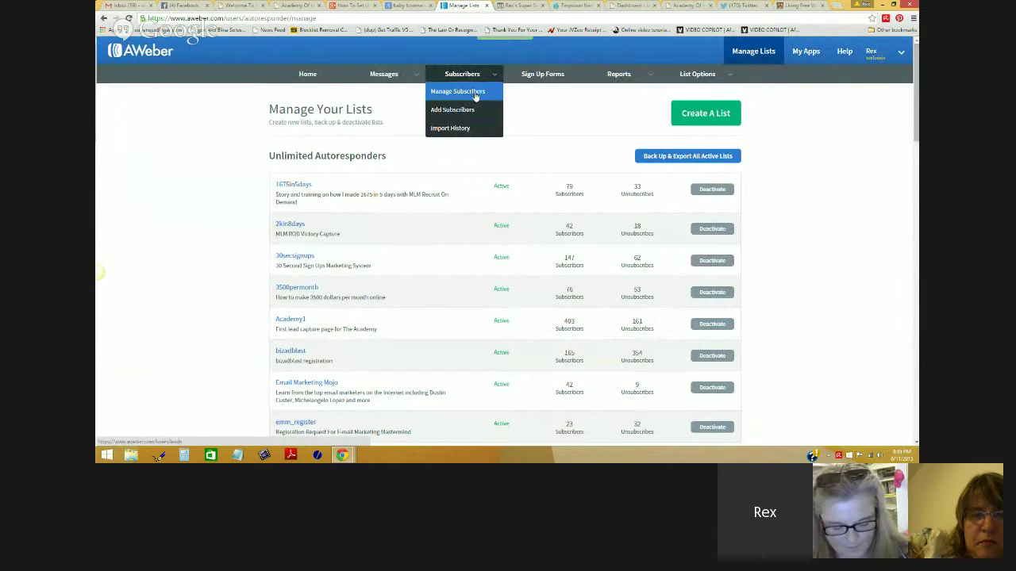
left_click(477, 93)
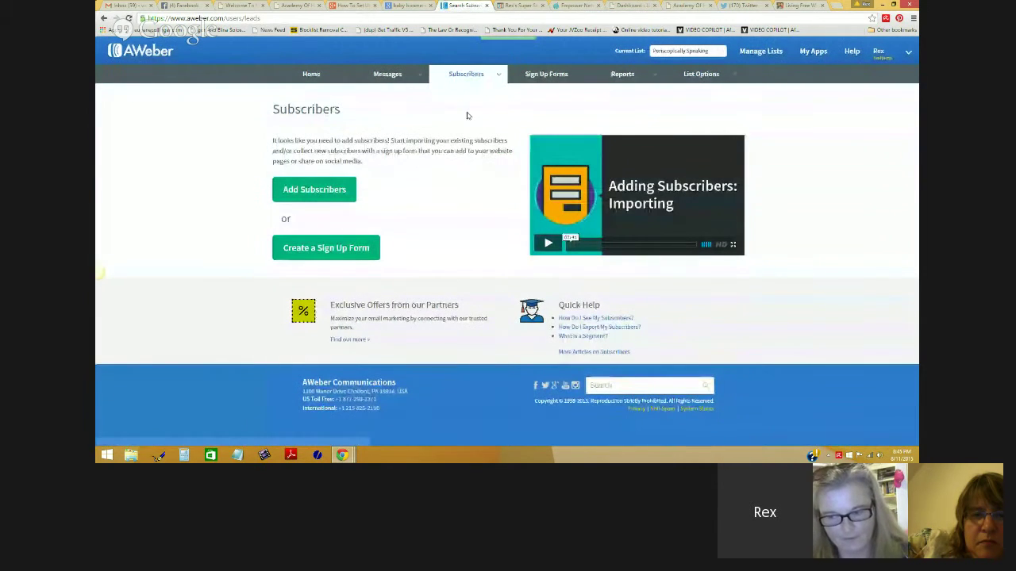
left_click(341, 74)
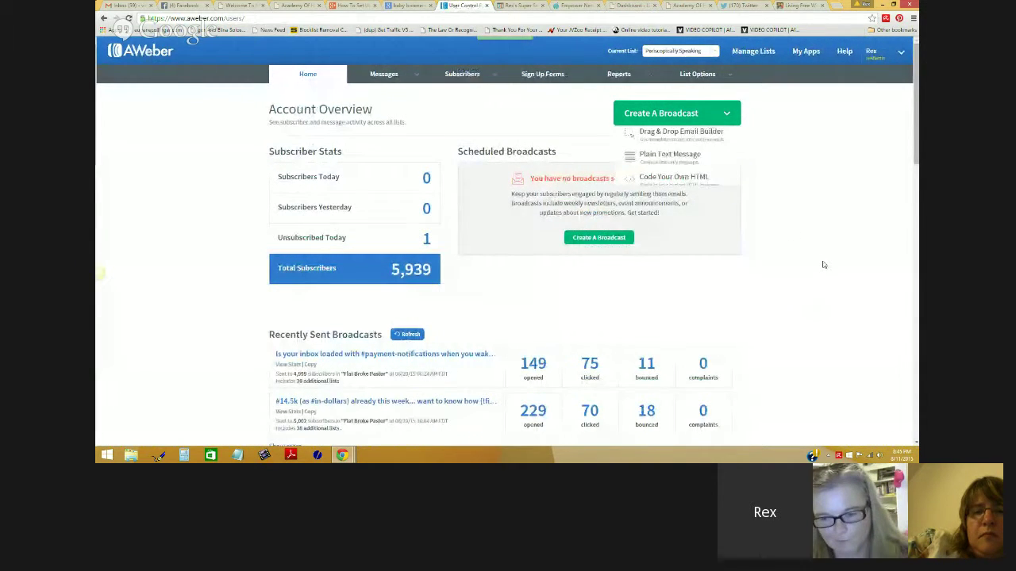
Step: Go to AWeber's Sign Up Forms page, then bring up the ClickFunnels editor's email integration
left_click(542, 74)
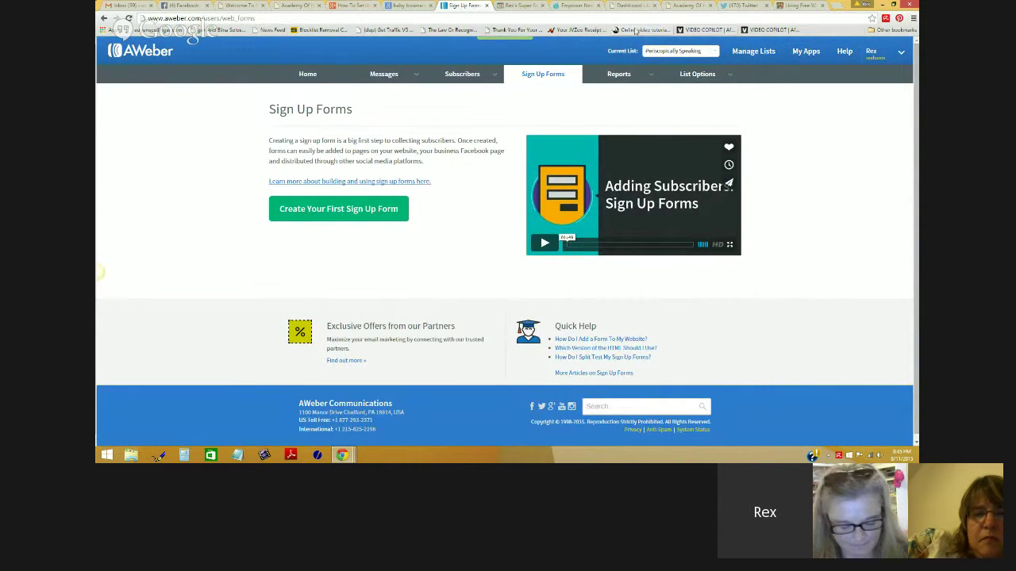
left_click(520, 6)
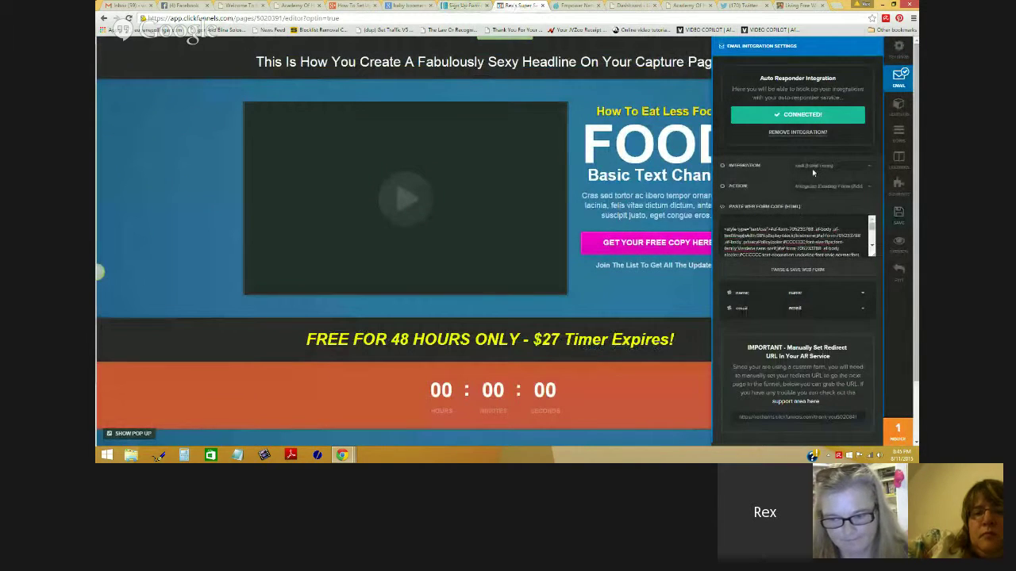
Step: Remove the ClickFunnels page's autoresponder integration and go back to AWeber's sign-up forms
left_click(798, 133)
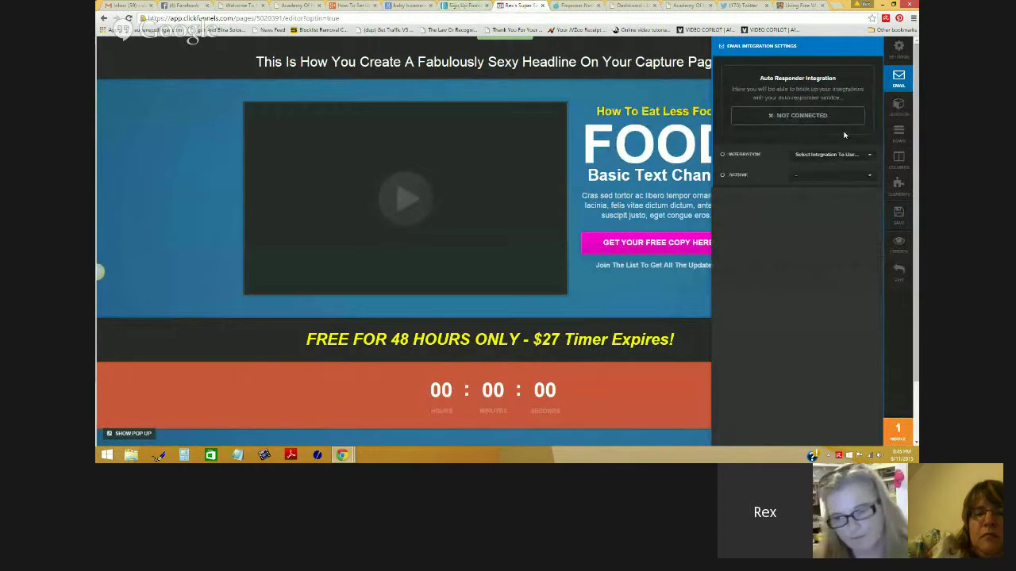
left_click(457, 8)
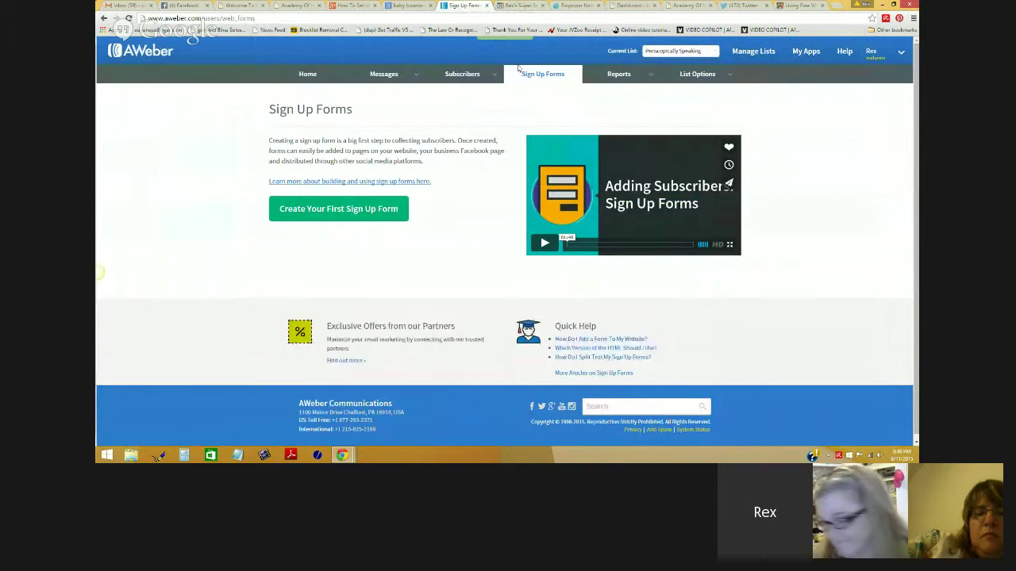
left_click(514, 7)
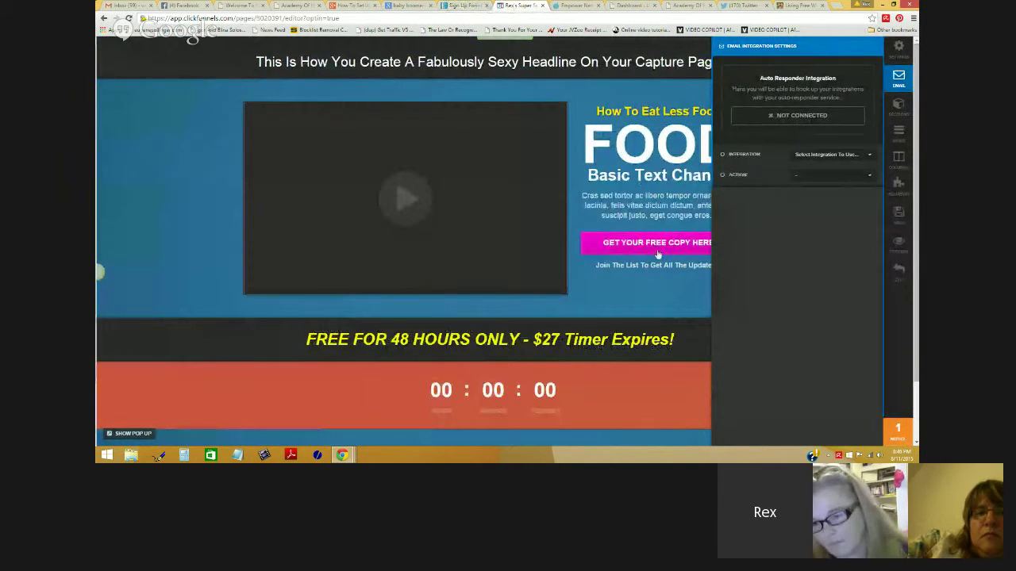
left_click(450, 5)
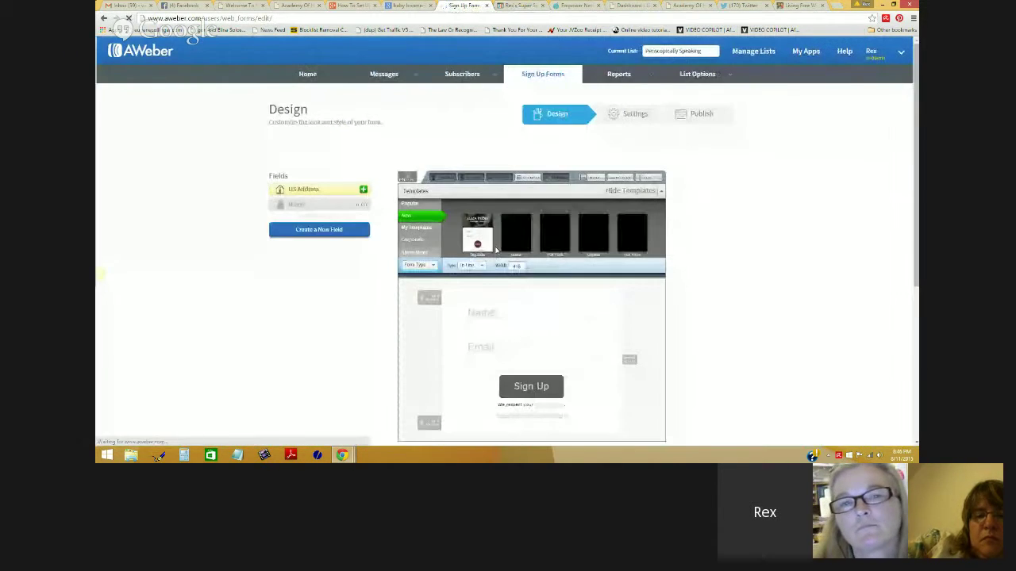
Step: Delete the form's header, privacy footer text and bottom badge, leaving Name, Email and Sign Up
scroll(730, 277, "down", 1)
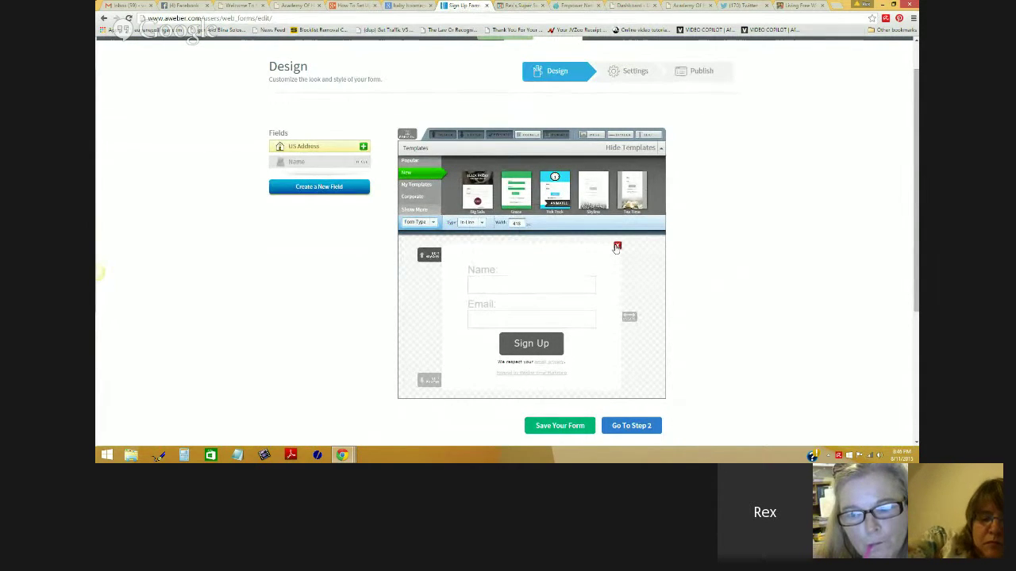
left_click(616, 248)
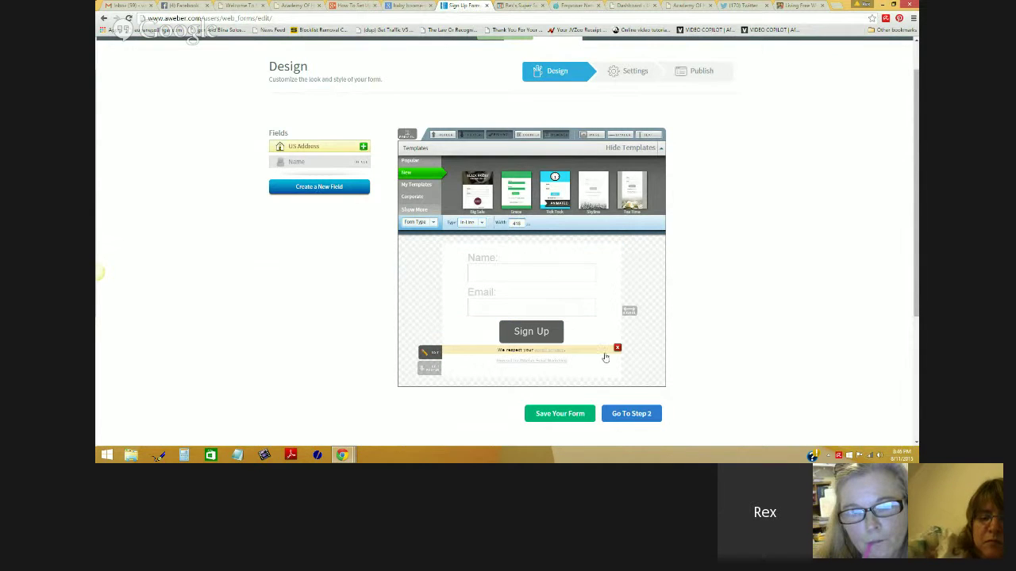
left_click(617, 350)
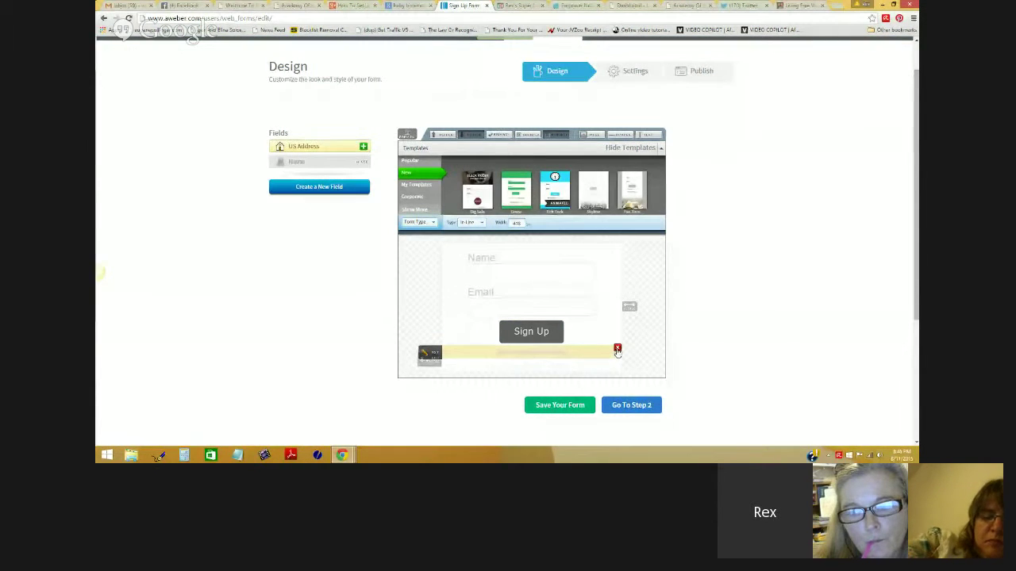
left_click(618, 350)
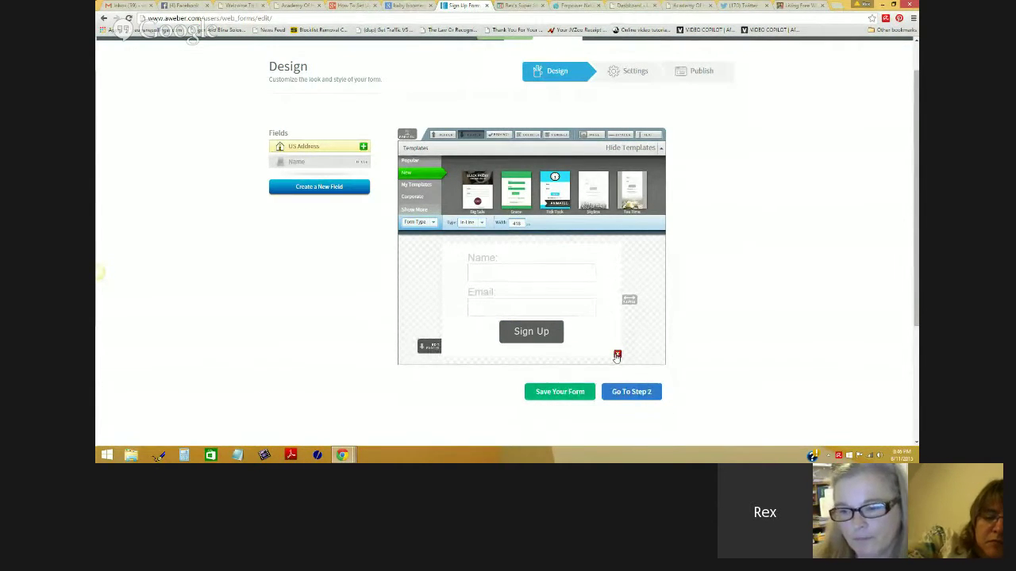
left_click(618, 355)
mouse_move(522, 271)
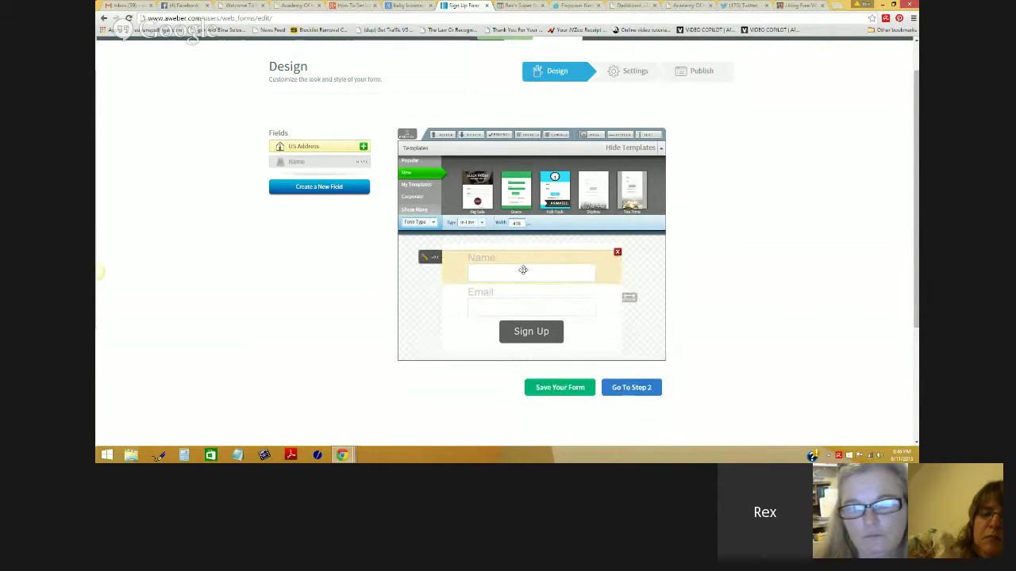
mouse_move(519, 294)
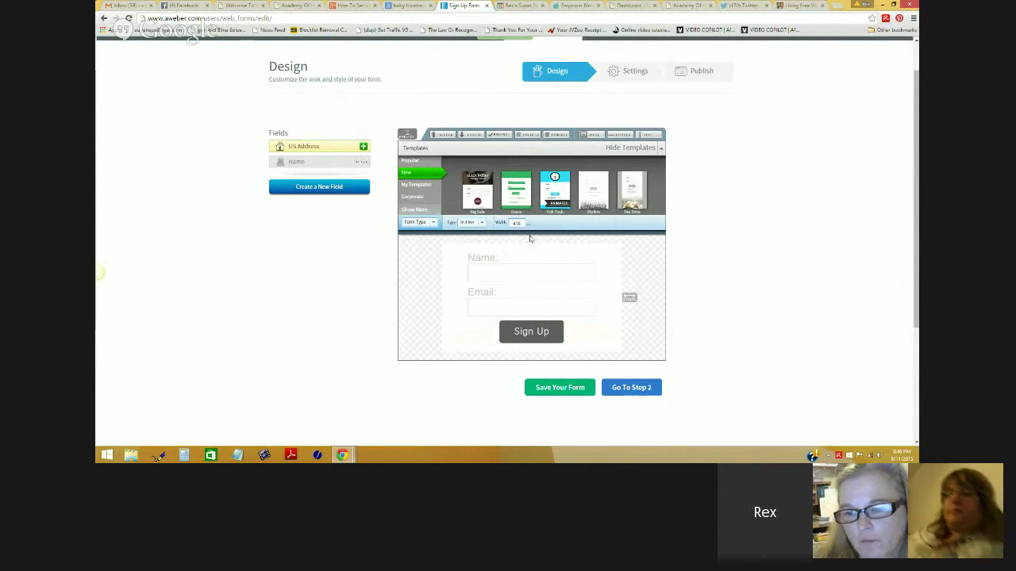
mouse_move(618, 262)
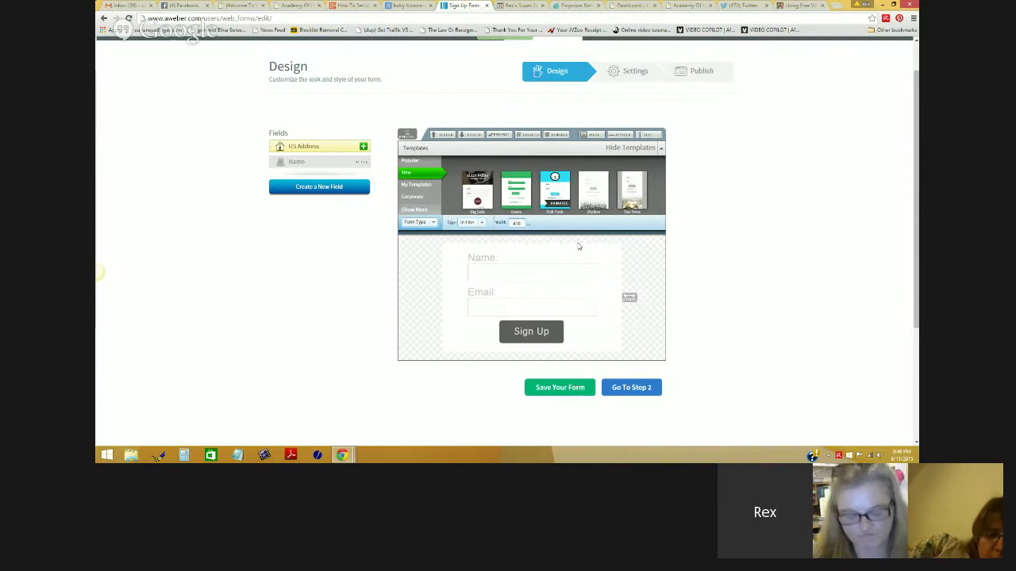
Step: Save the trimmed form design and advance to its Settings step
left_click(570, 393)
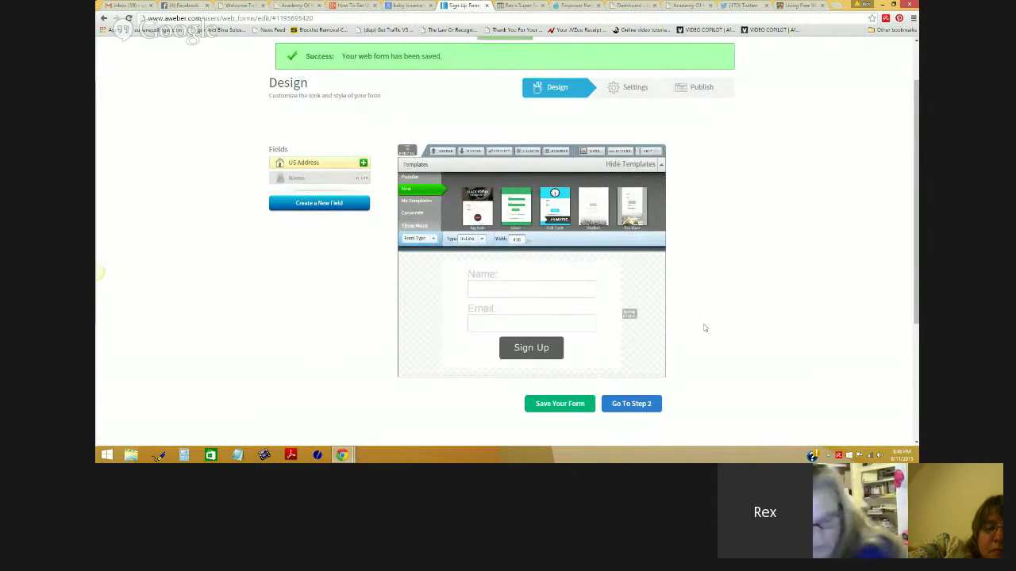
left_click(555, 405)
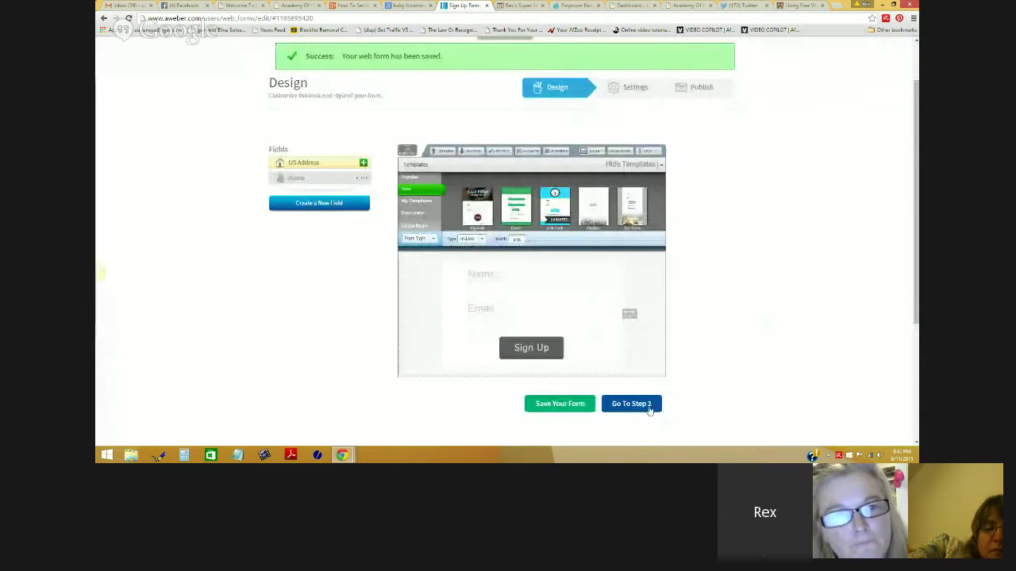
left_click(647, 406)
scroll(522, 240, "down", 1)
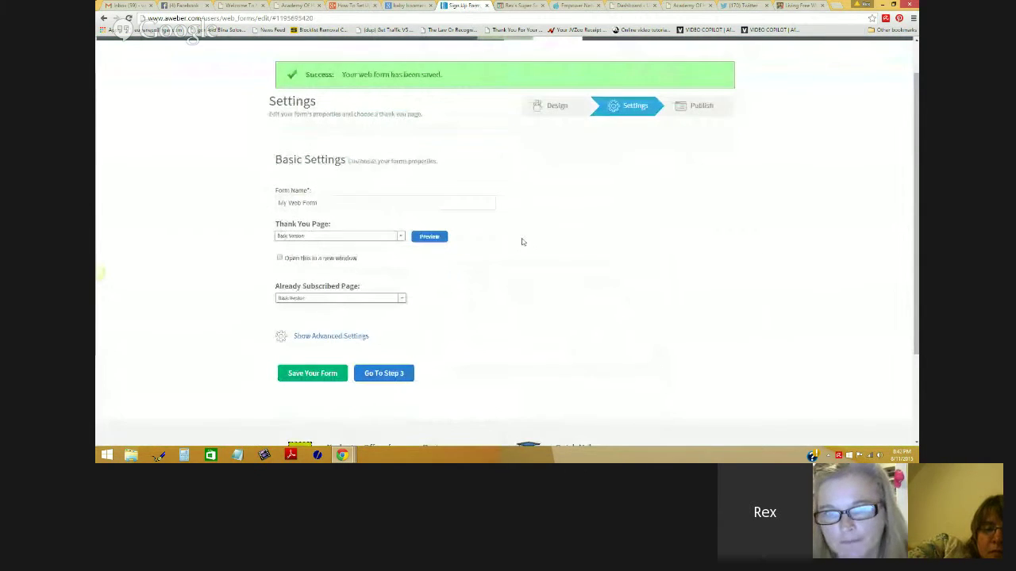
Step: Rename the form from My Web Form to 'Periscope Tools'
left_click(318, 200)
triple_click(321, 168)
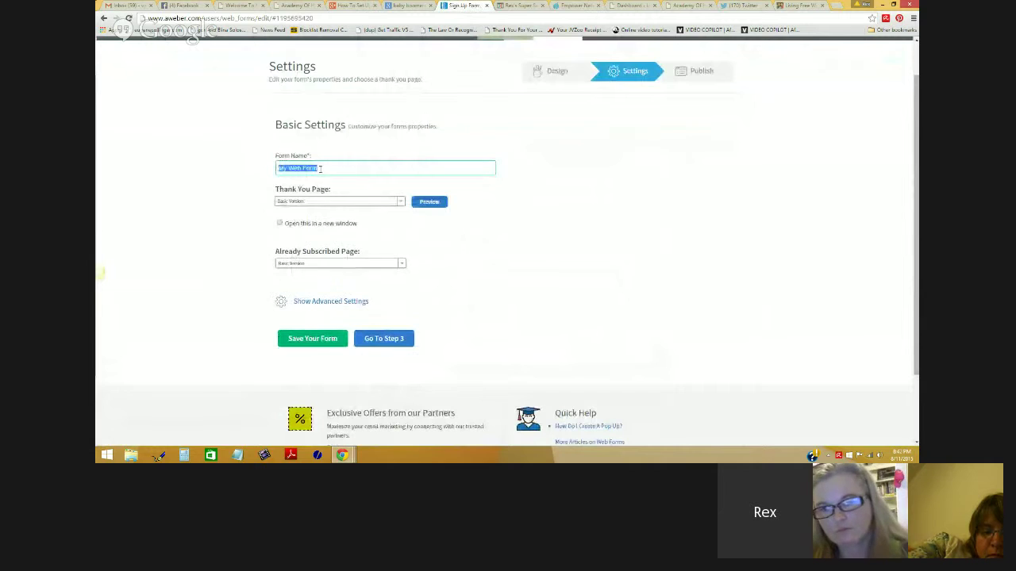
type("Petsonal")
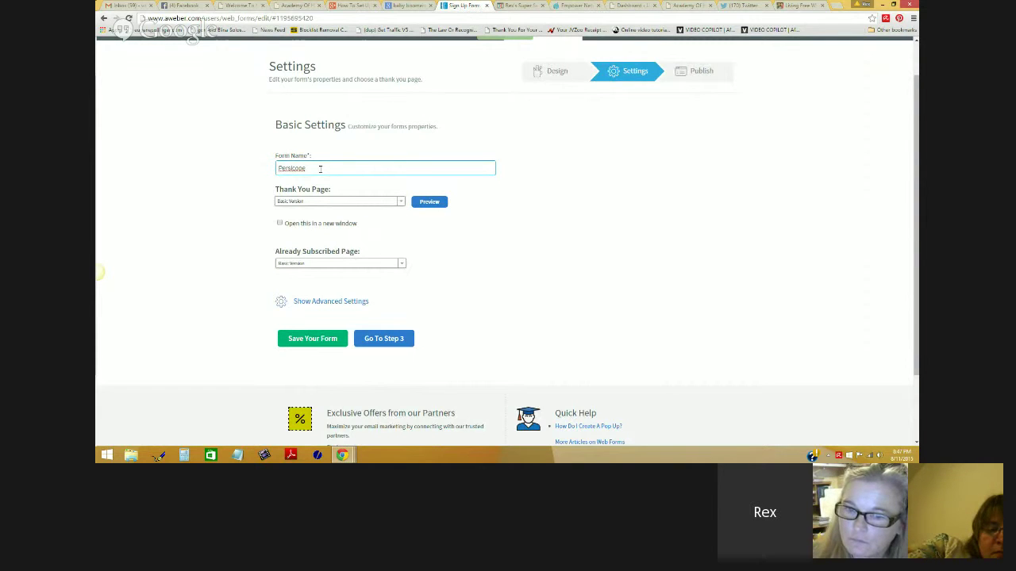
type("Tod")
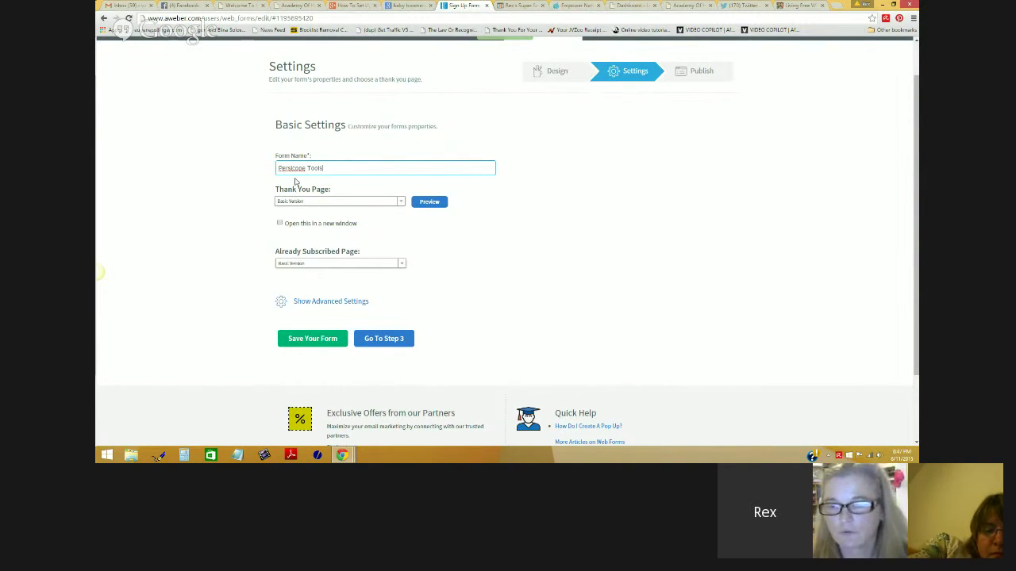
key("Left")
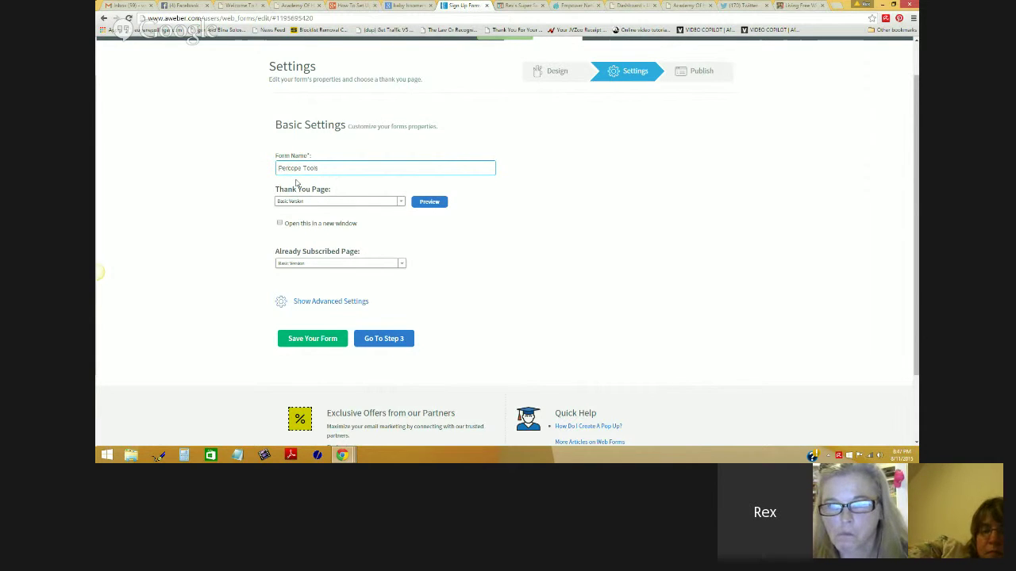
type("s")
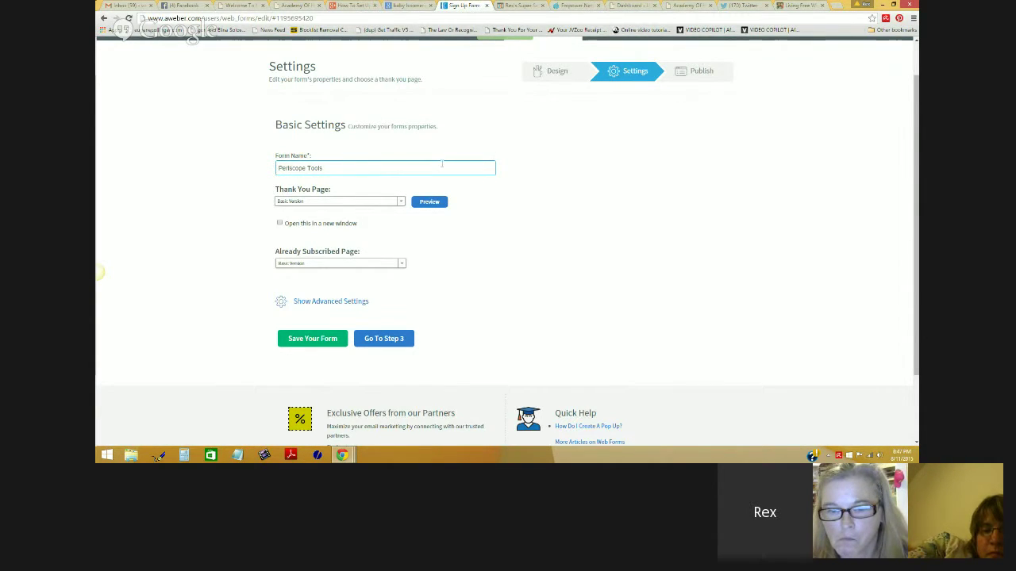
Step: Set the form's Thank You Page to a Custom Page URL
left_click(401, 205)
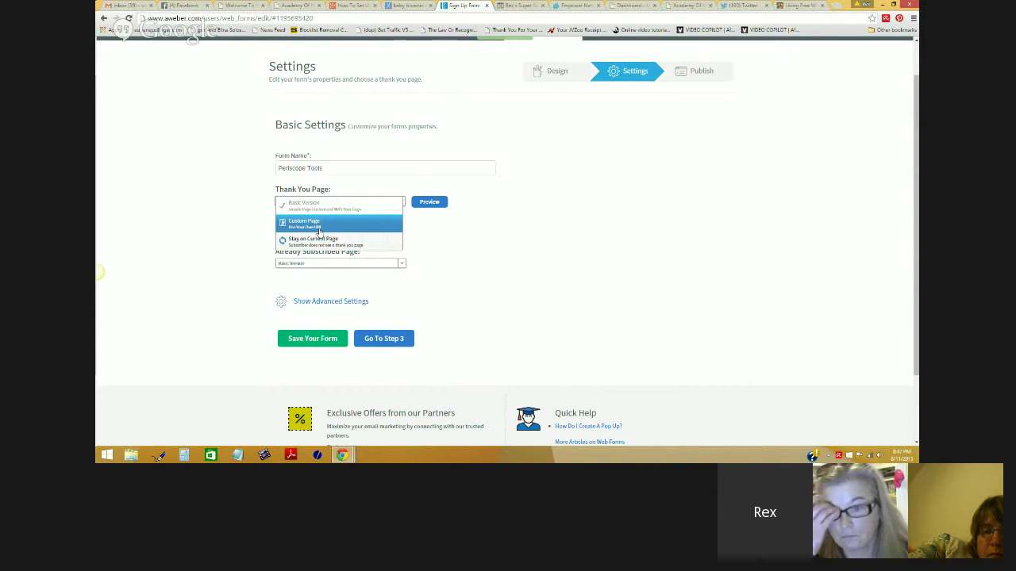
left_click(320, 228)
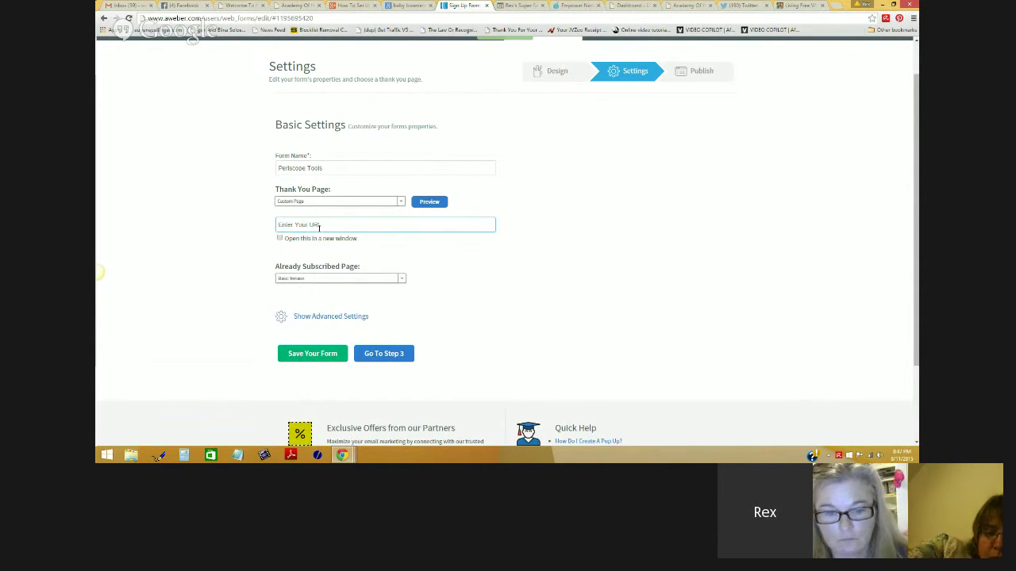
left_click(520, 6)
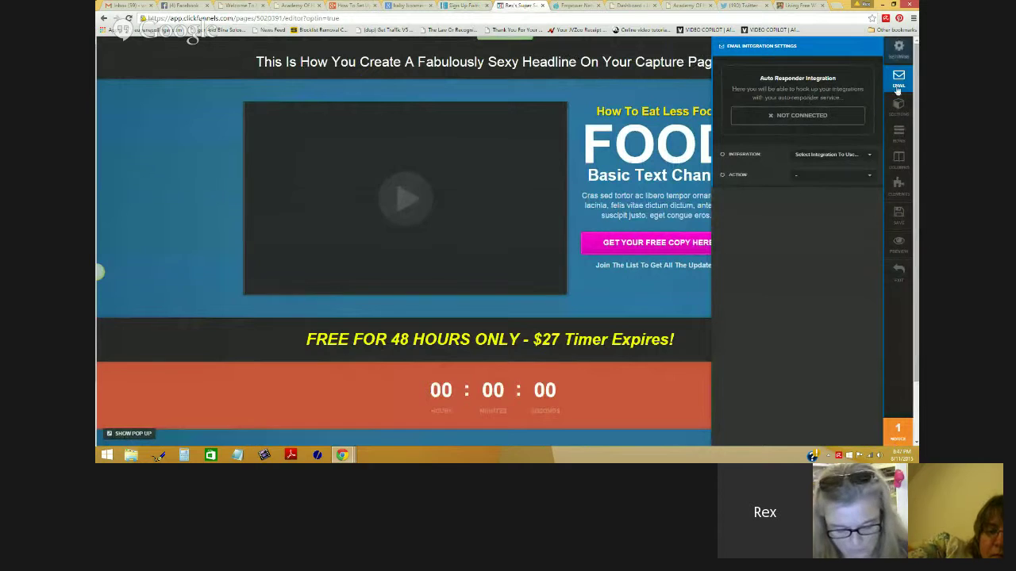
Step: Copy the Thank You page URL from the Tech & Mech Training Funnel overview
left_click(900, 273)
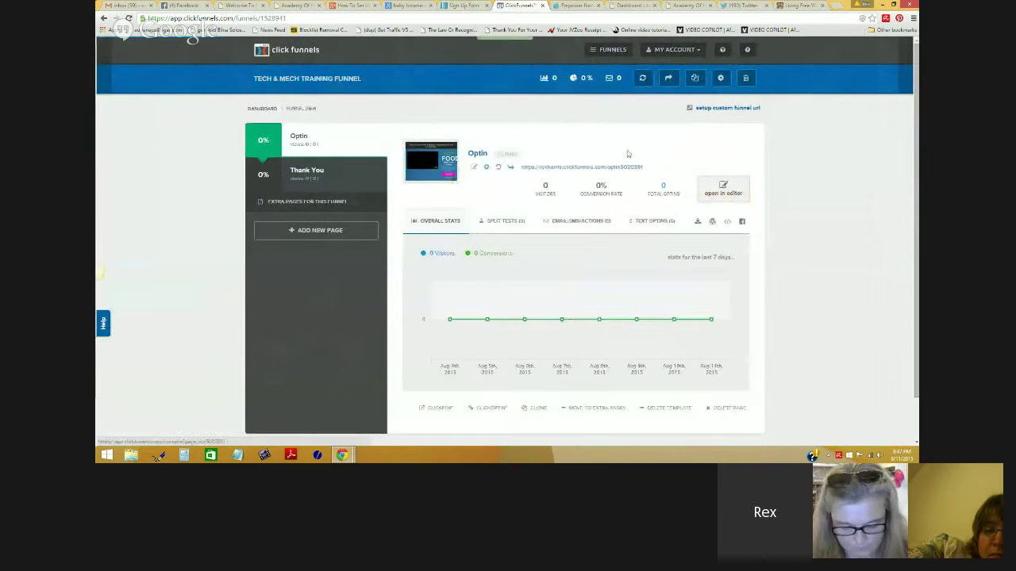
left_click(334, 184)
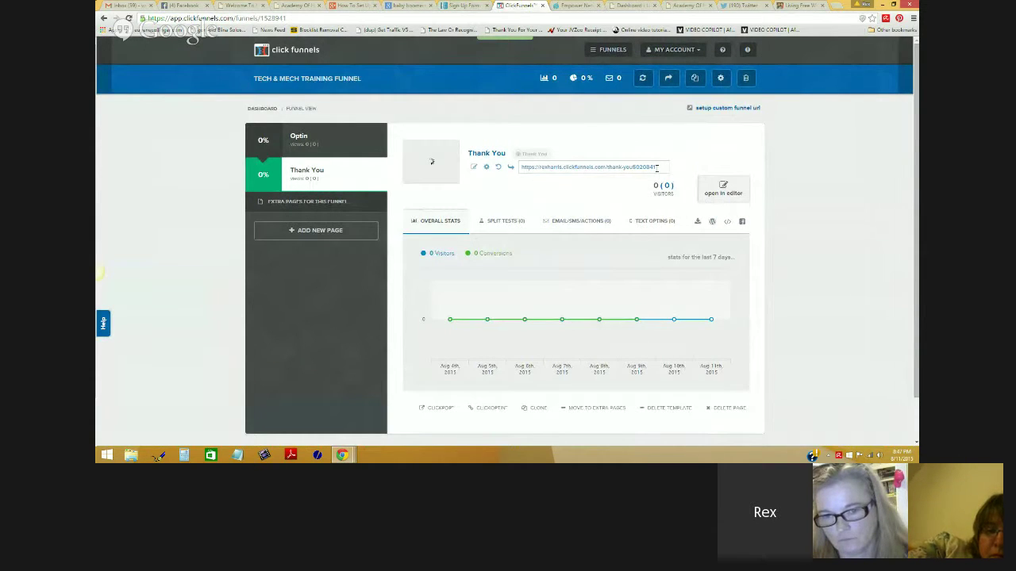
left_click_drag(657, 167, 536, 165)
right_click(531, 167)
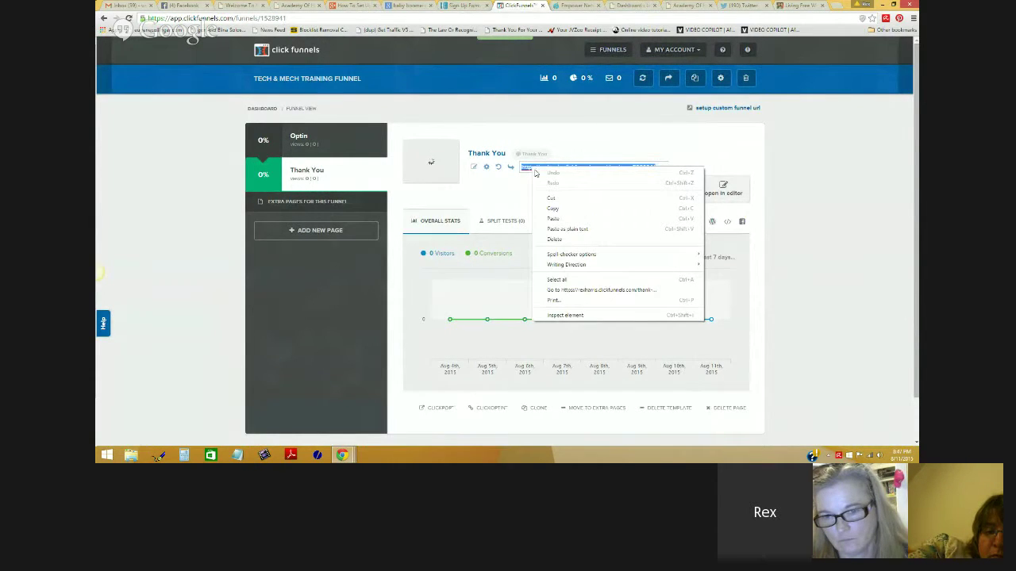
left_click(556, 197)
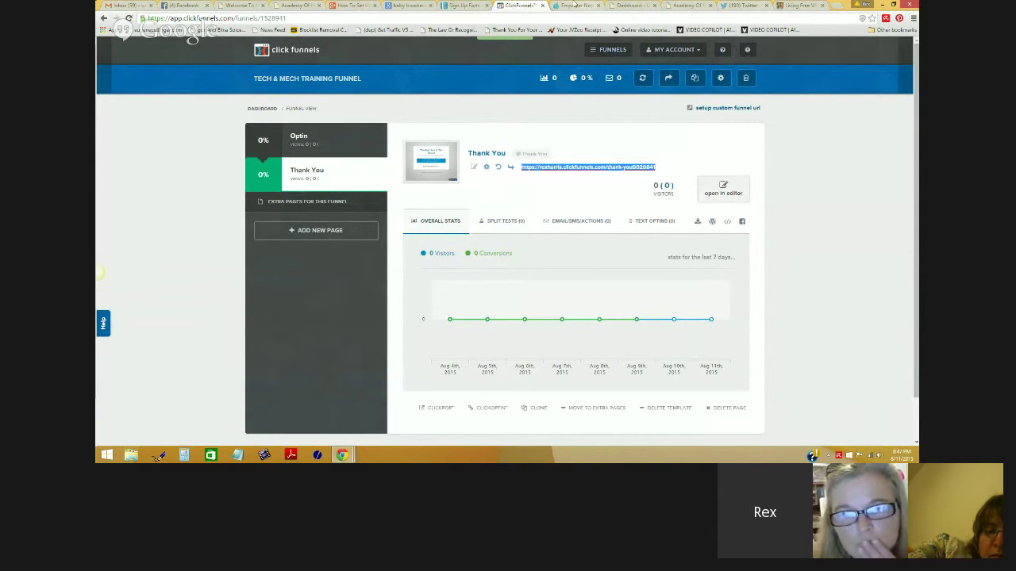
left_click(464, 6)
left_click(344, 223)
right_click(344, 223)
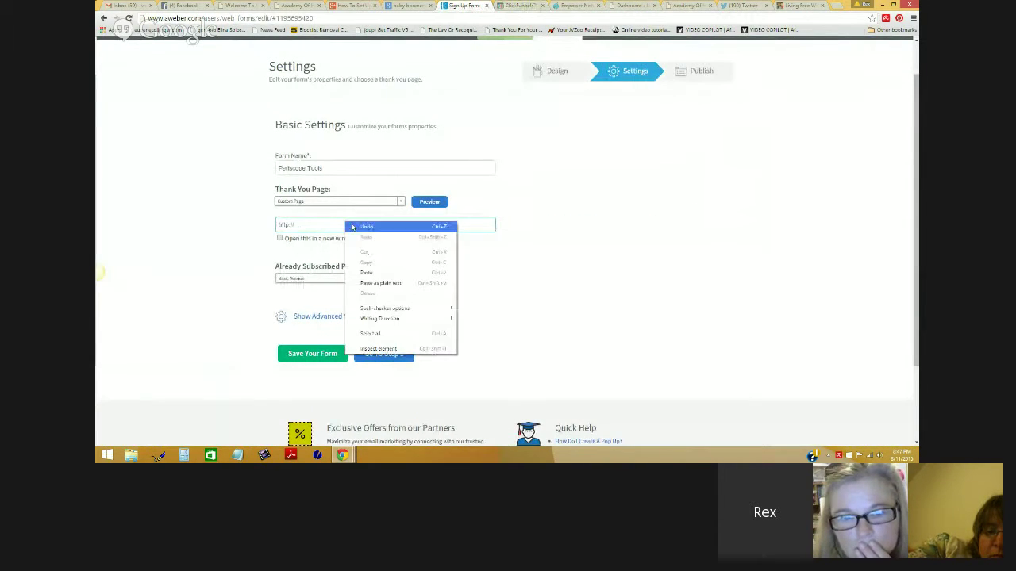
left_click(318, 227)
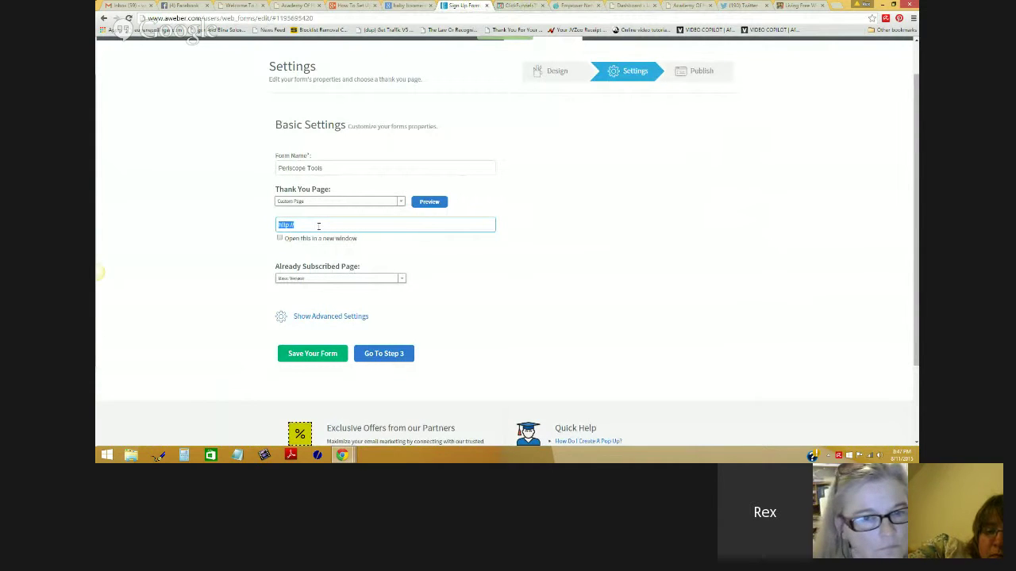
key("ctrl+v")
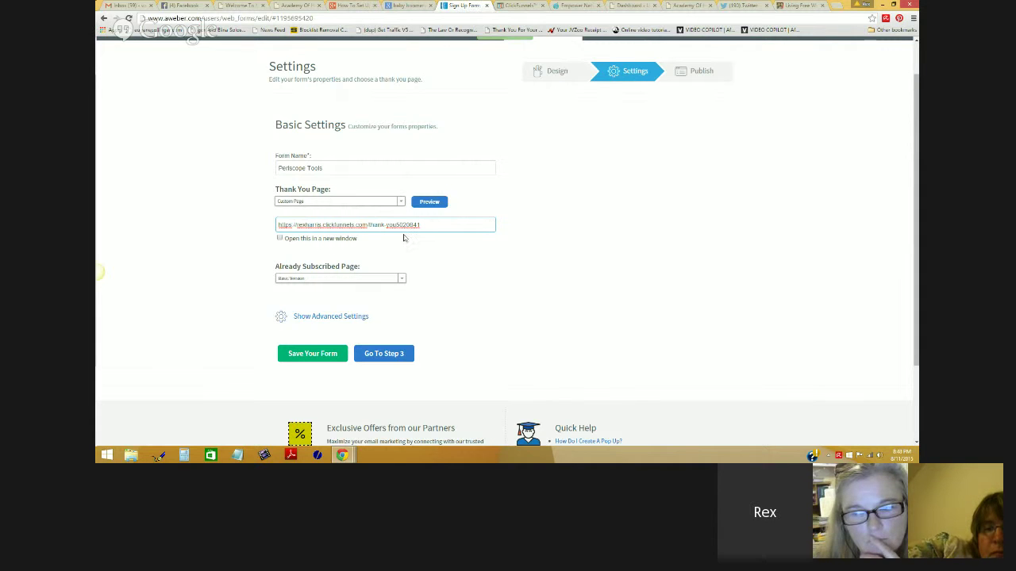
left_click_drag(421, 225, 278, 227)
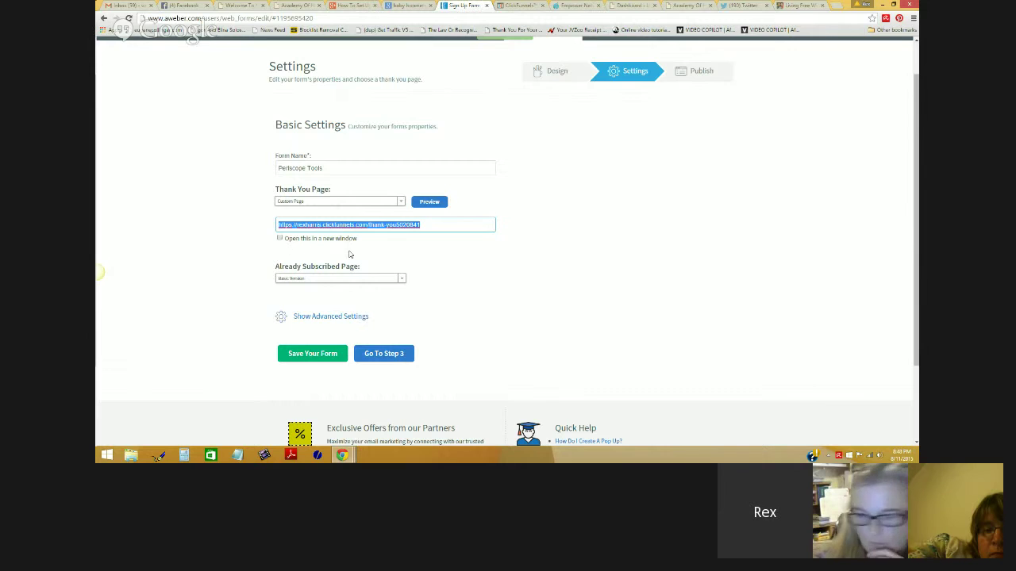
Step: Keep the Already Subscribed Page on Basic Version and save the Periscope Tools form
left_click(399, 281)
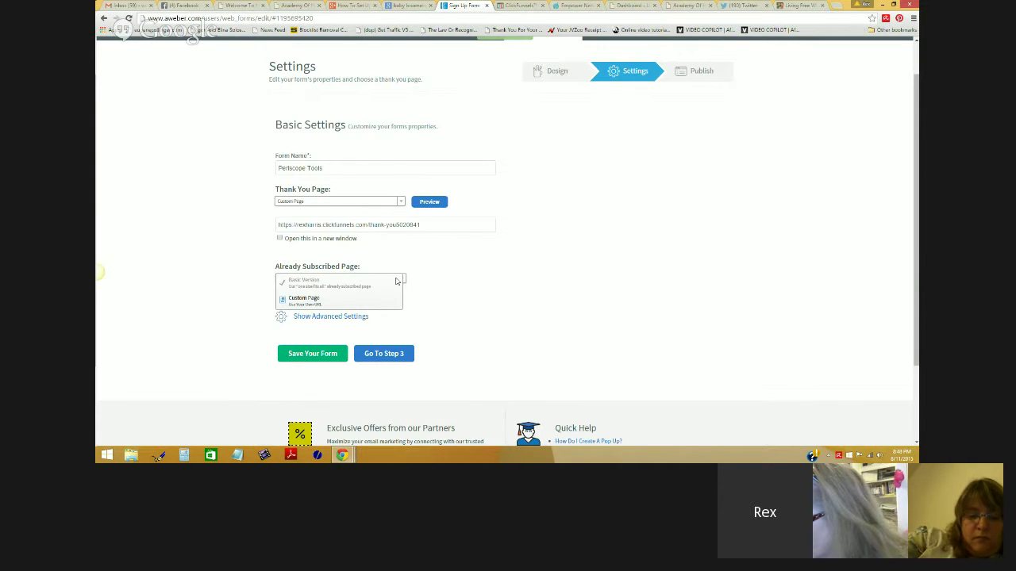
left_click(442, 284)
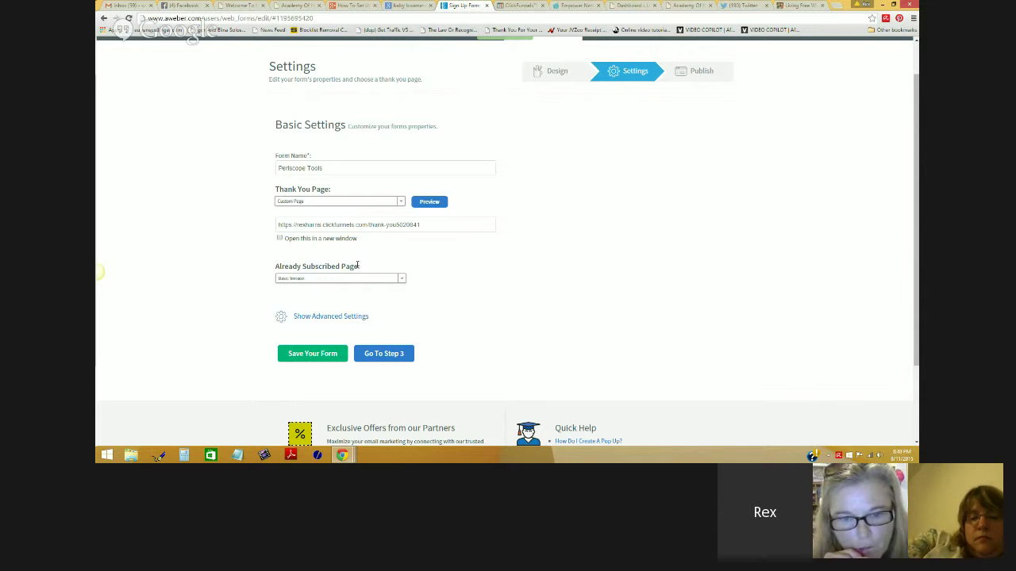
left_click_drag(359, 266, 276, 267)
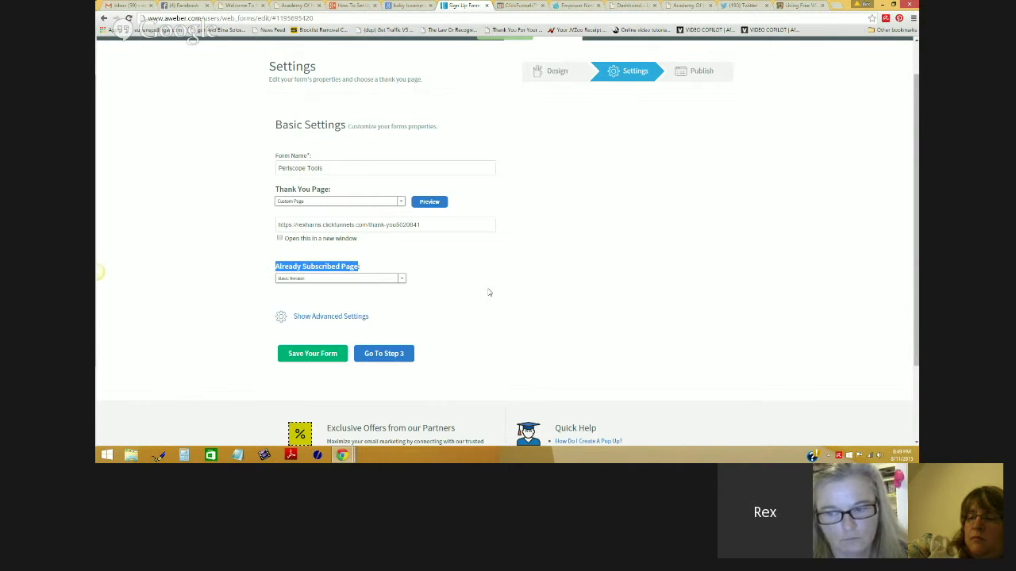
left_click(308, 361)
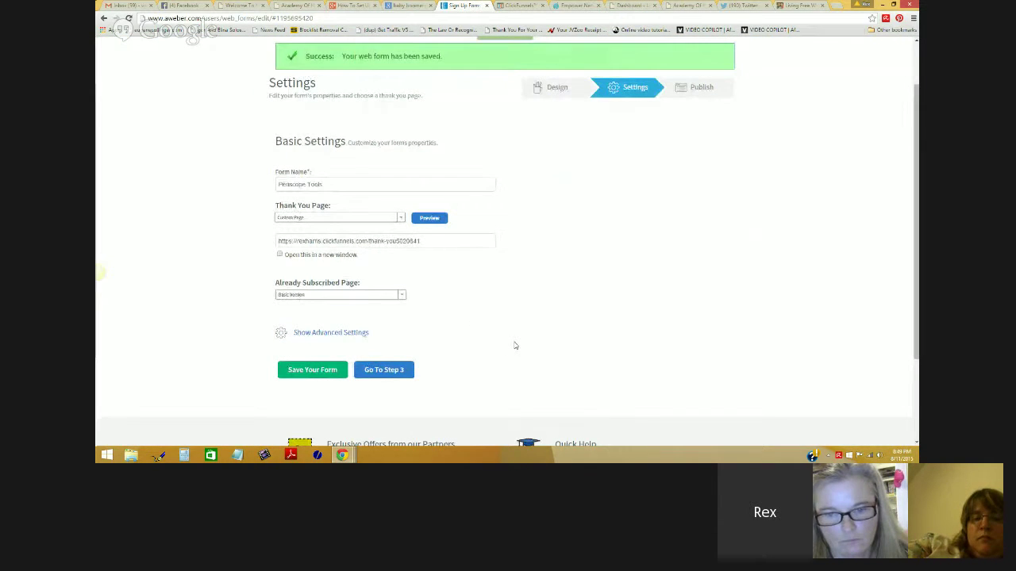
Step: At the Publish step, choose self-installation and copy the form's Raw HTML Version code
left_click(387, 371)
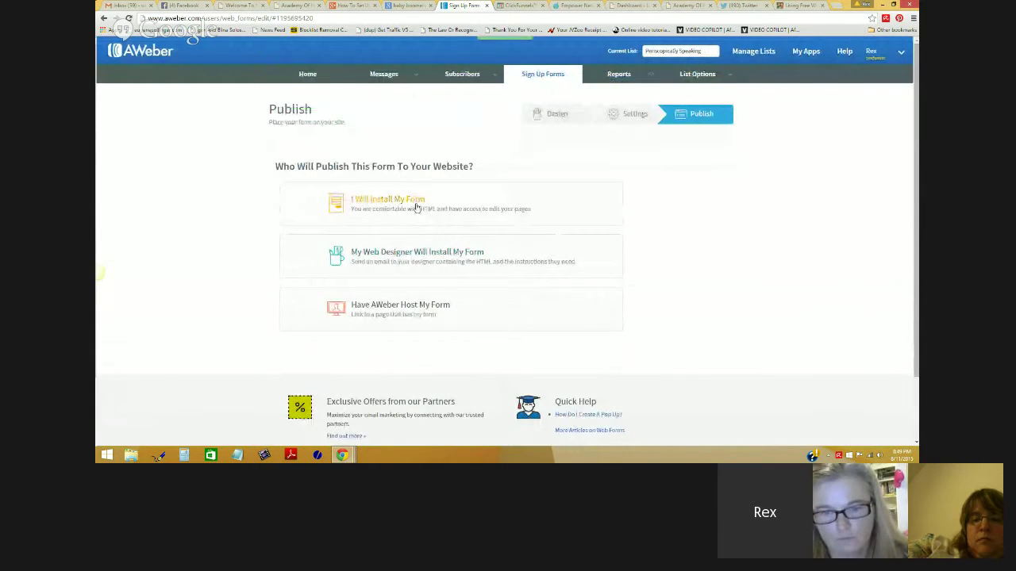
left_click(547, 212)
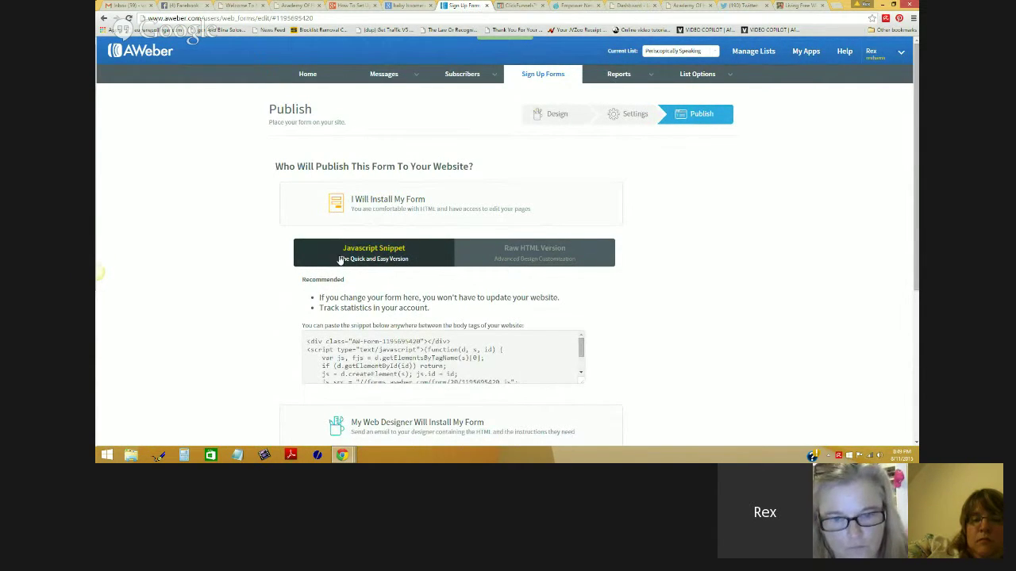
left_click(544, 254)
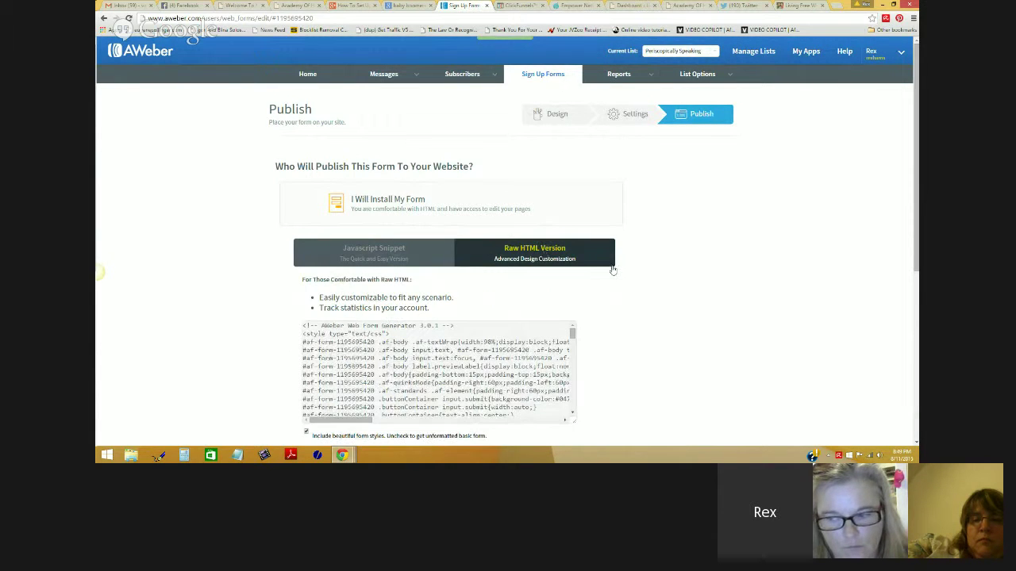
scroll(652, 288, "down", 1)
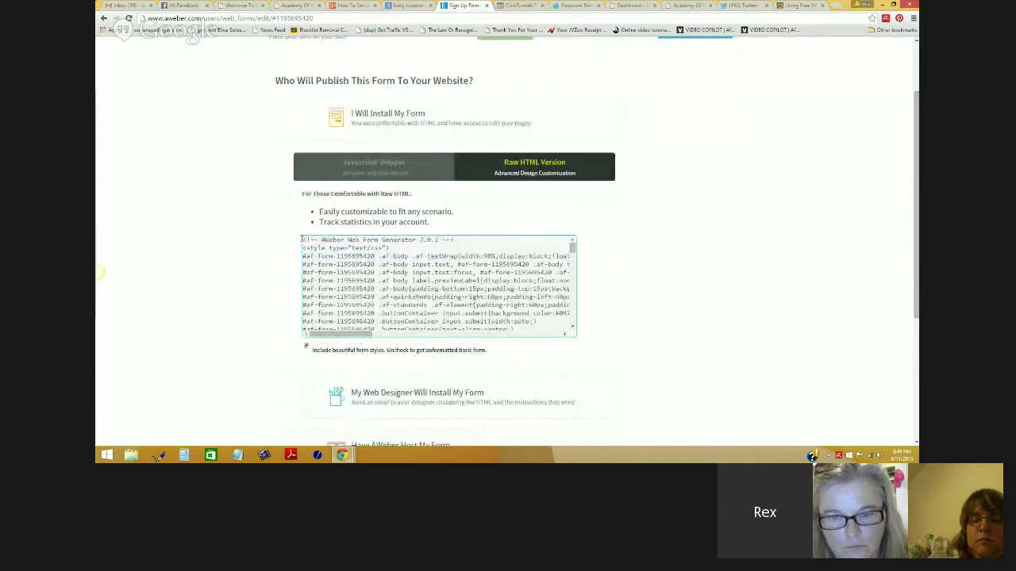
left_click(461, 280)
right_click(430, 274)
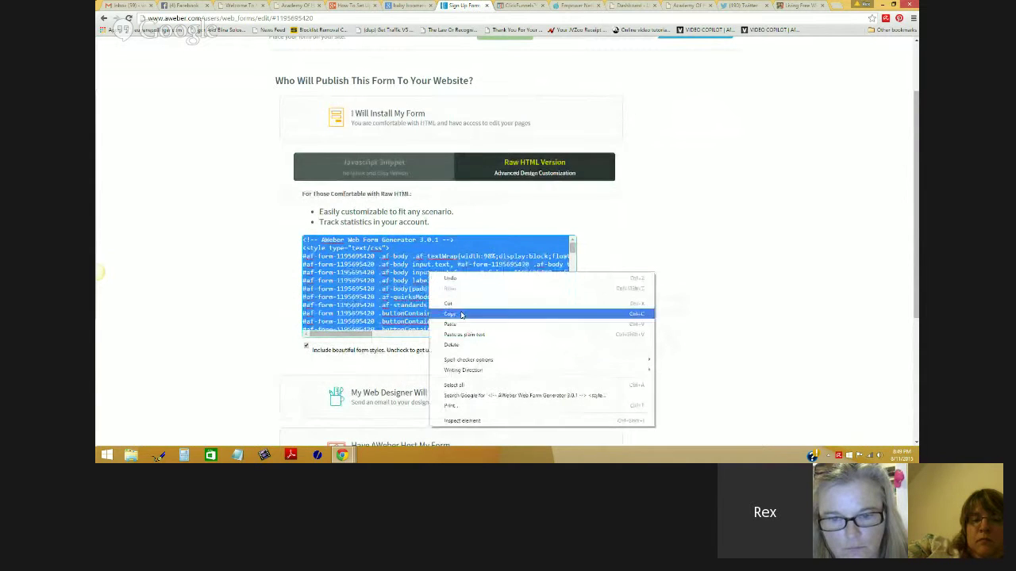
left_click(461, 318)
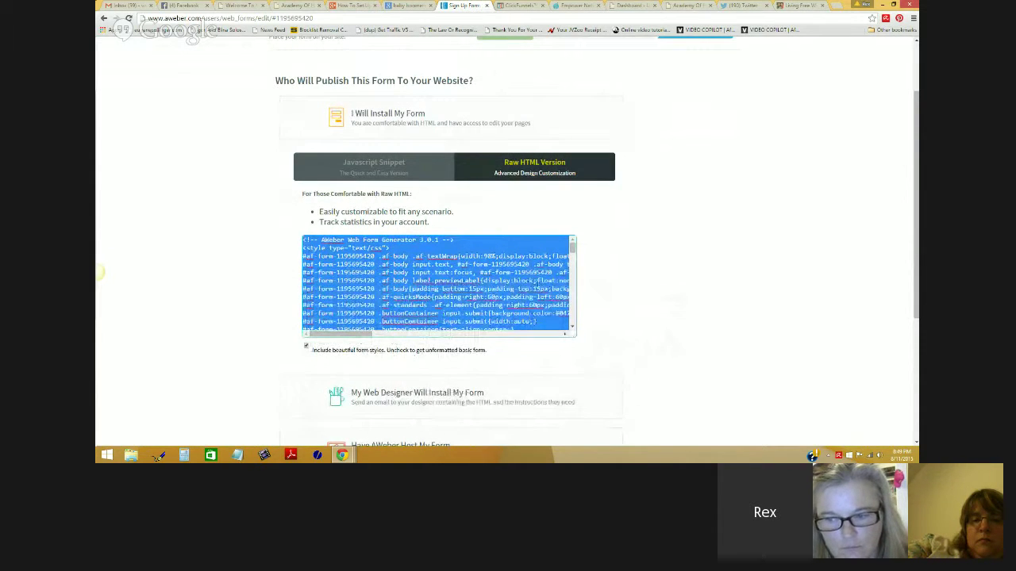
left_click_drag(573, 249, 574, 254)
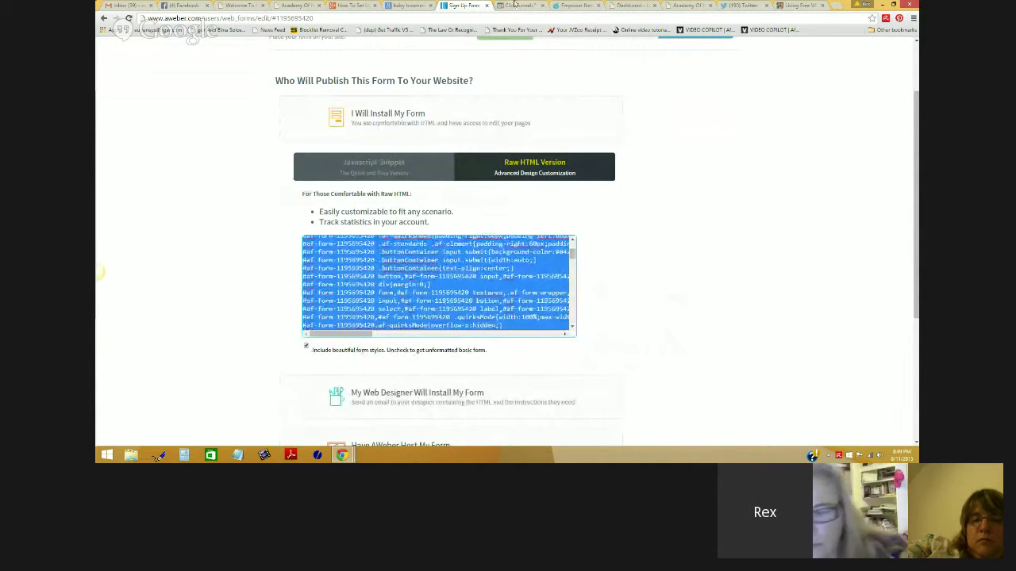
left_click(514, 5)
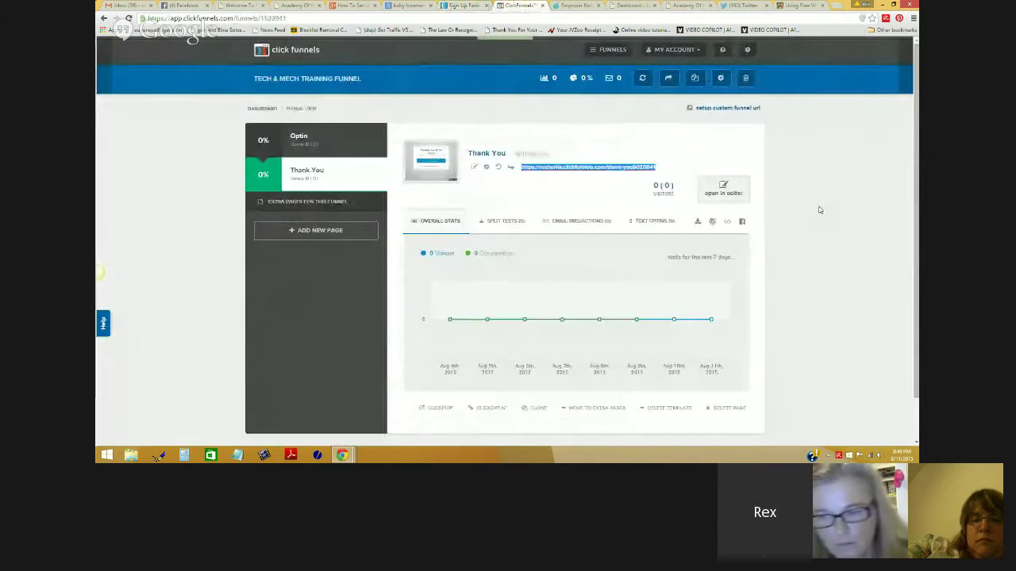
Step: Open the funnel's Optin step in the page editor and show its Email integration settings
left_click(344, 137)
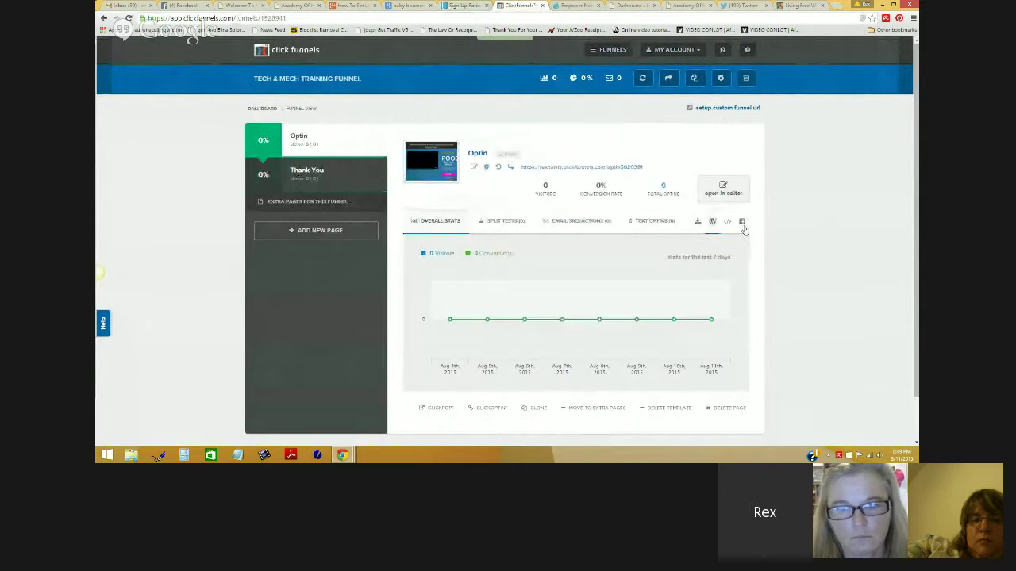
left_click(723, 189)
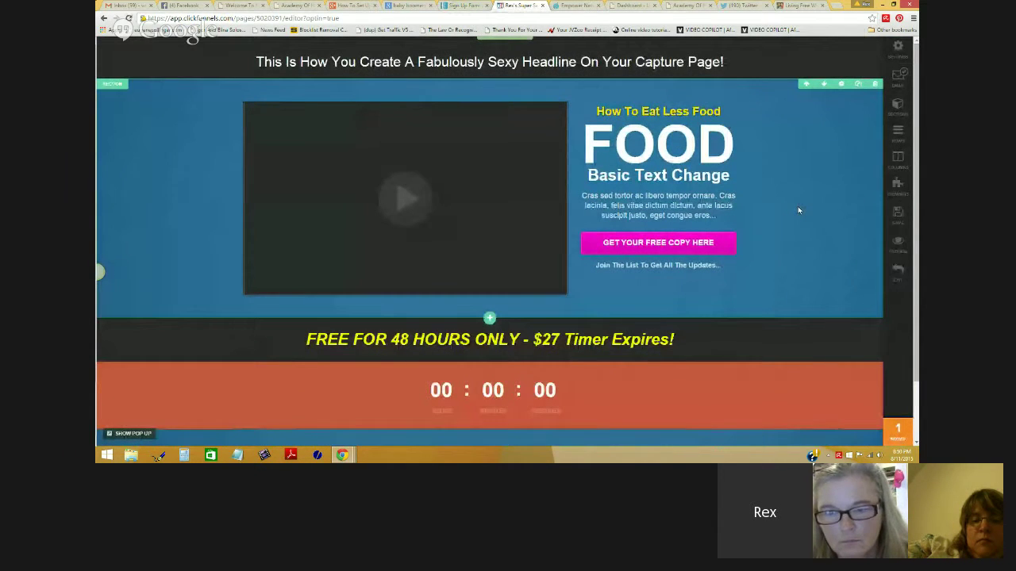
left_click(899, 76)
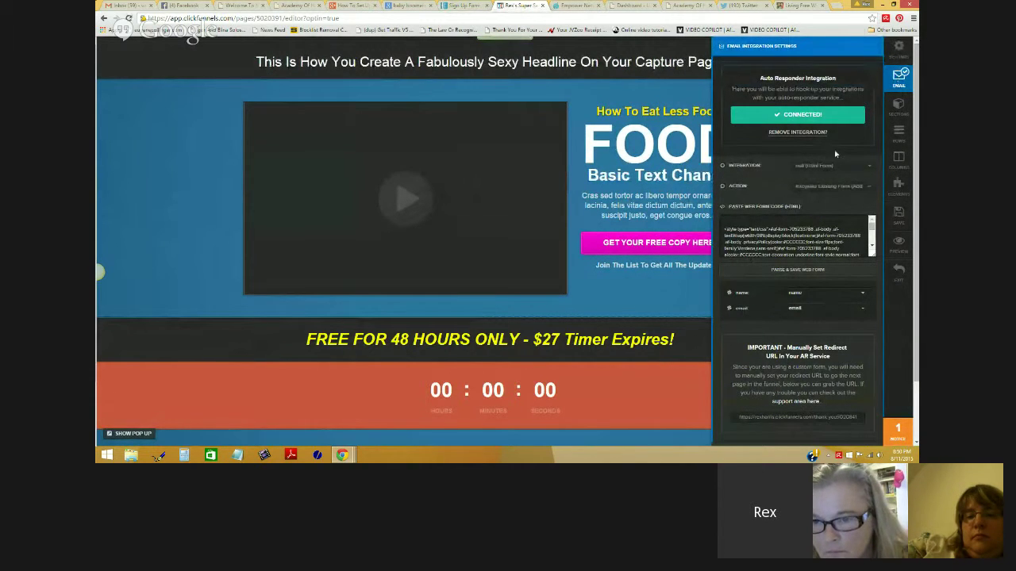
Step: Remove the old integration and switch to an HTML Form integration using Integrate Existing Form
left_click(800, 132)
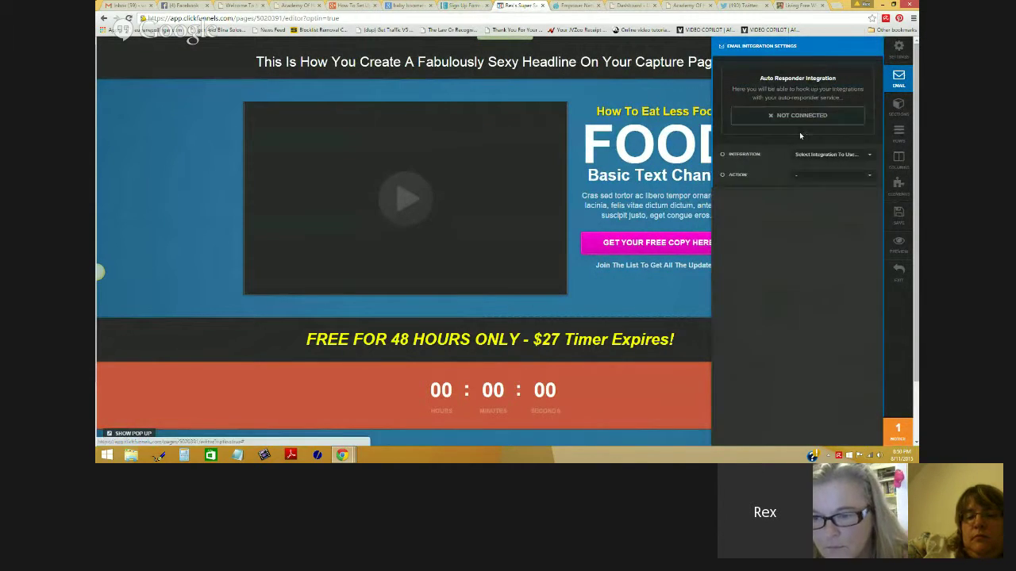
left_click(854, 157)
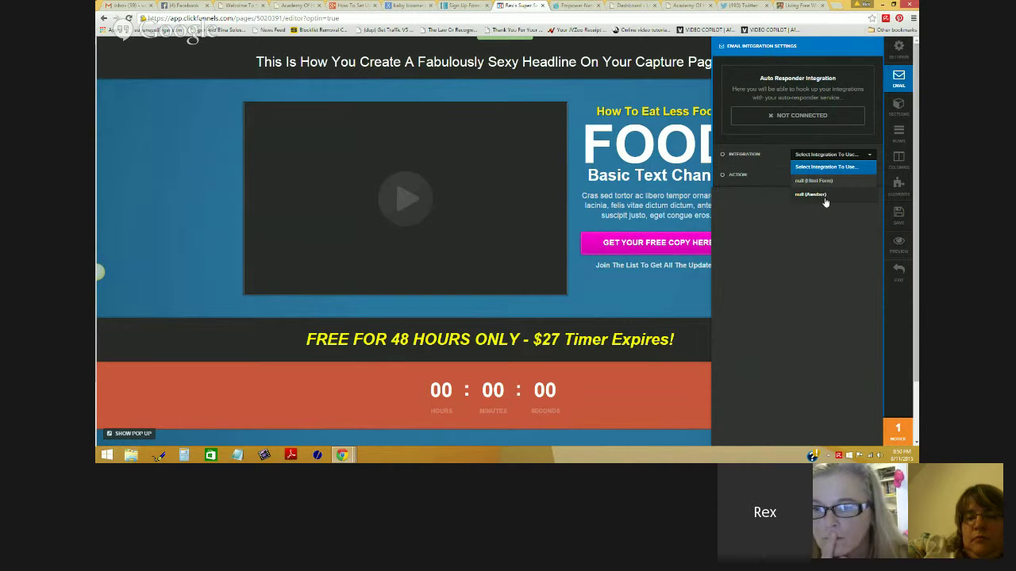
left_click(821, 182)
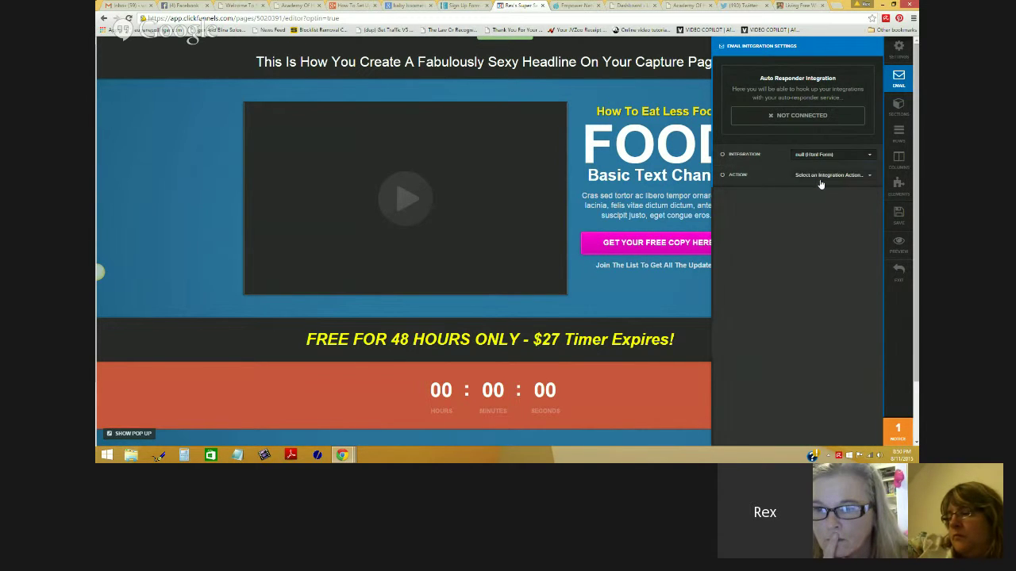
left_click(842, 178)
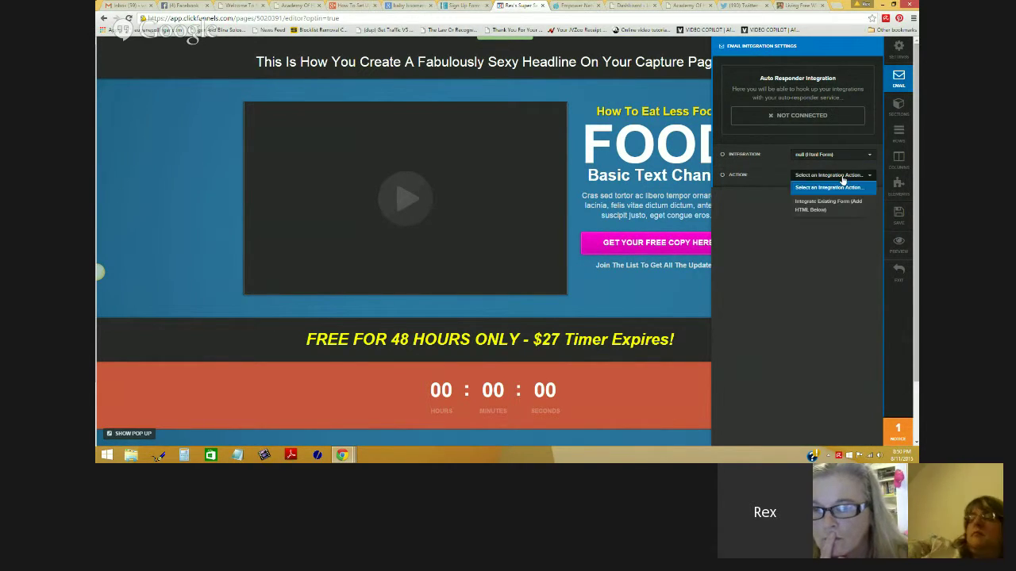
left_click(813, 214)
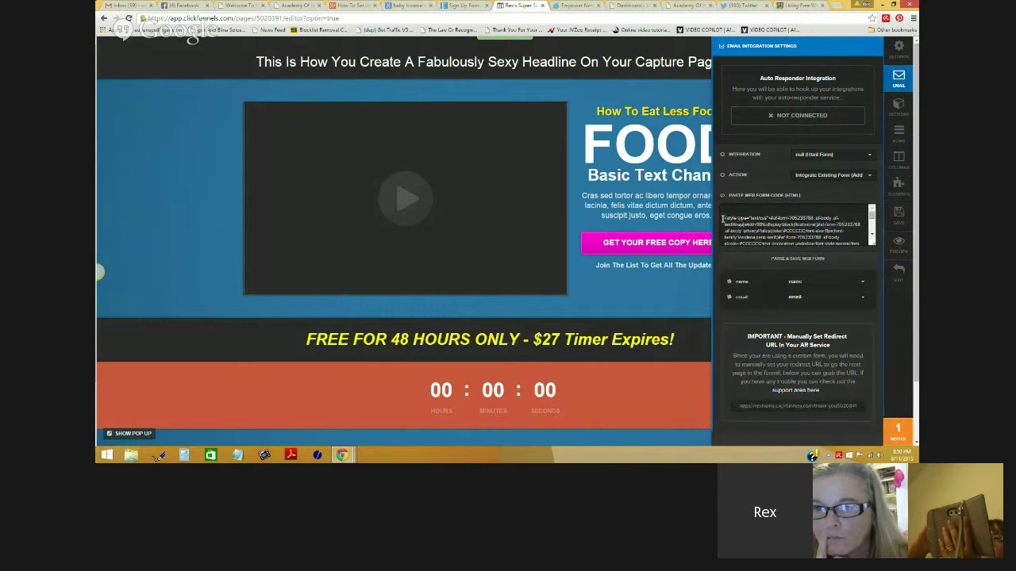
Step: Replace the old code in the form box with the copied AWeber form code
left_click_drag(722, 218, 850, 287)
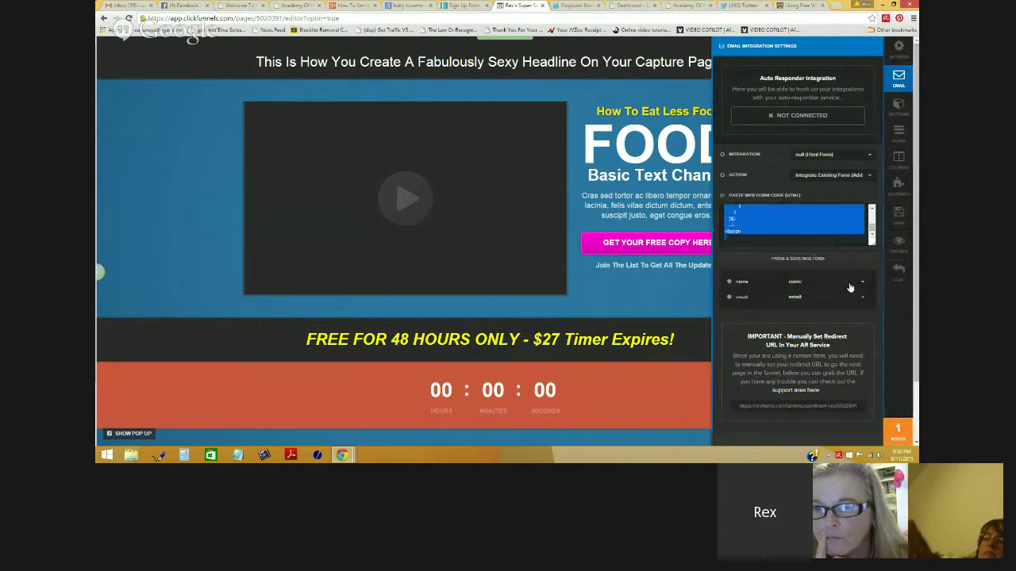
key("ctrl+v")
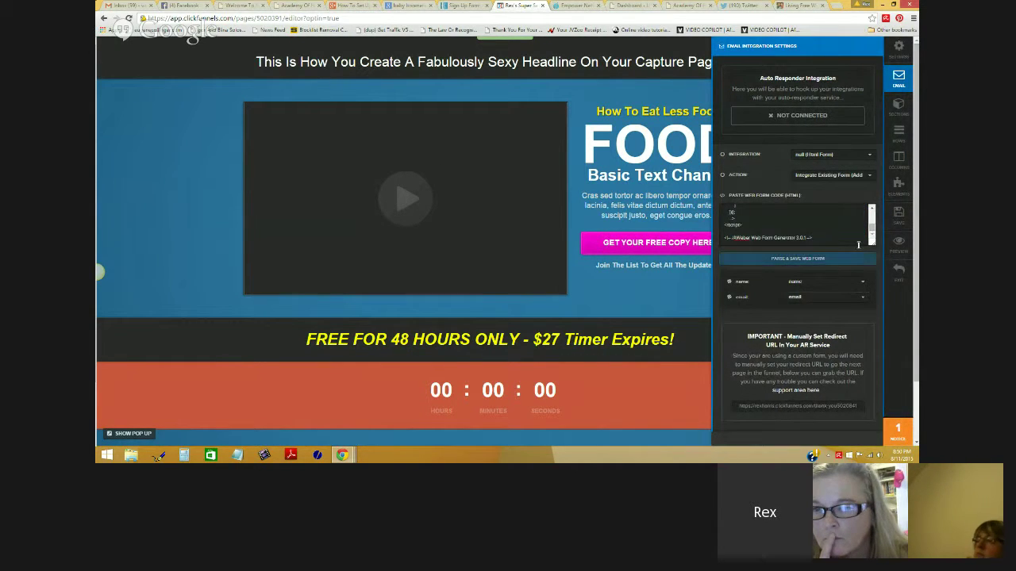
left_click_drag(870, 232, 869, 214)
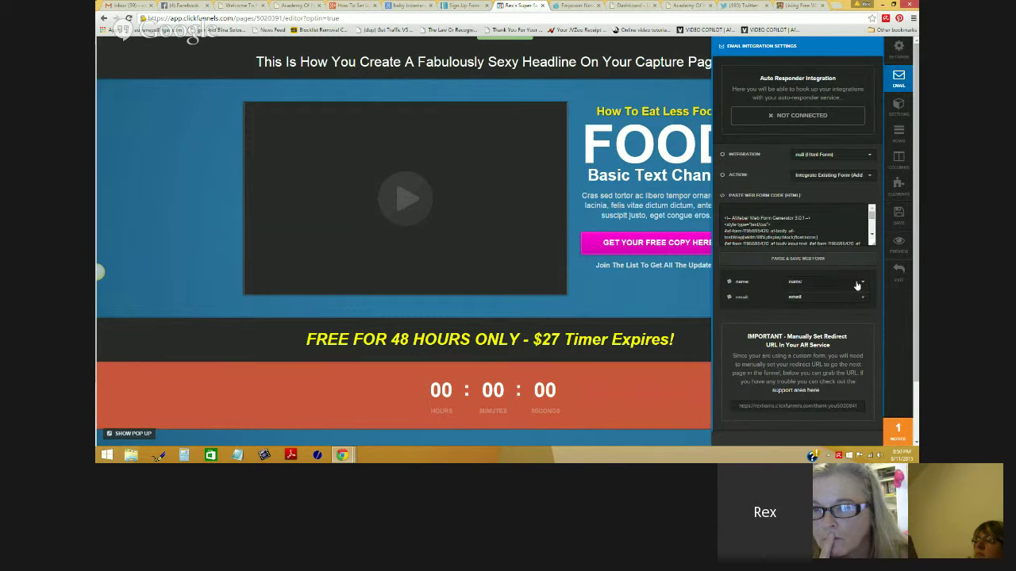
Step: Parse the AWeber form code, map its name and email fields, and save the optin page
left_click(808, 260)
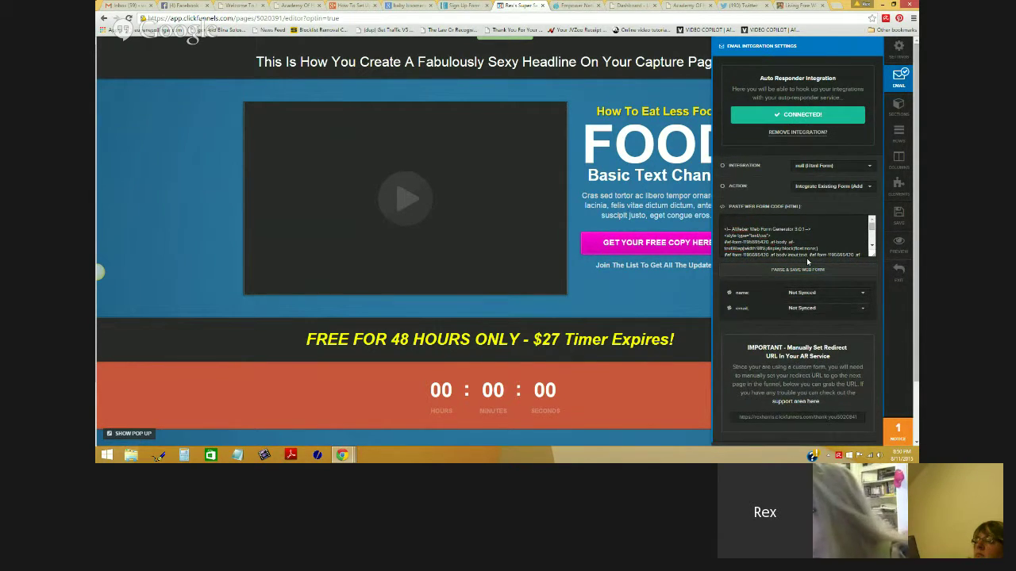
left_click(833, 299)
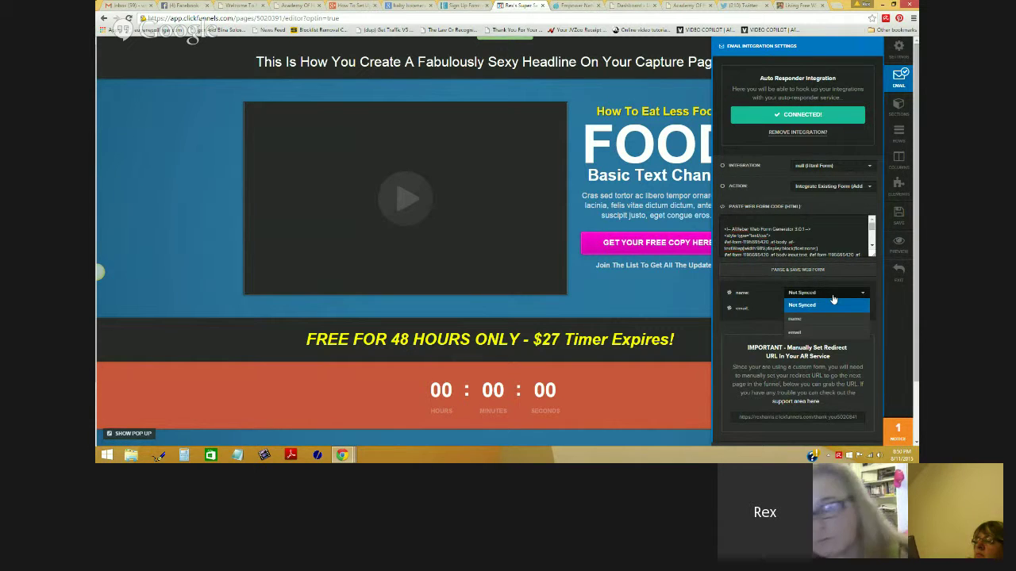
left_click(812, 319)
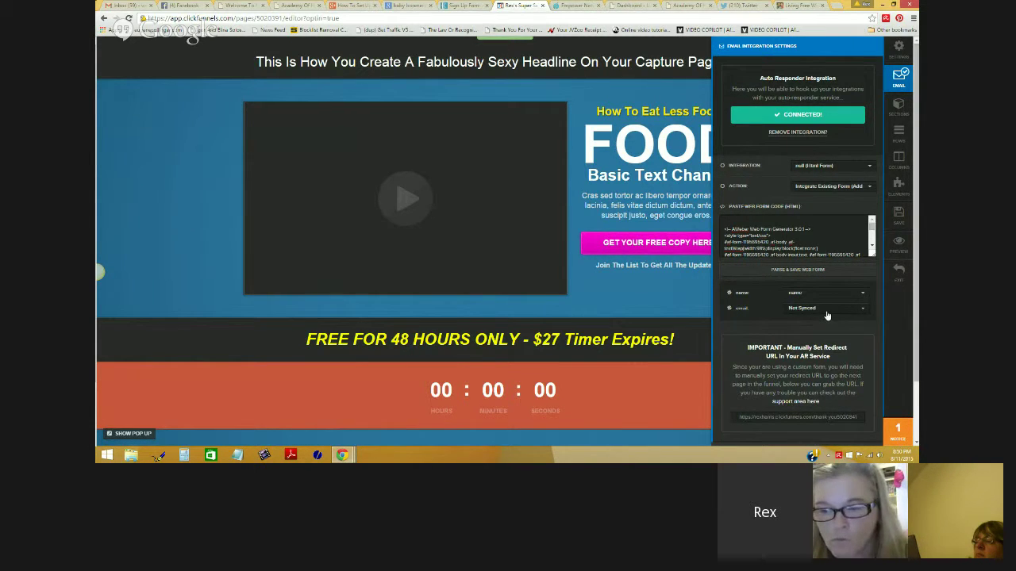
left_click(827, 316)
left_click(807, 351)
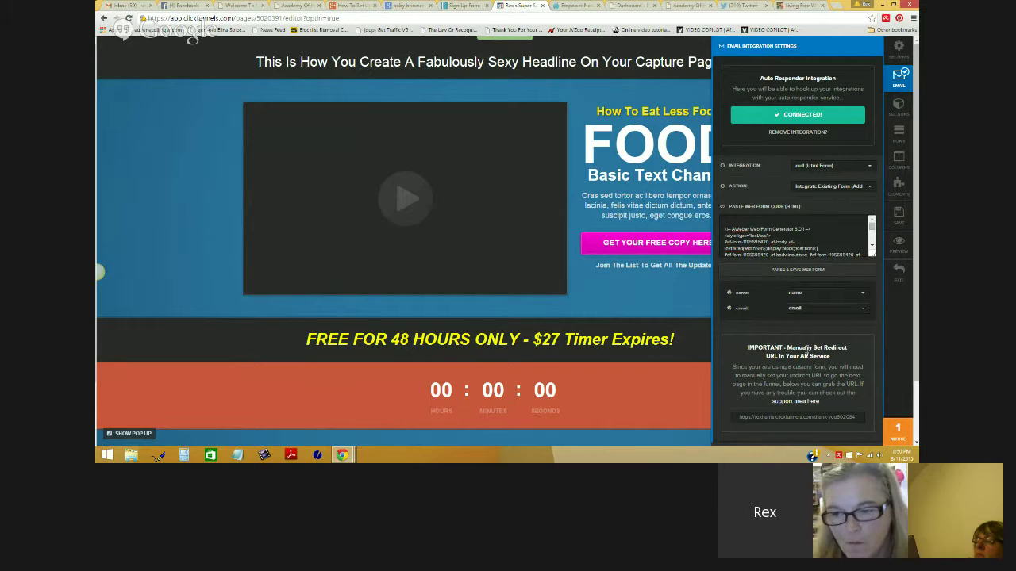
left_click(798, 270)
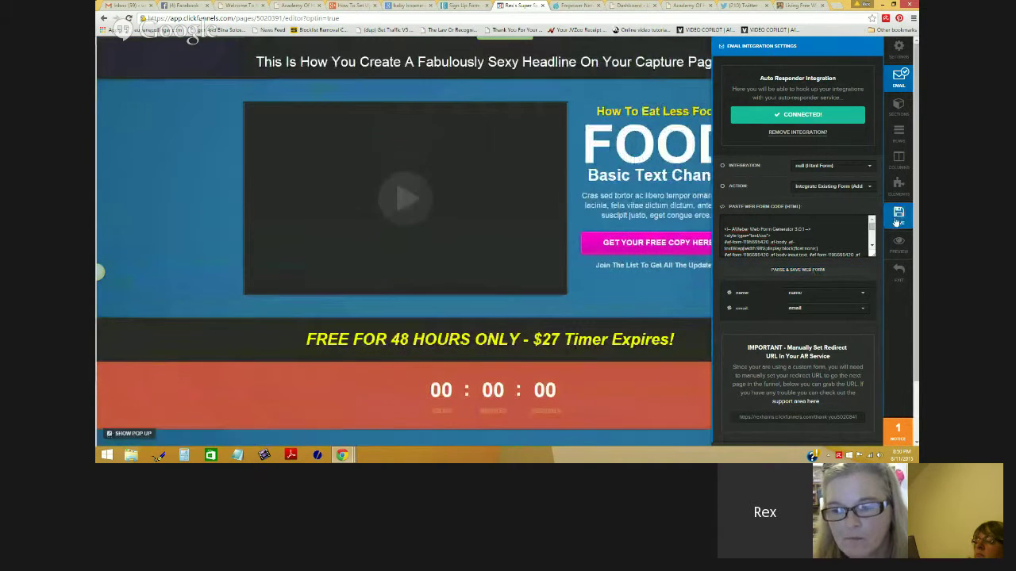
left_click(897, 220)
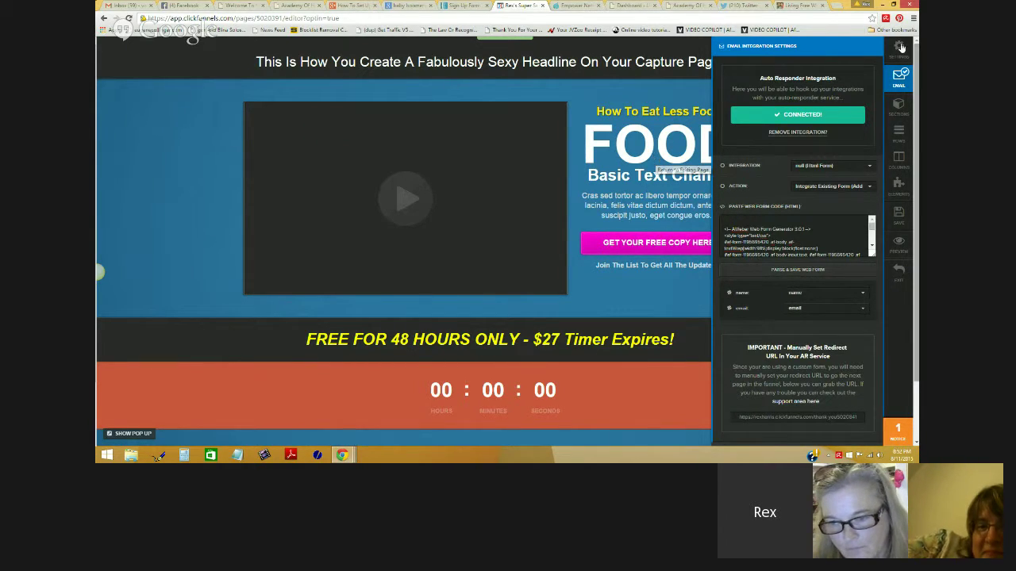
Step: Bring the Google+ Hangouts screenshare window to the front
left_click(346, 8)
mouse_move(342, 454)
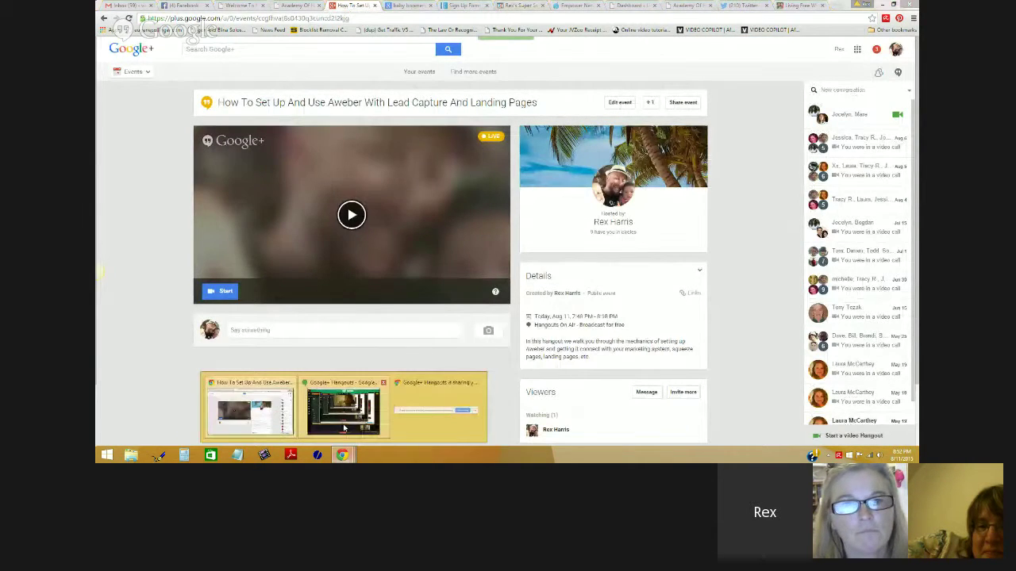
left_click(347, 408)
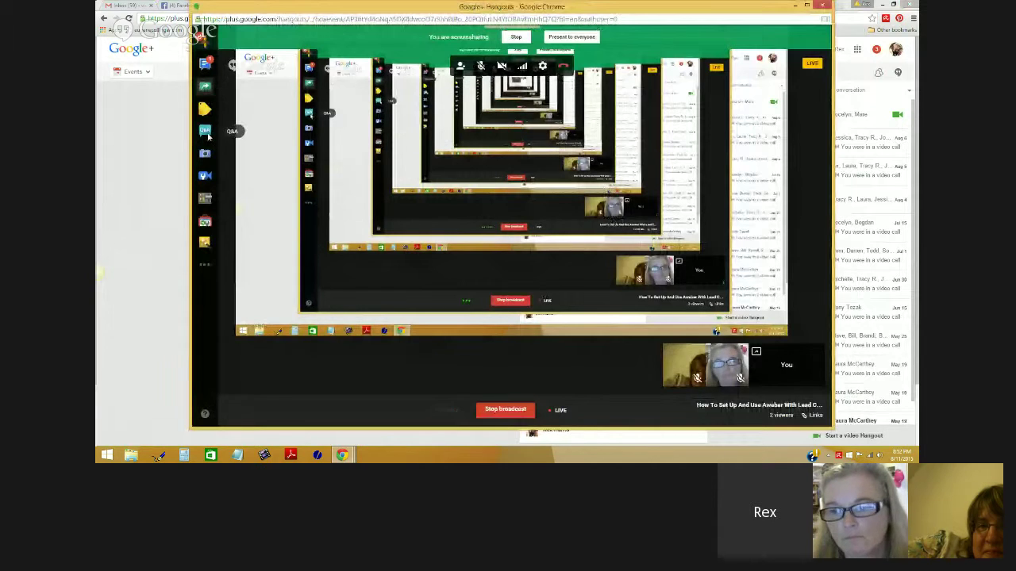